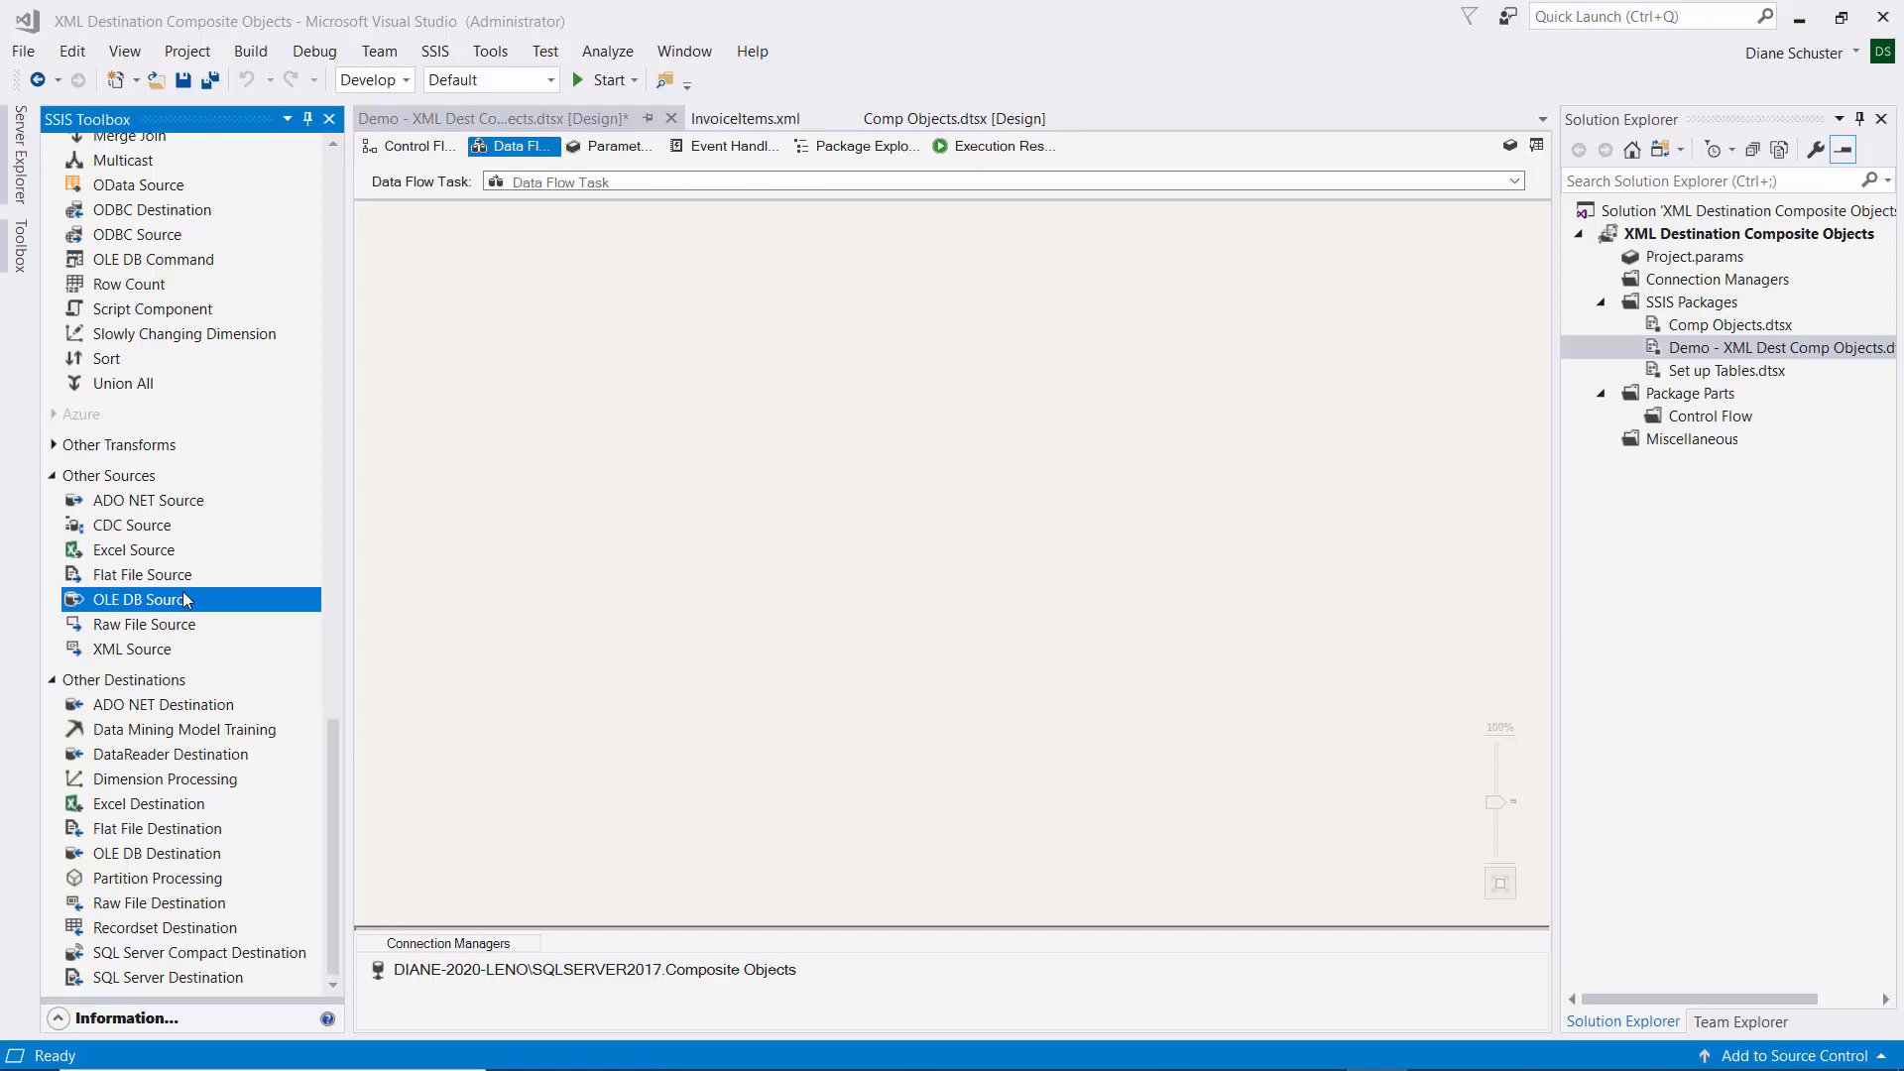
Add an OLE DB Source named 'Read Invoice Main Object table' and open its editor.
drag(117, 605, 504, 308)
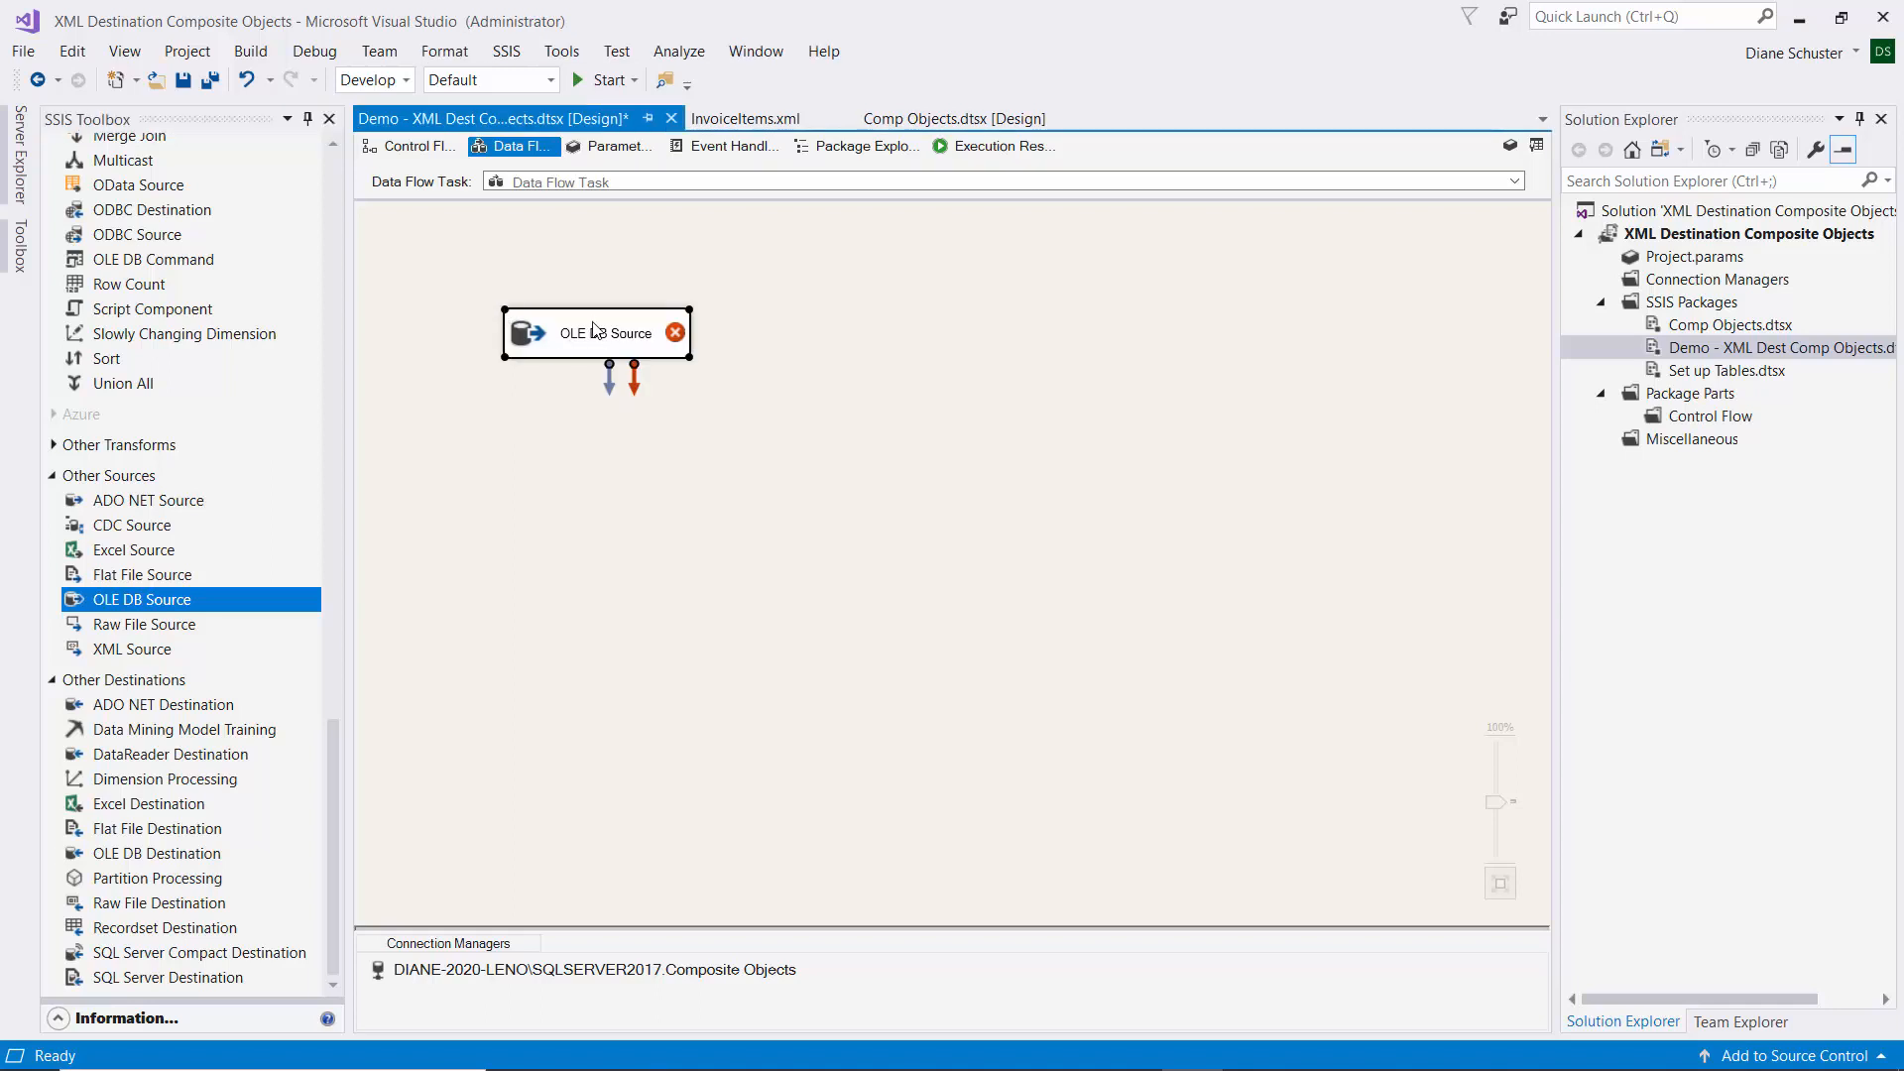
click(596, 334)
text(Read)
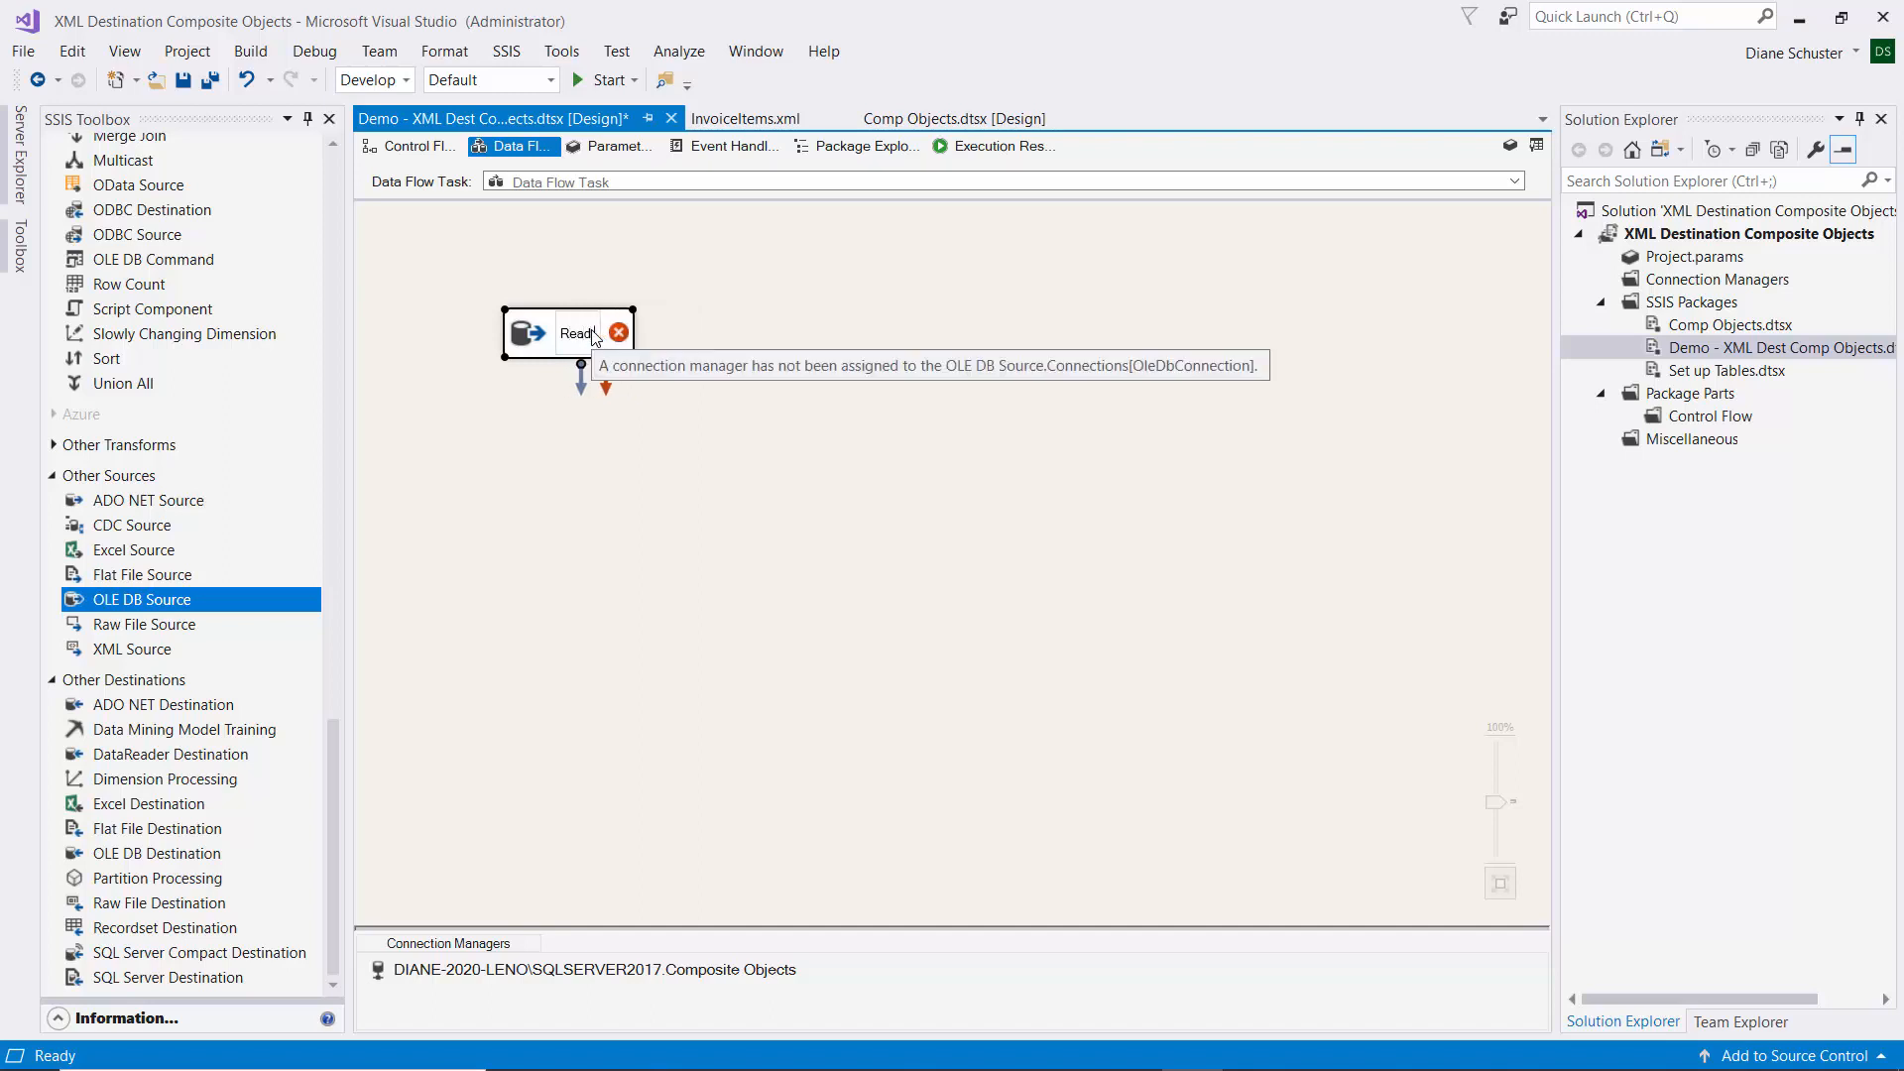
text( Invoice Main)
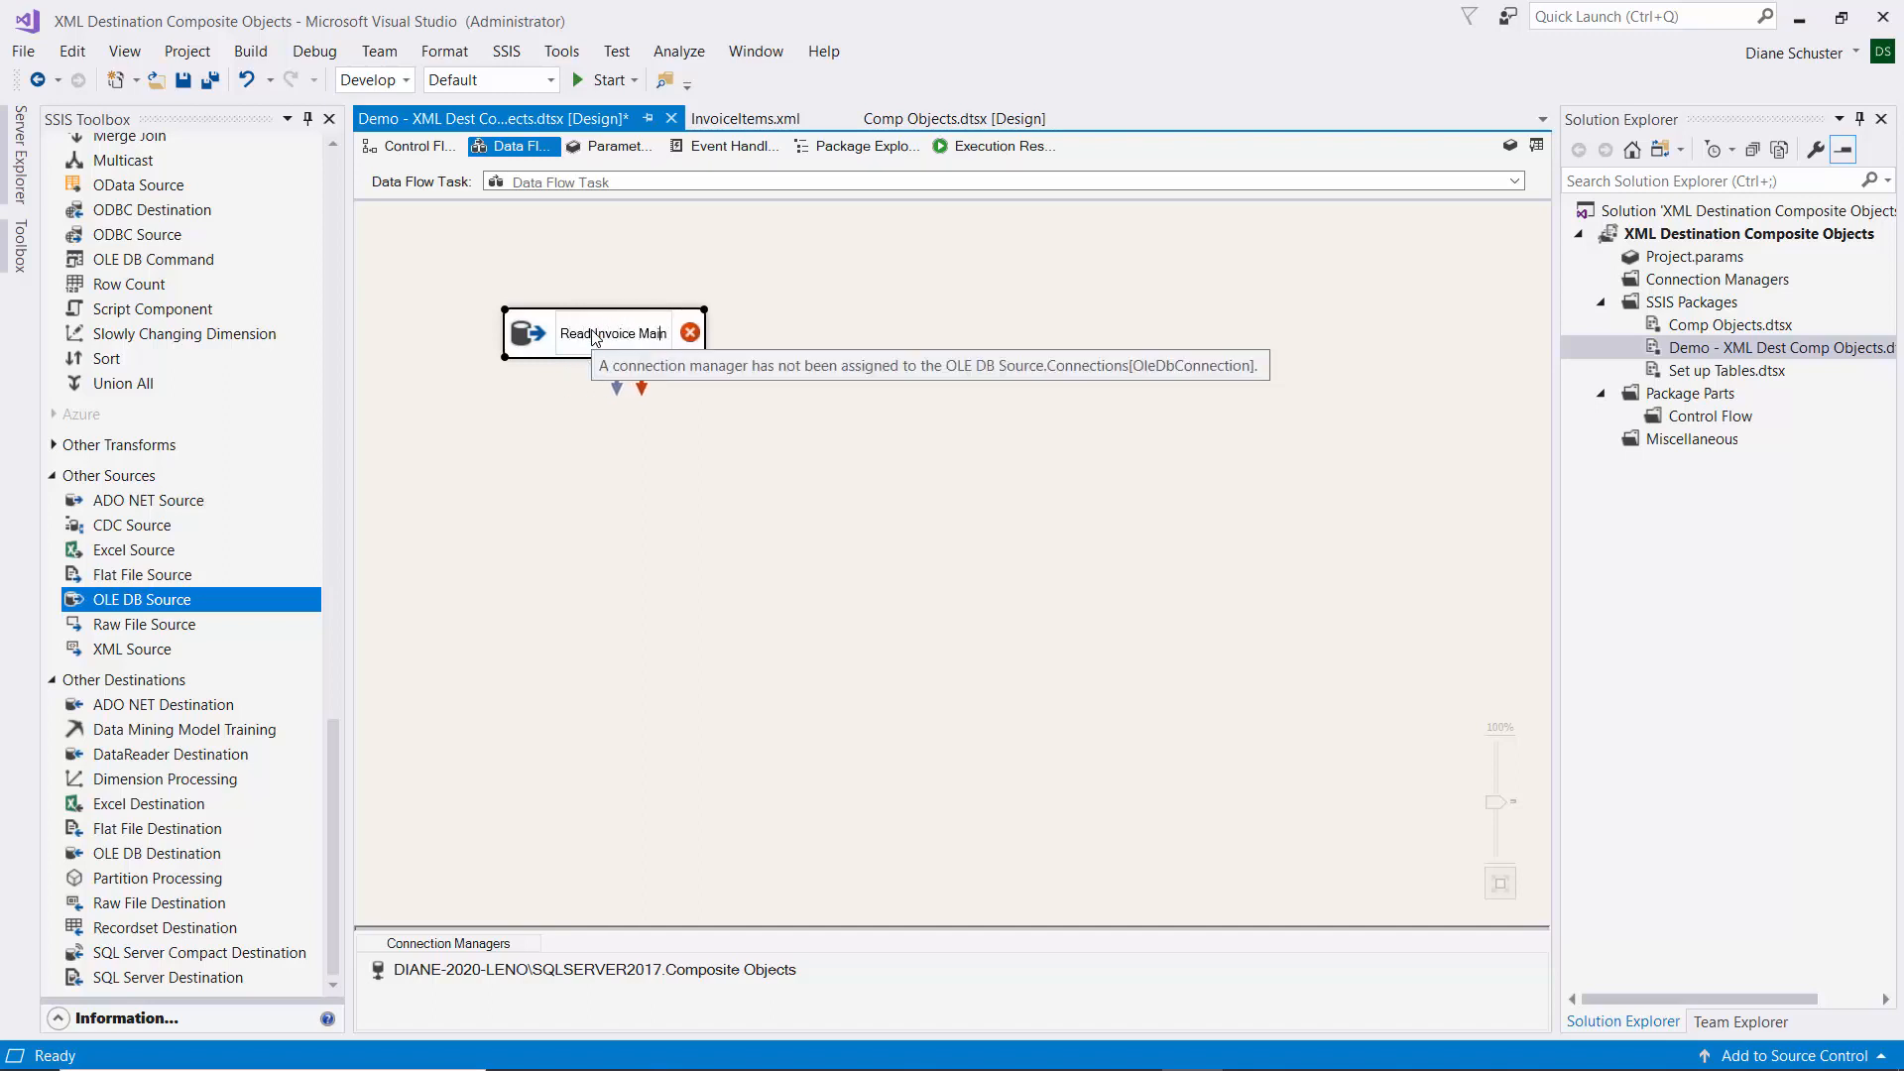
text( Object ta)
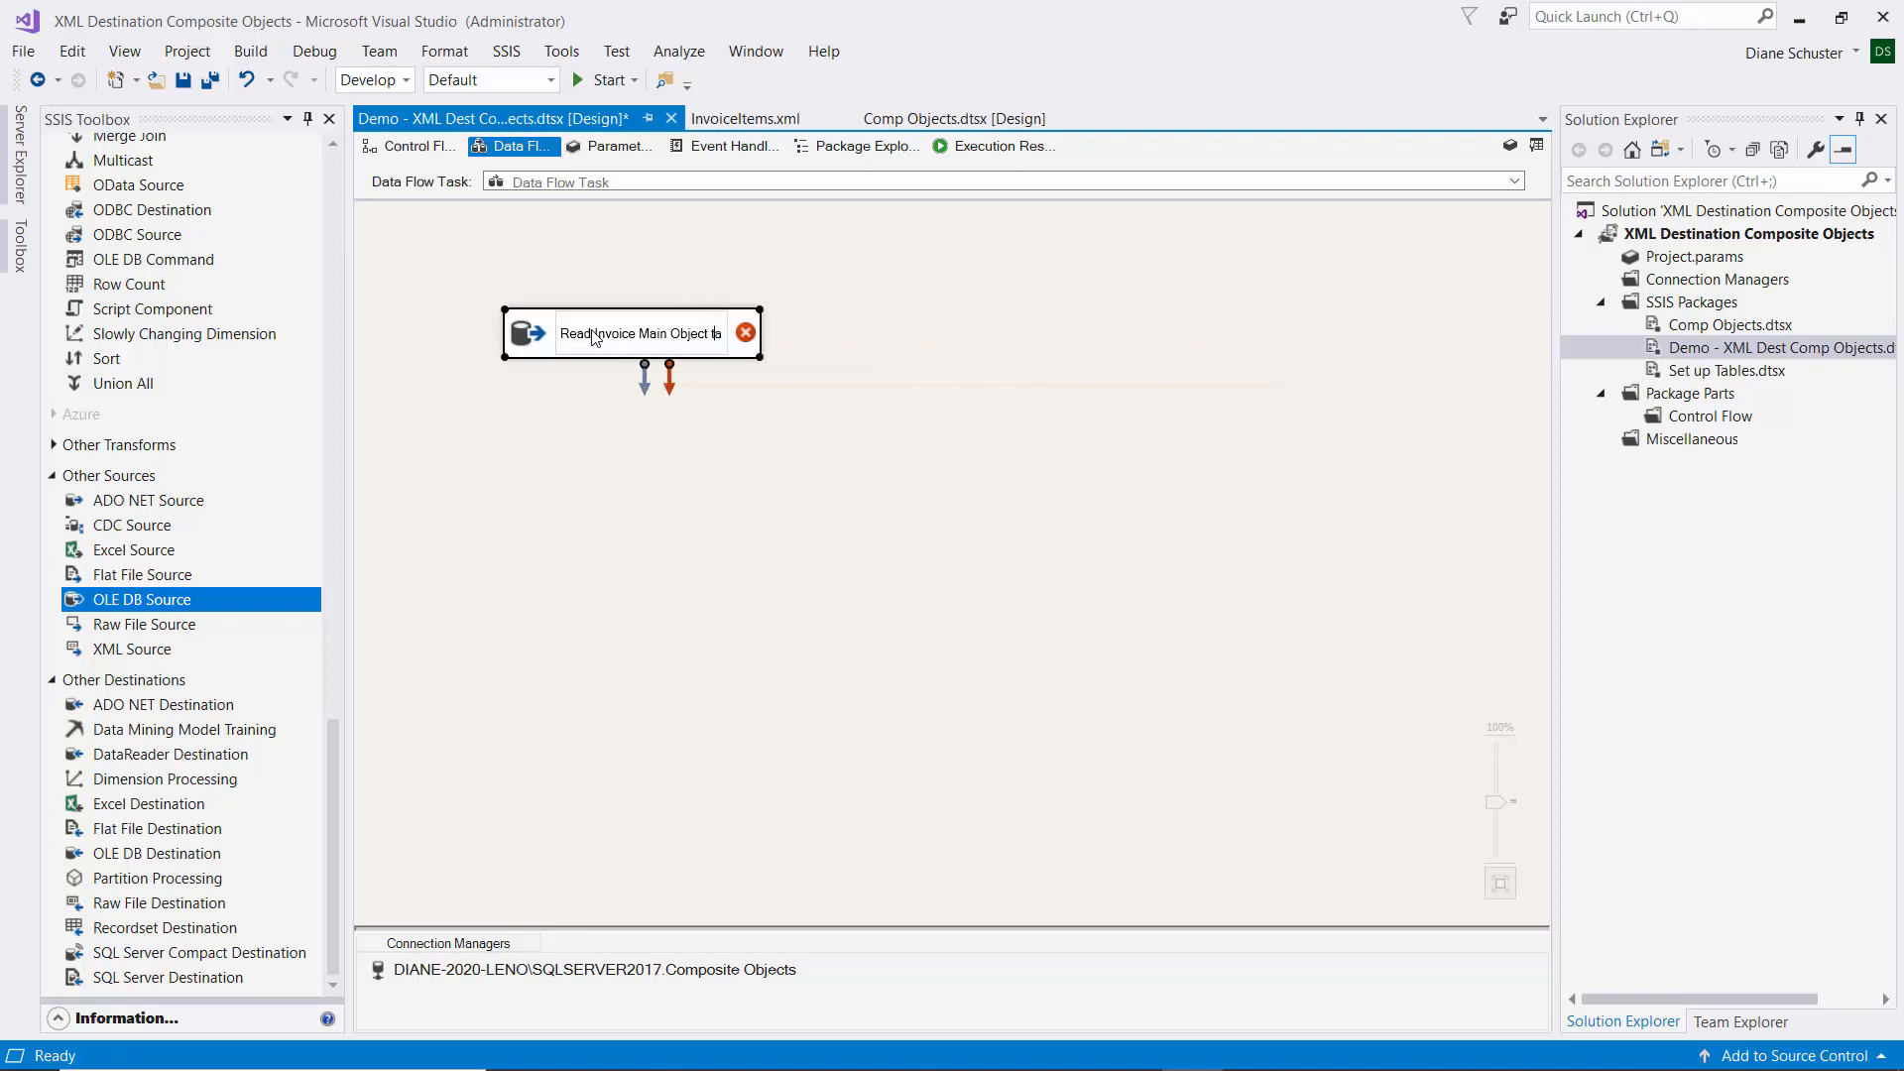
text(ble)
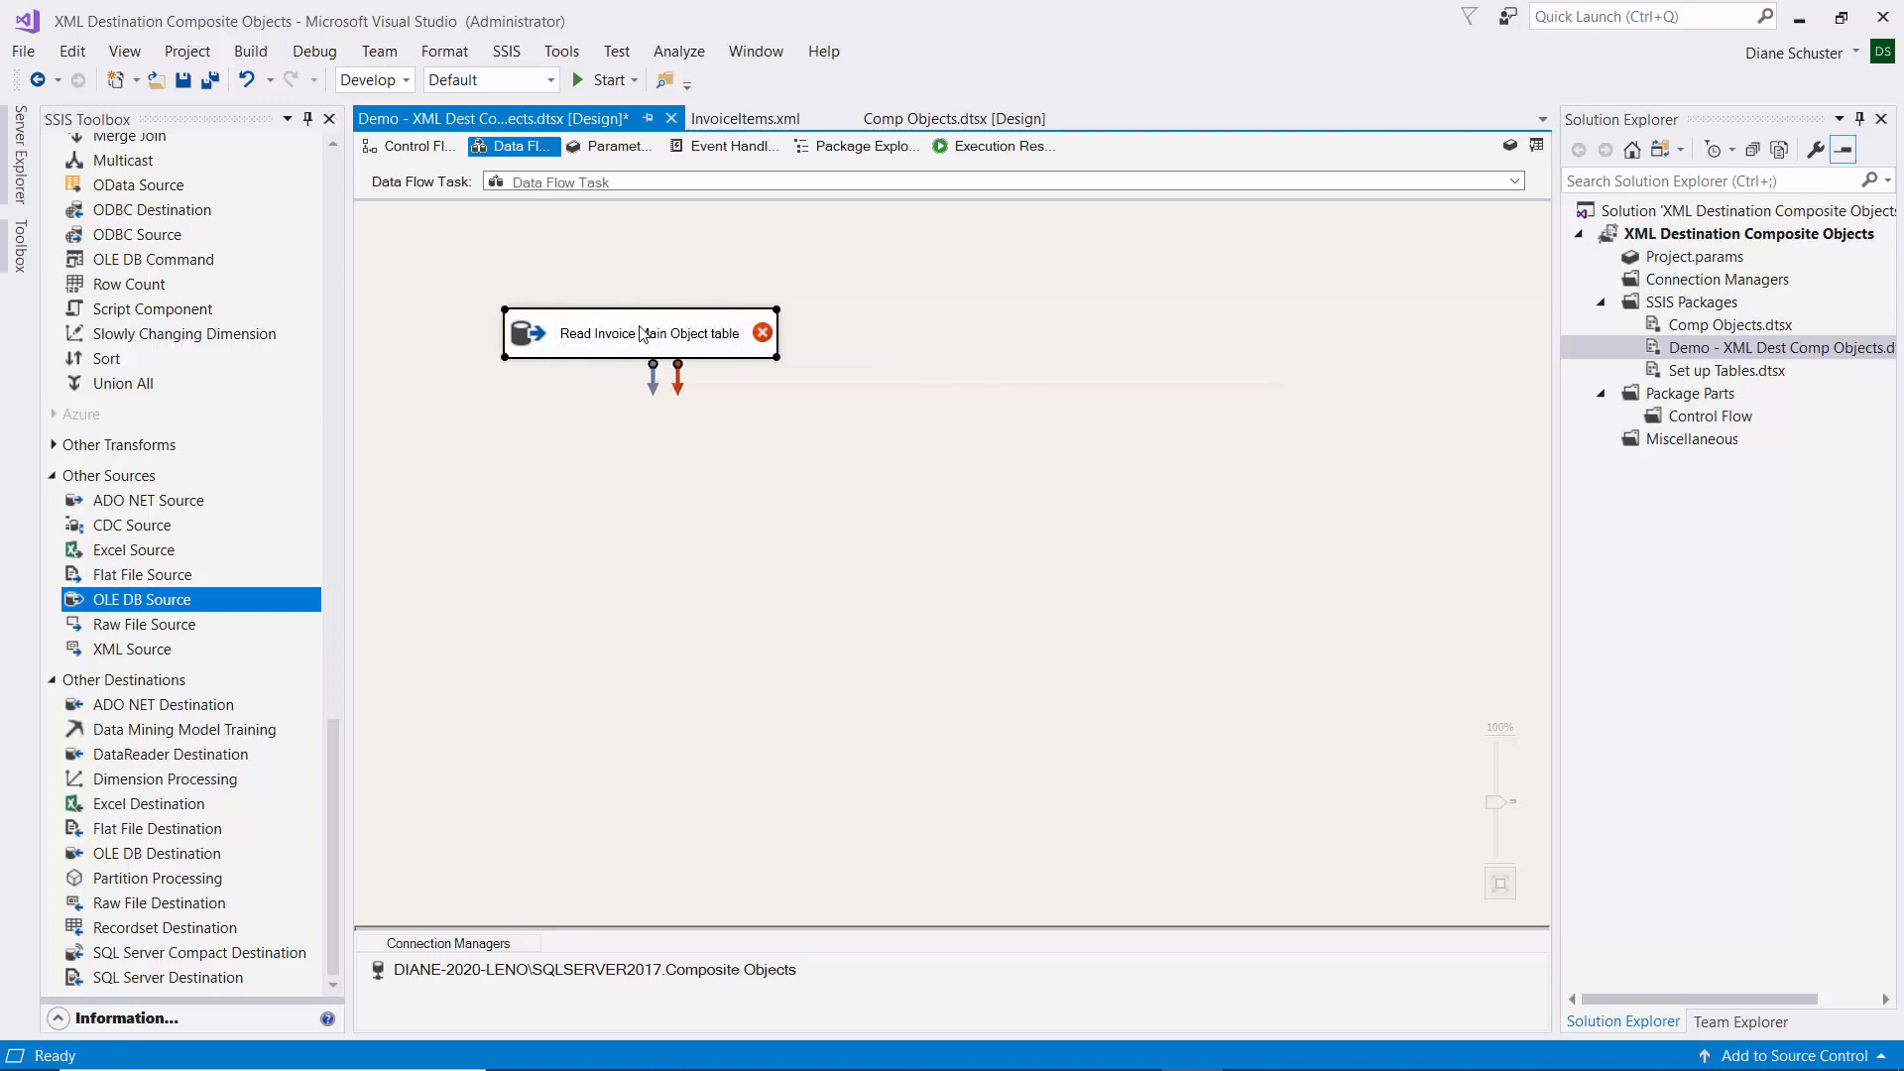
double_click(642, 333)
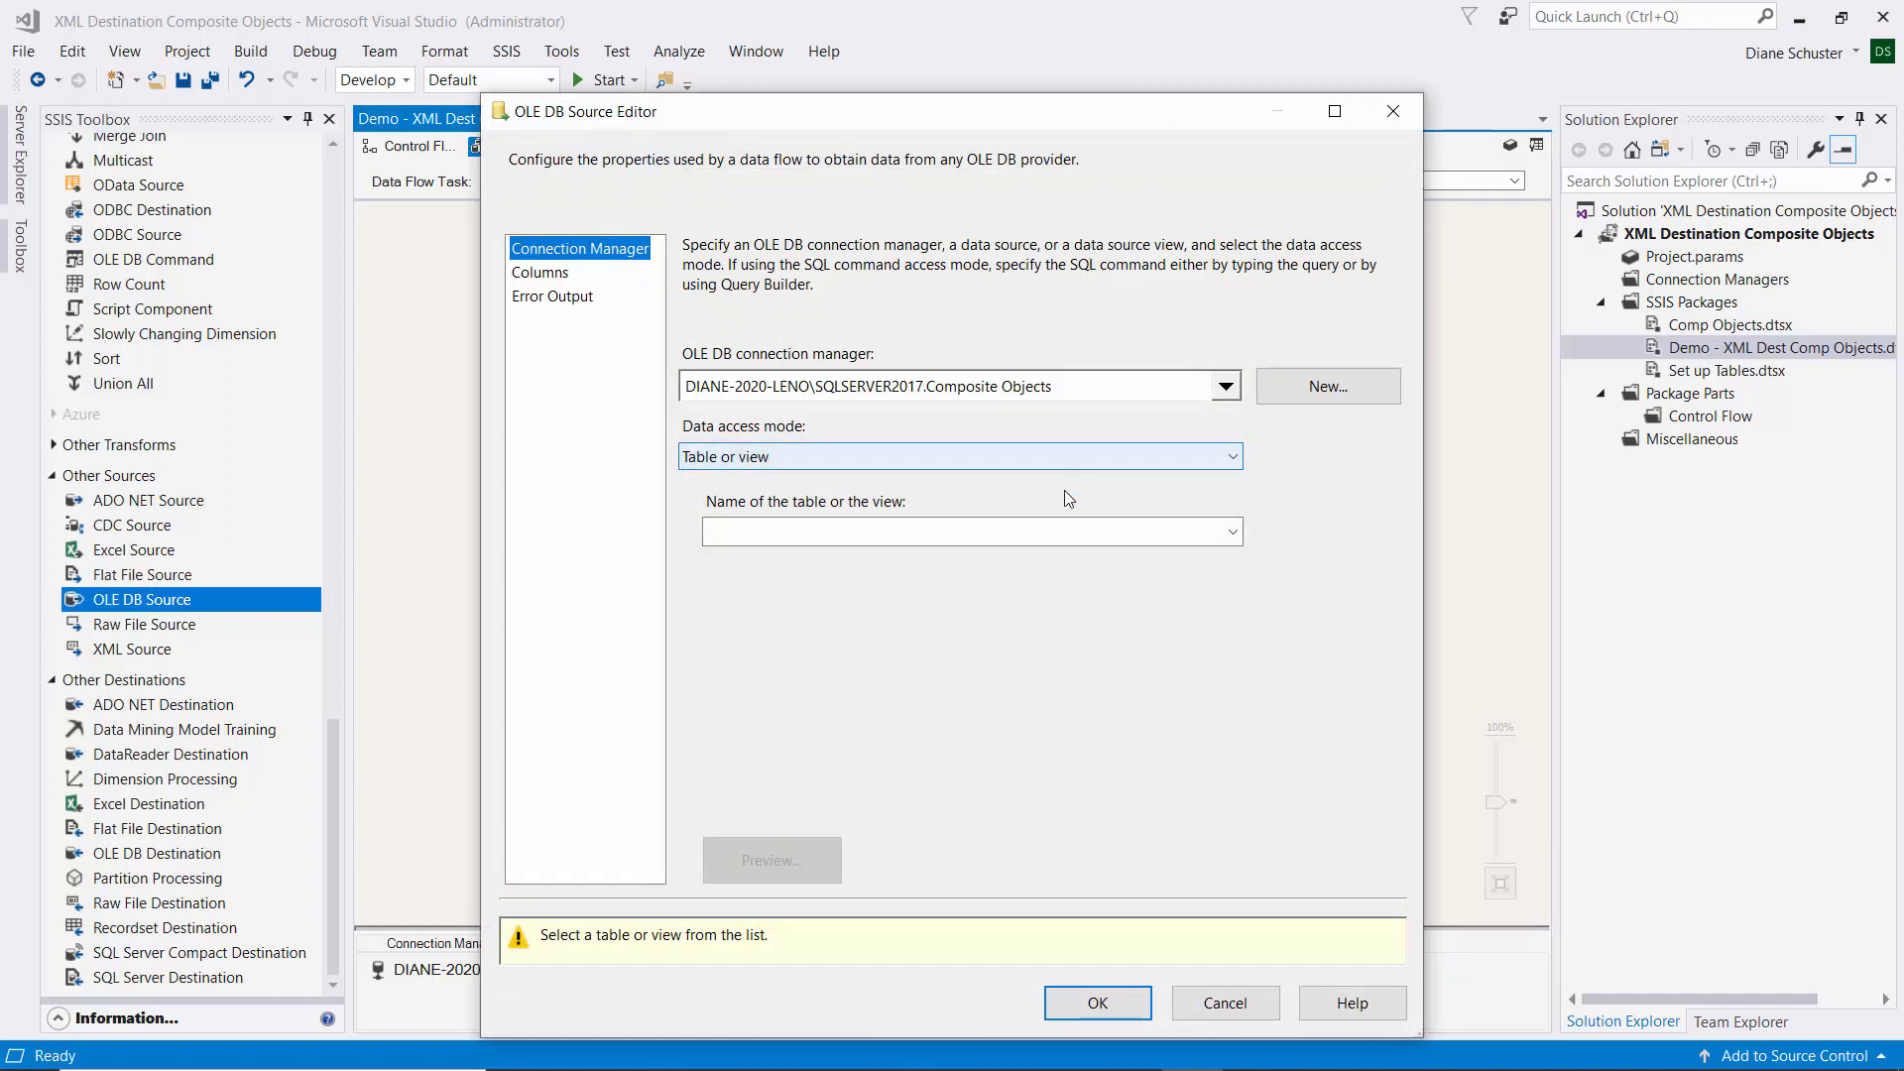
Select the [dbo].[InvoiceMainObject] table as the source and preview its rows.
click(1233, 535)
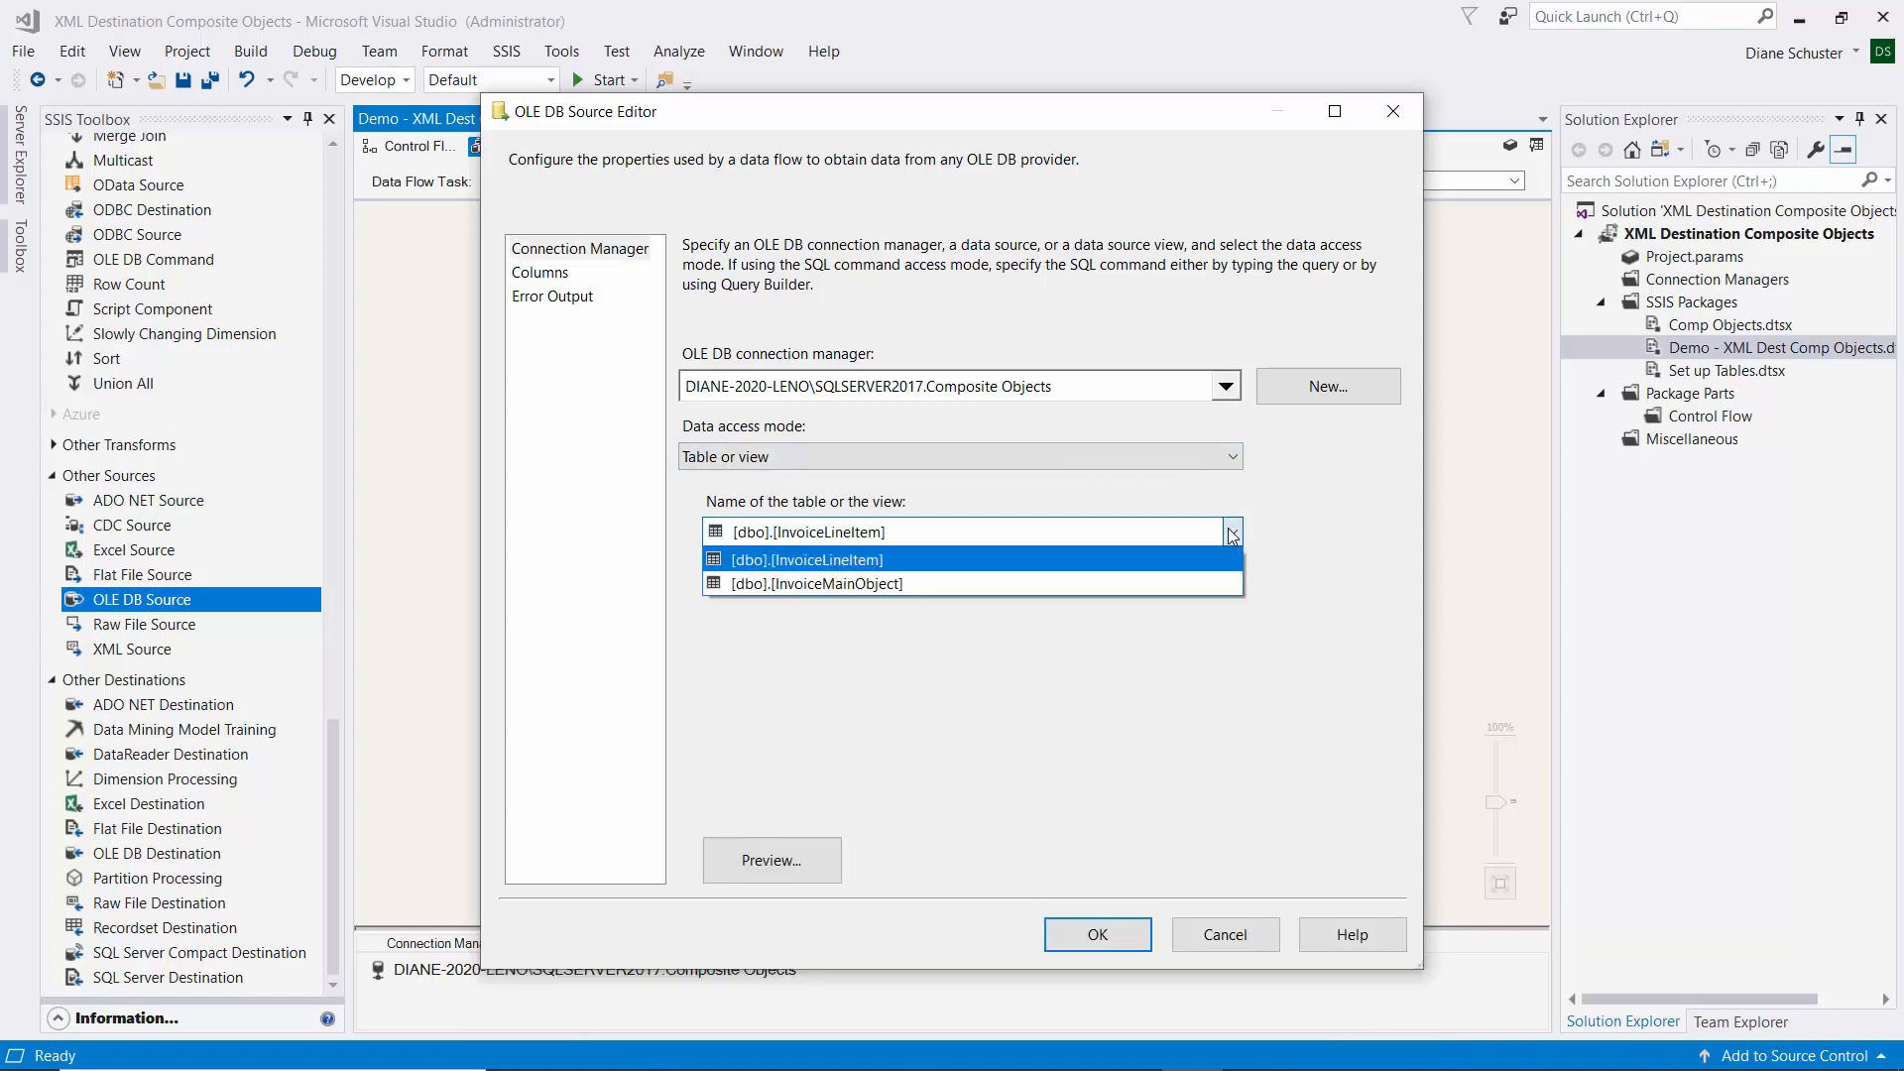
click(820, 585)
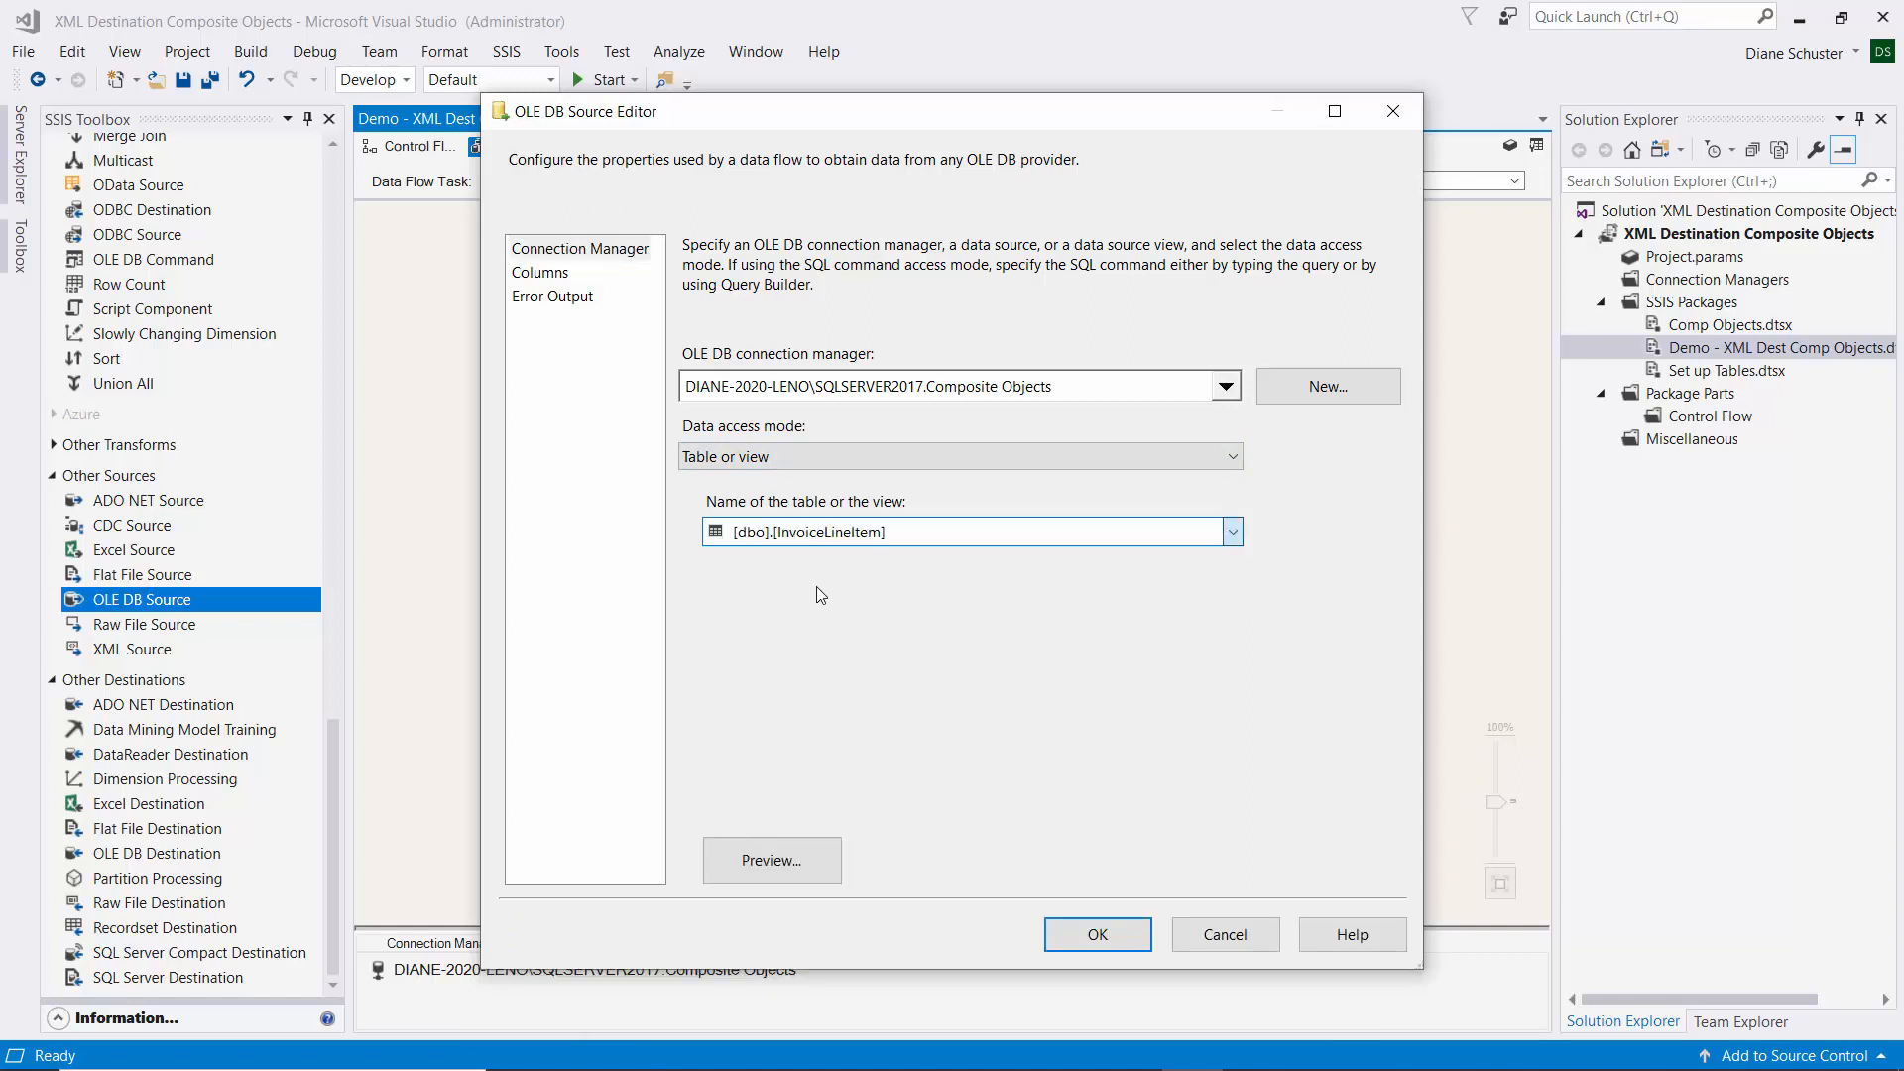
click(794, 866)
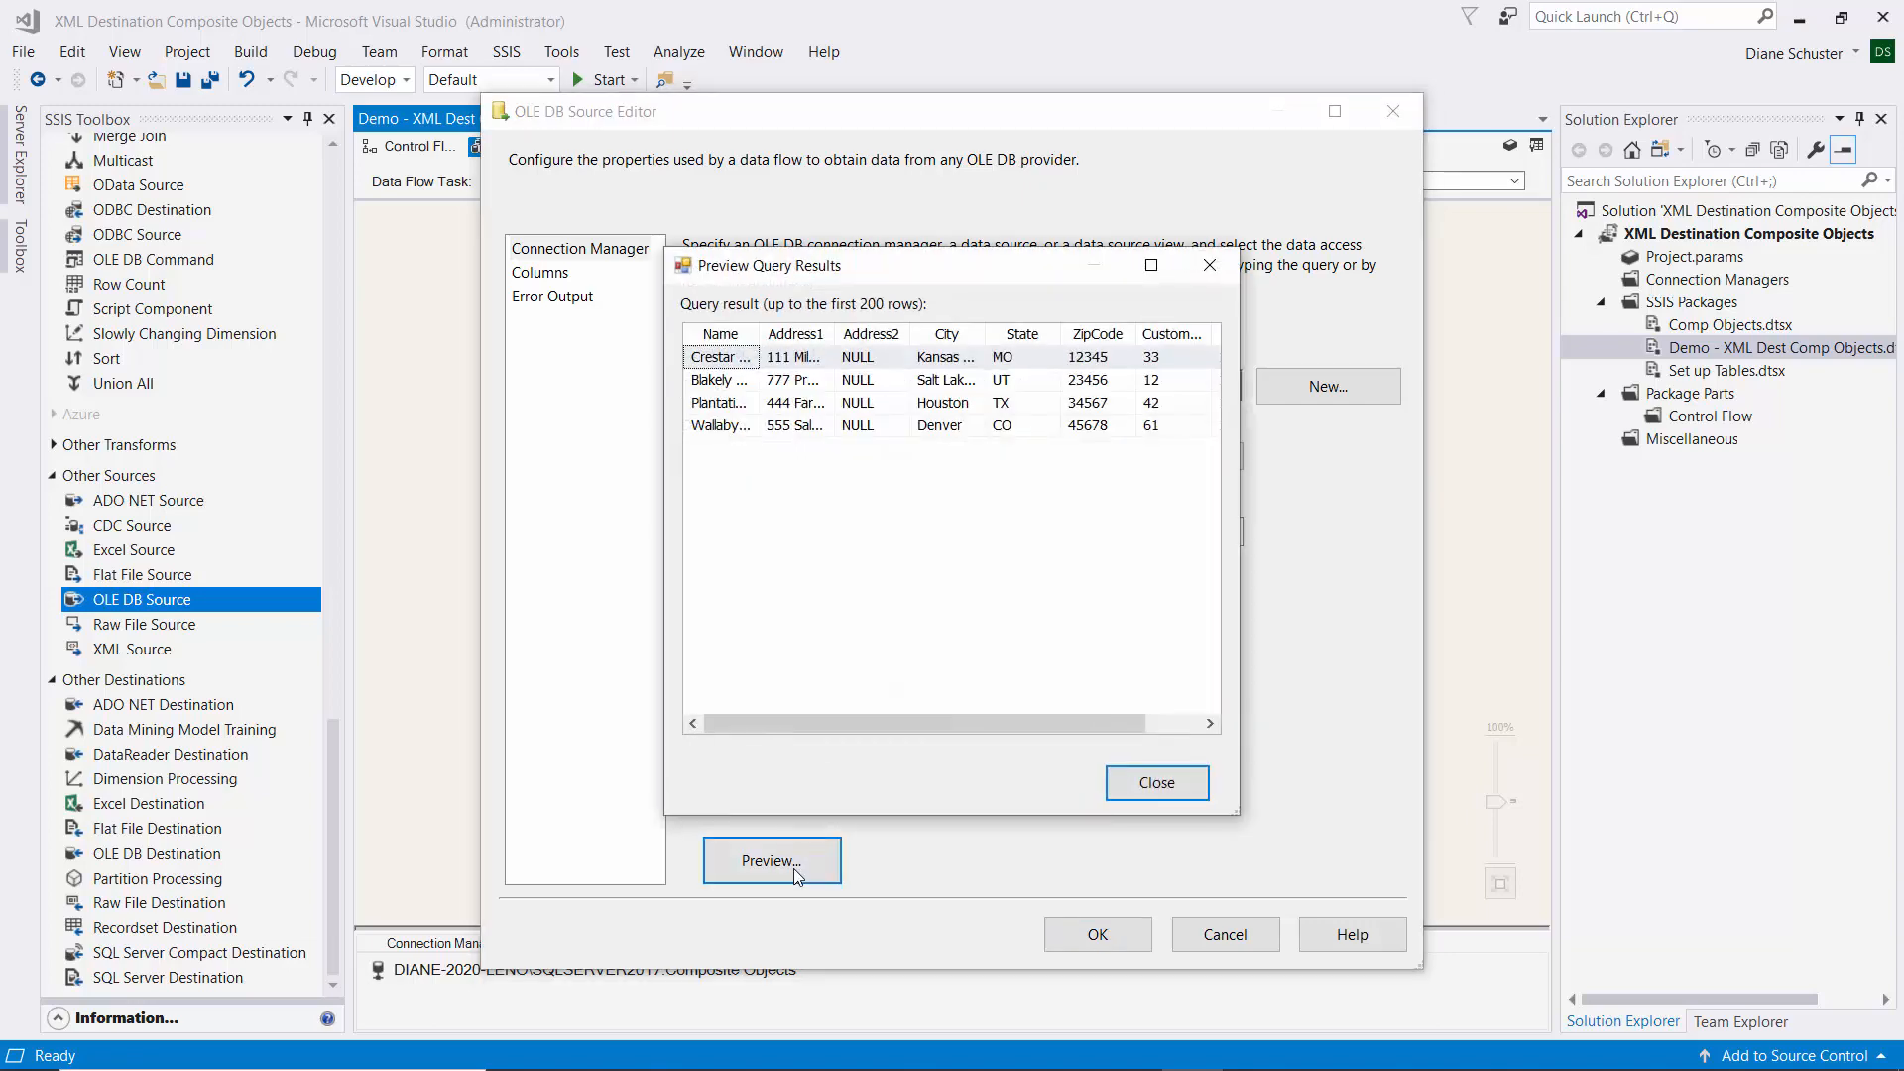
drag(1235, 817, 1400, 878)
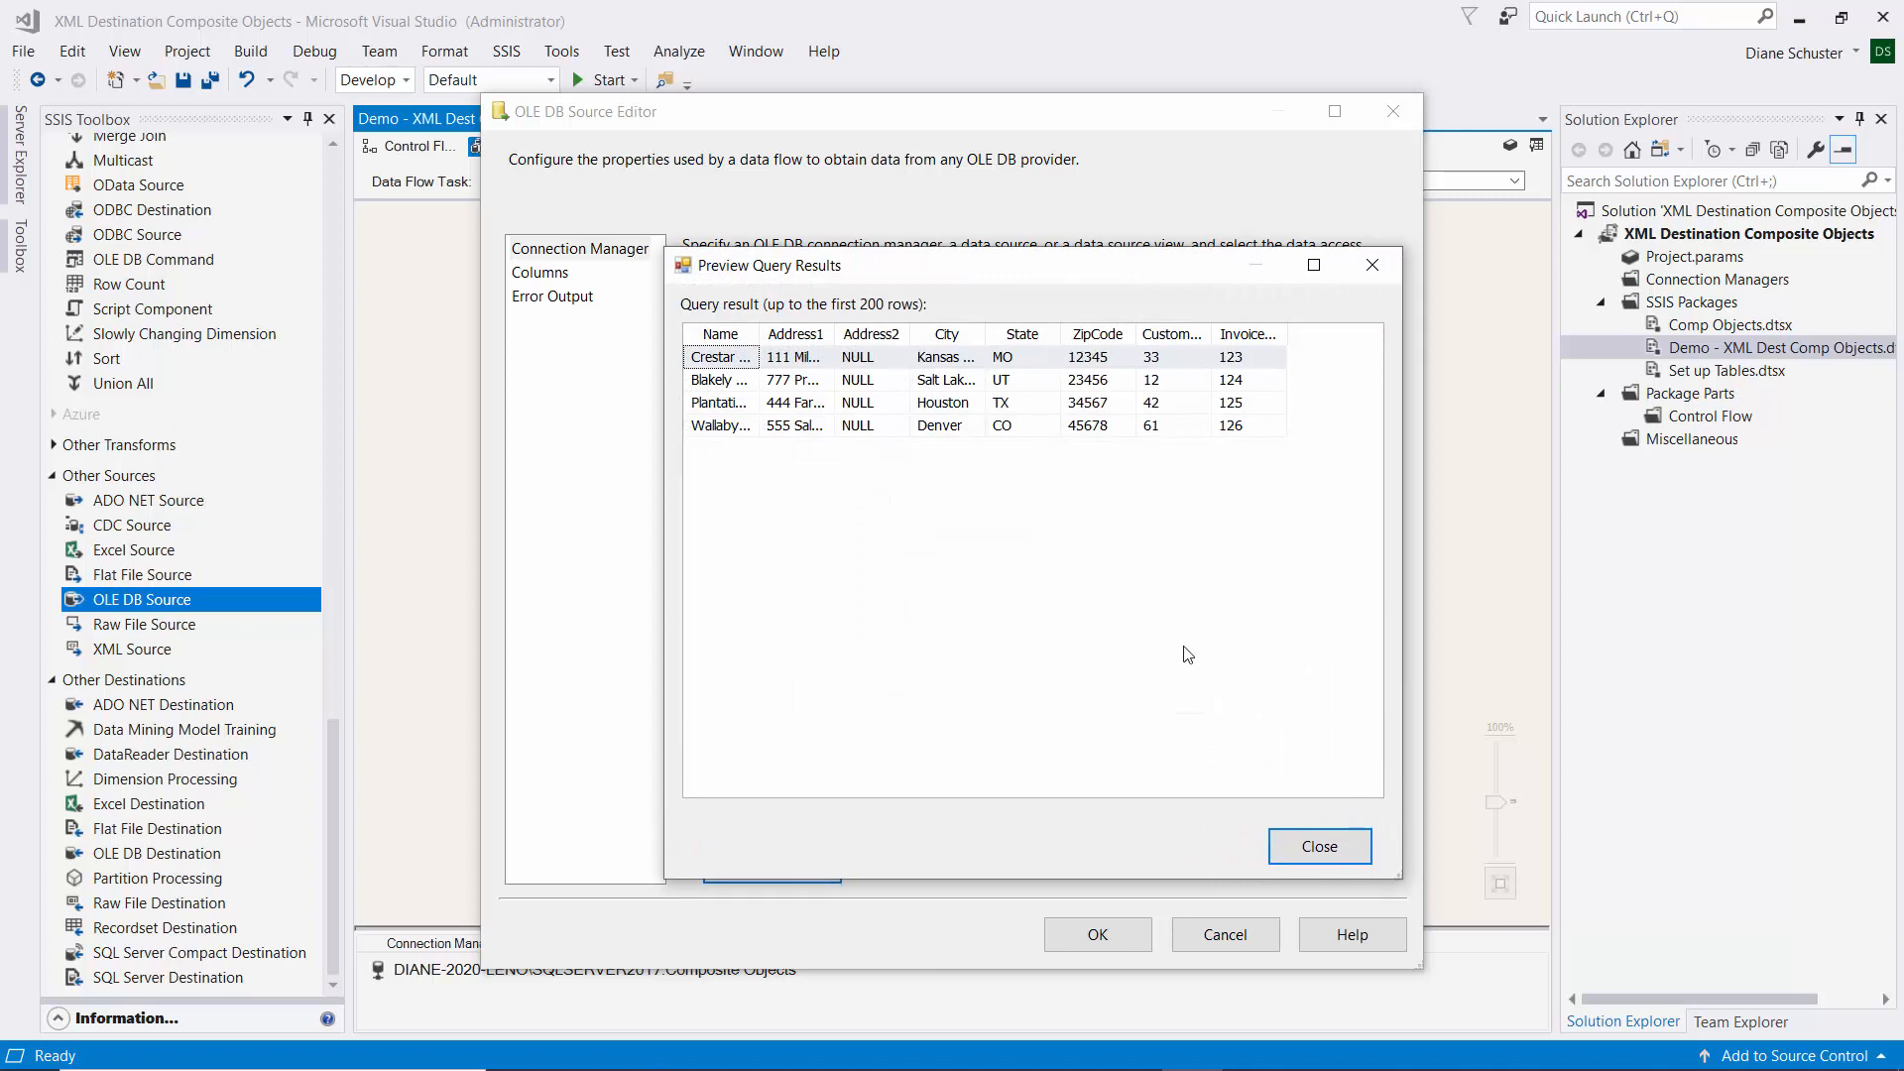
click(1319, 851)
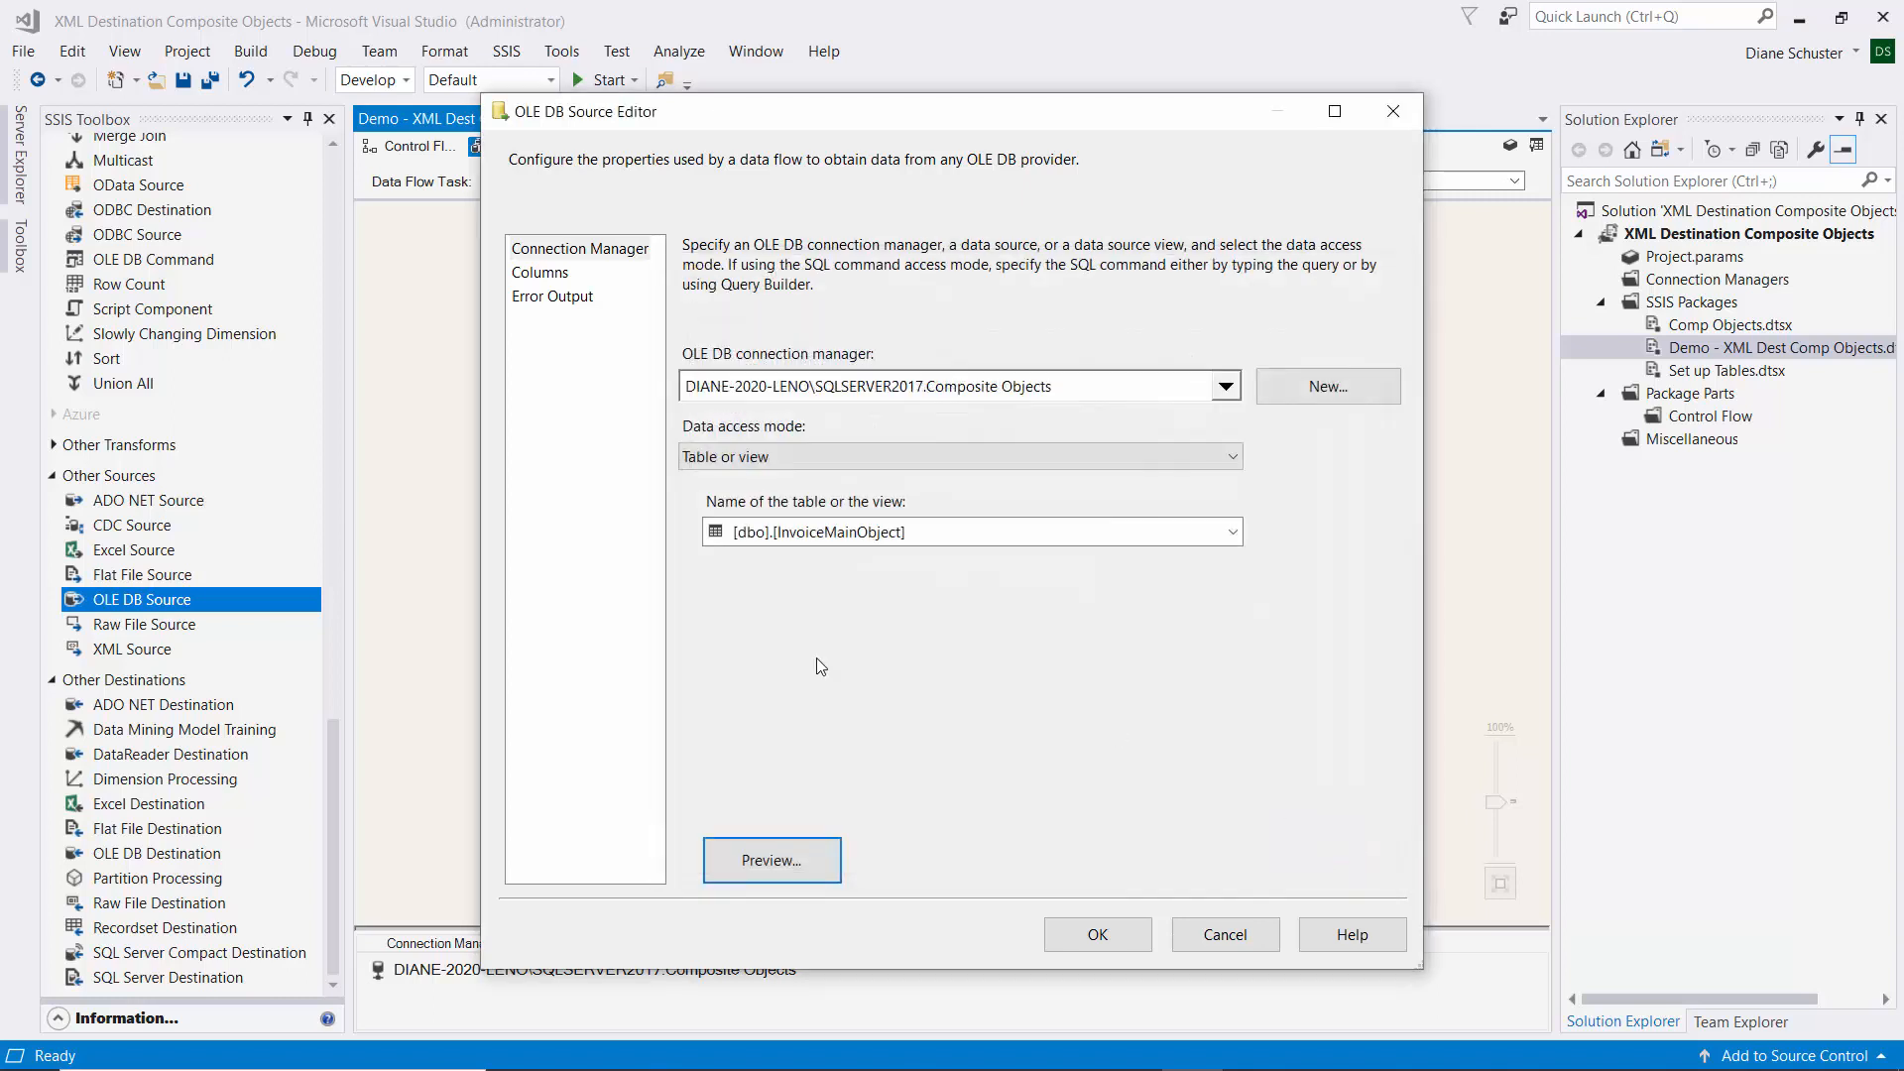
Exclude the Address2 column from the source output and confirm.
click(536, 271)
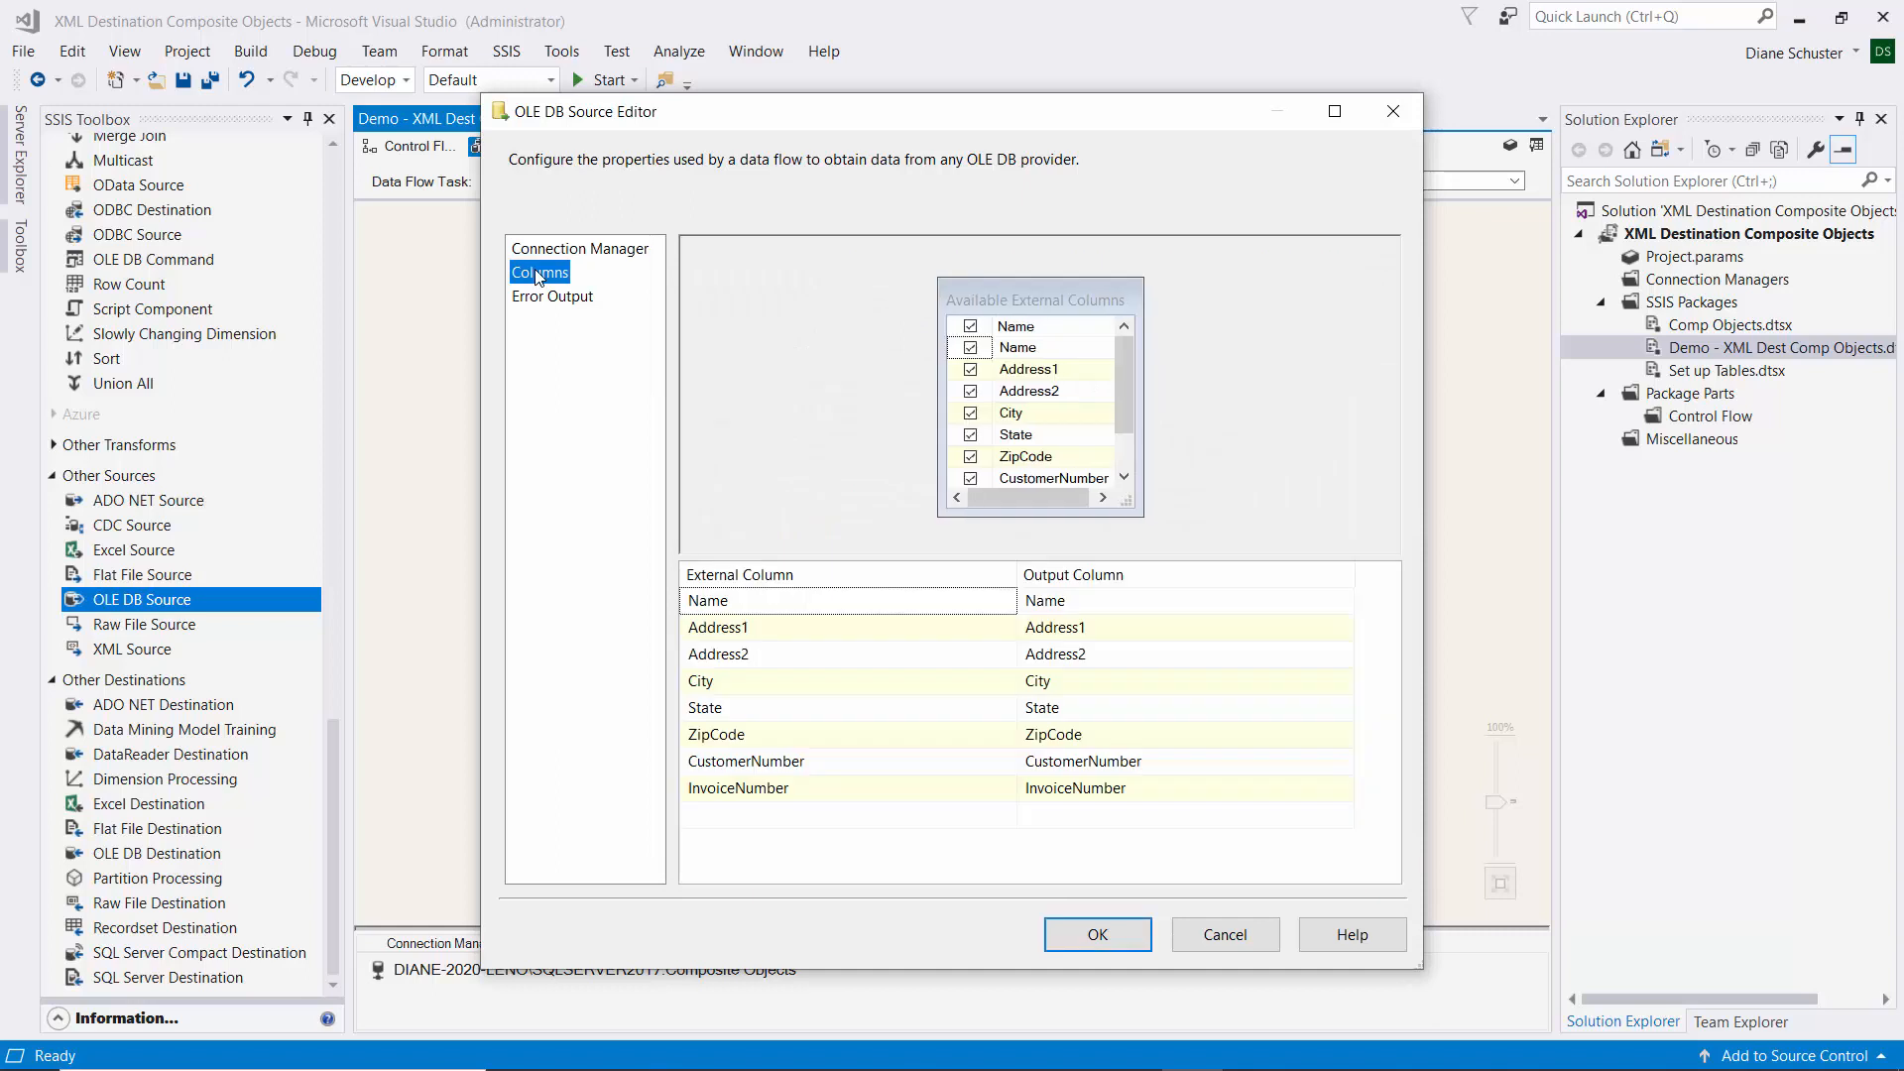
click(971, 392)
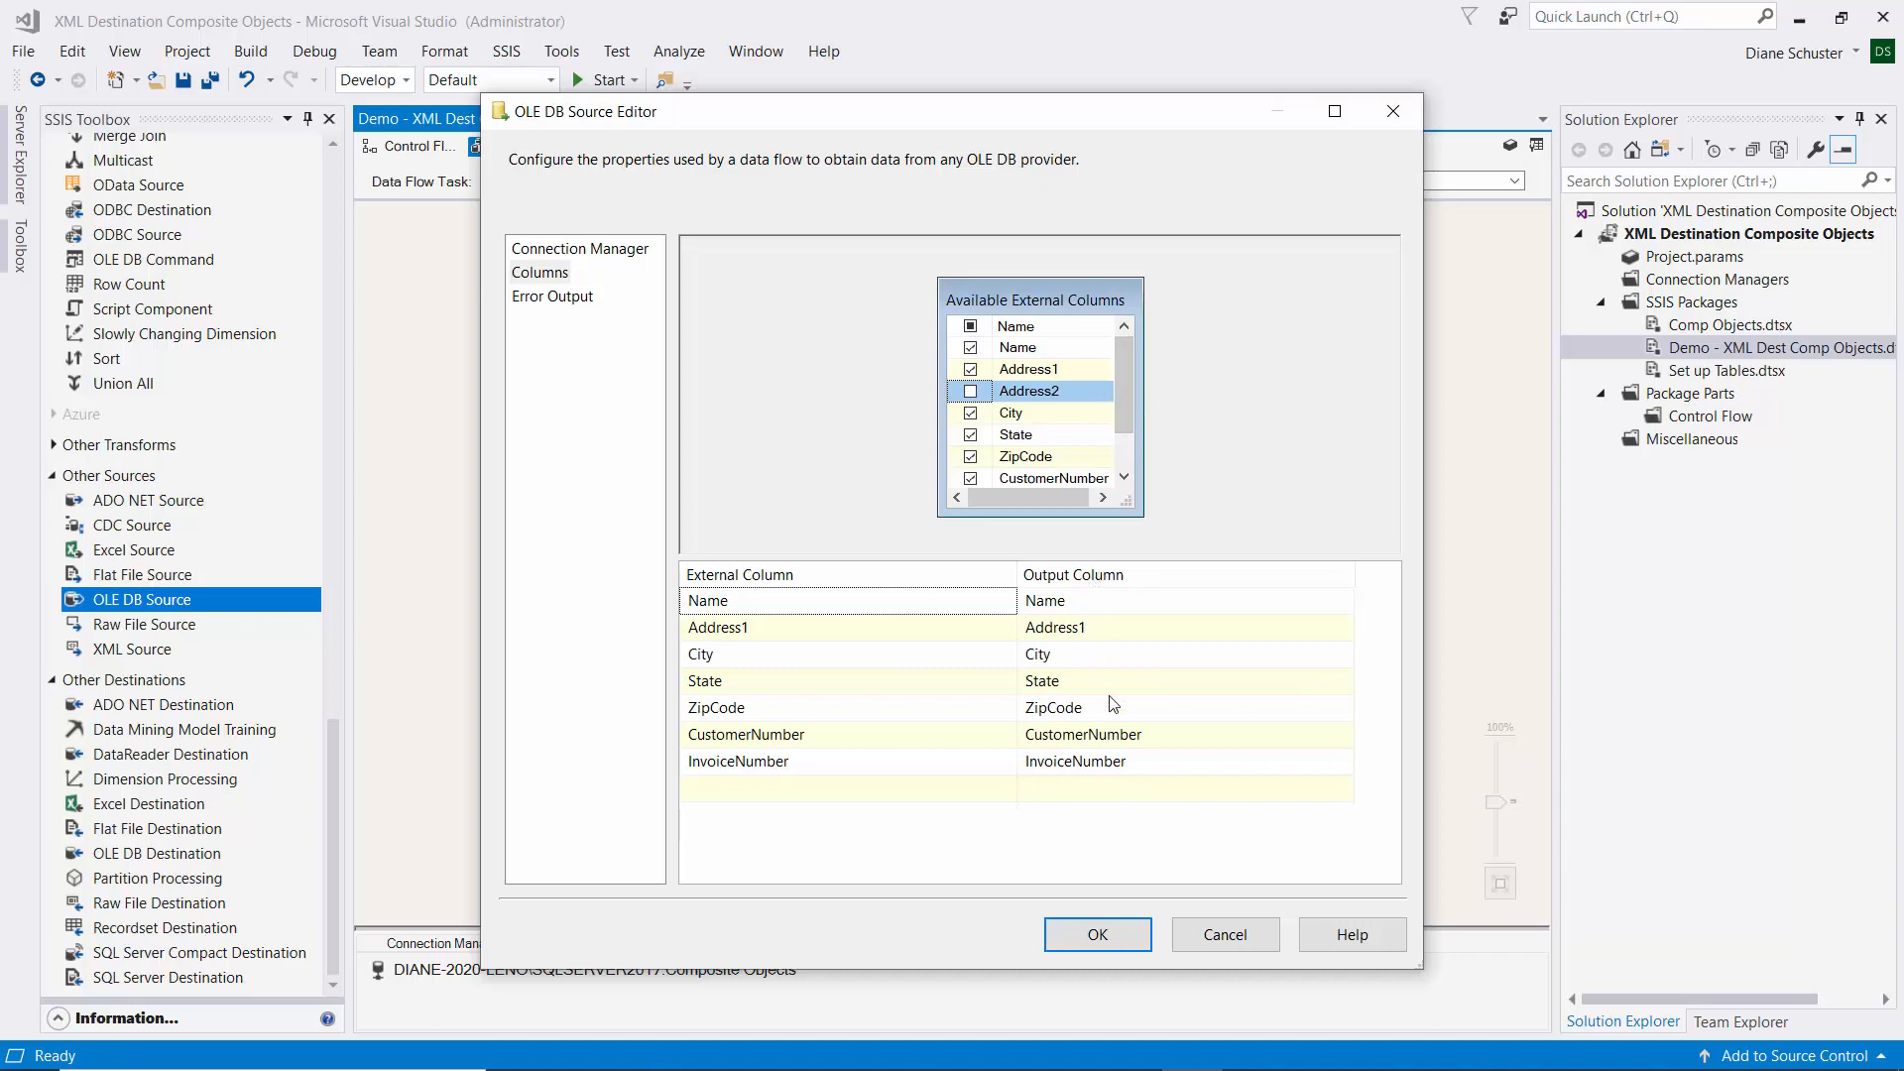
click(1127, 937)
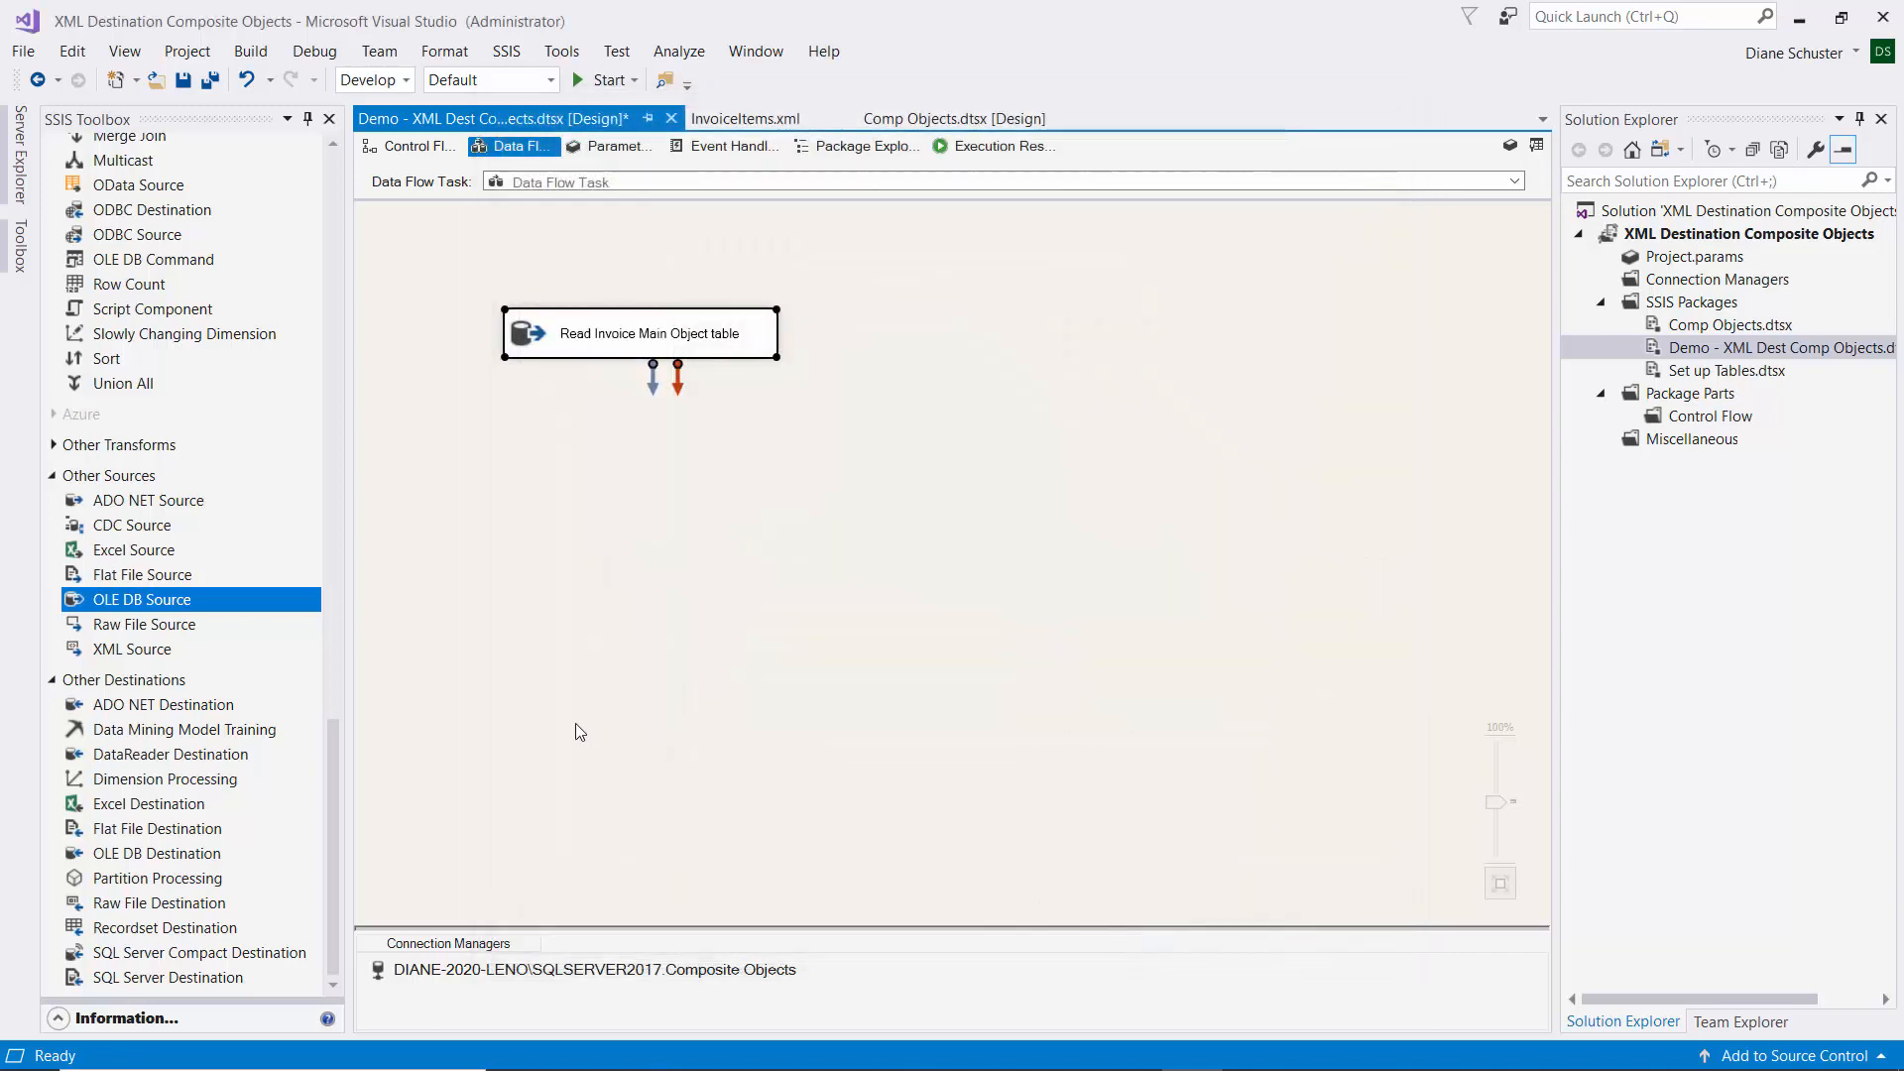
Place a Multicast below the invoice source and link the source's data output to it.
drag(334, 752, 335, 654)
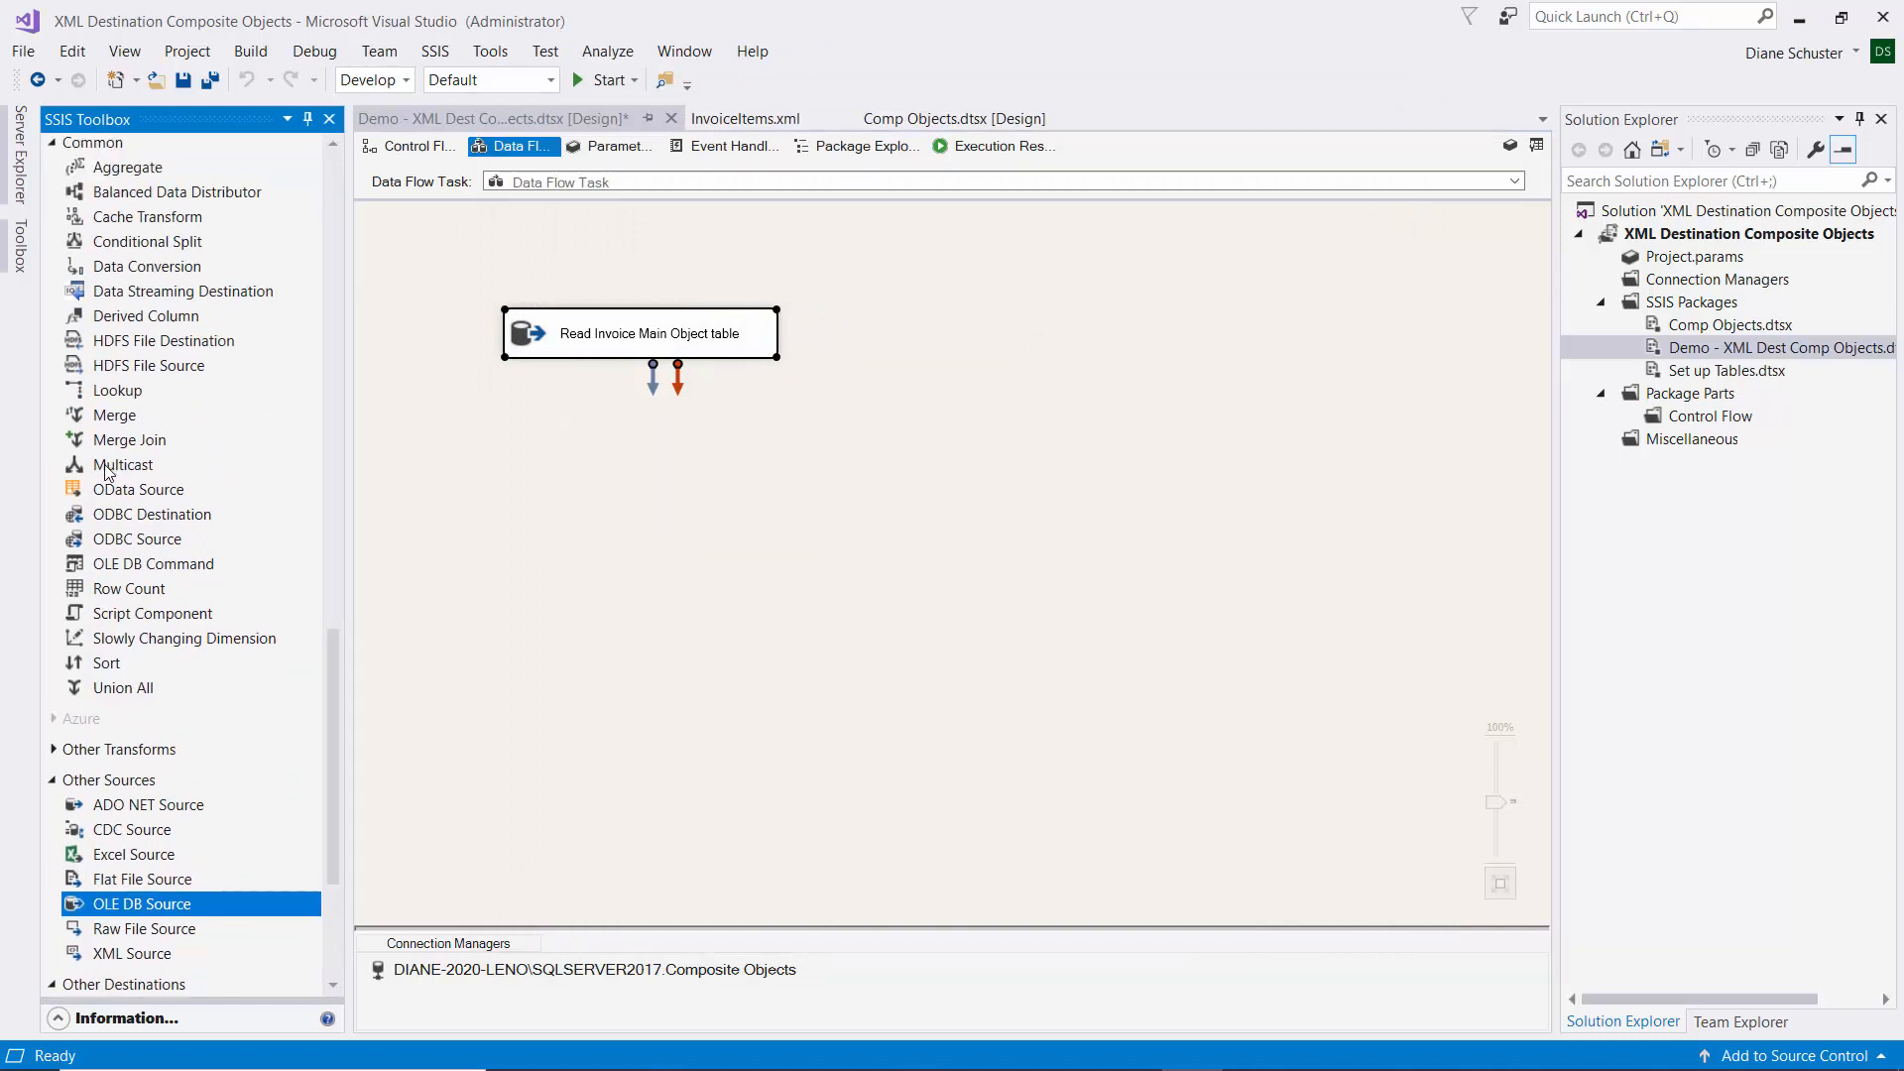
drag(107, 471, 526, 411)
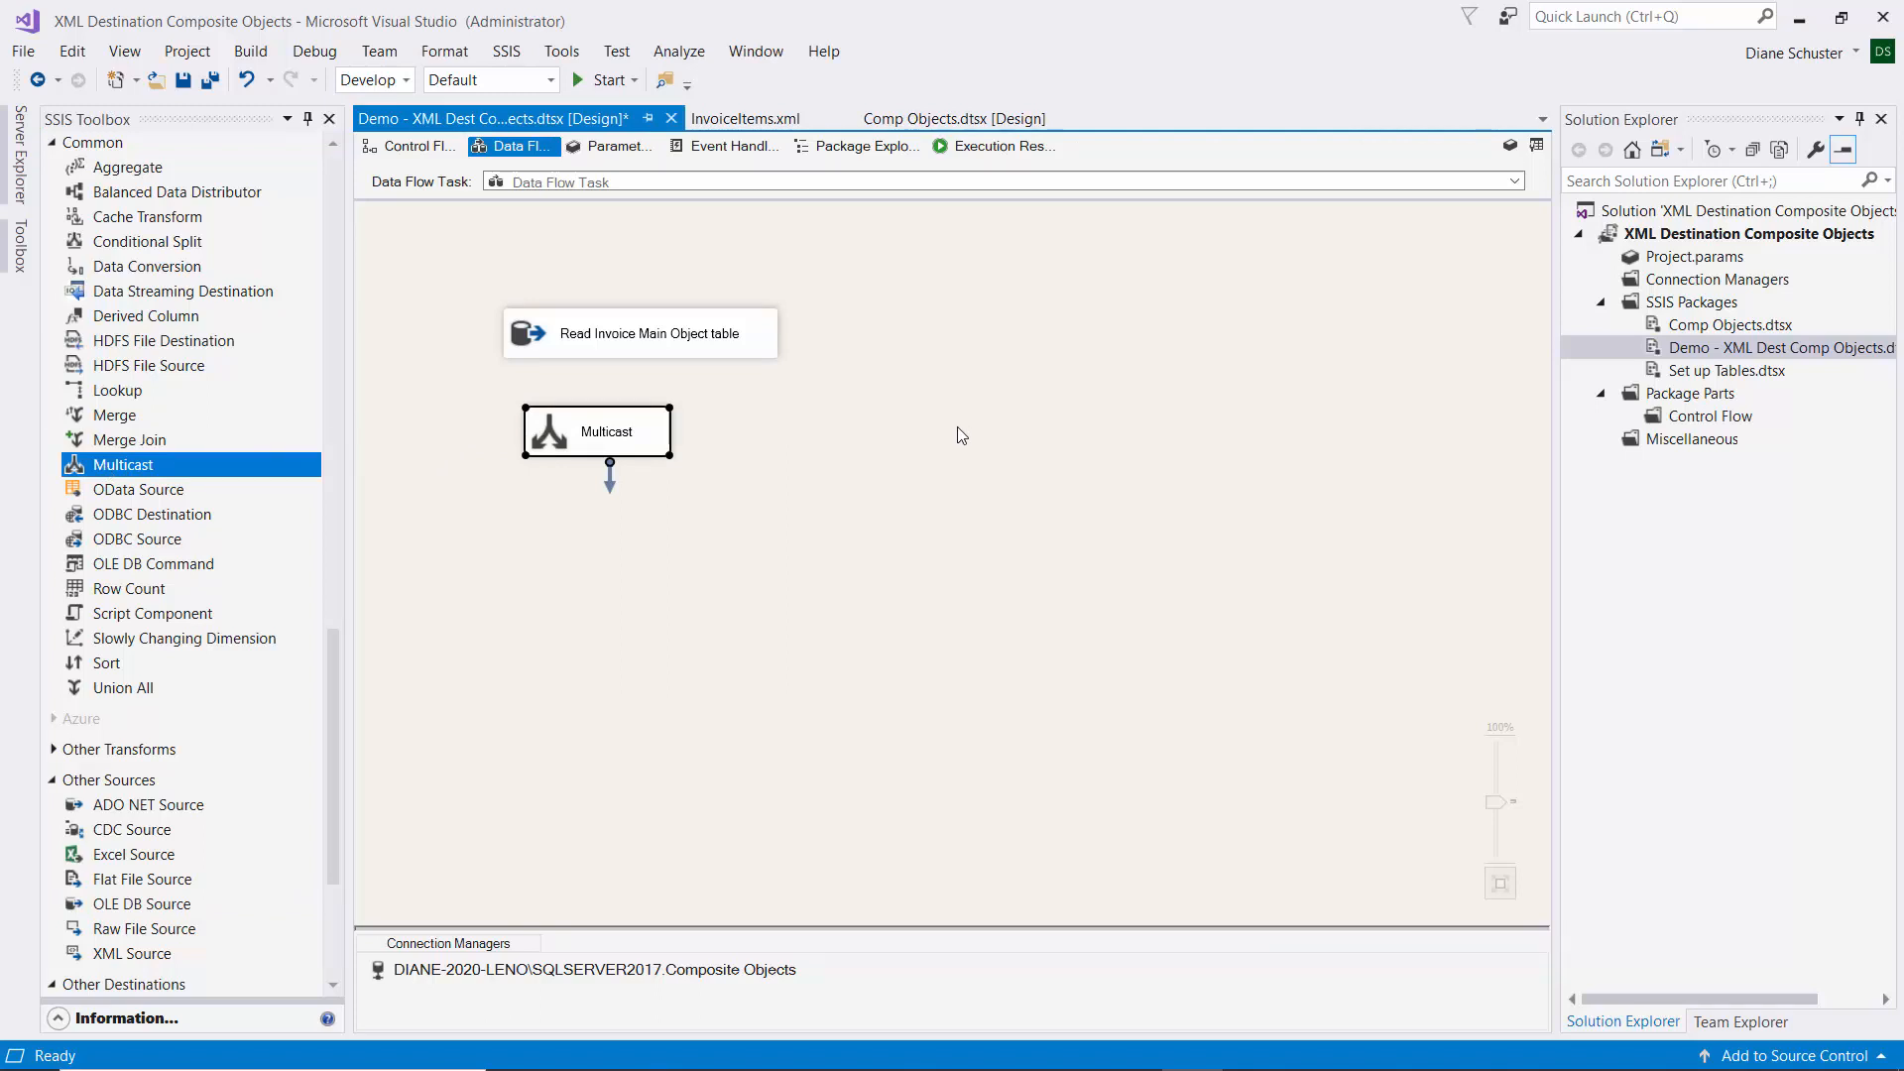
click(622, 328)
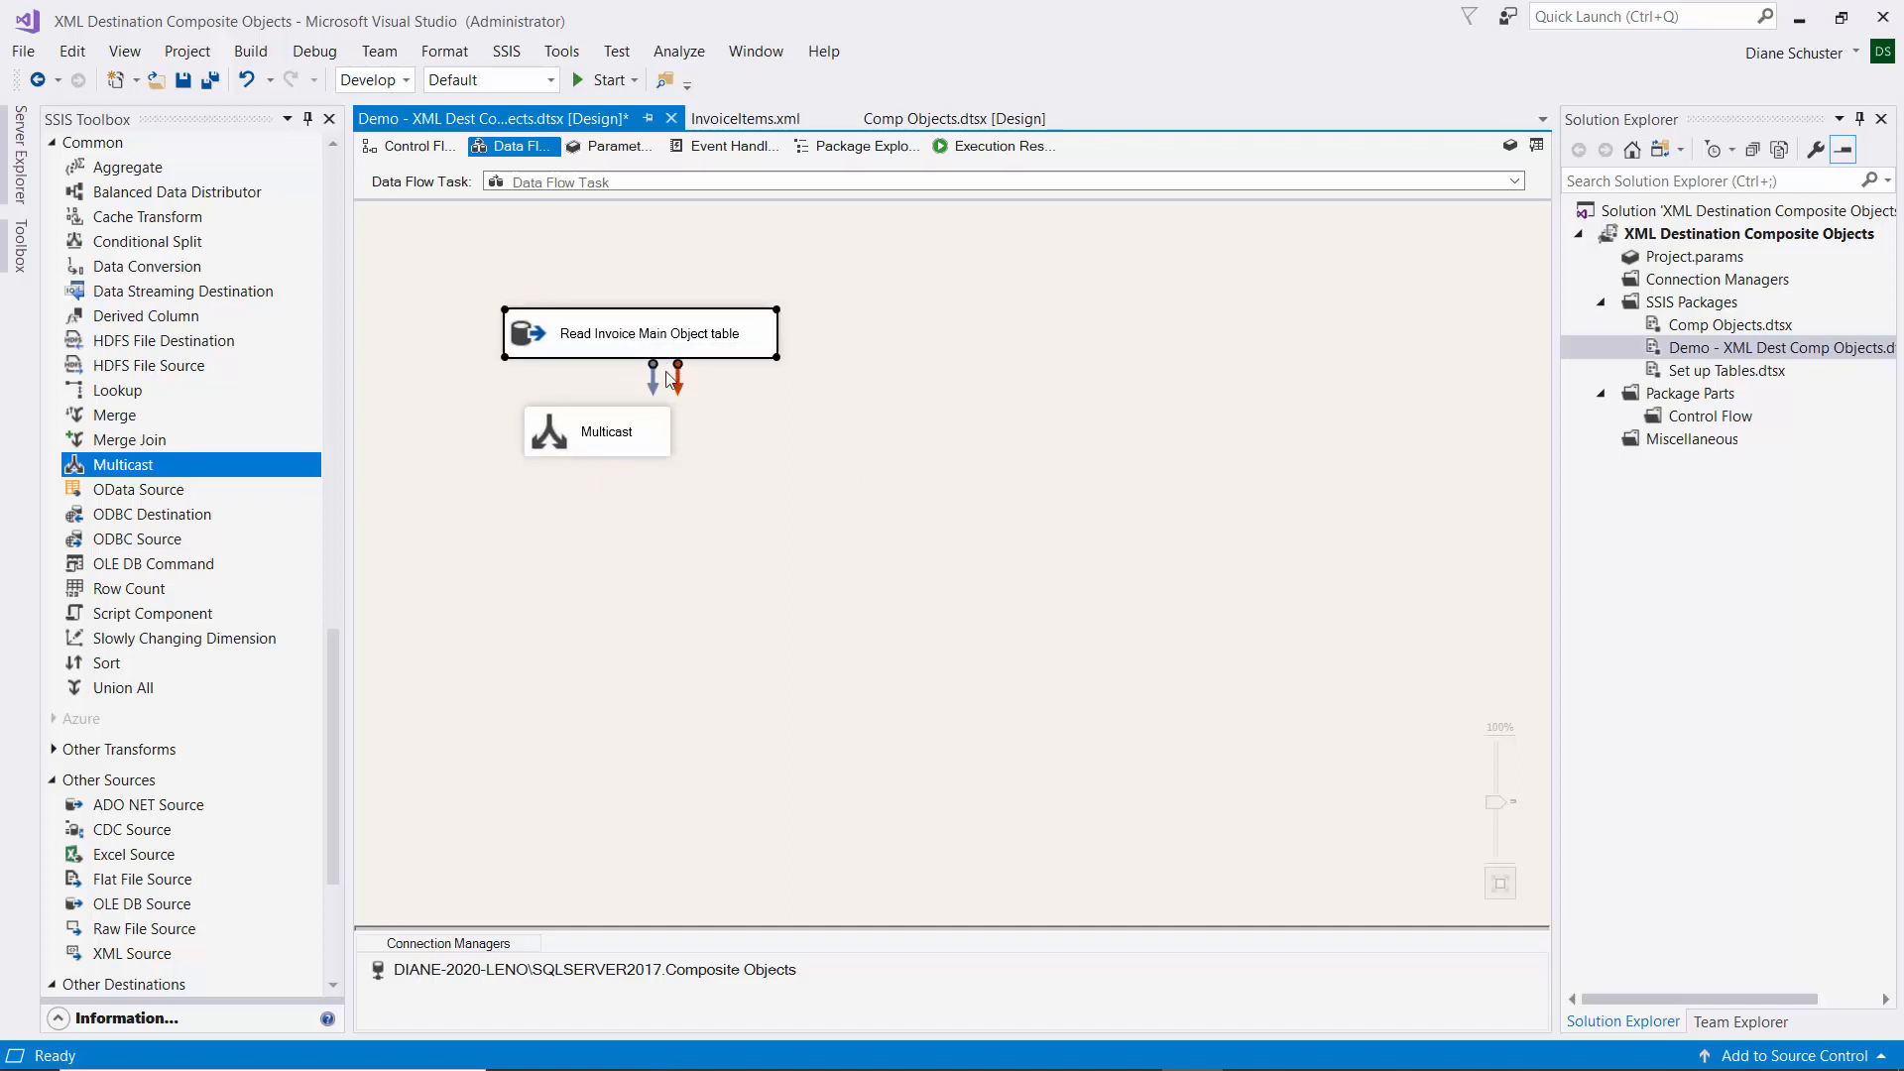
drag(653, 387, 638, 436)
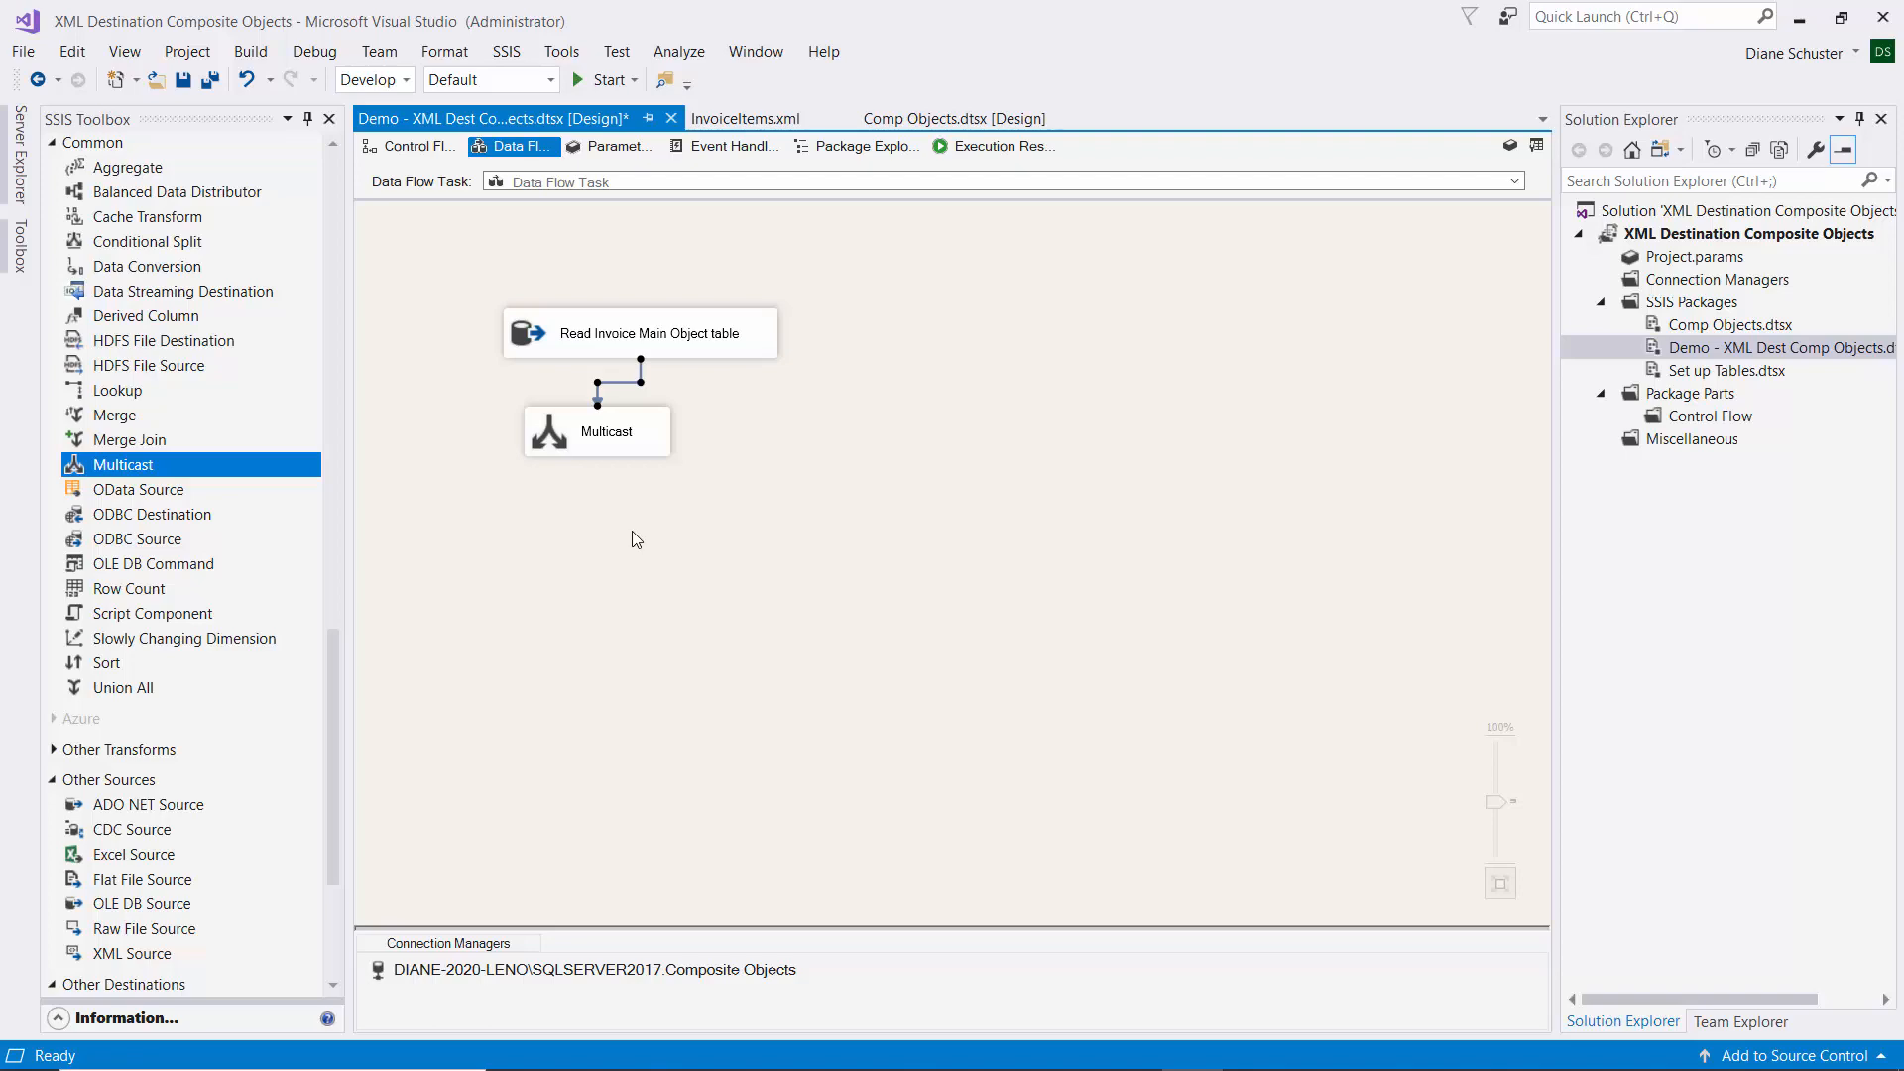
click(333, 754)
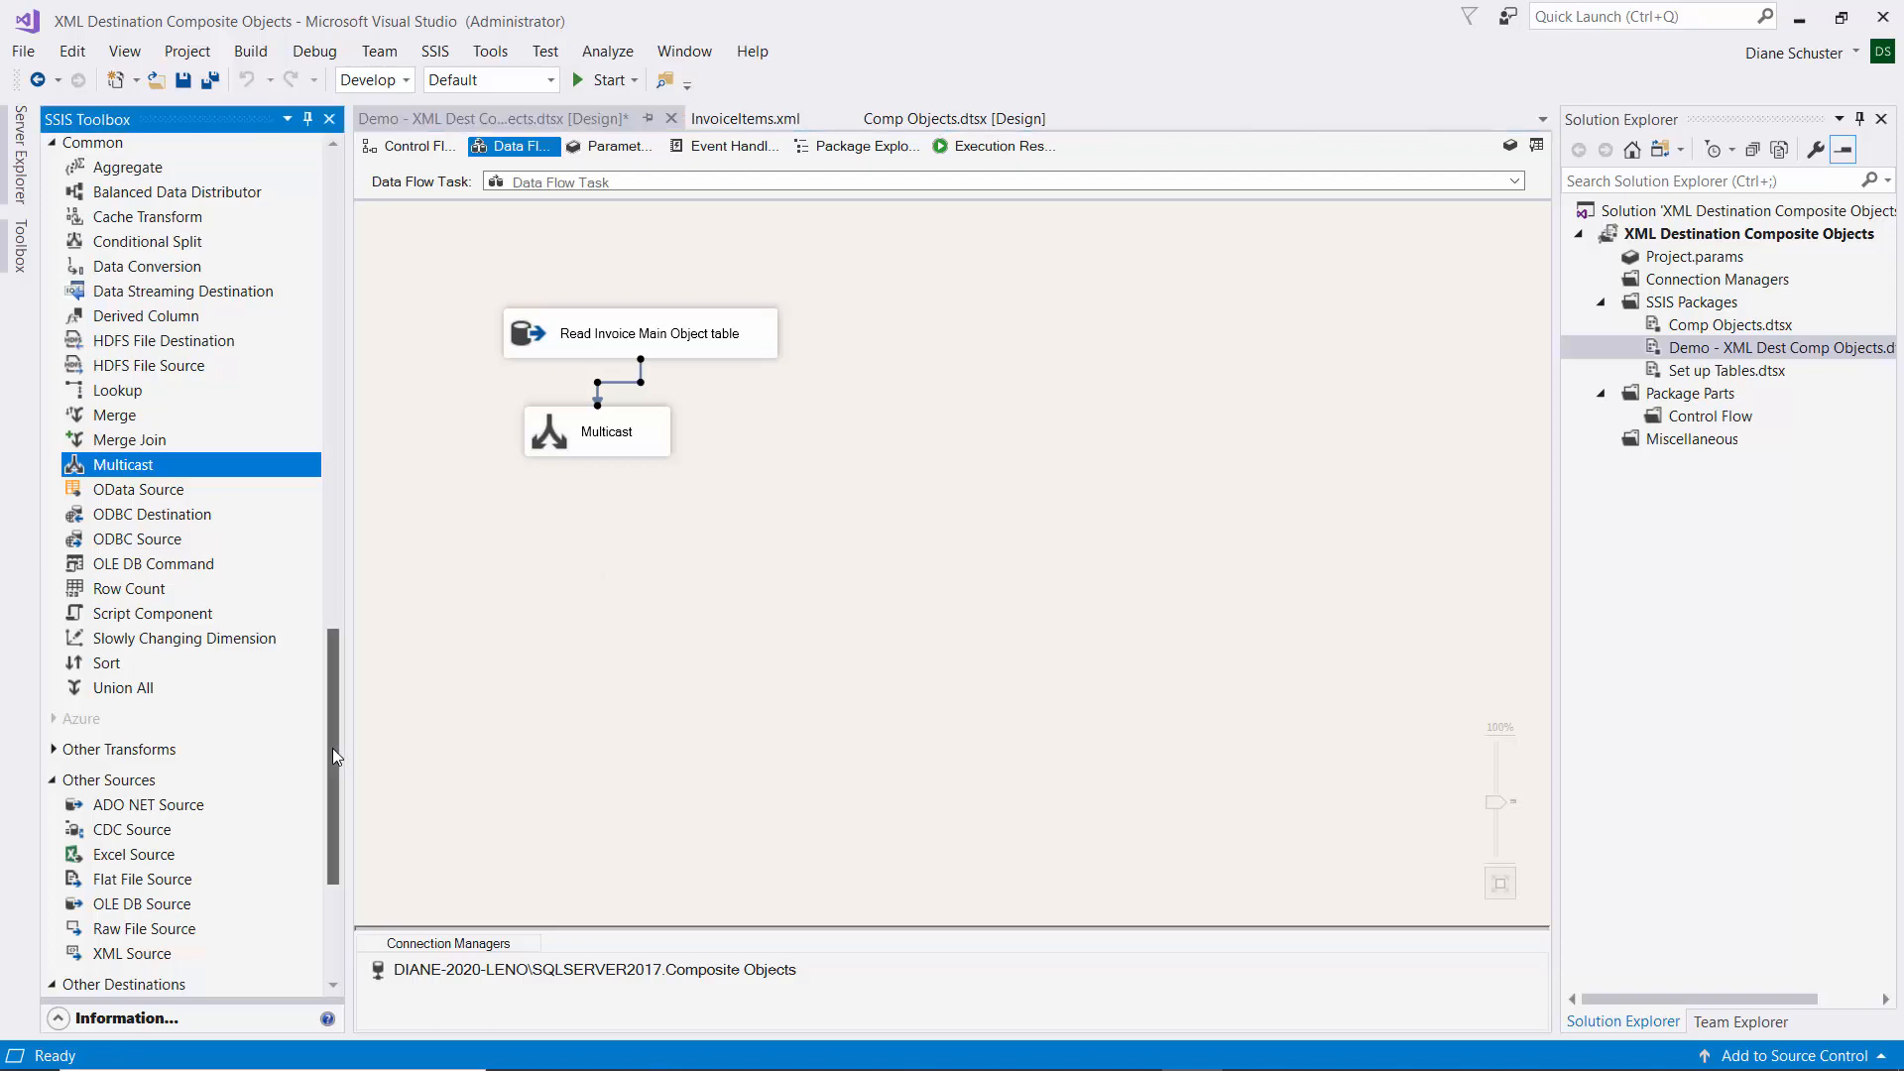
drag(333, 751, 351, 271)
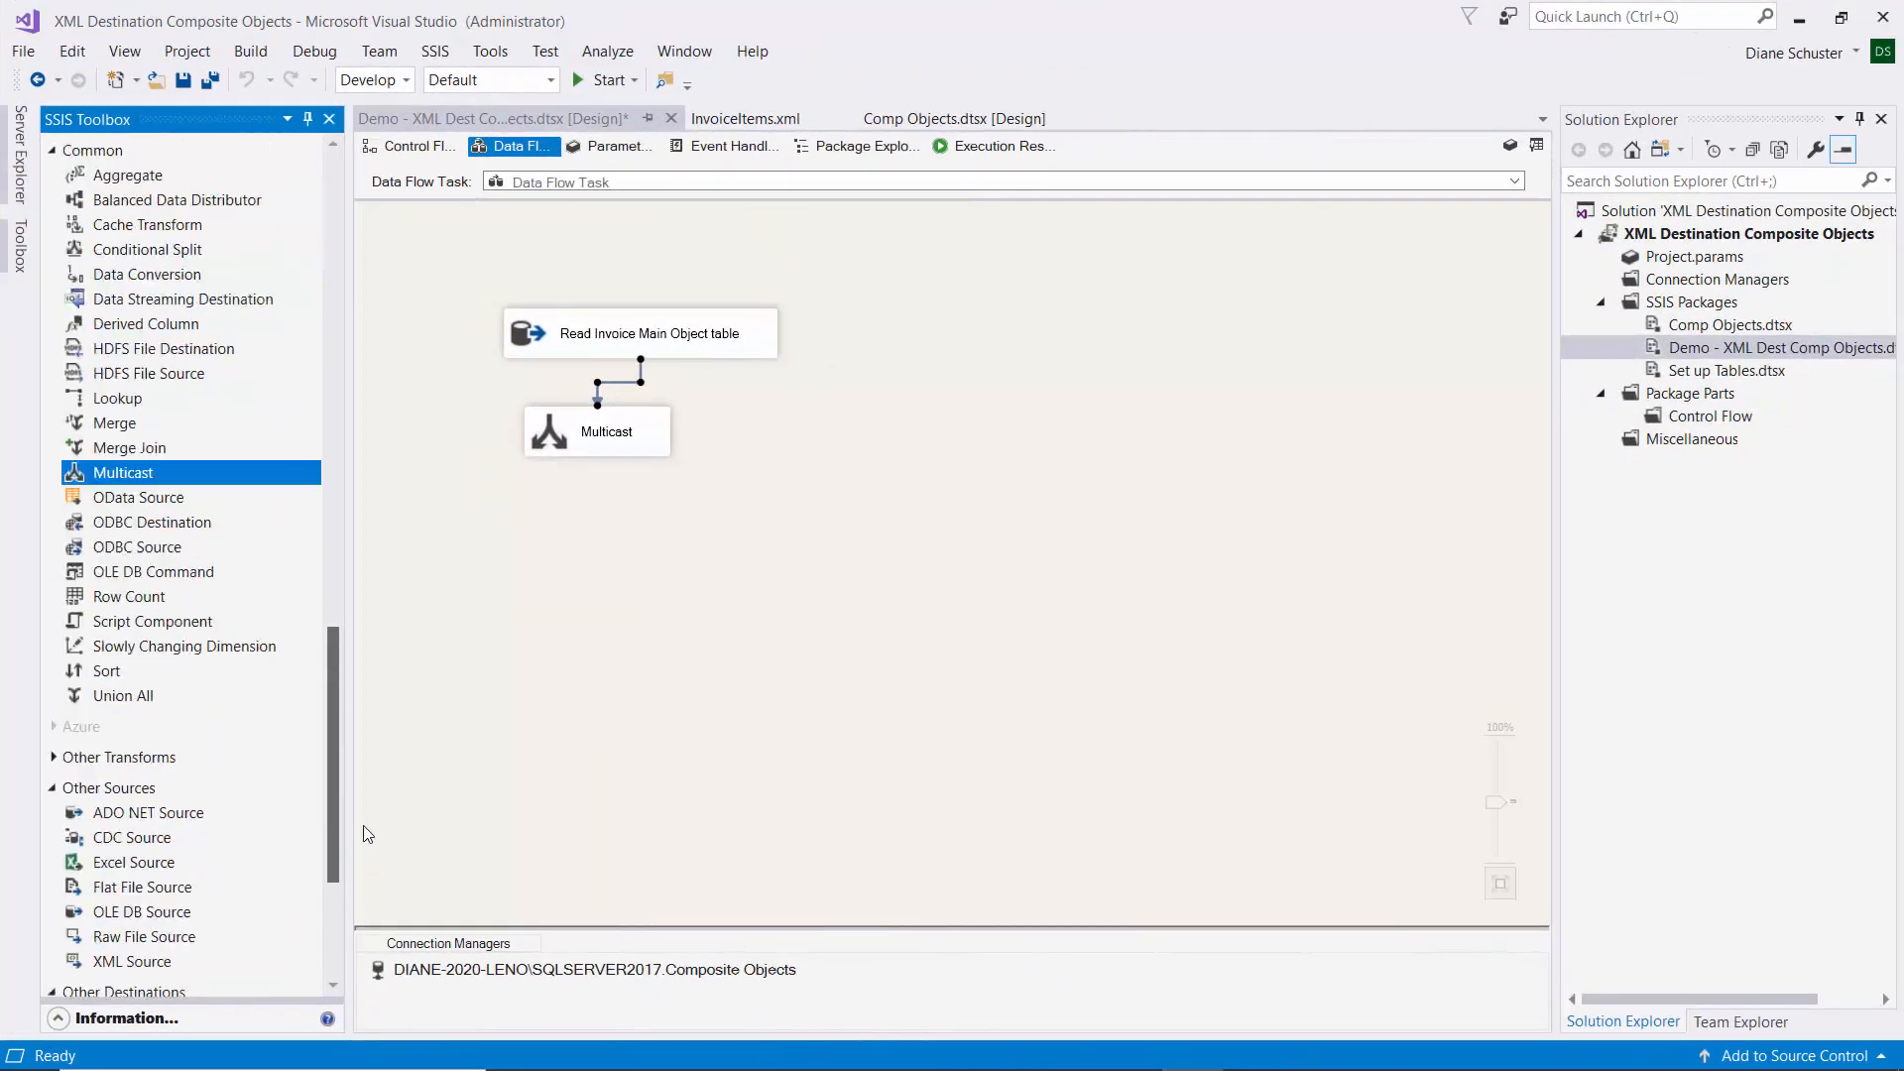
Add an XML Destination named 'Write invoices to XML file' and open its editor.
drag(335, 835, 345, 670)
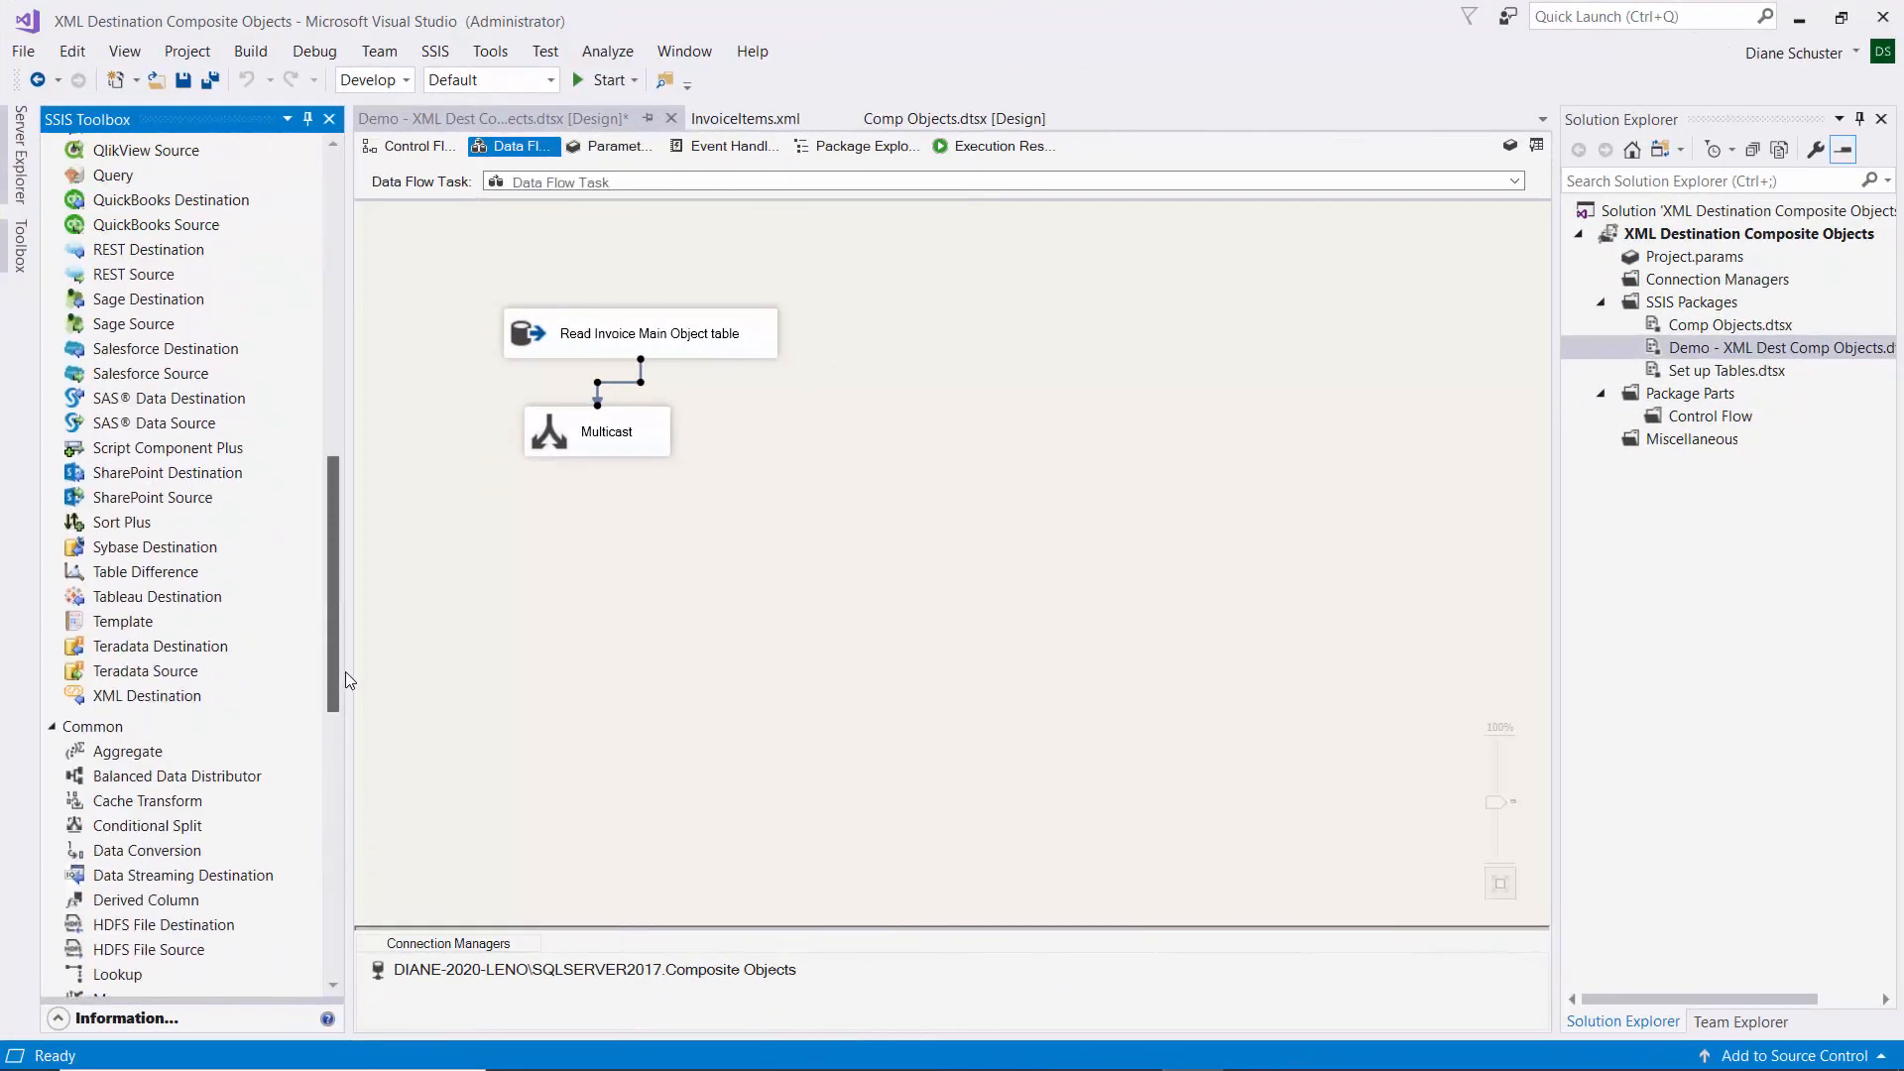
drag(121, 699, 524, 495)
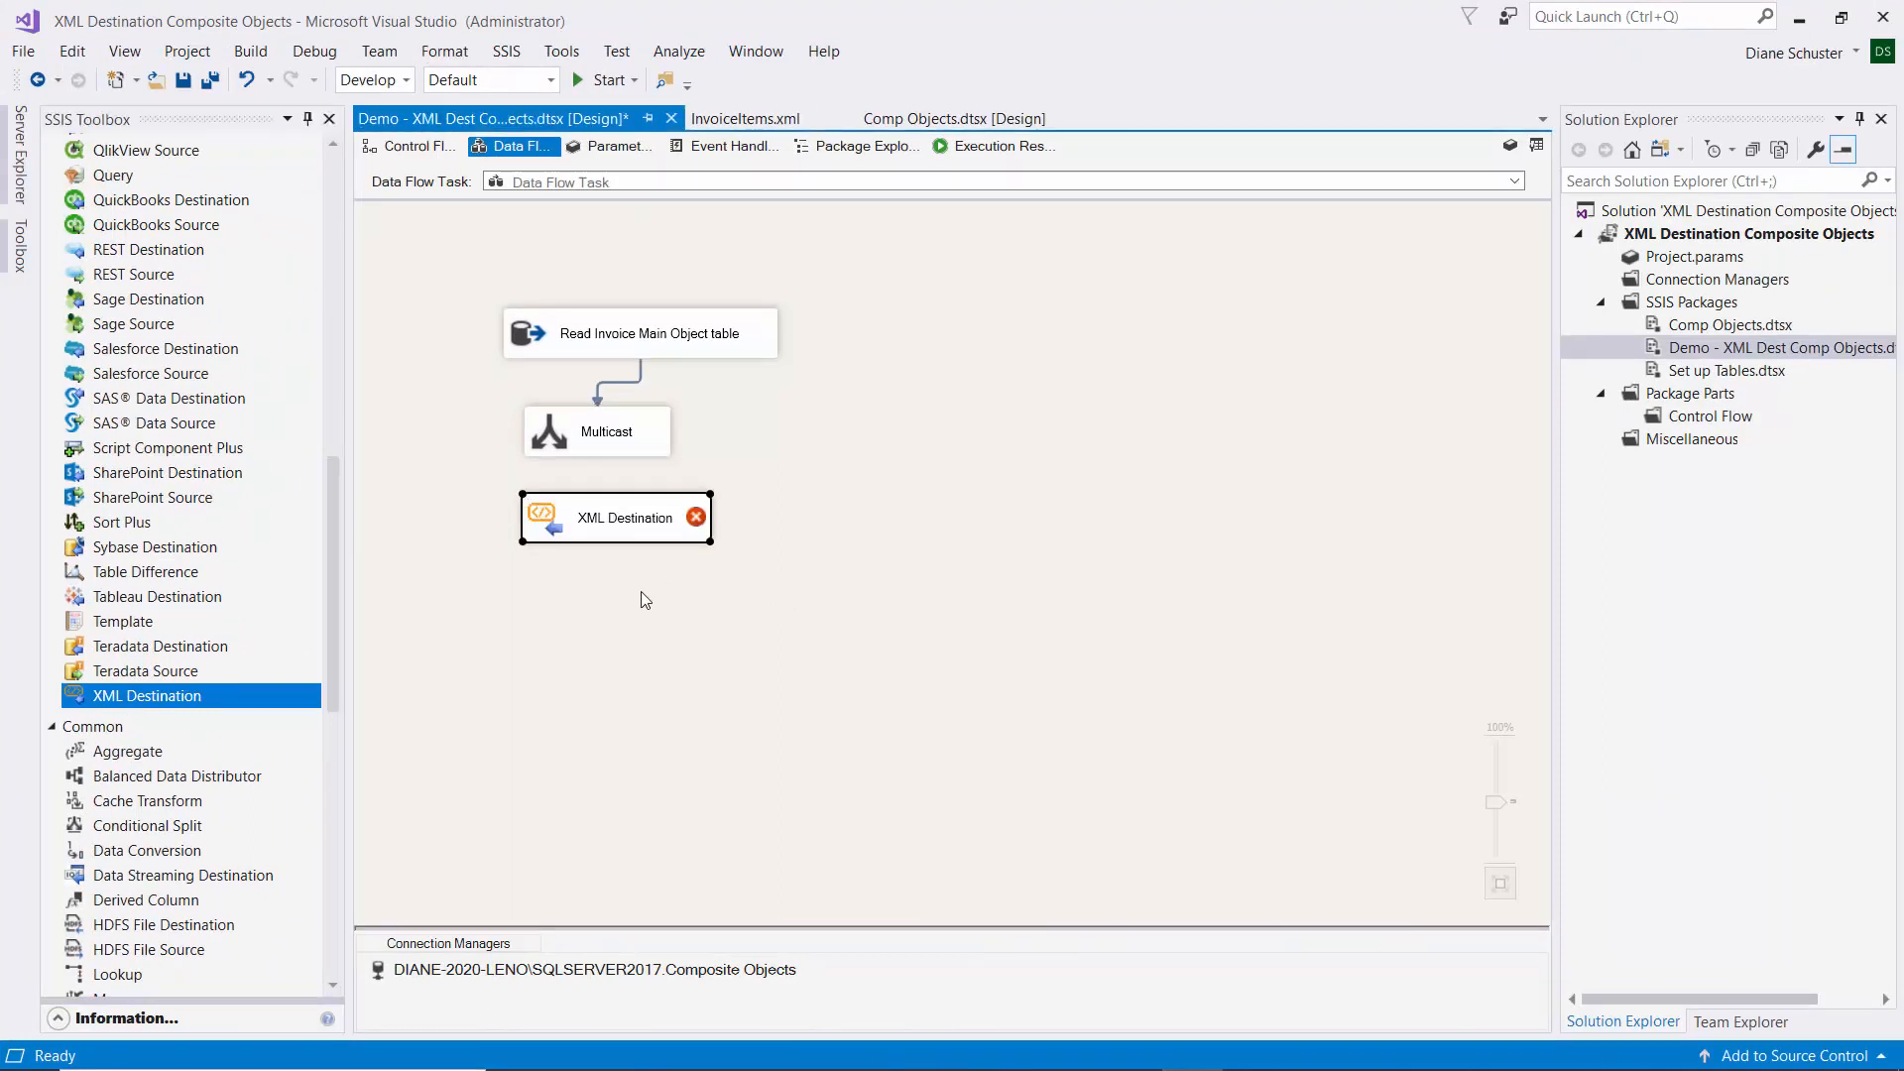
click(626, 520)
text(Write)
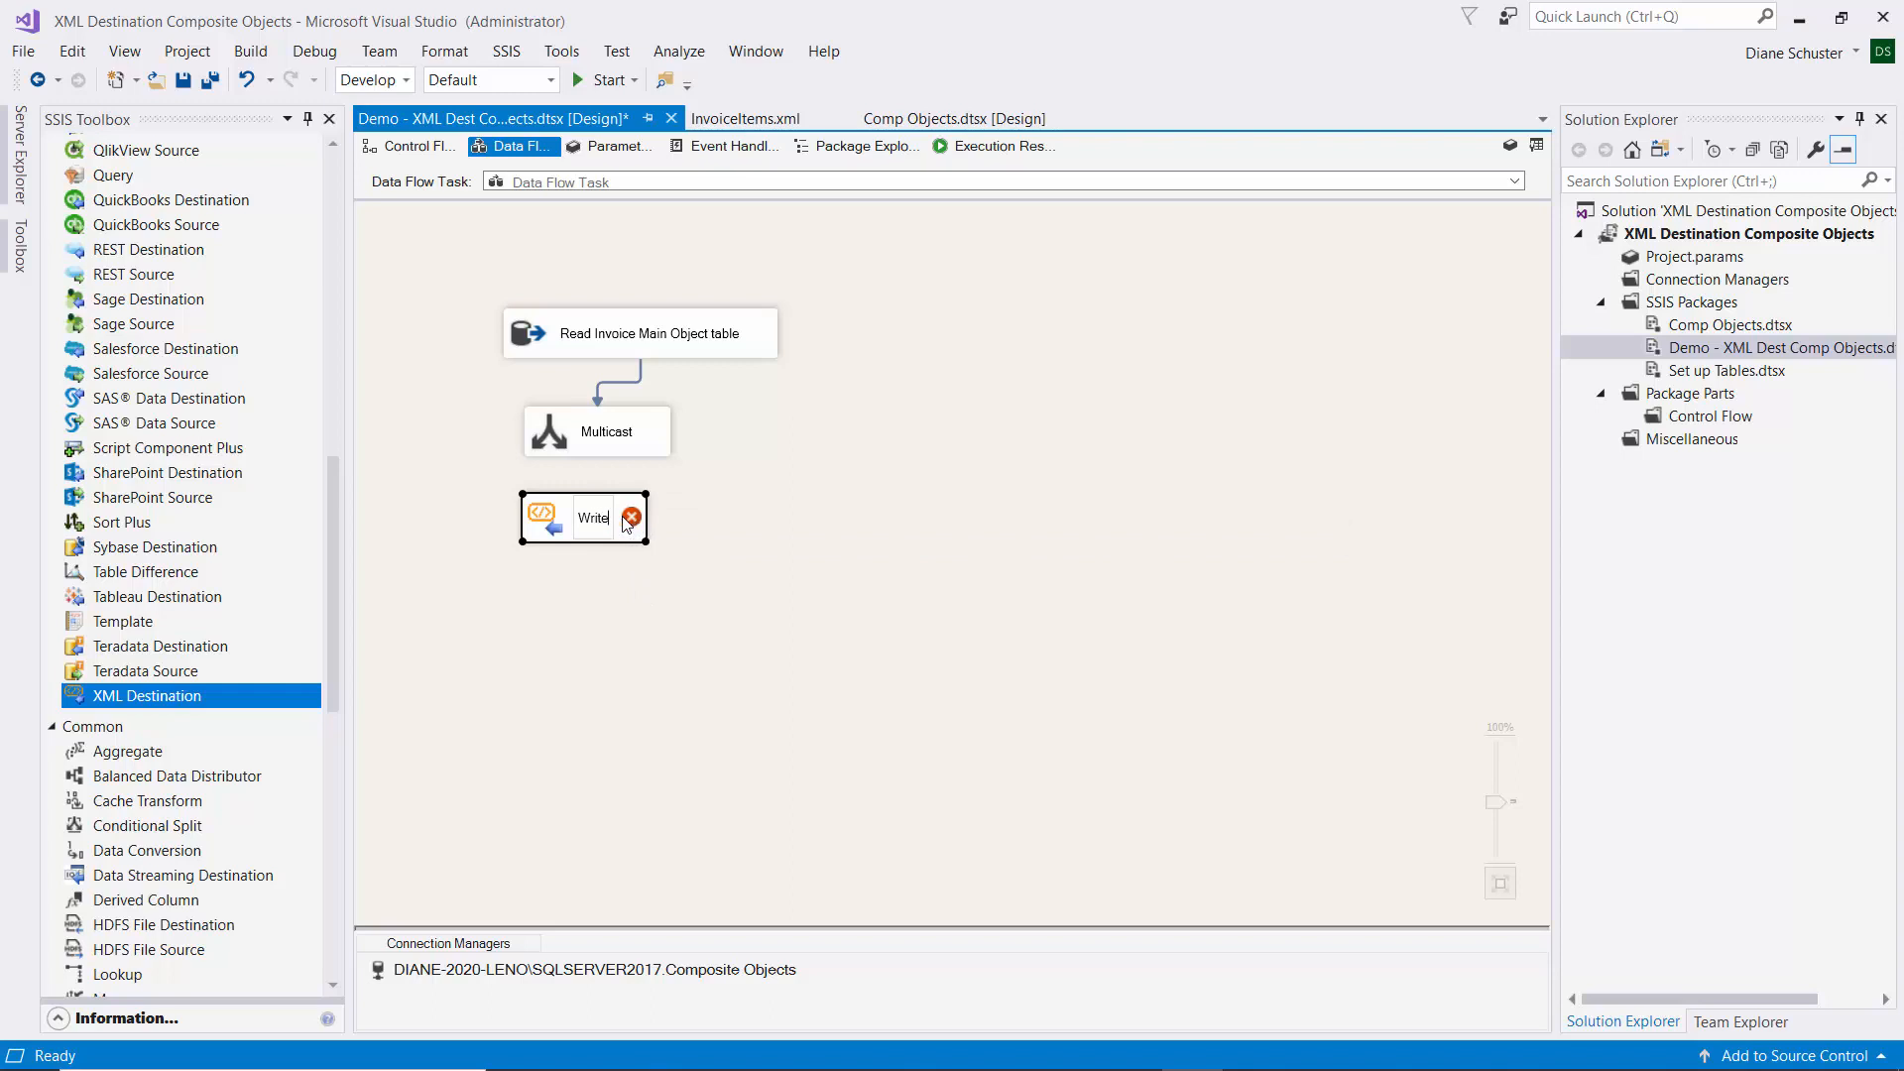
text( invoices to)
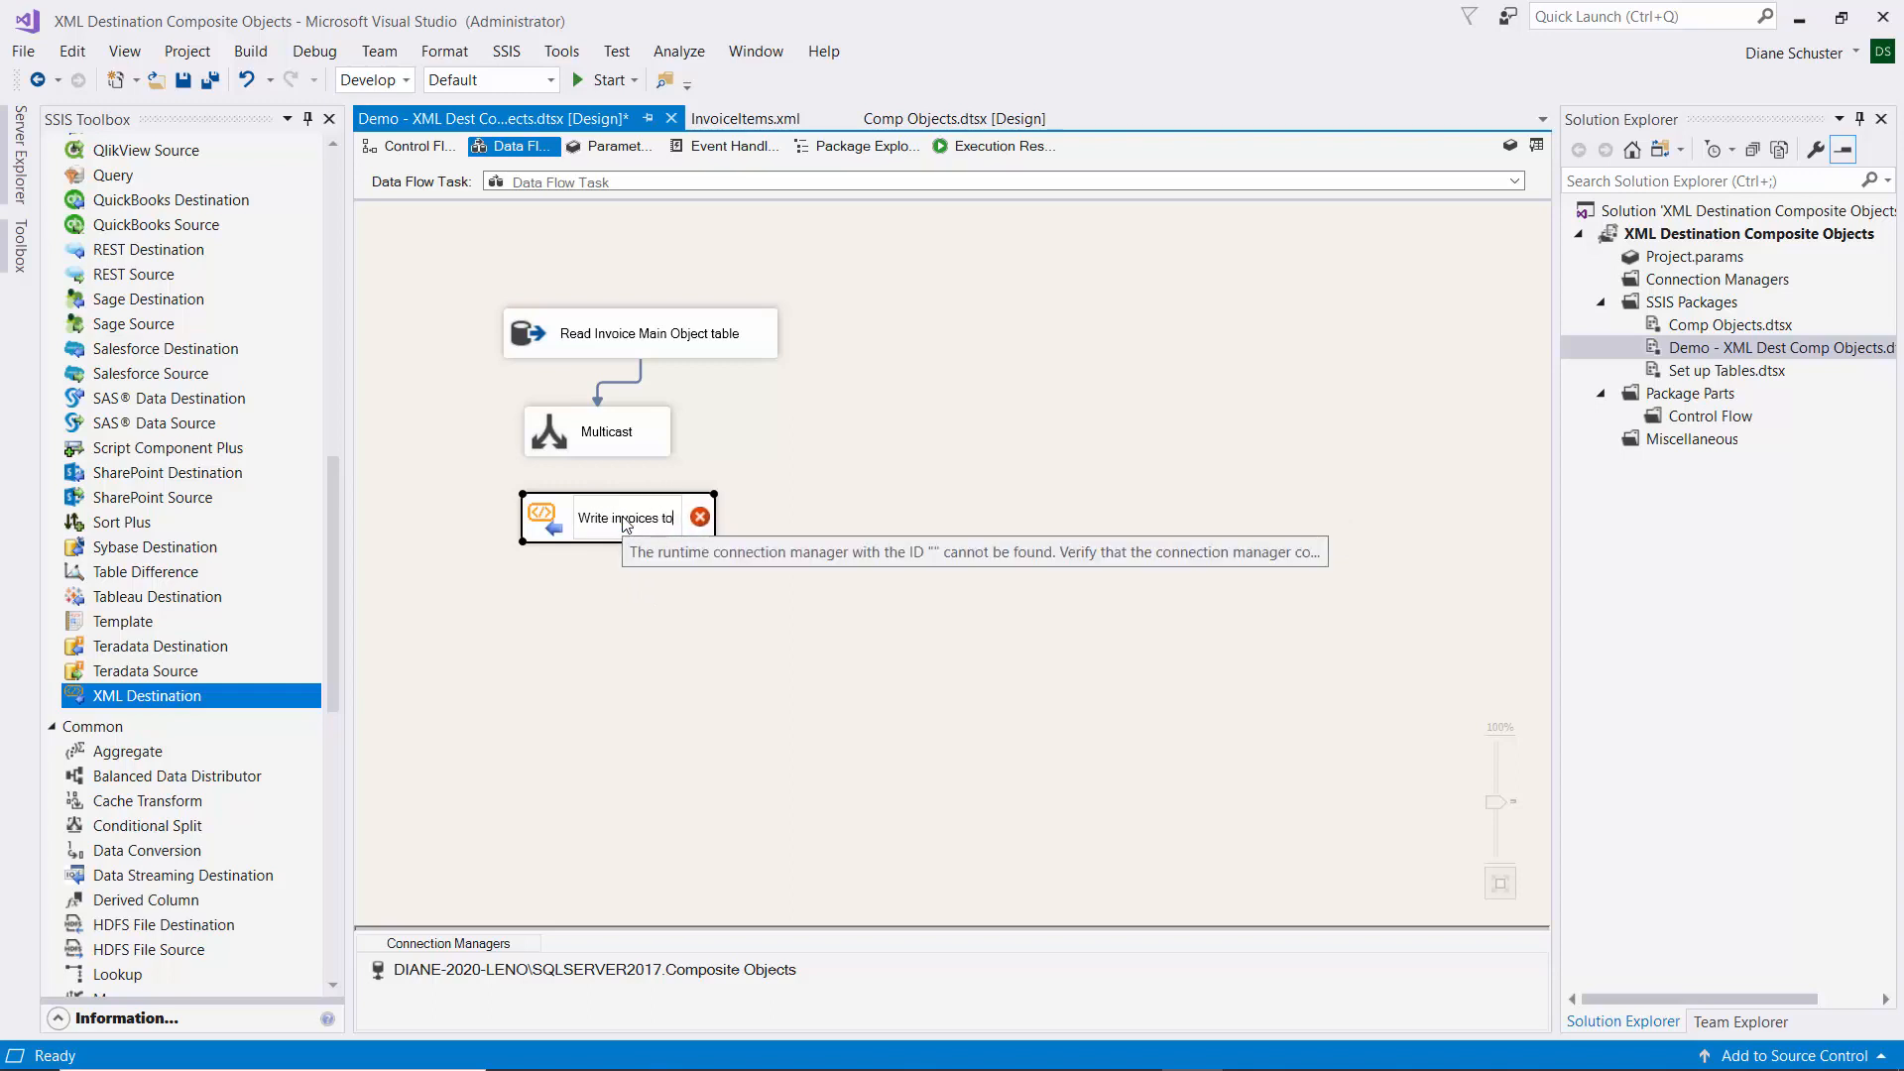
text( XML file)
key(Return)
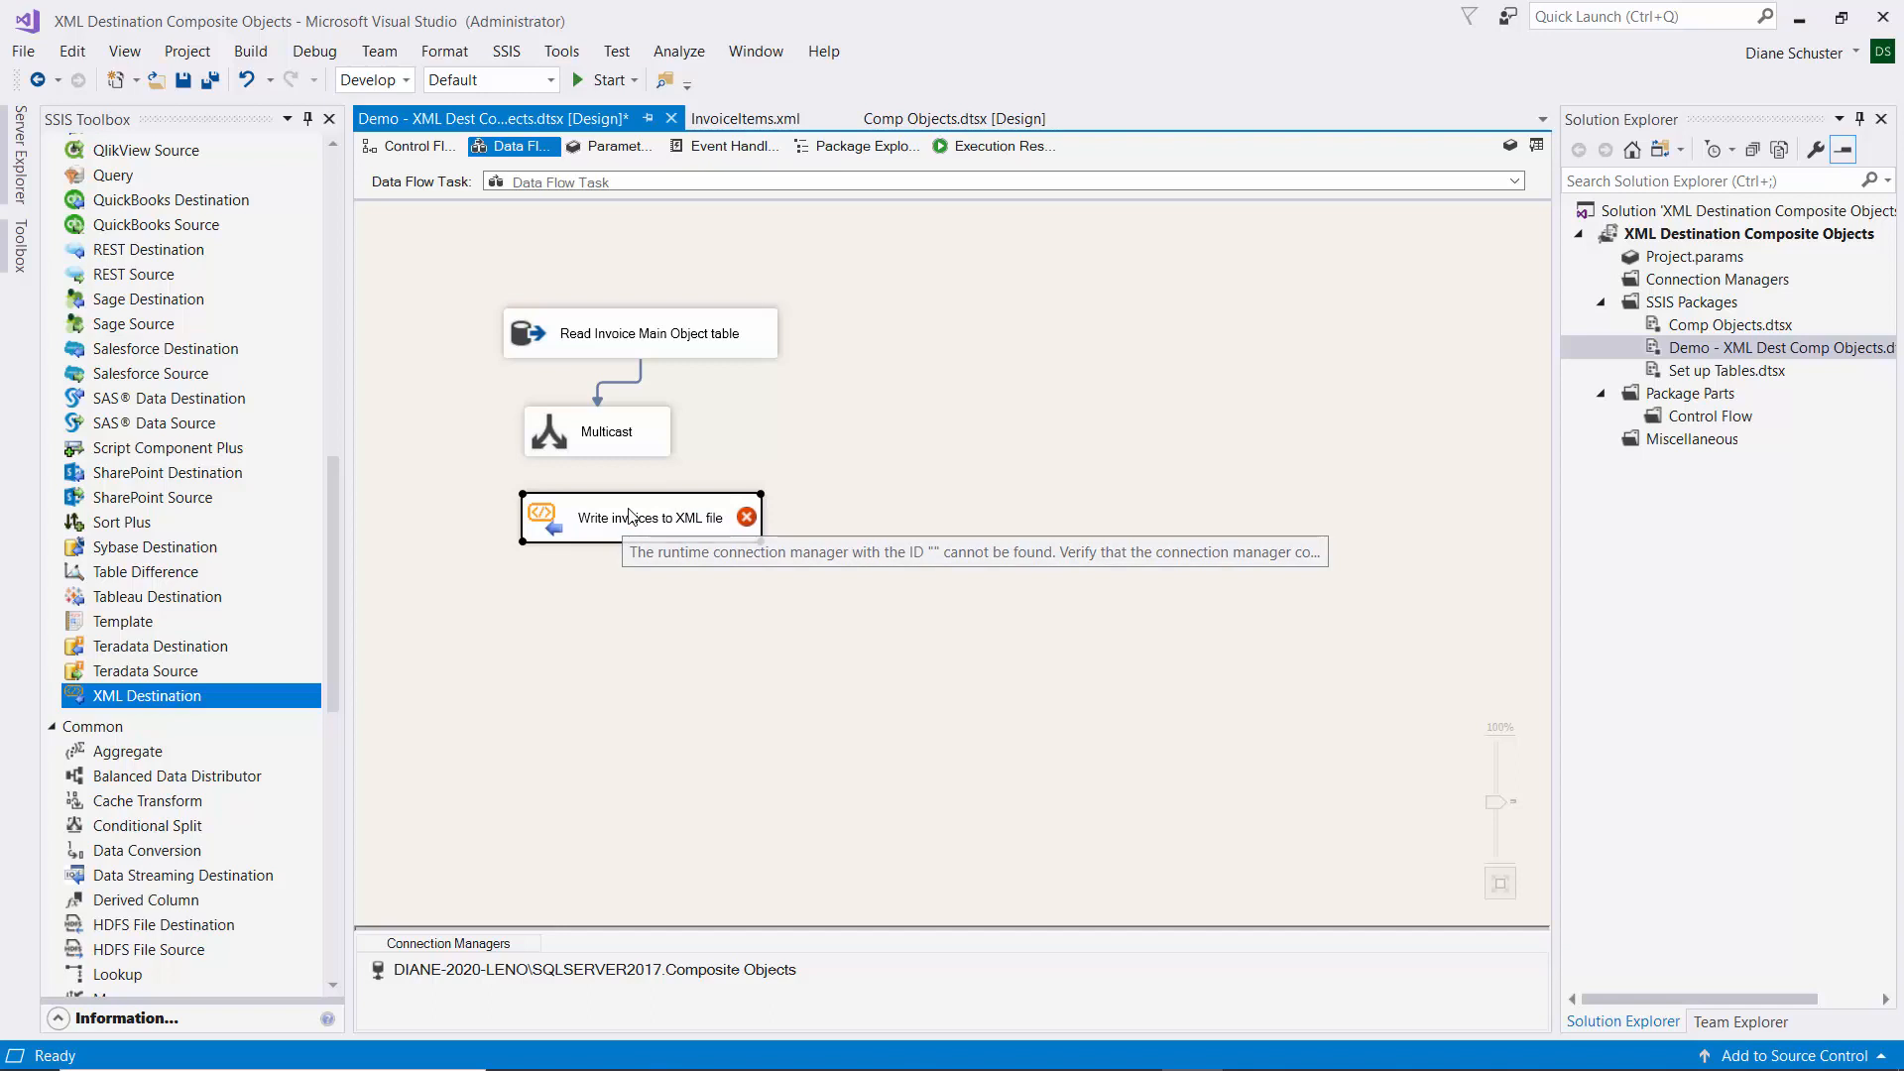
double_click(628, 515)
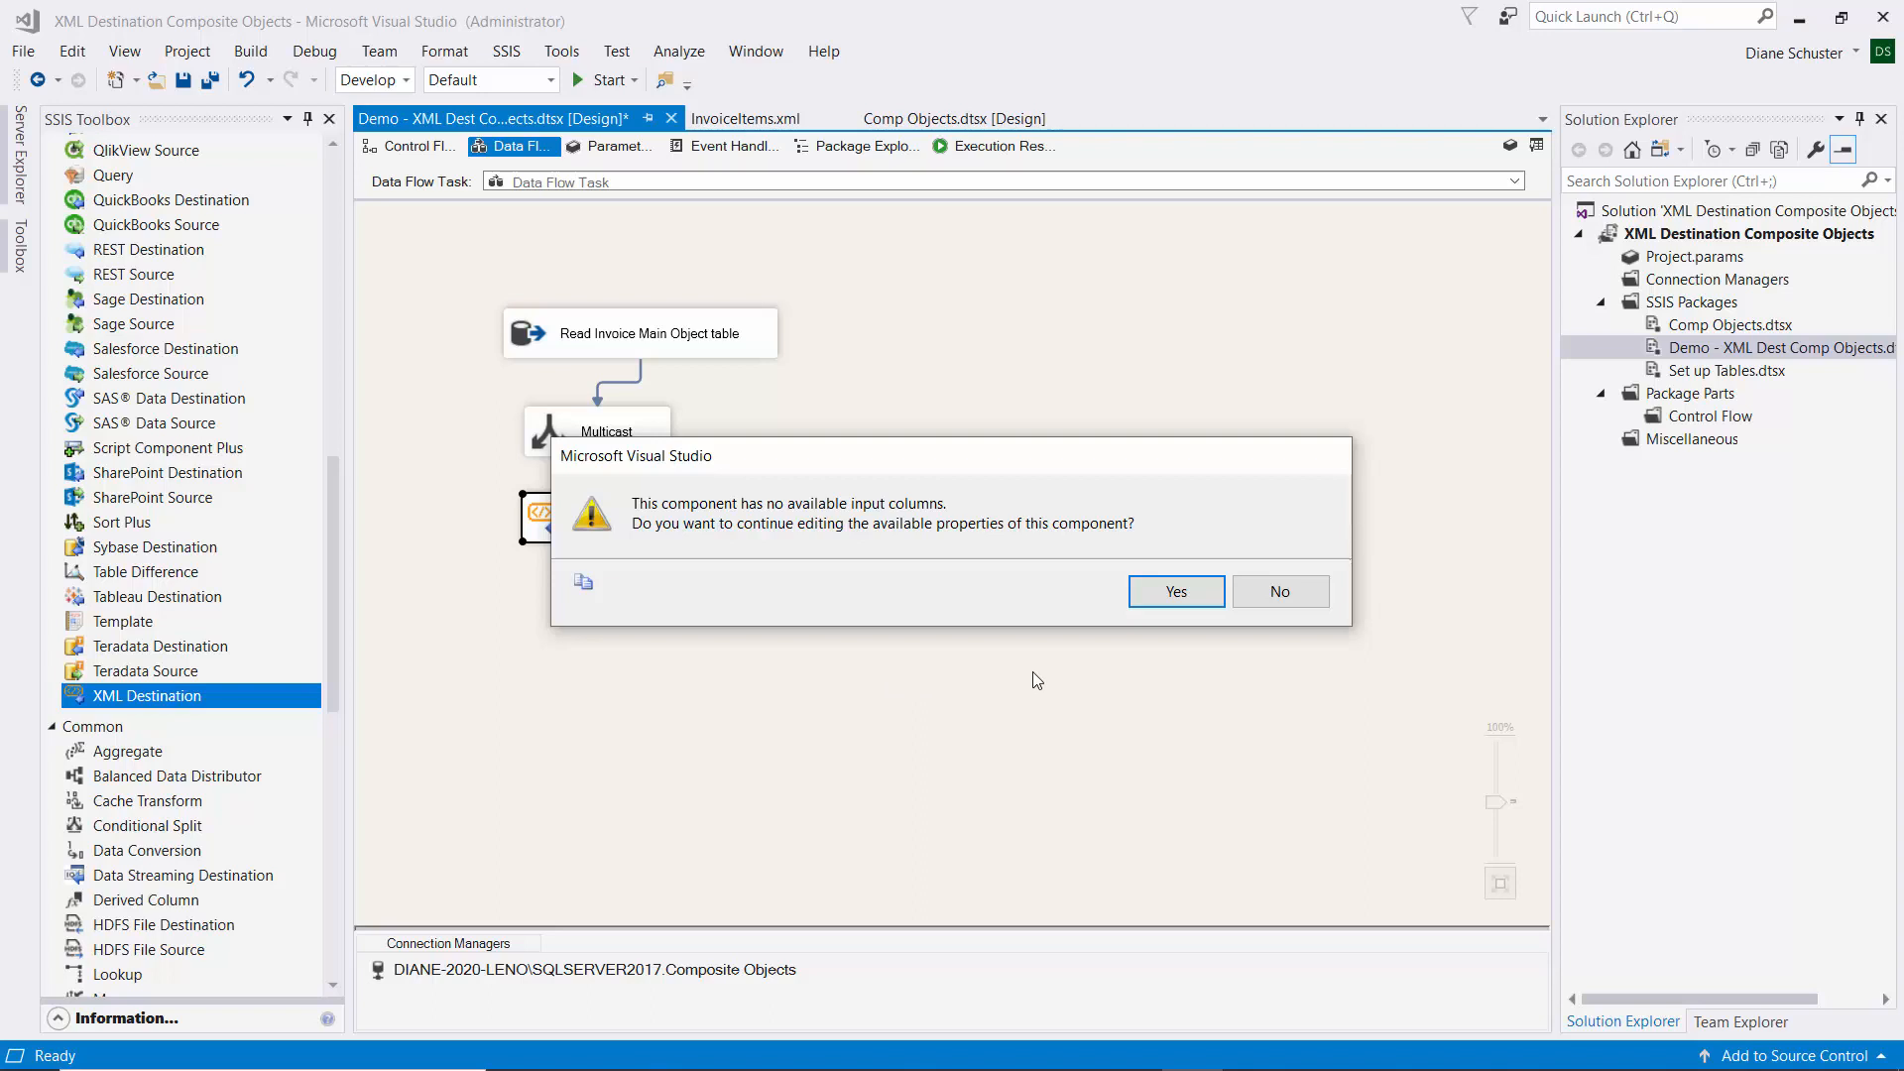
Create a Create file connection saving 'XML Destination File' in the XML Destination folder.
click(1206, 592)
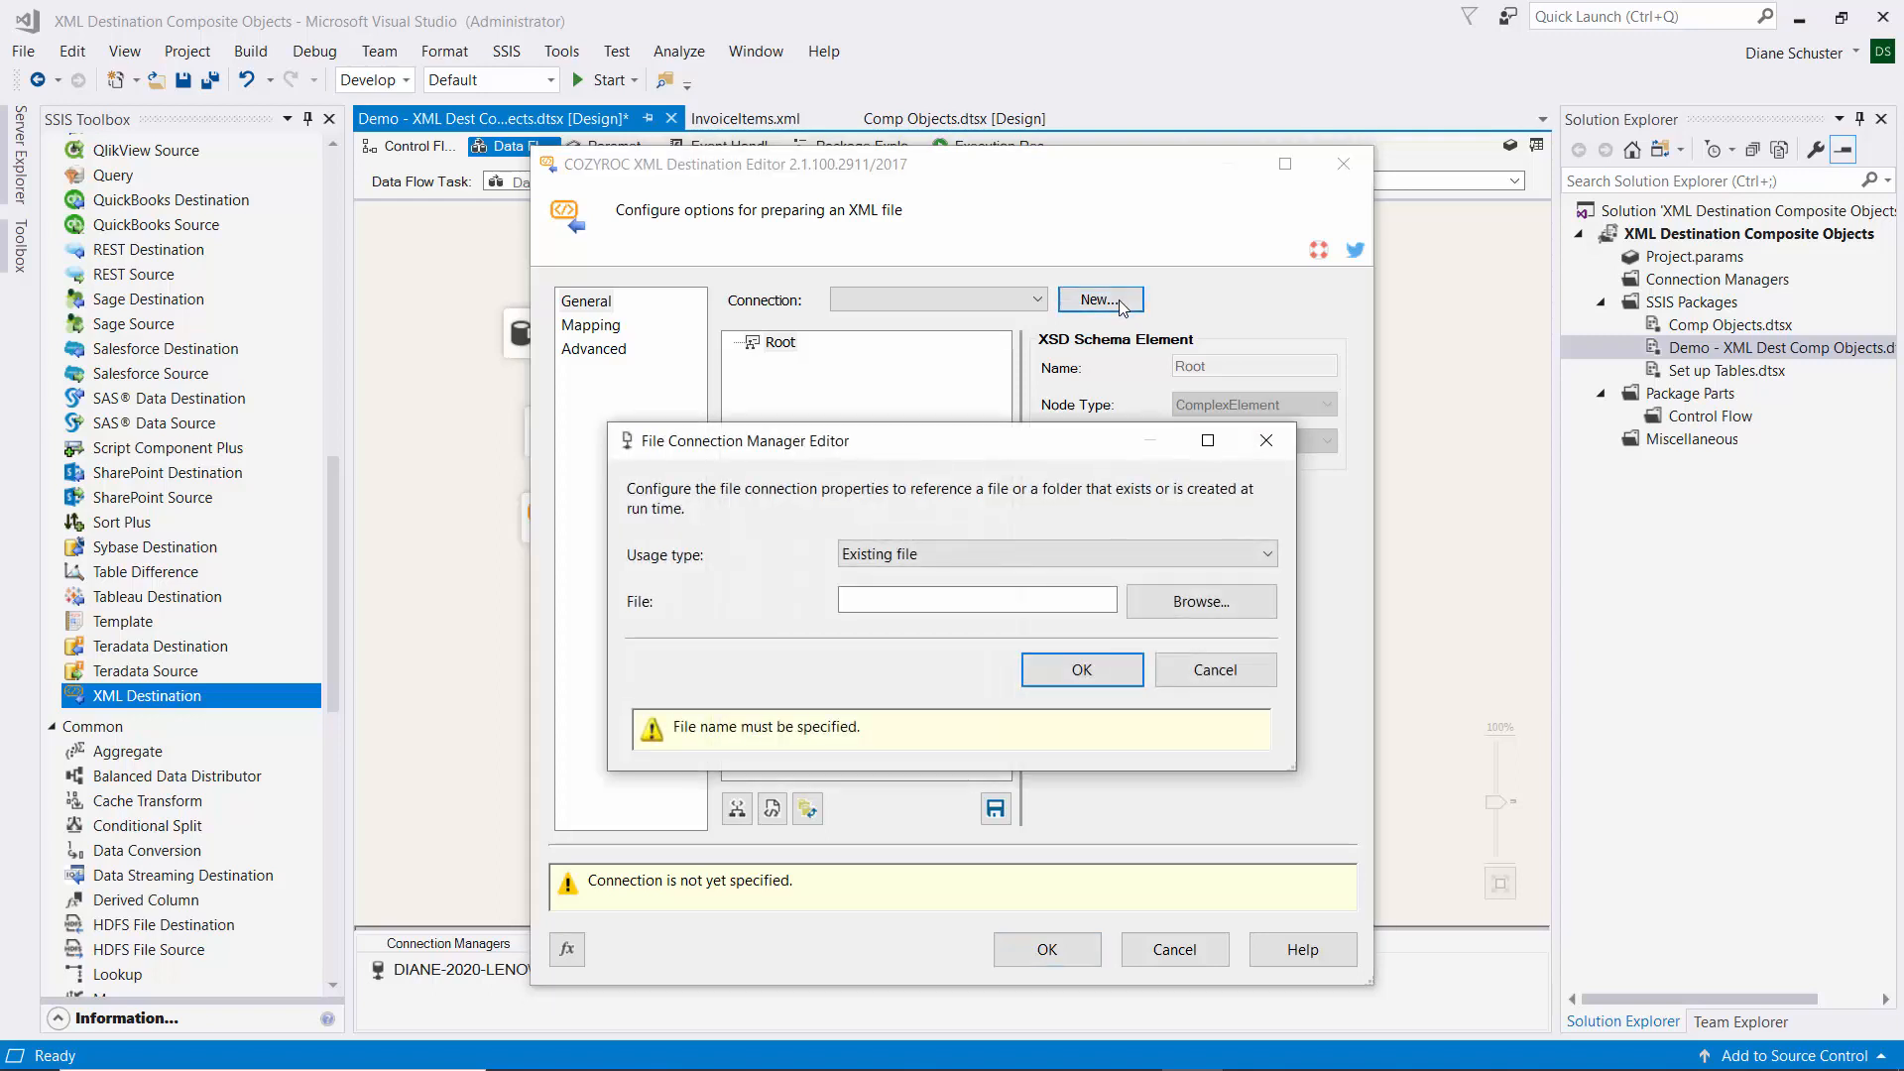
click(1269, 557)
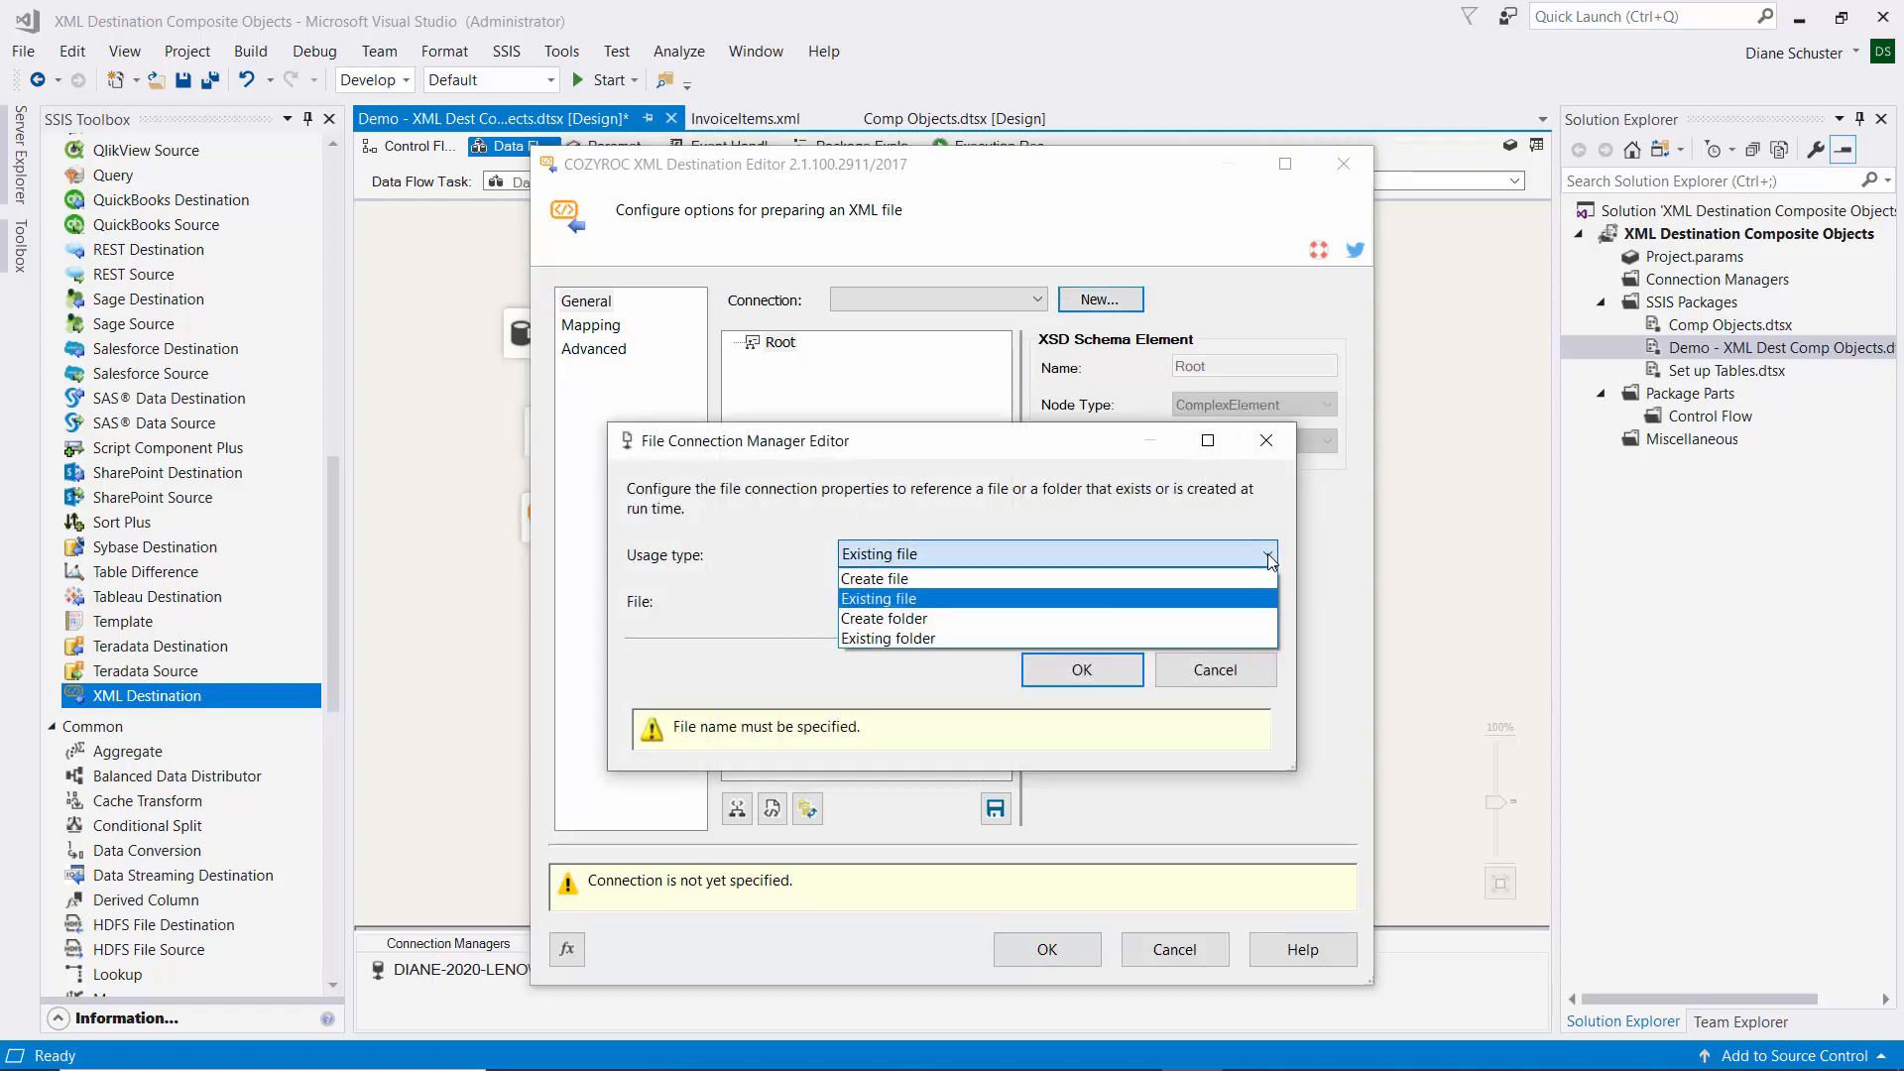
click(896, 579)
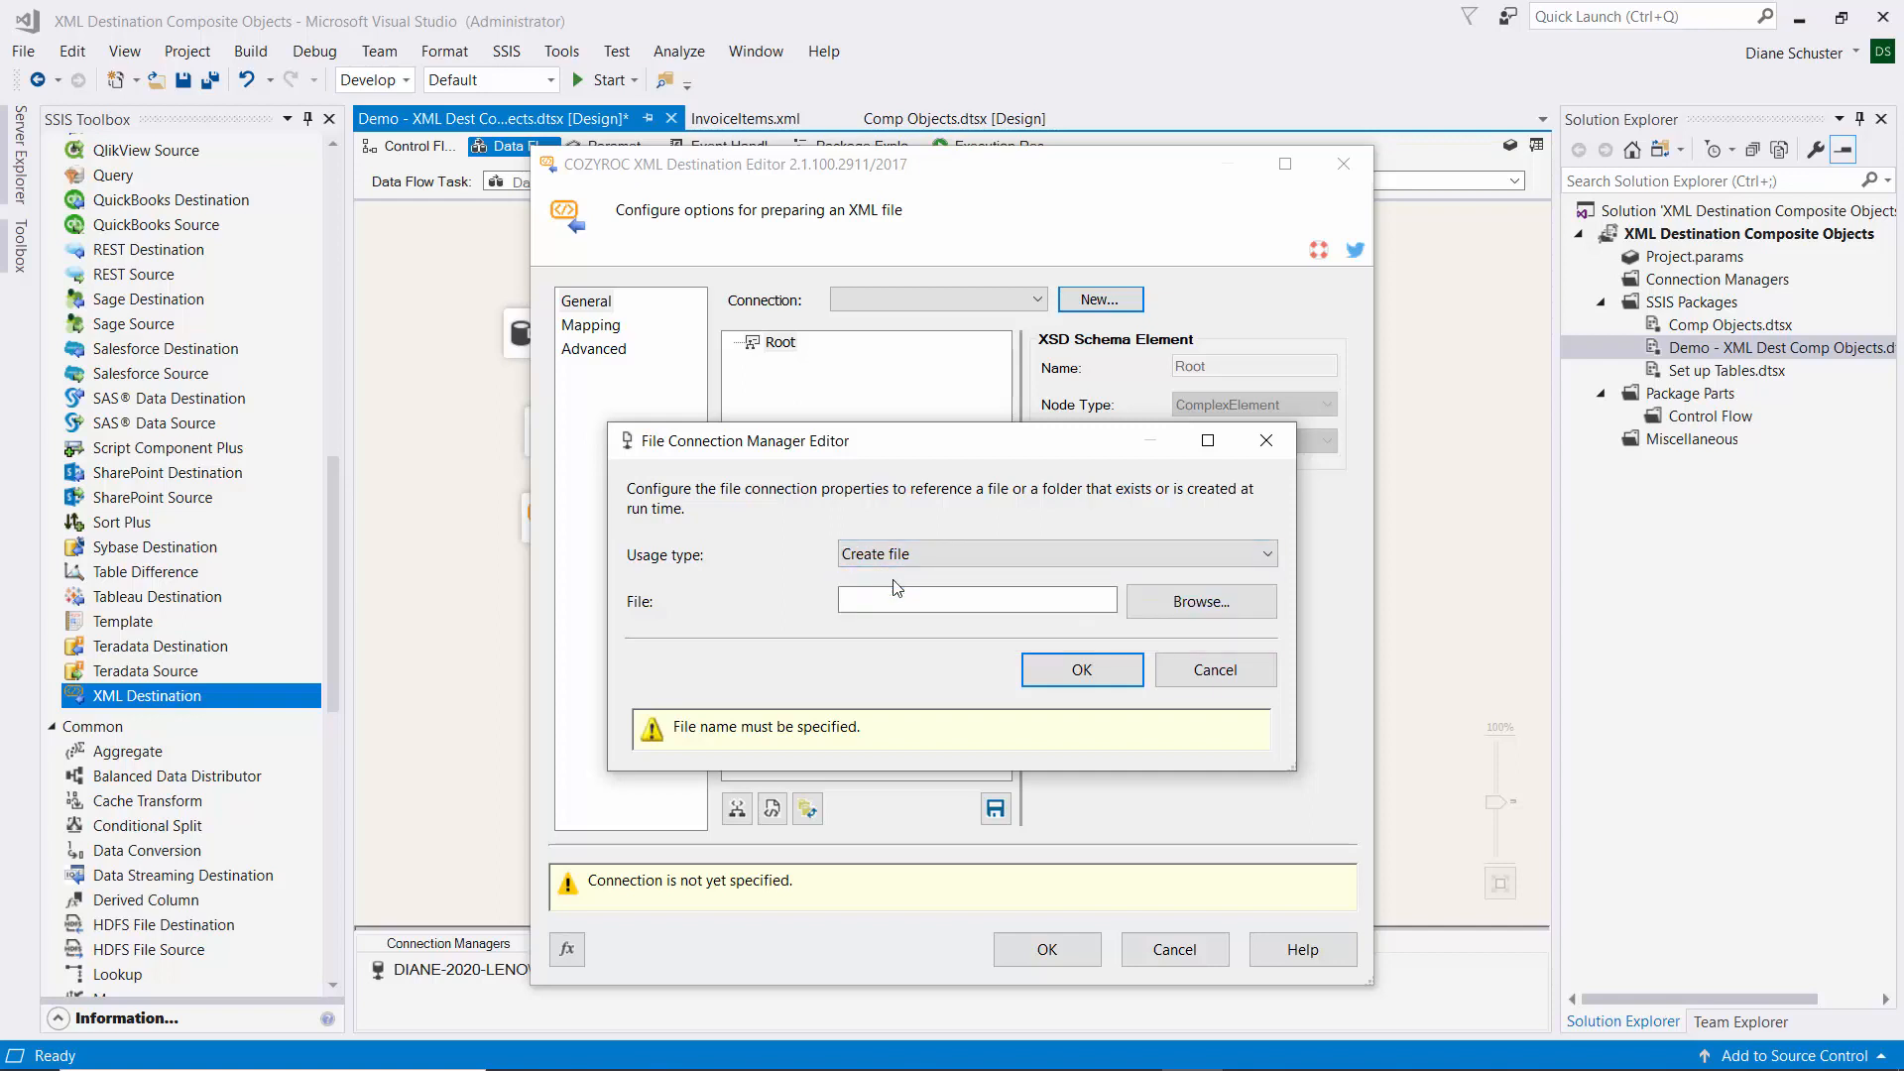
click(1233, 603)
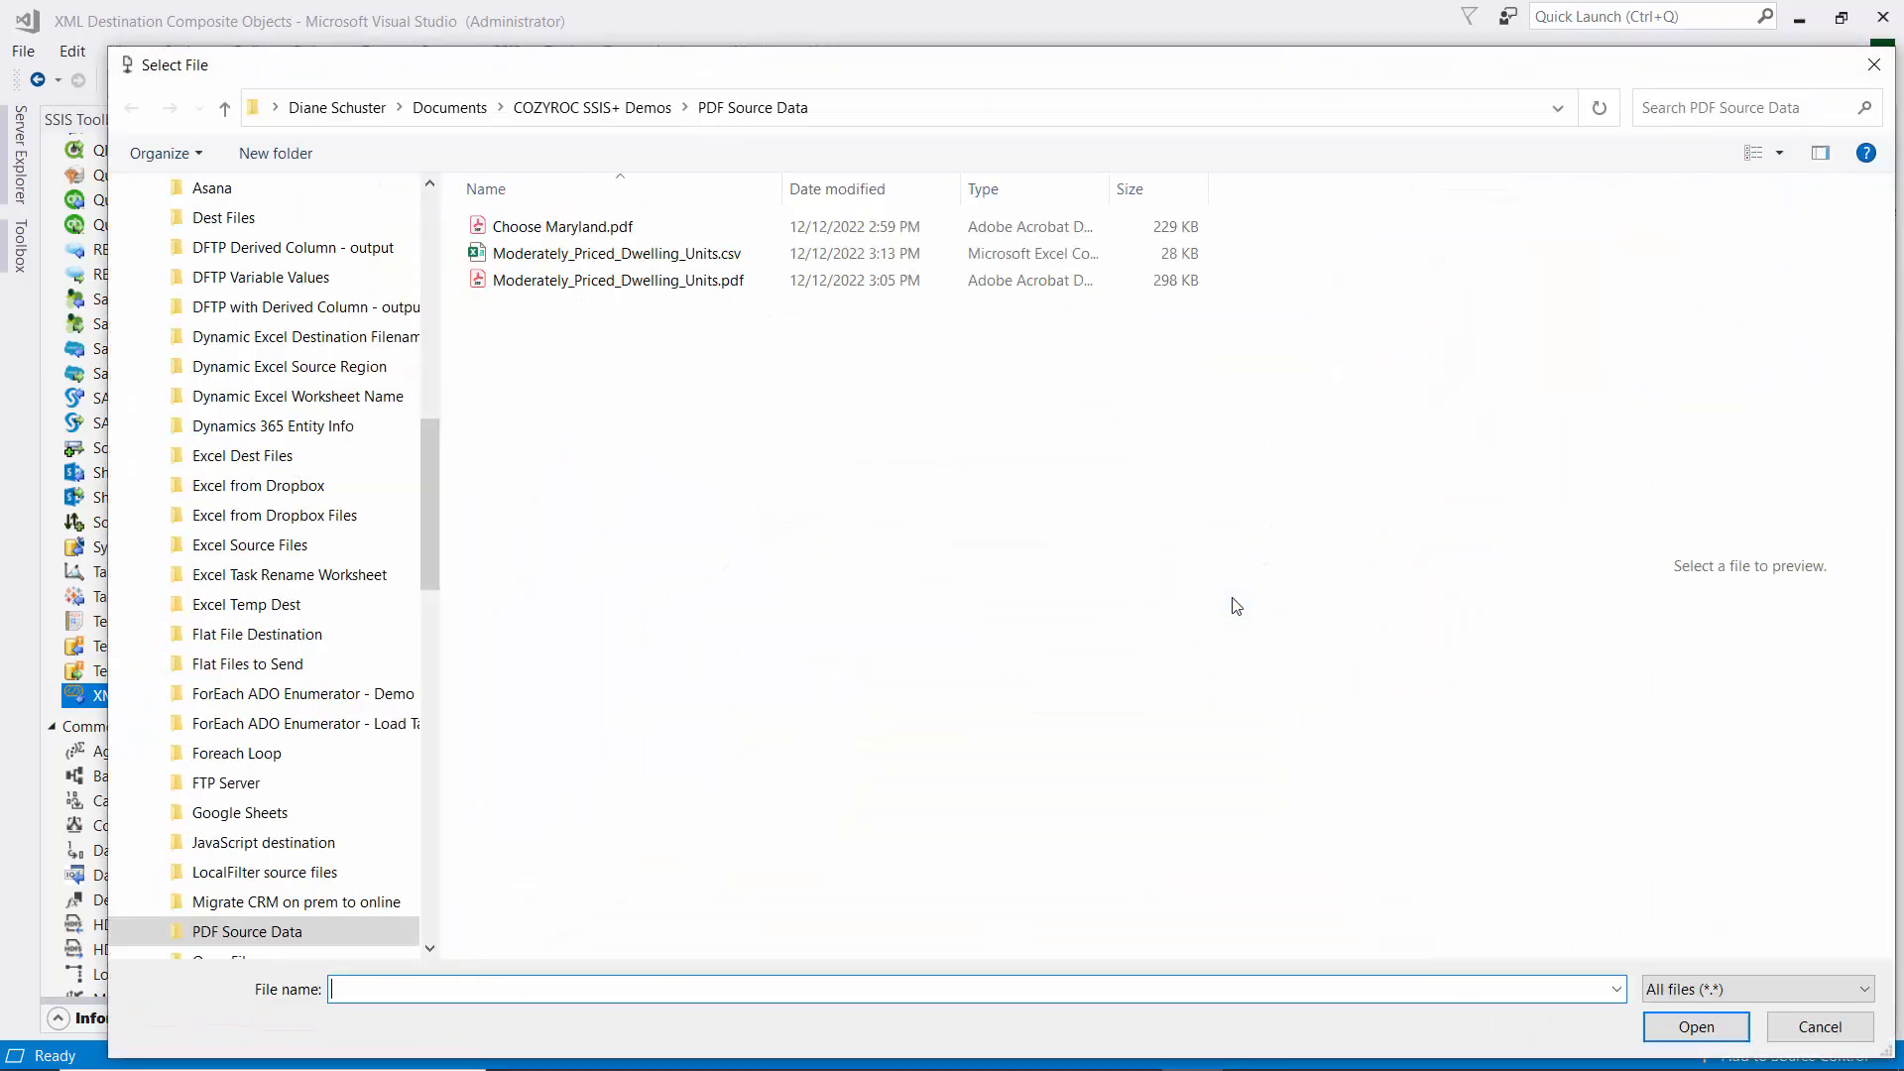
click(565, 106)
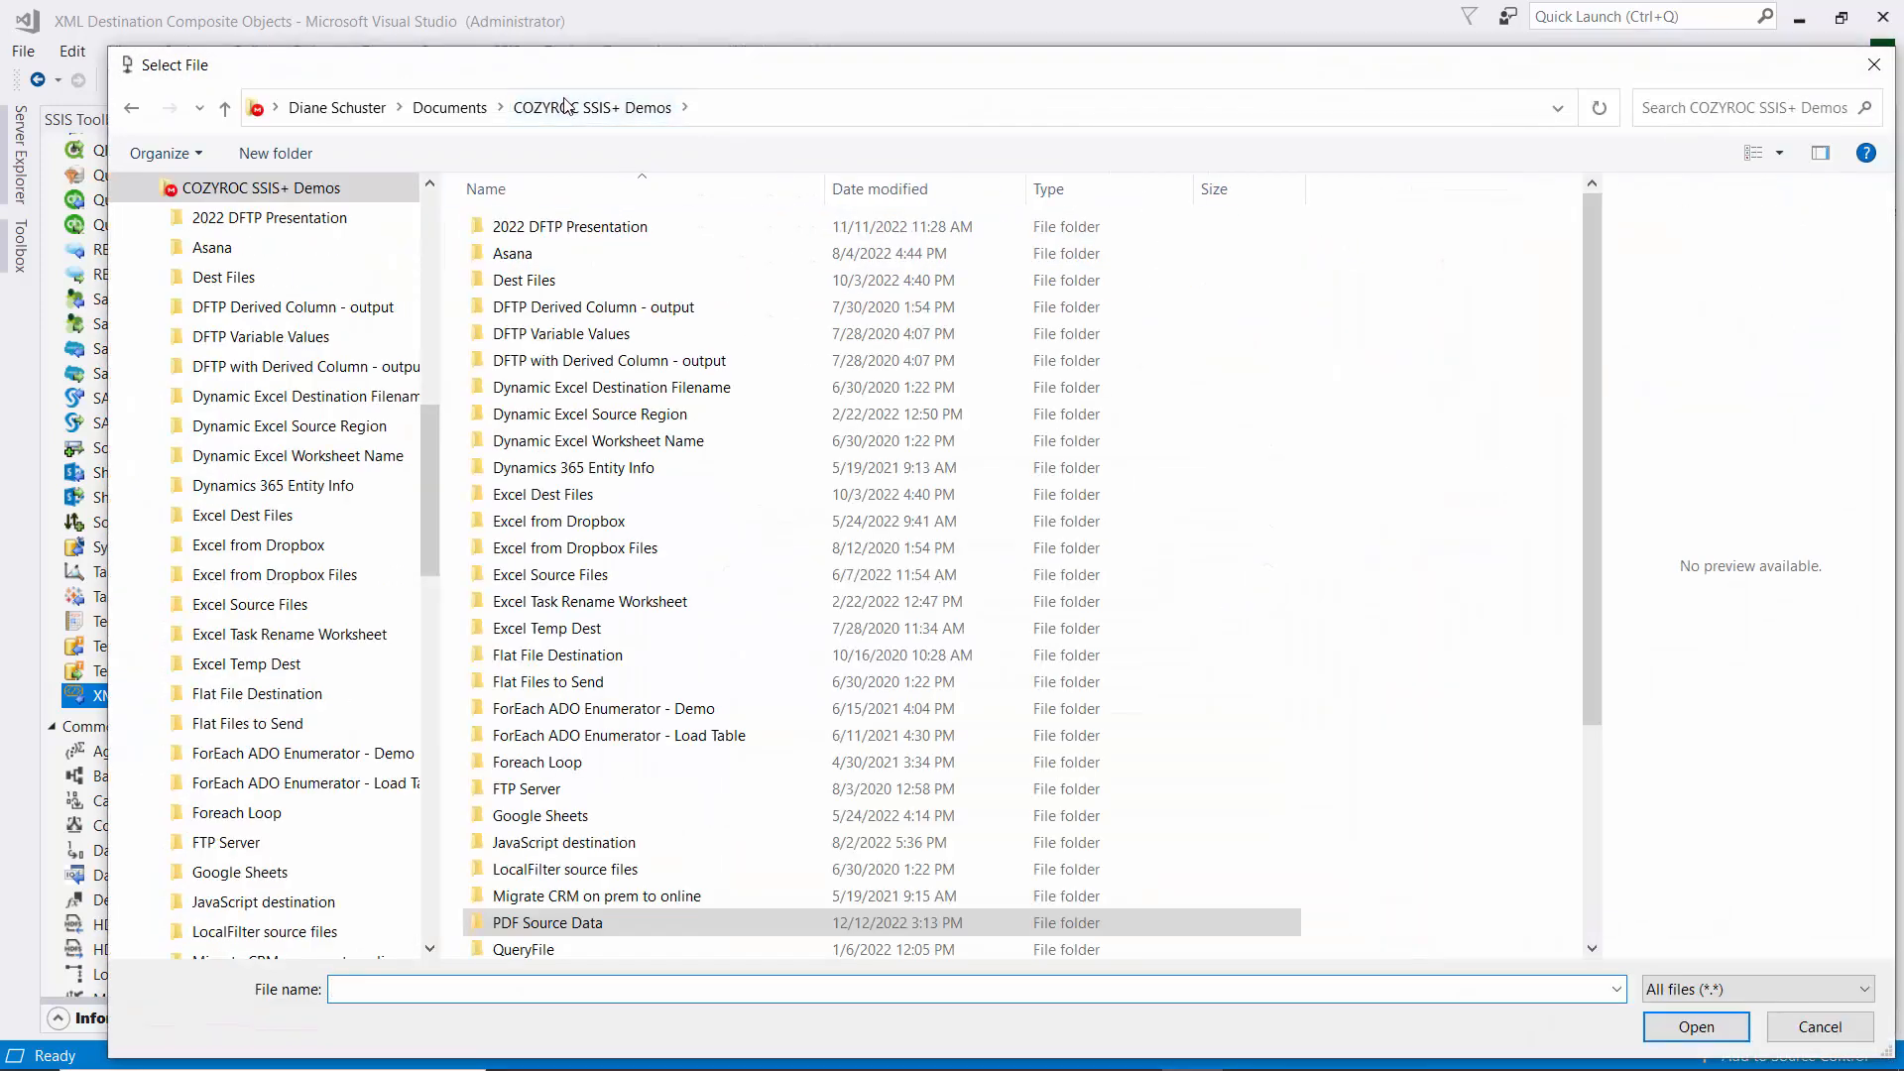
scroll(570, 677, down, 2)
scroll(571, 677, down, 2)
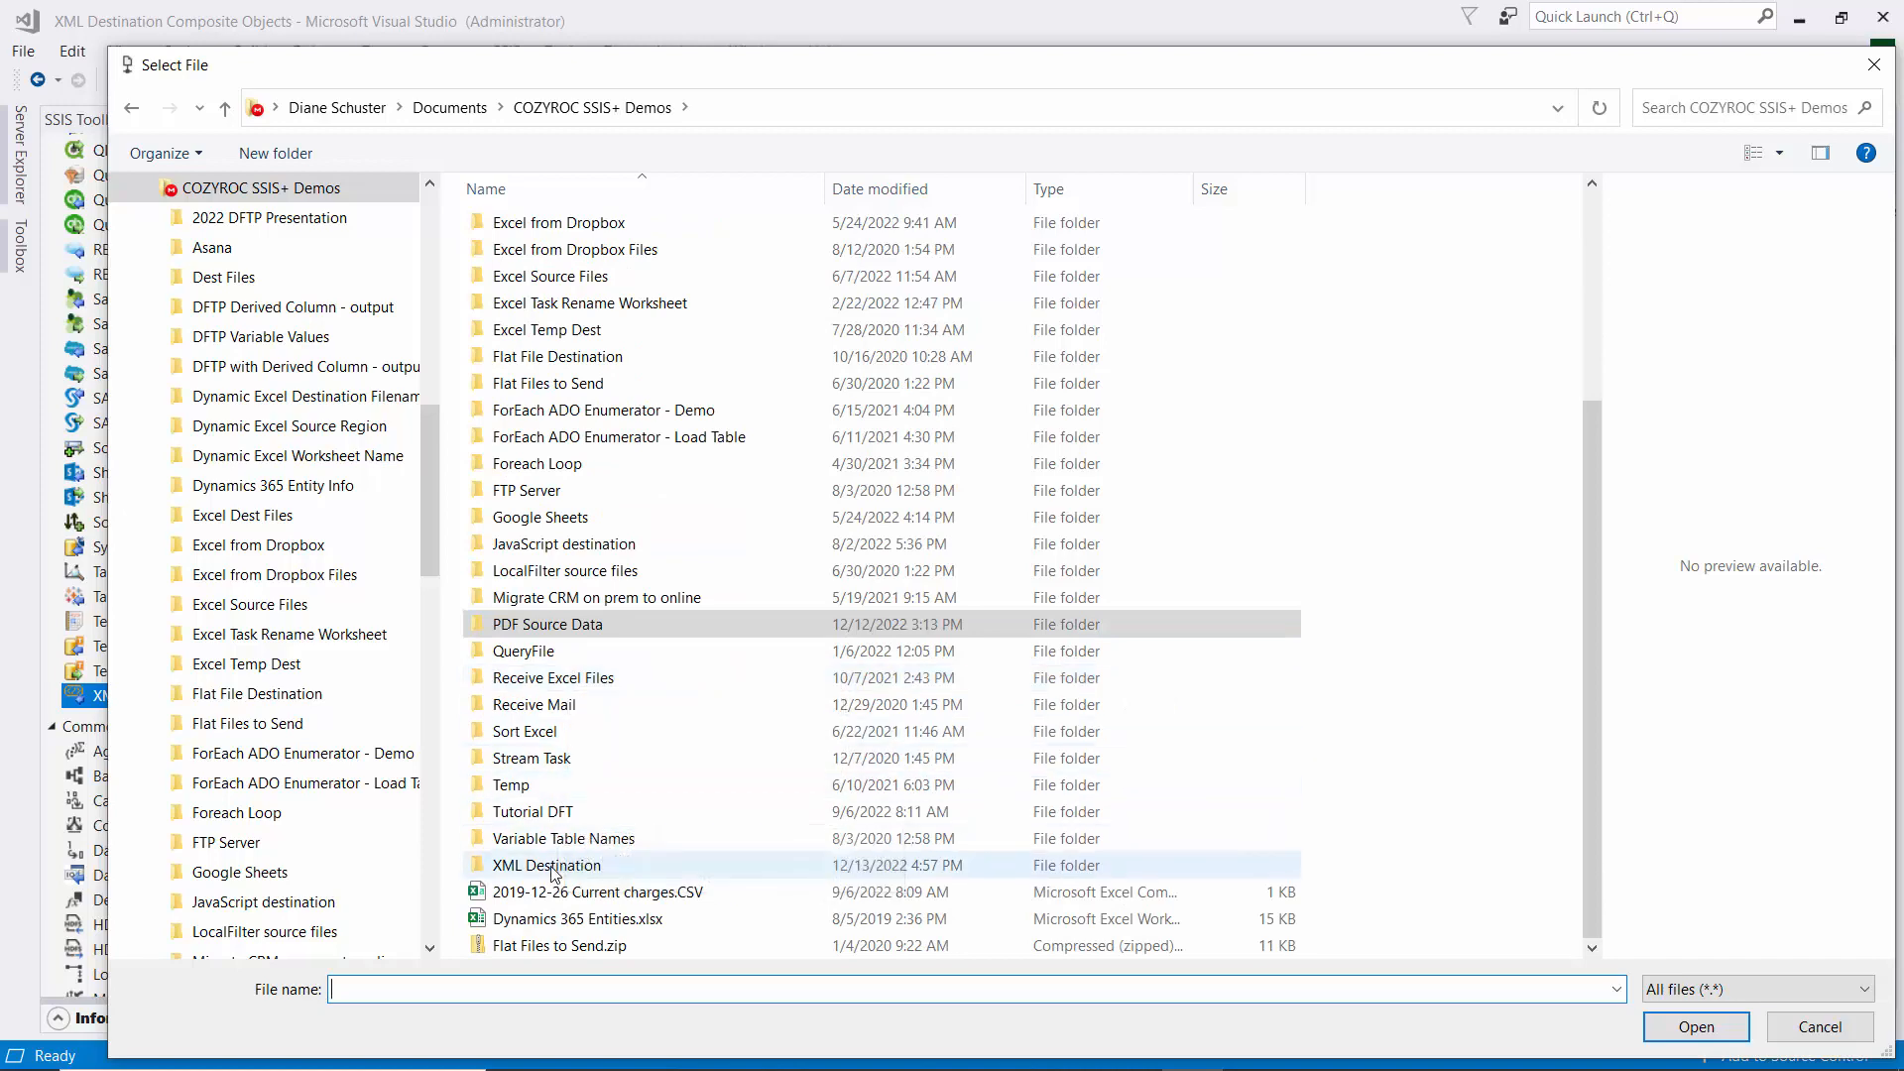
double_click(554, 869)
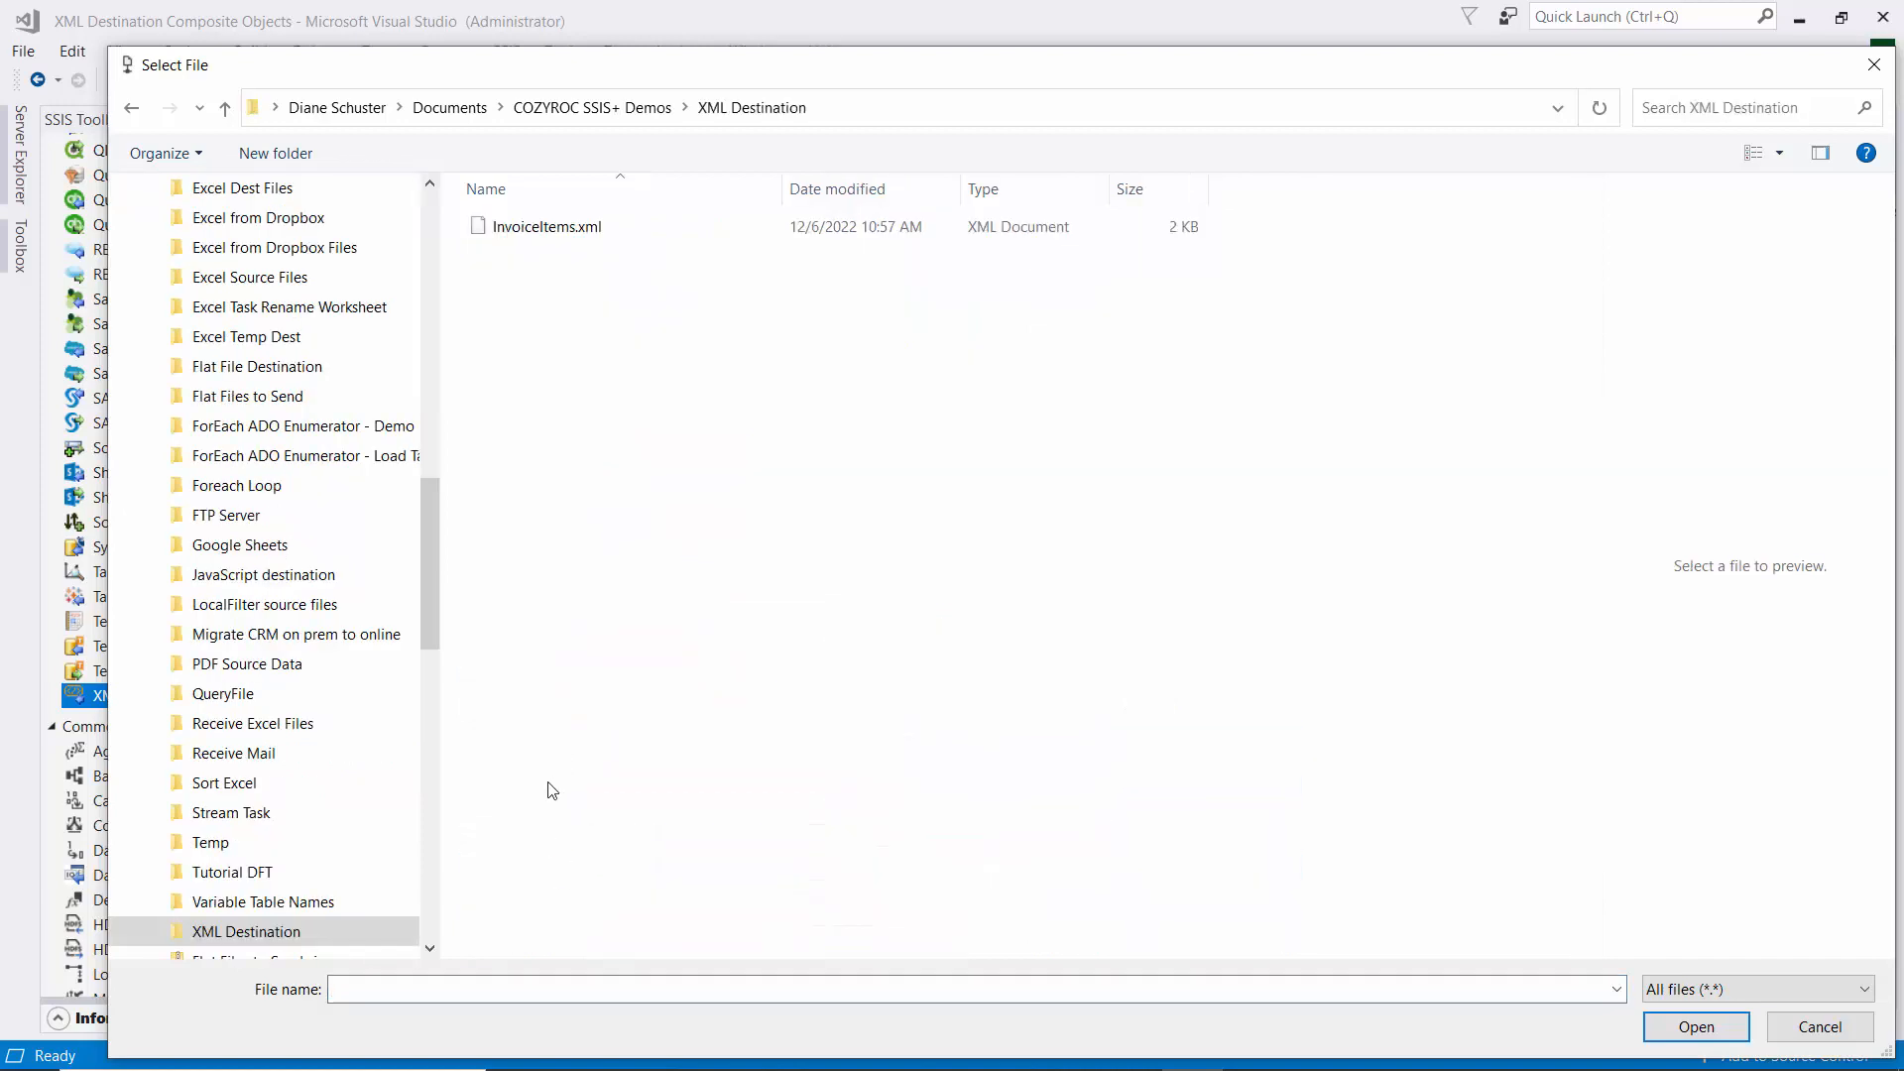
click(446, 992)
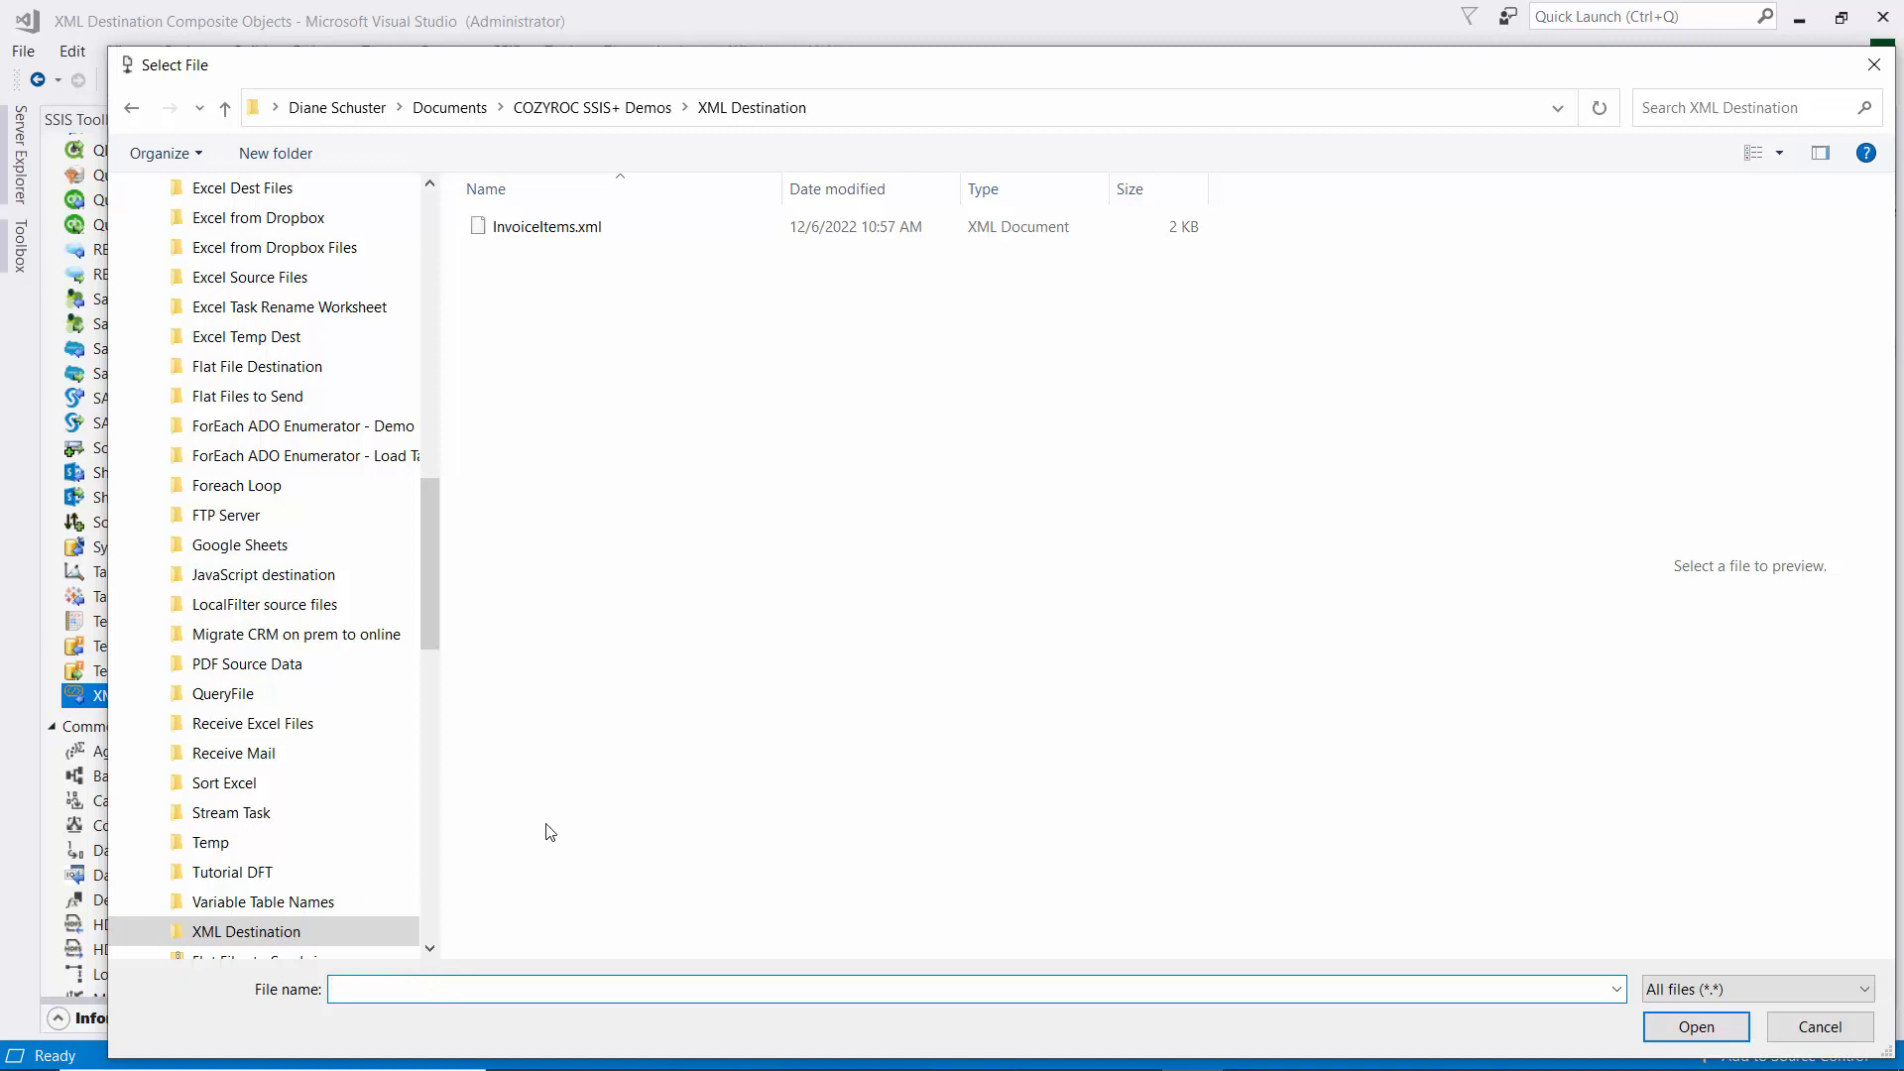
text(XML Destination File)
click(1690, 1025)
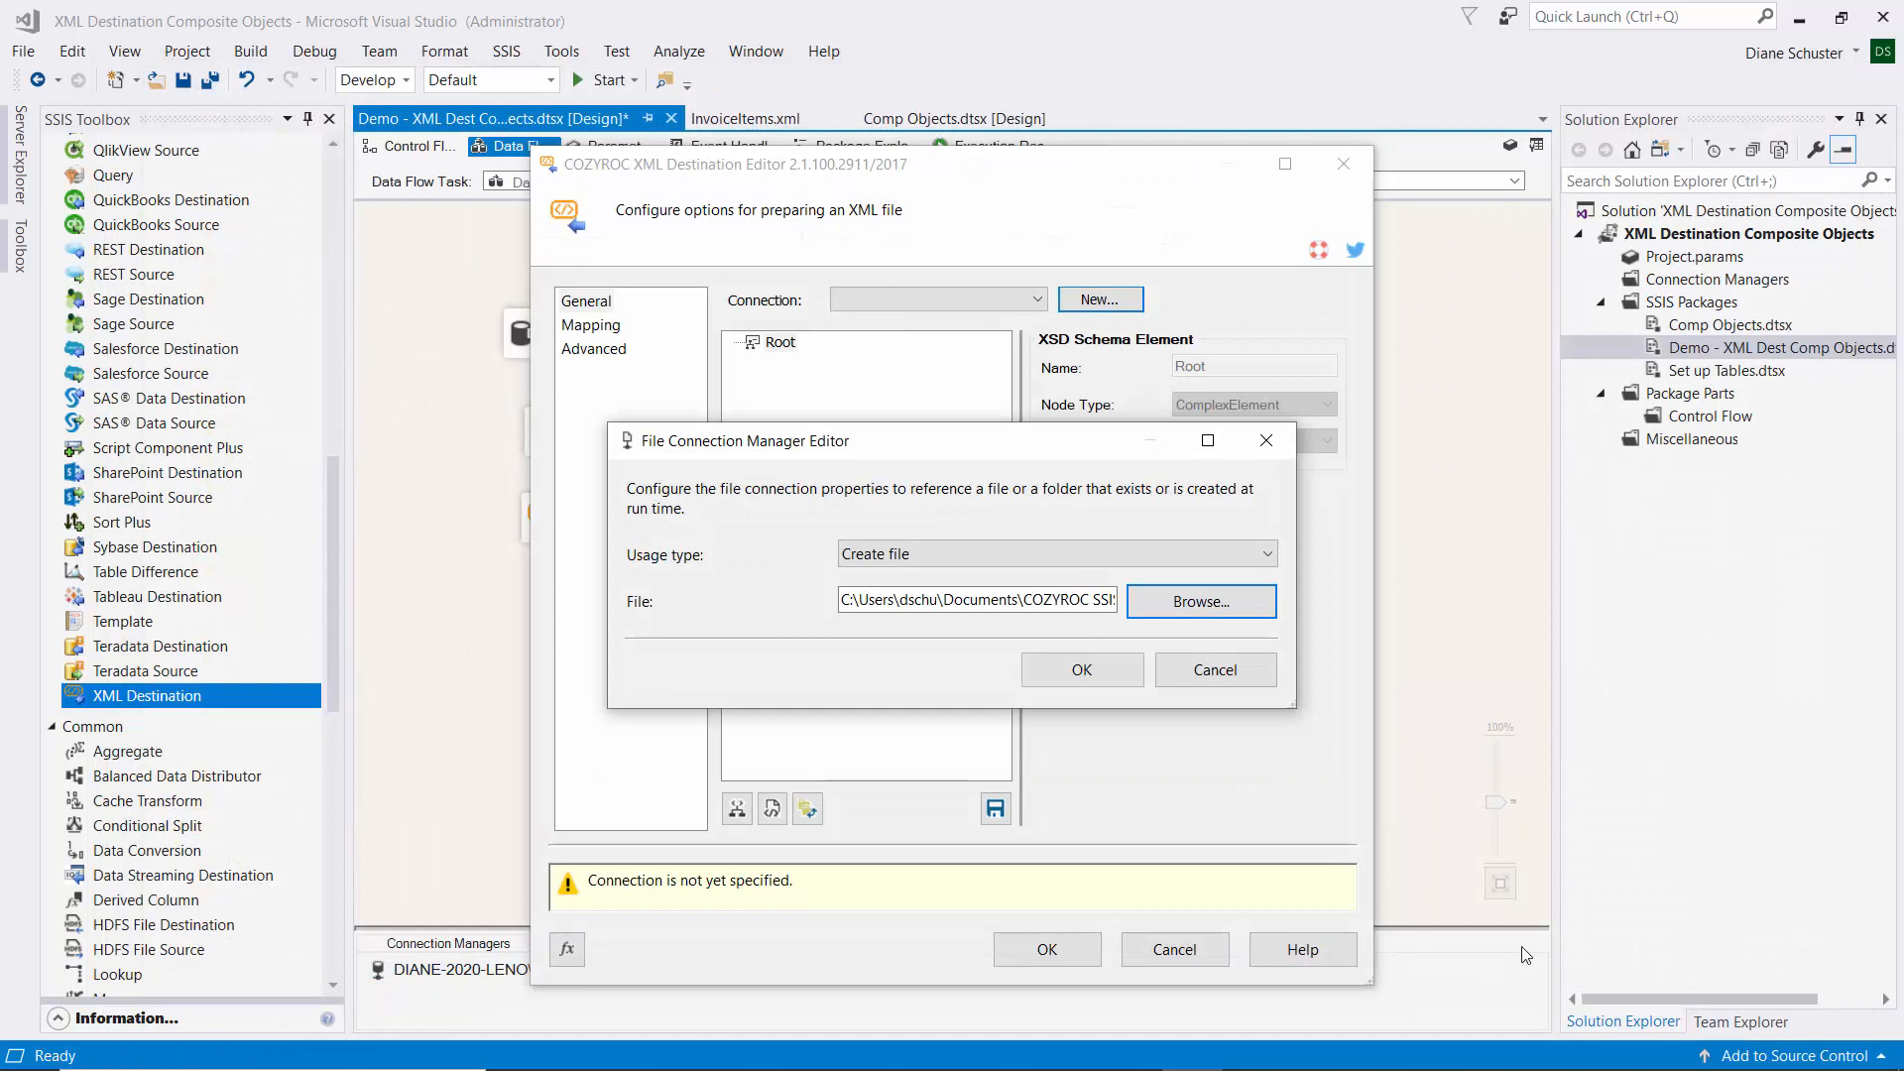
click(1098, 669)
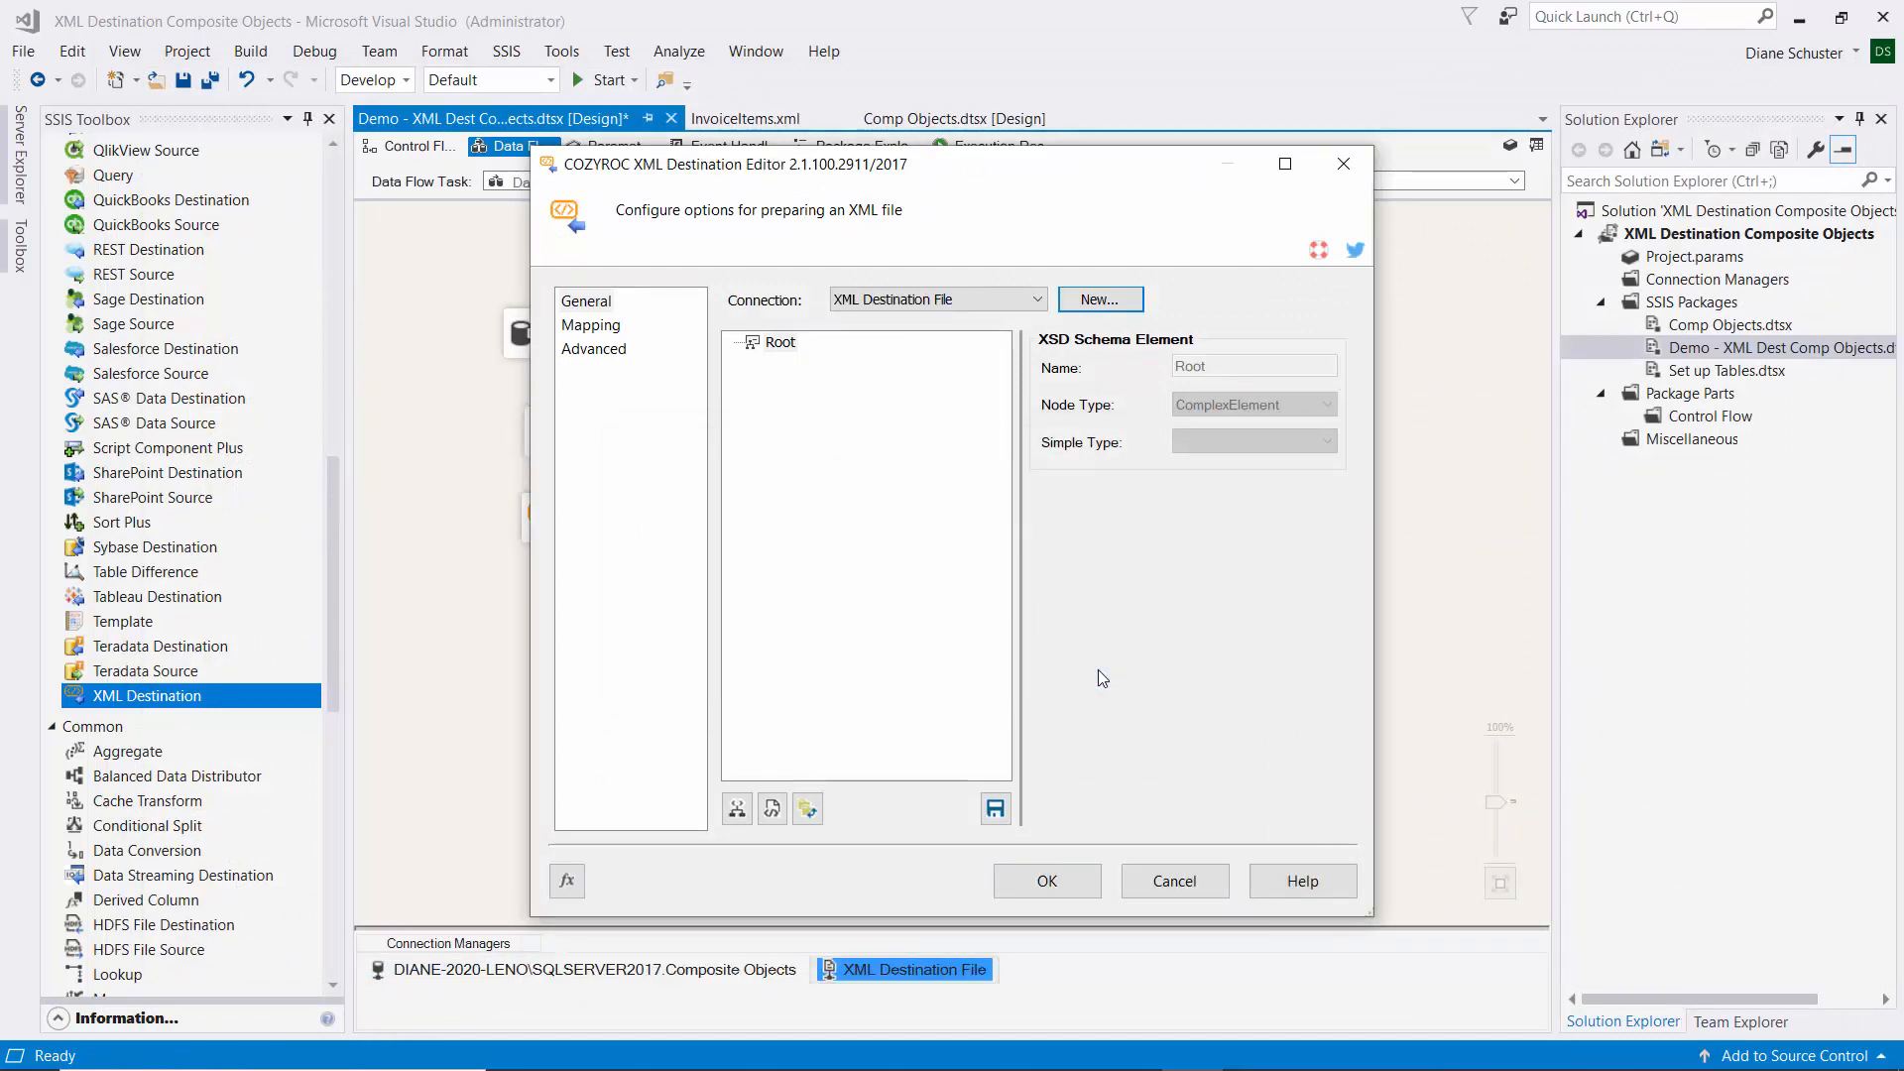
Load the Invoices structure from the InvoiceItems.xml sample and close the editor.
click(772, 811)
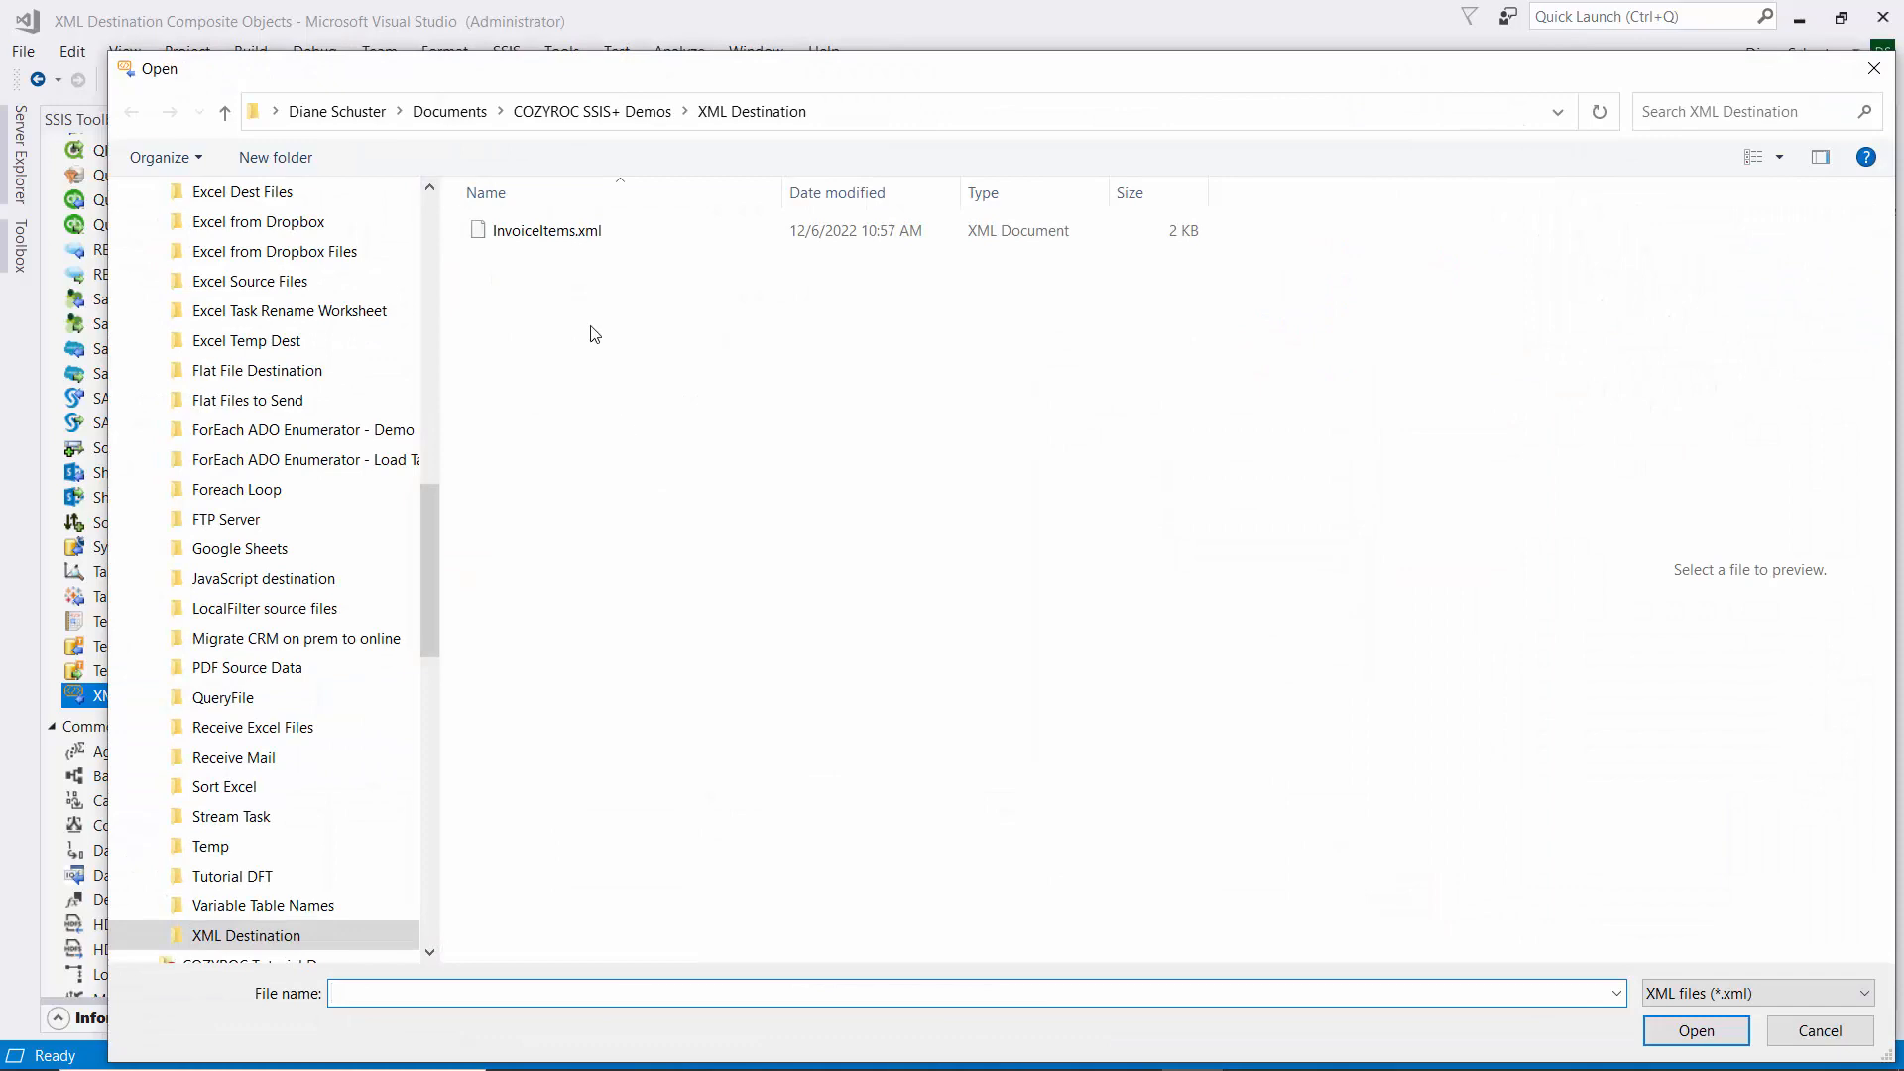
double_click(542, 232)
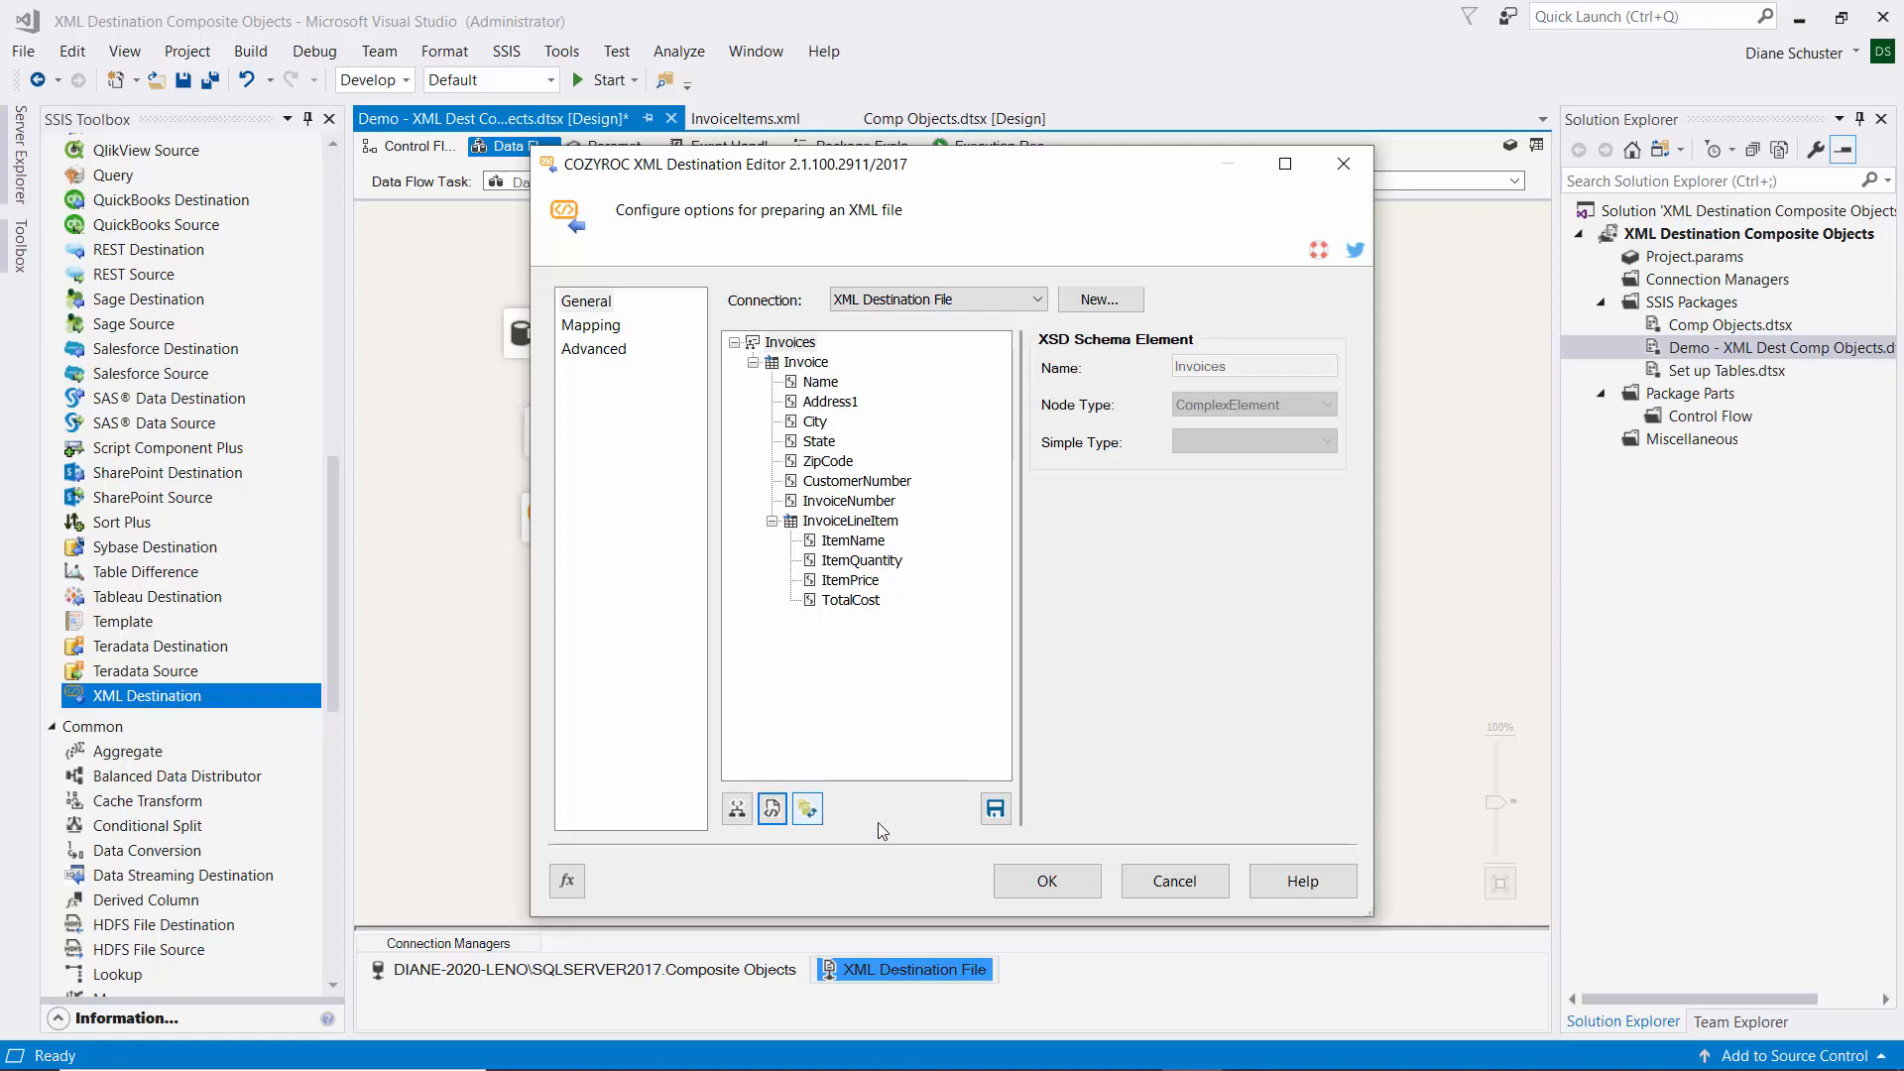
click(1065, 883)
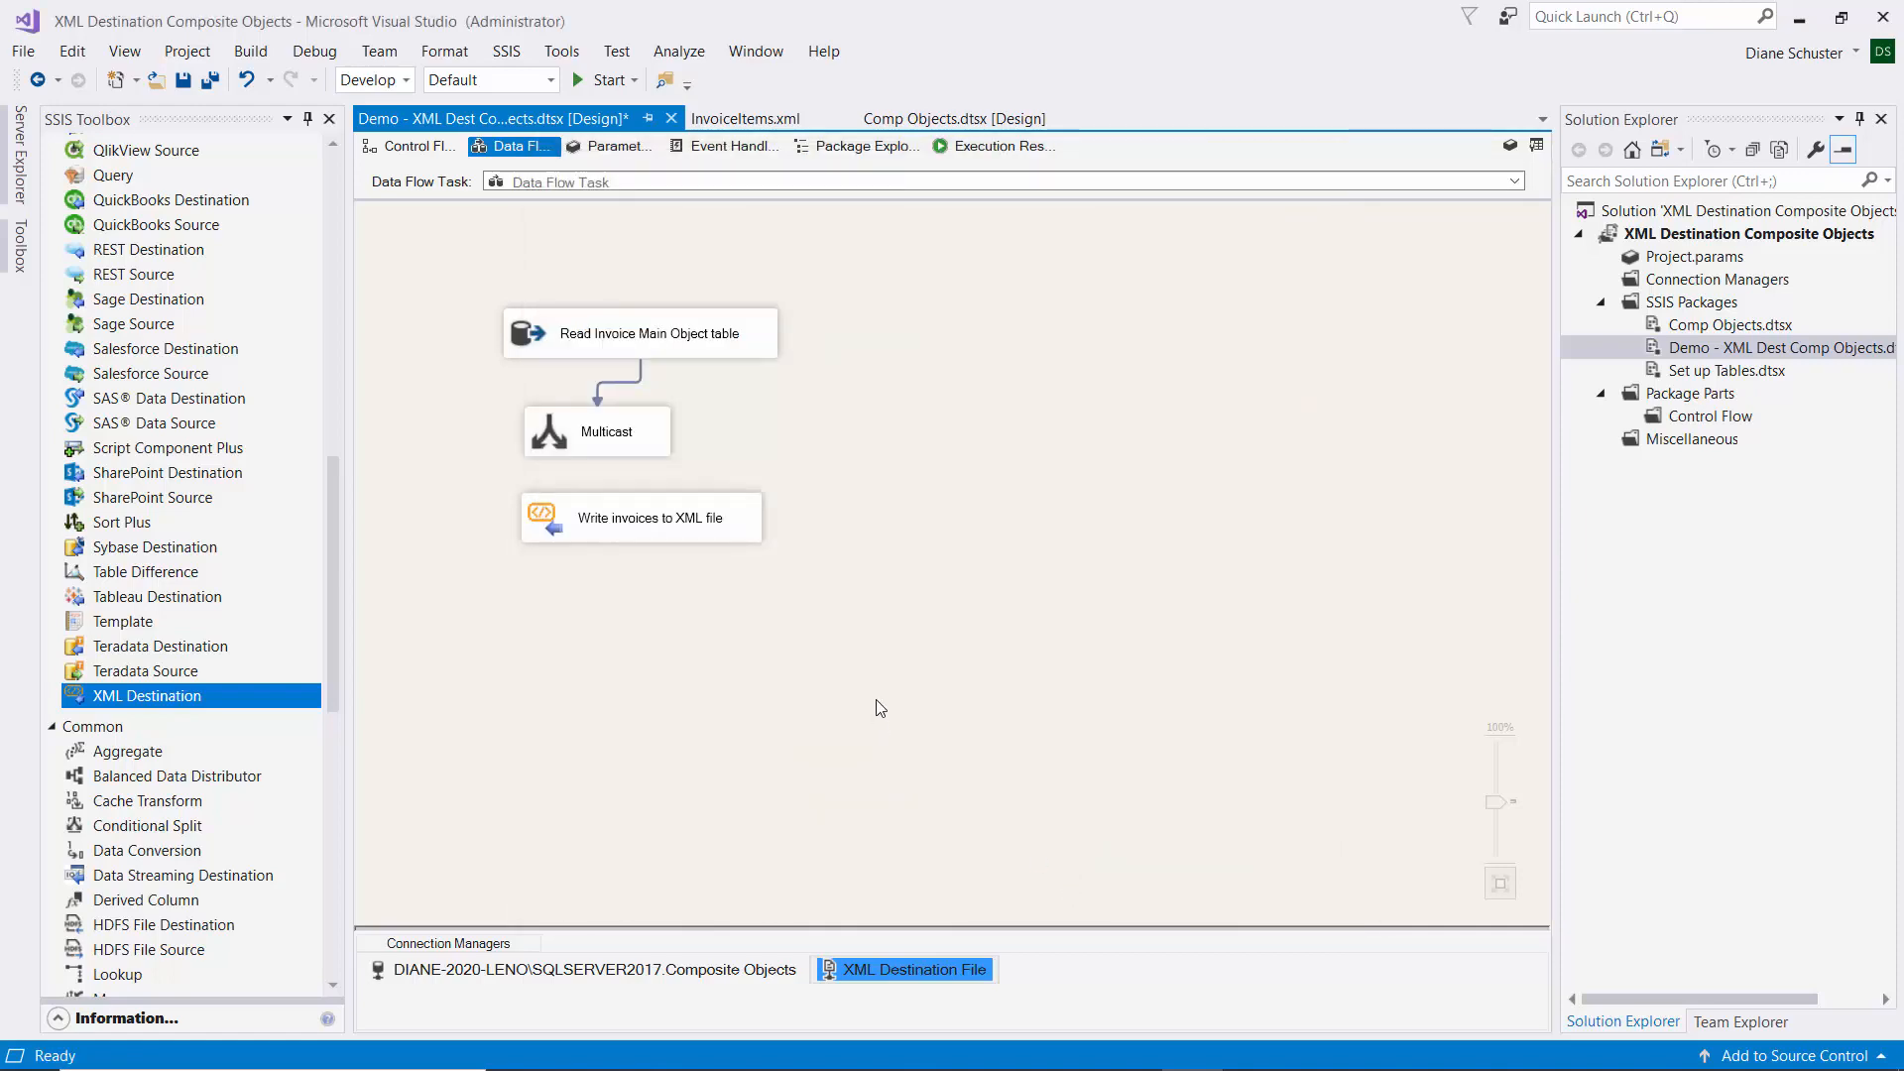
click(728, 117)
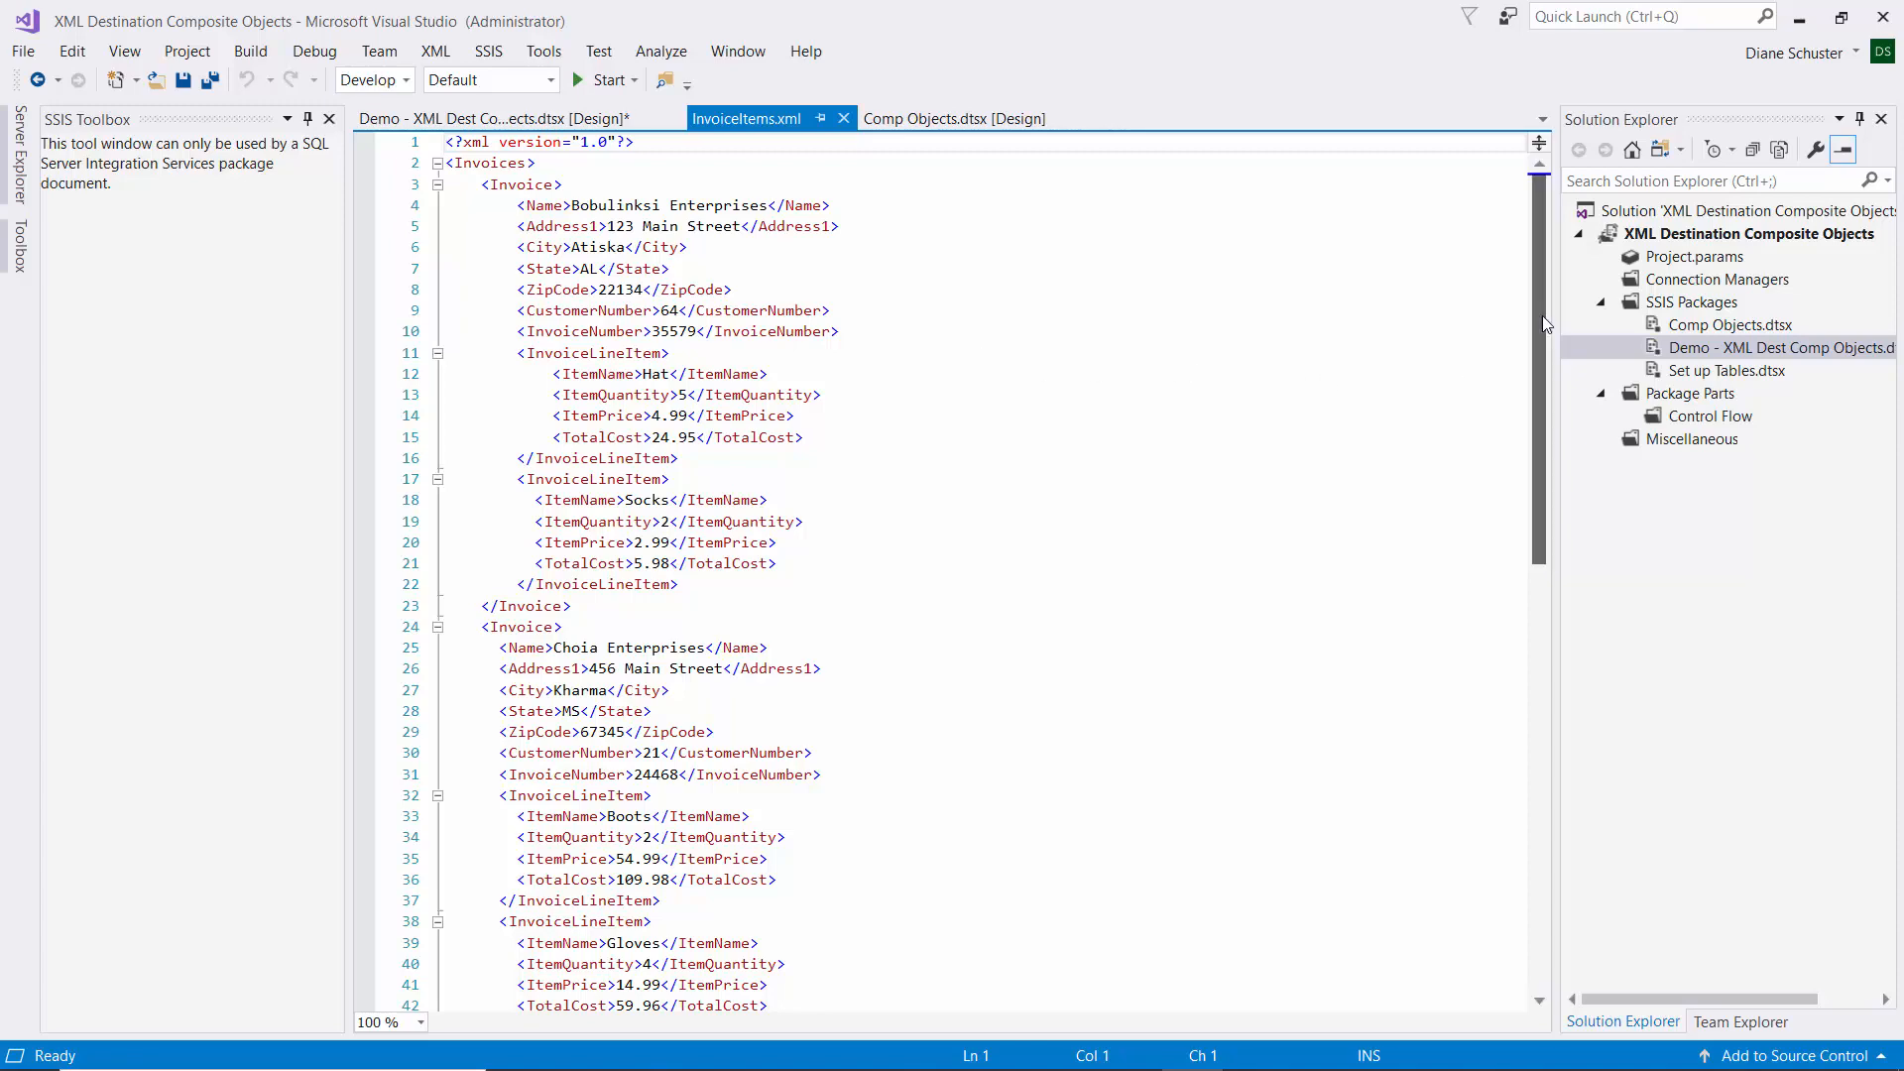
mouse_move(1545, 322)
mouse_down()
mouse_move(1555, 464)
mouse_move(1555, 315)
mouse_up()
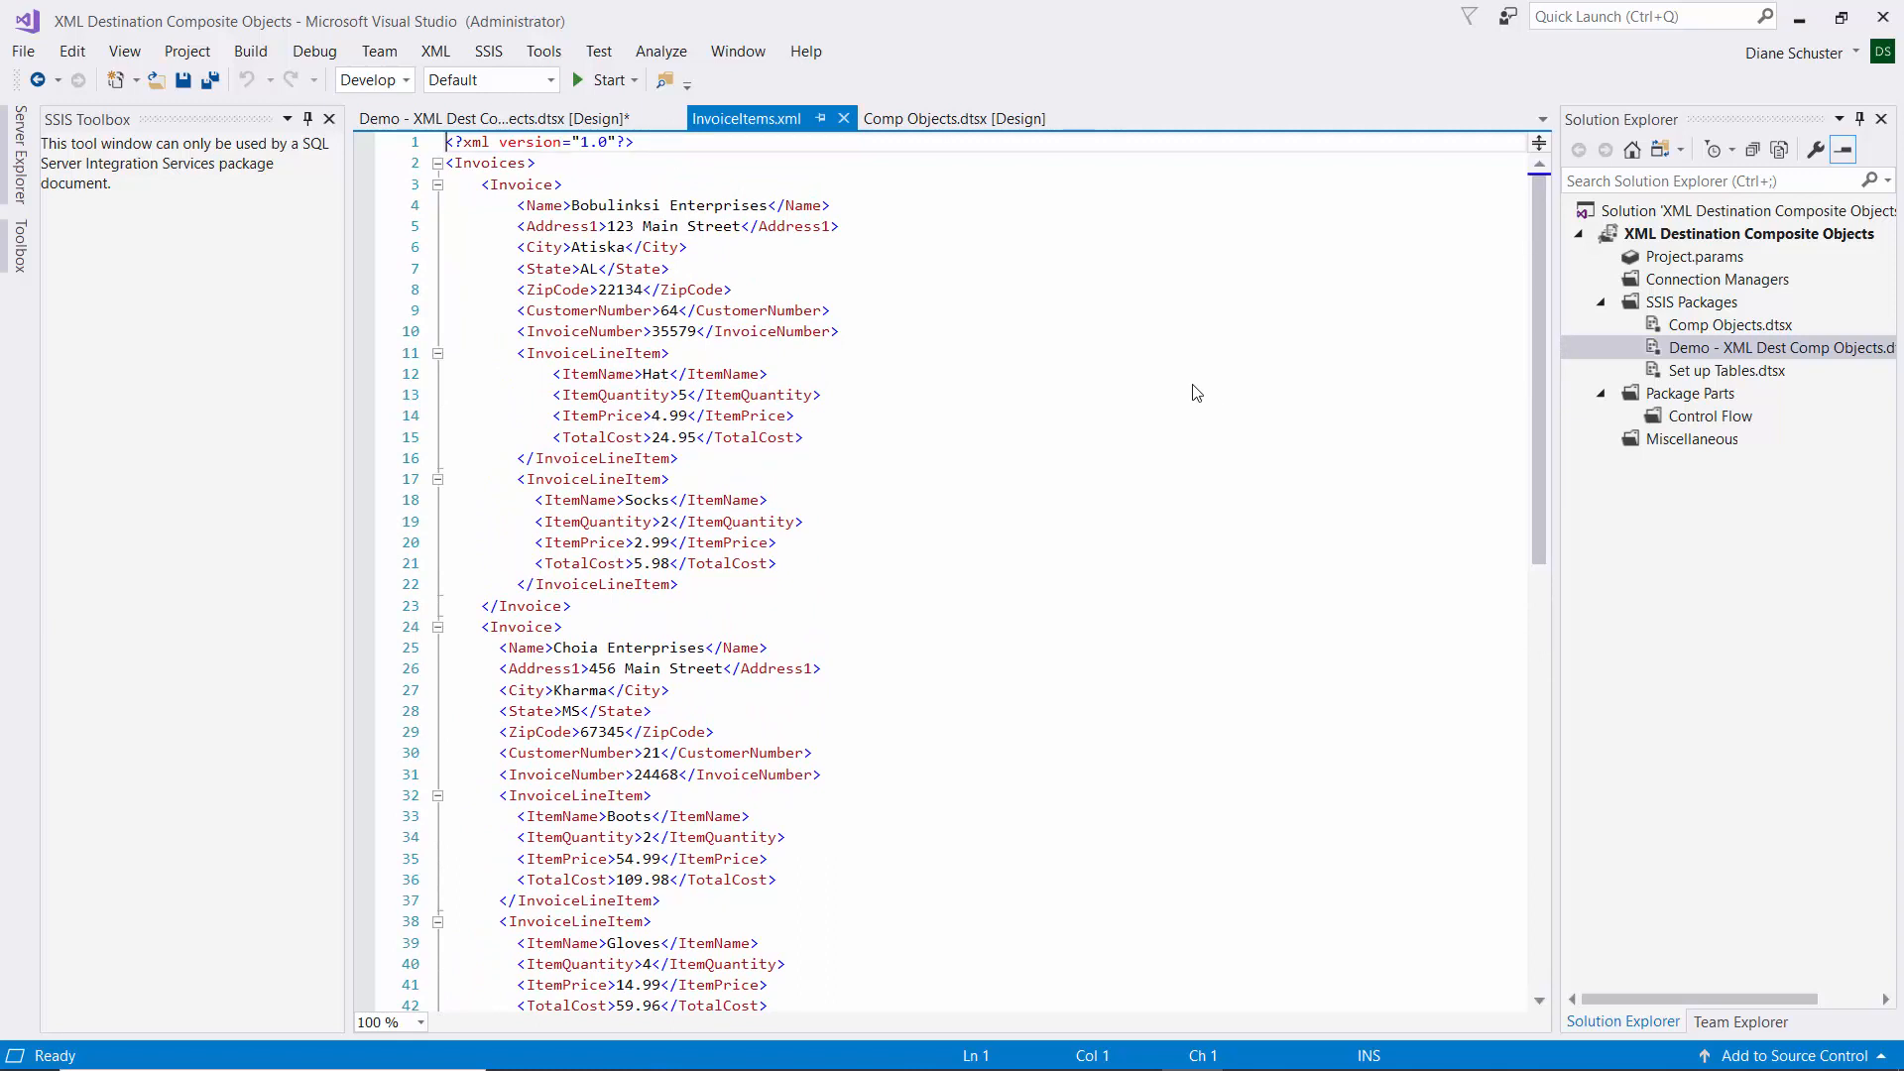
click(480, 120)
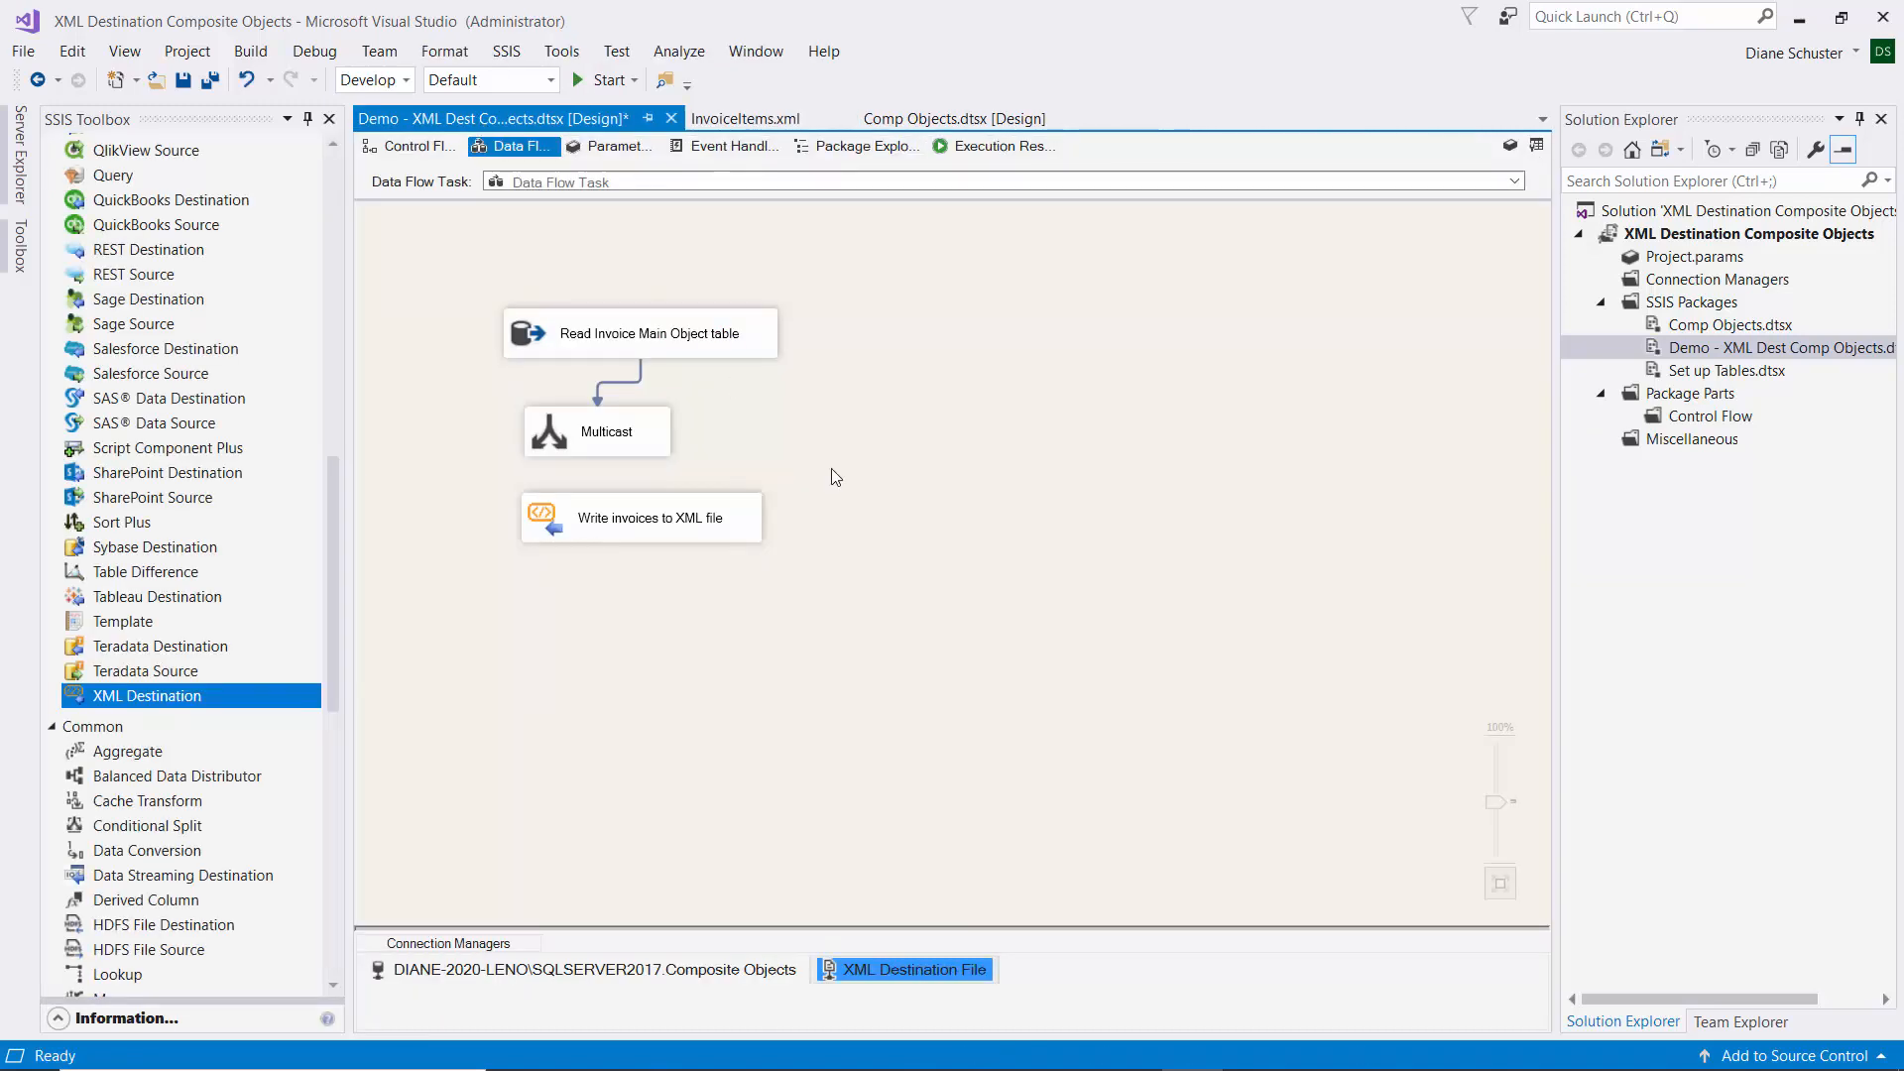
Add a Query component named 'Look up invoice items' and connect Multicast's output to it.
drag(334, 585, 349, 486)
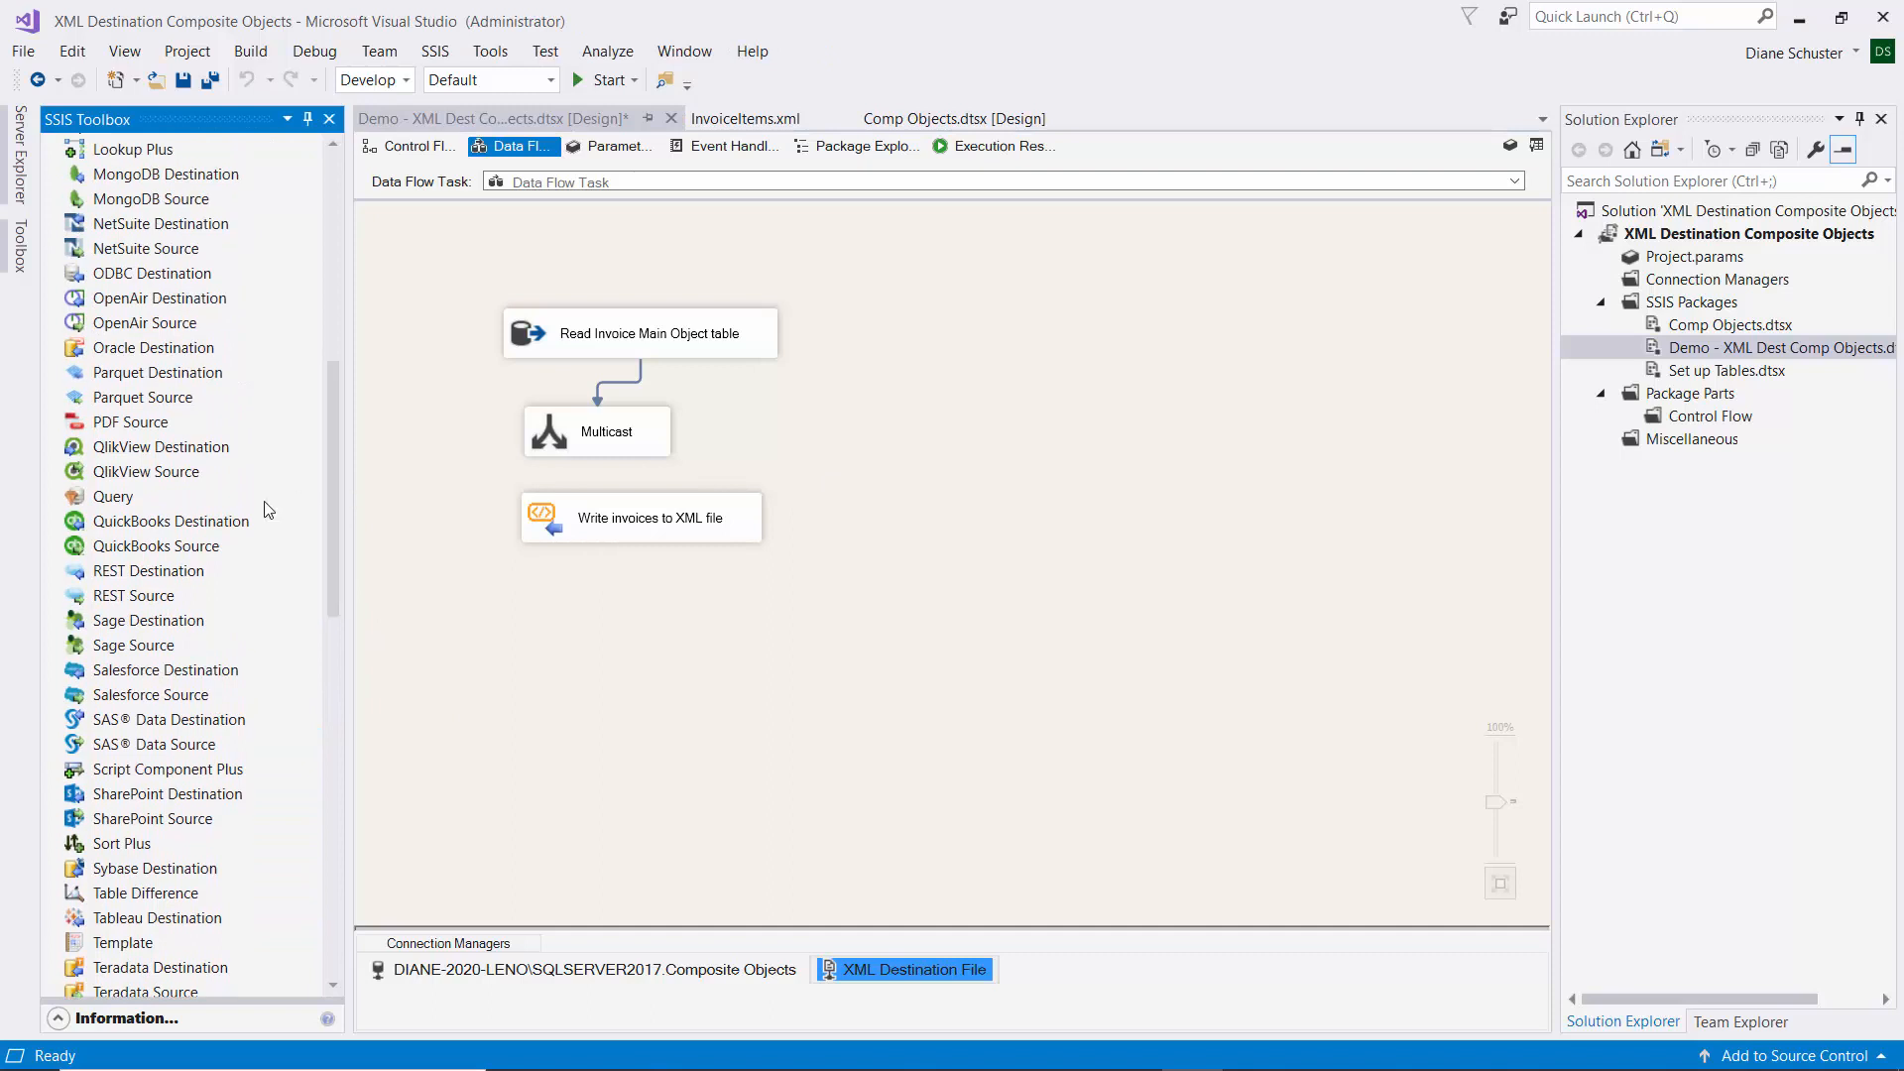
drag(104, 505, 828, 401)
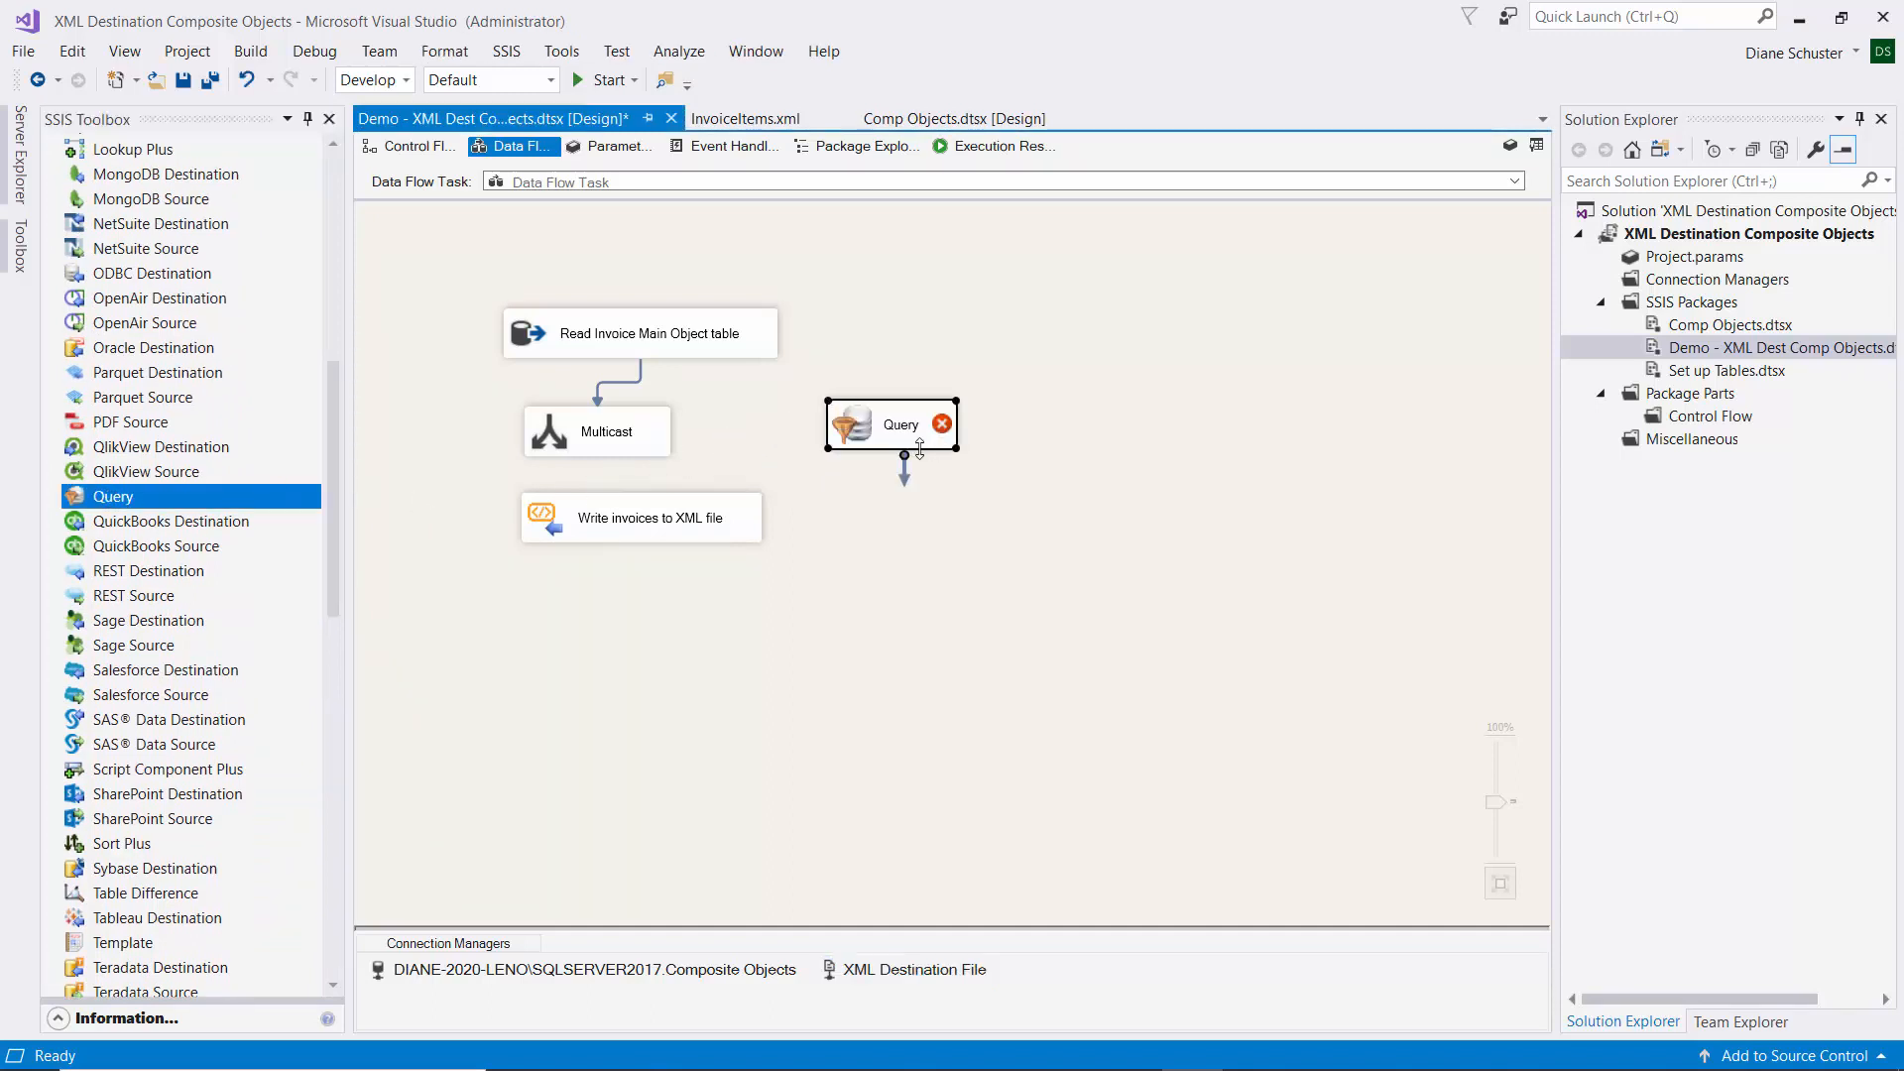
click(889, 428)
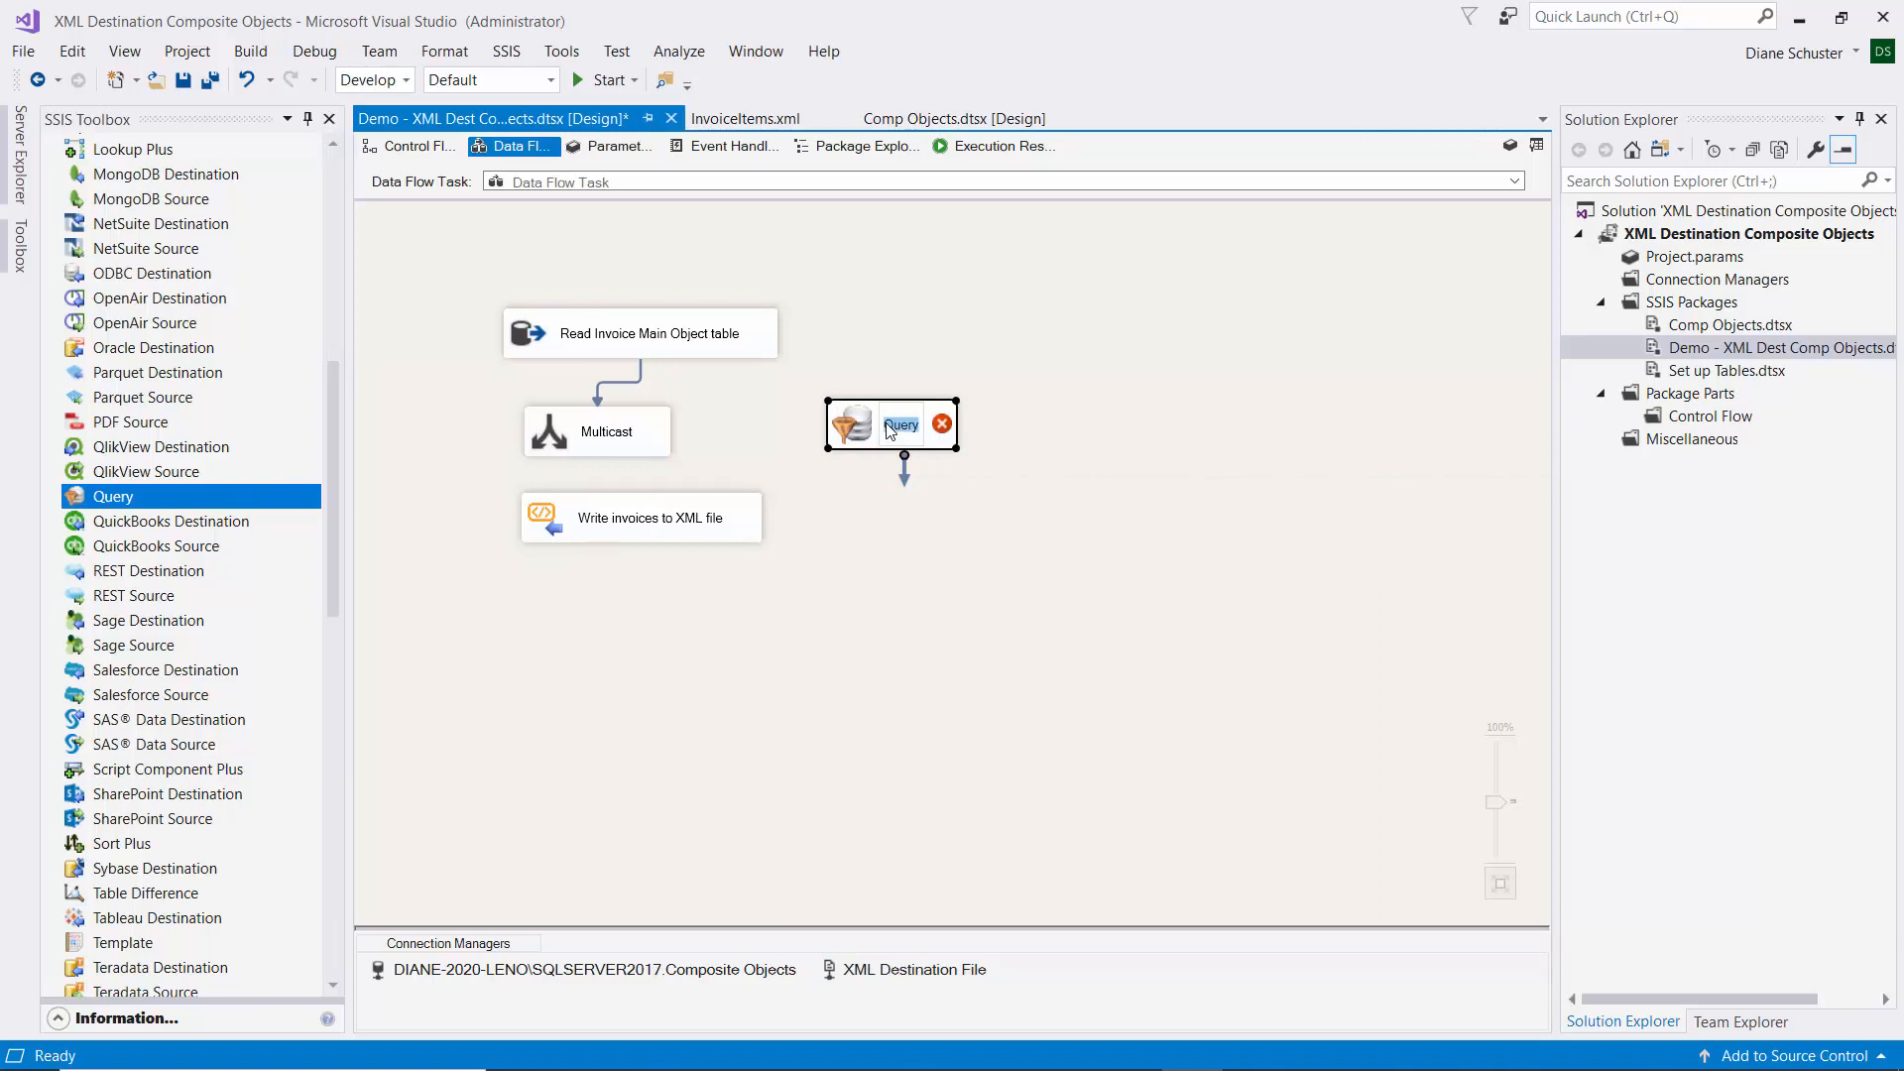
text(Look up)
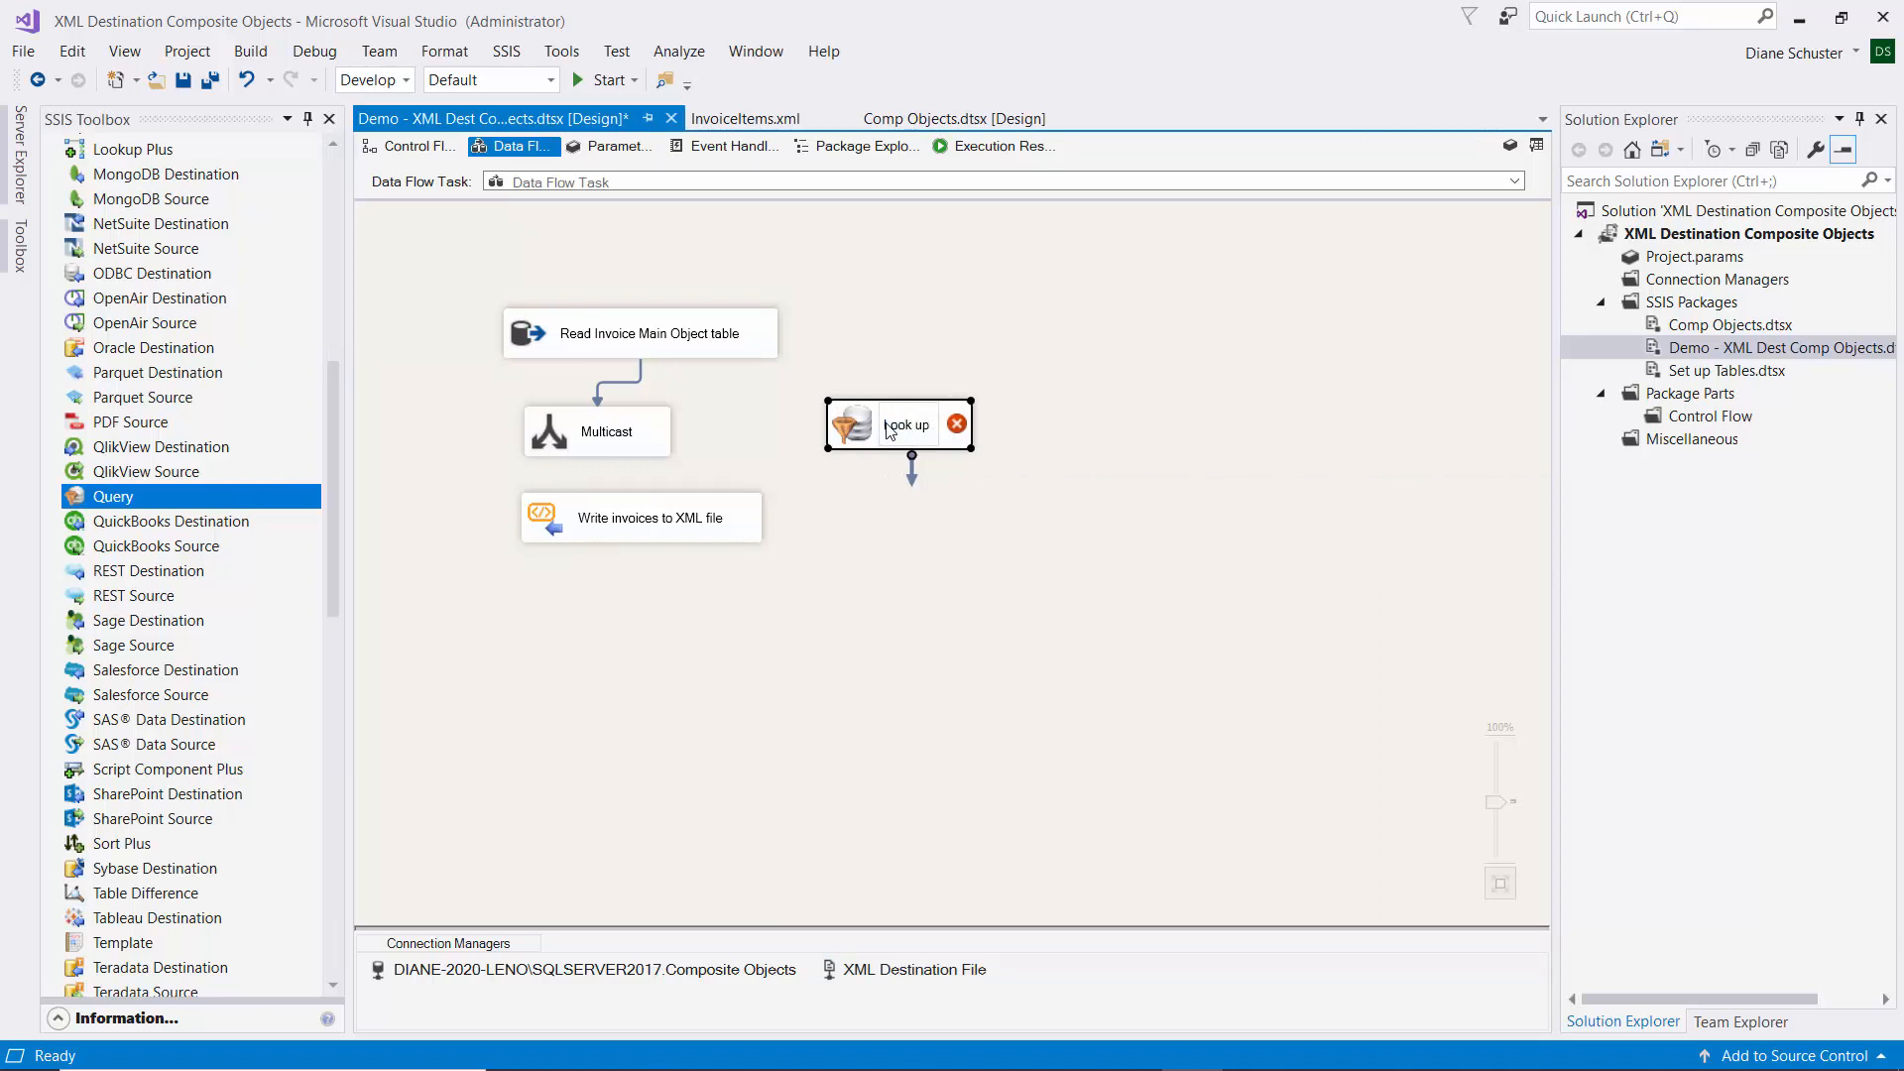
text( inc)
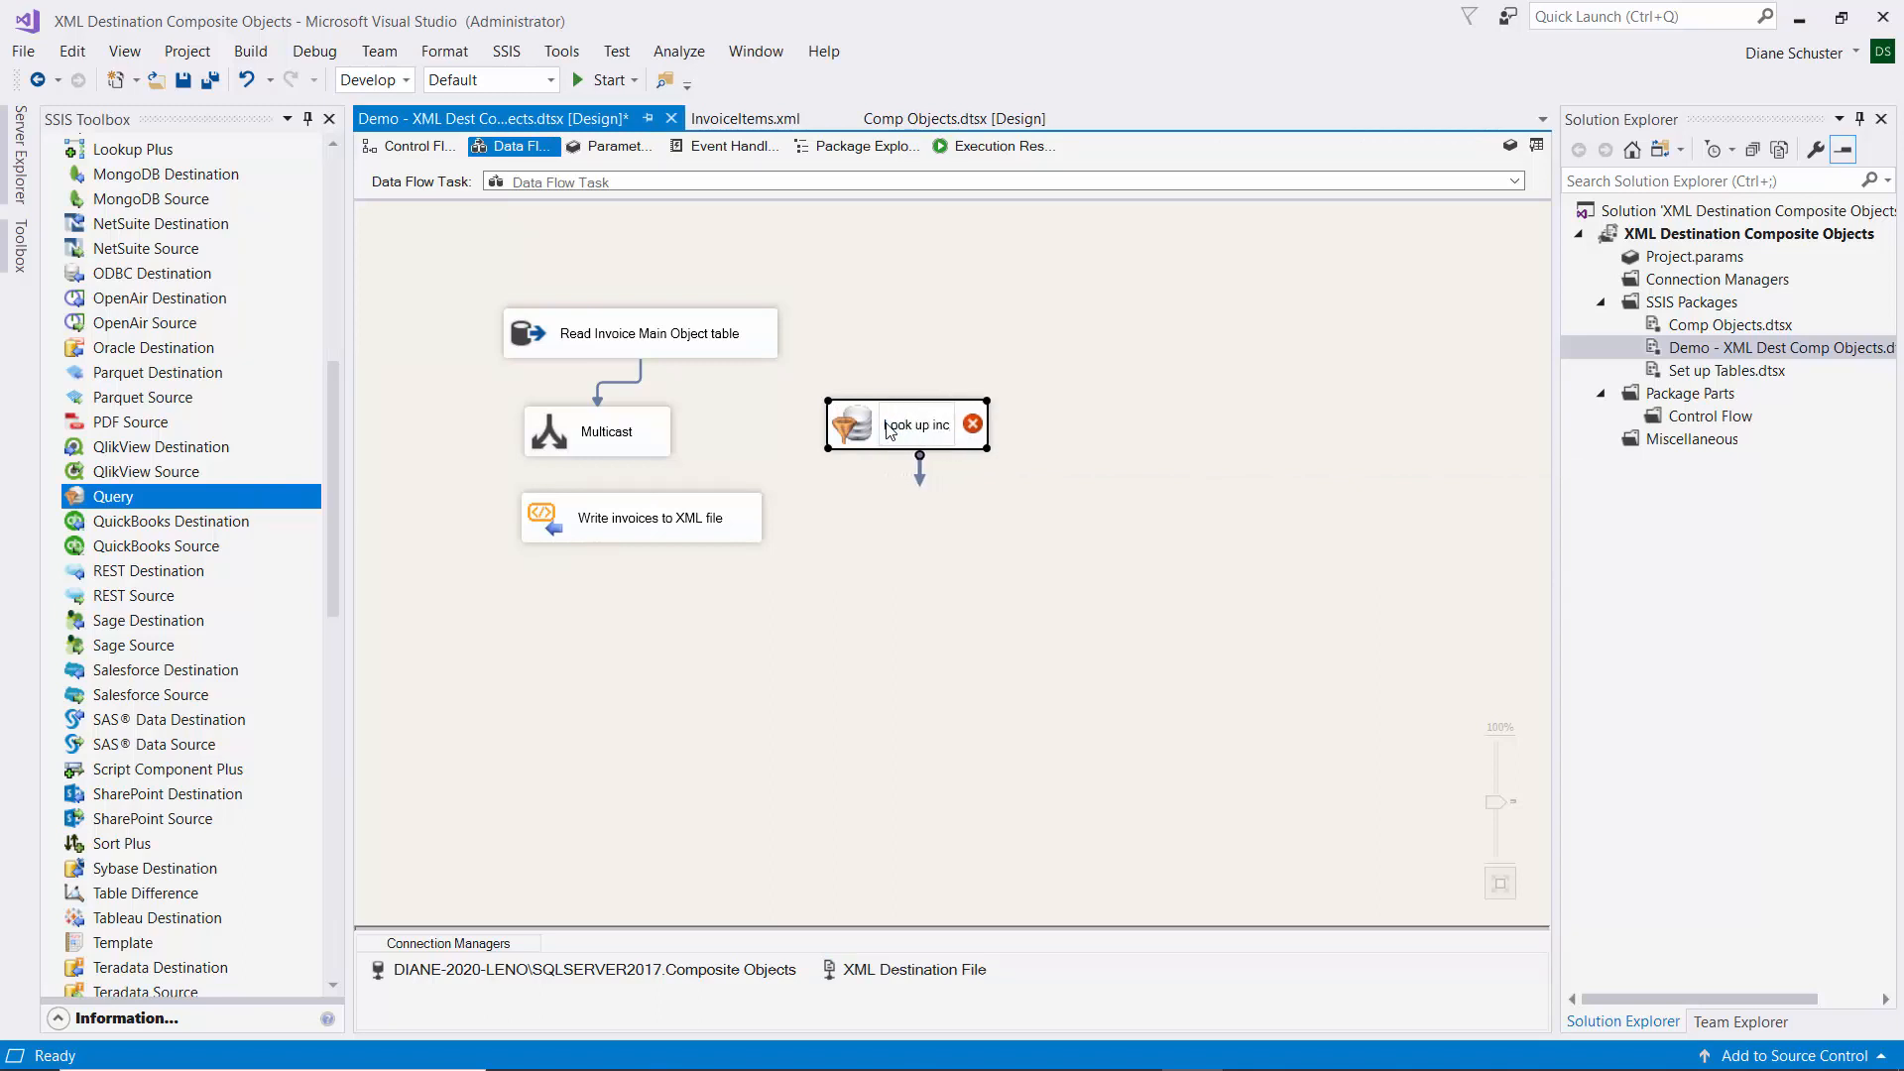
key(BackSpace)
text(voice items)
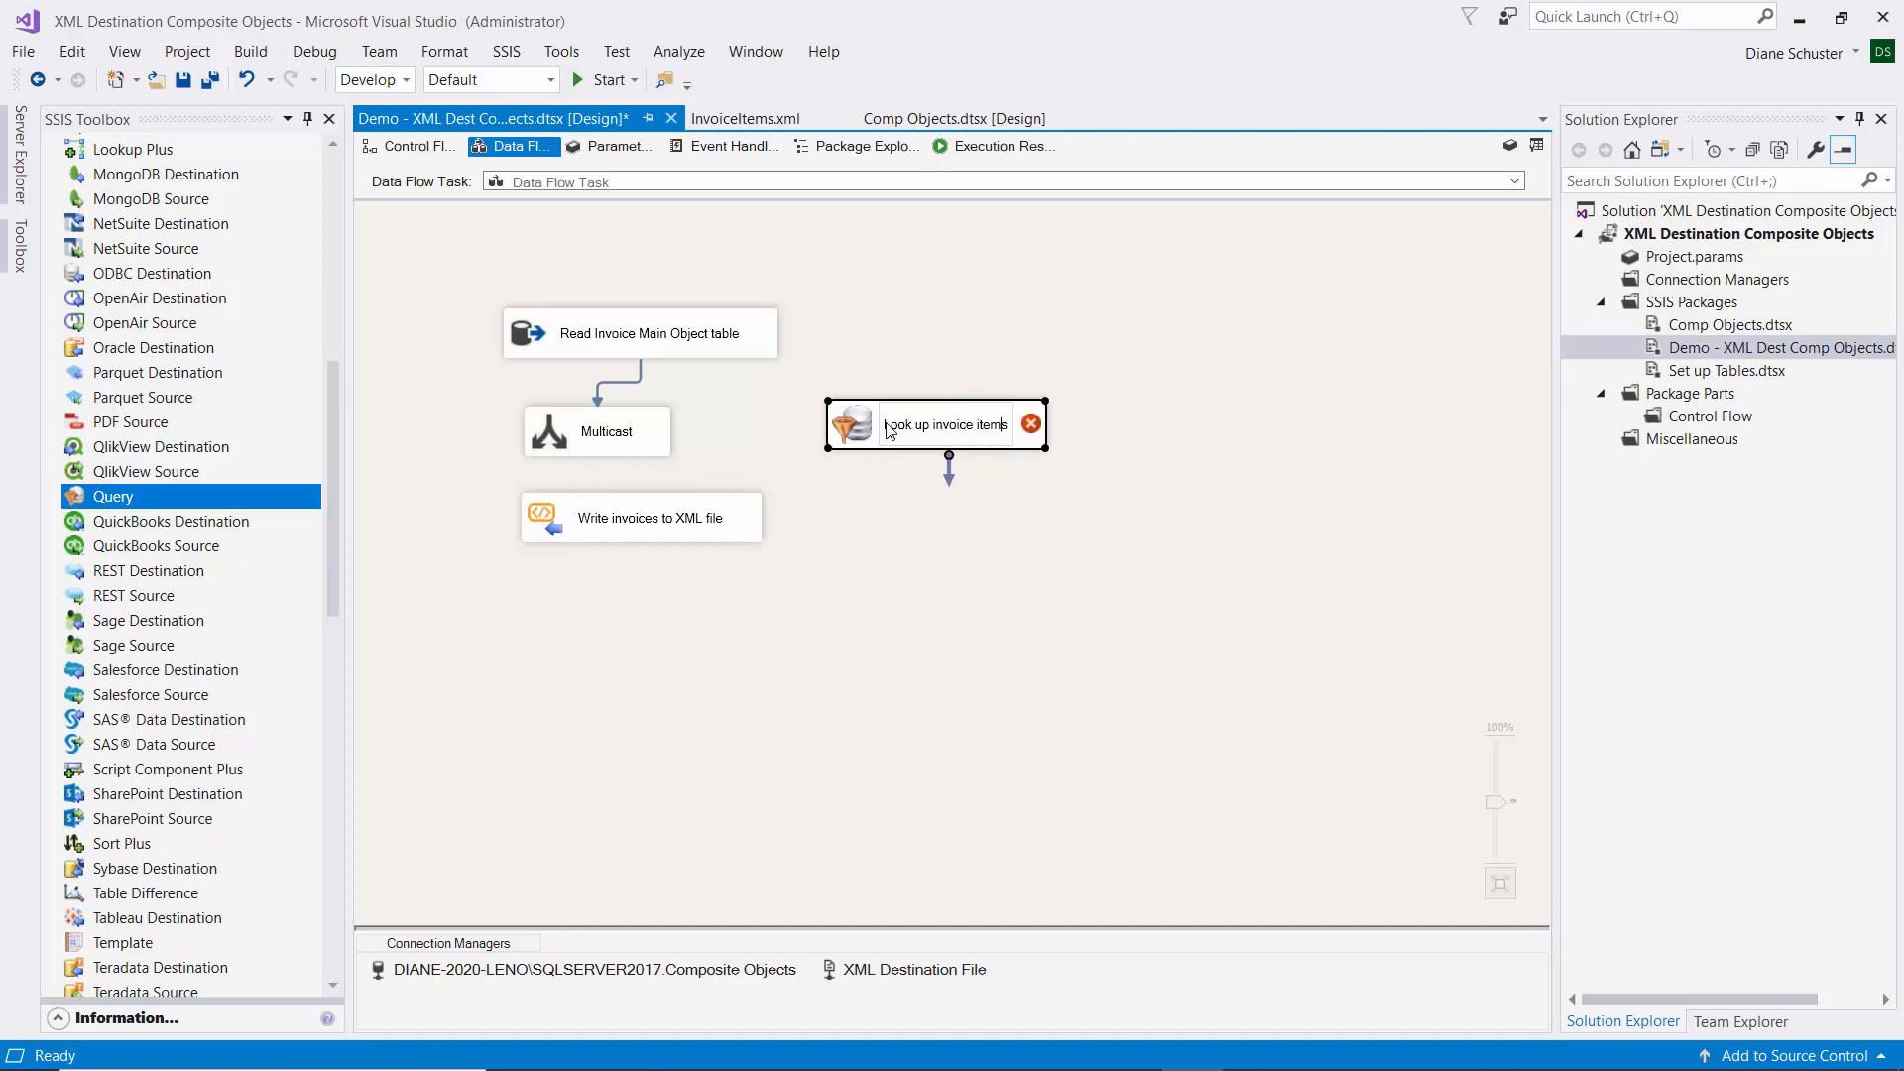
key(Return)
click(614, 429)
drag(609, 484, 880, 427)
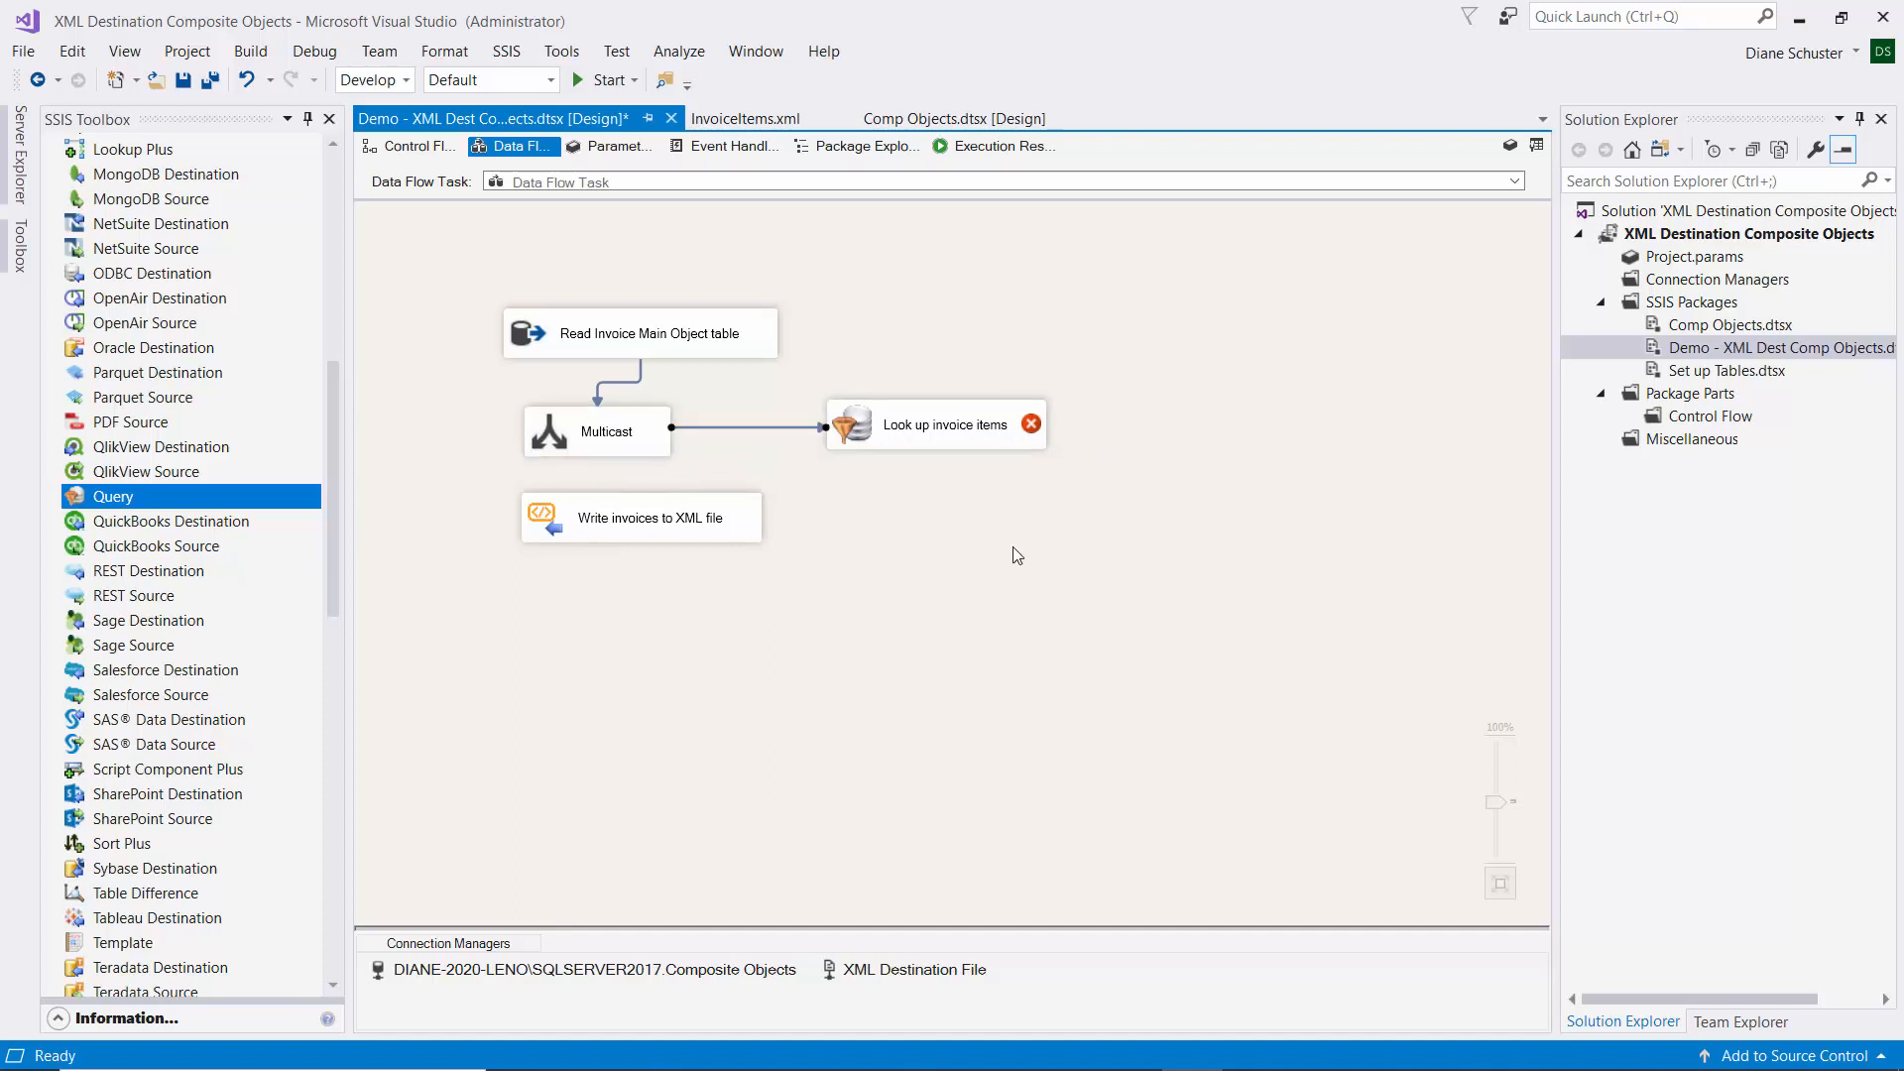
click(989, 418)
Point the lookup at the InvoiceLineItem table through the SQL Server Composite Objects connection.
double_click(989, 419)
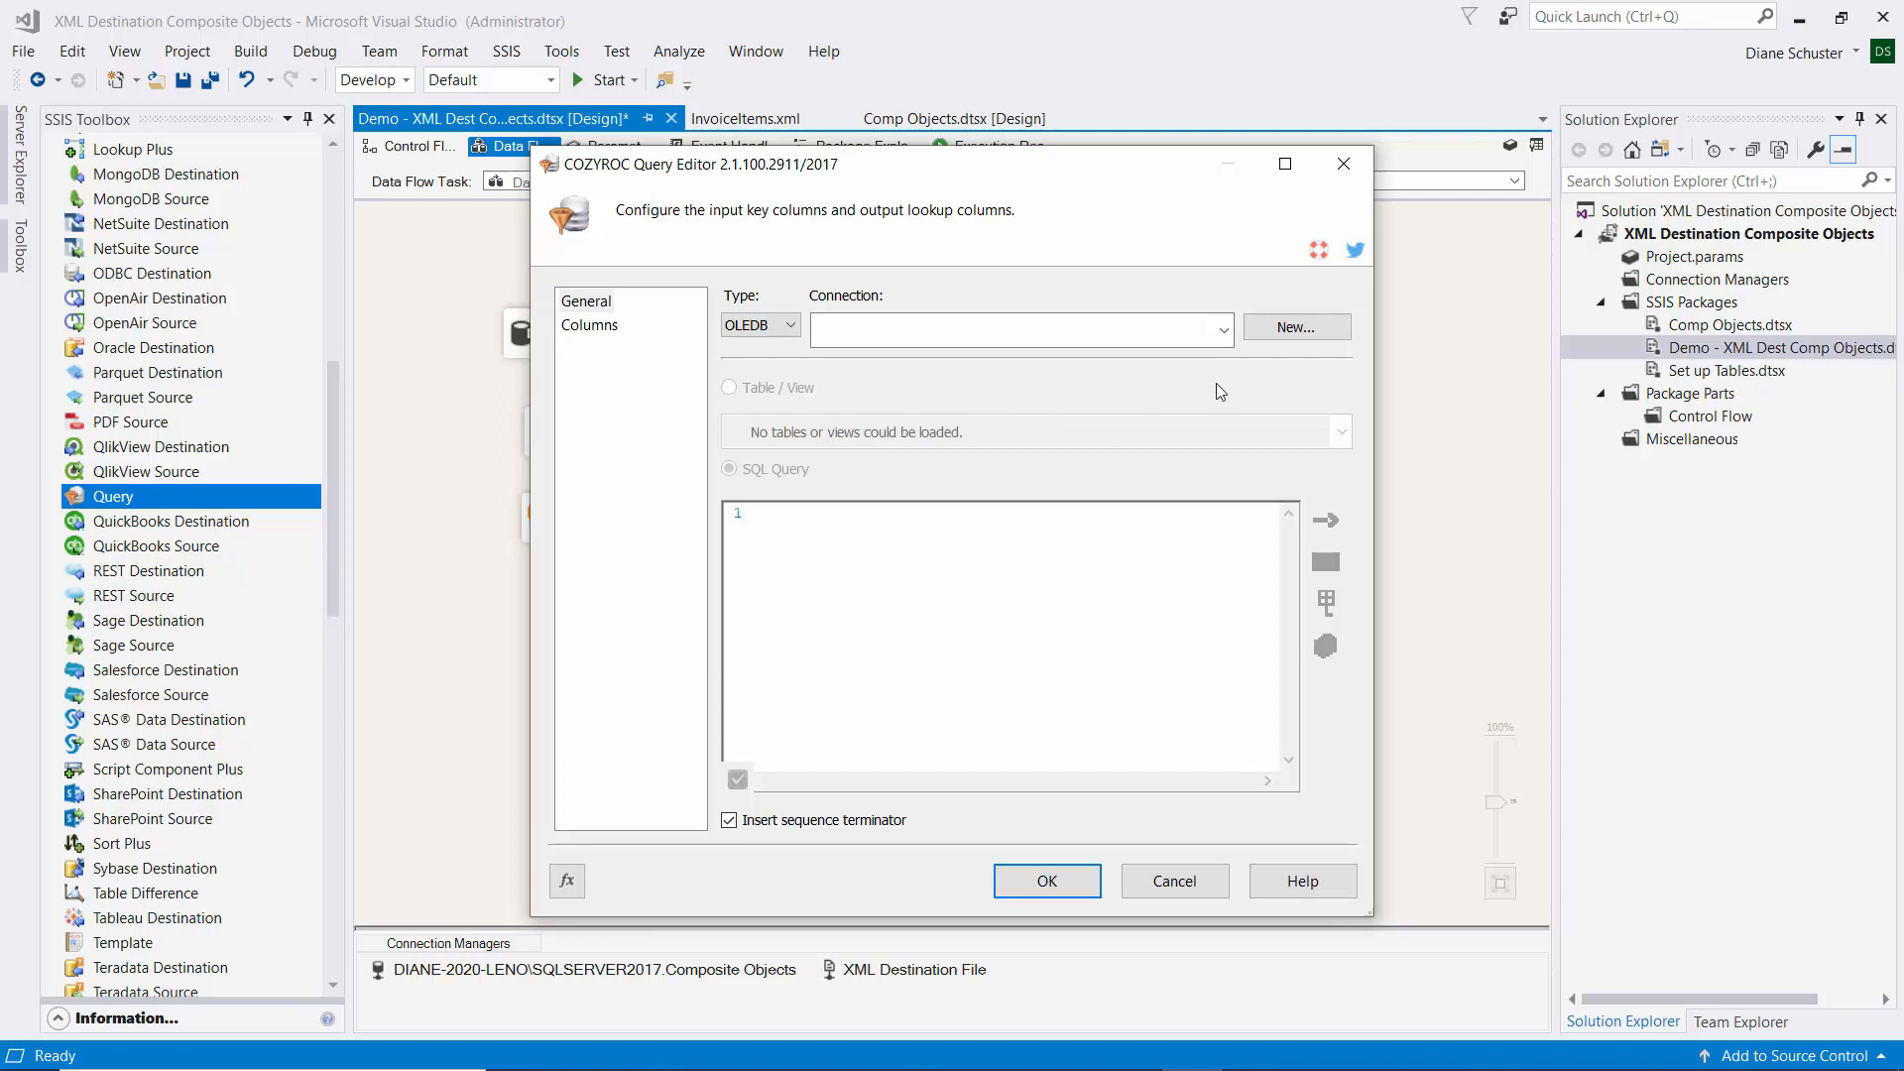
click(1225, 330)
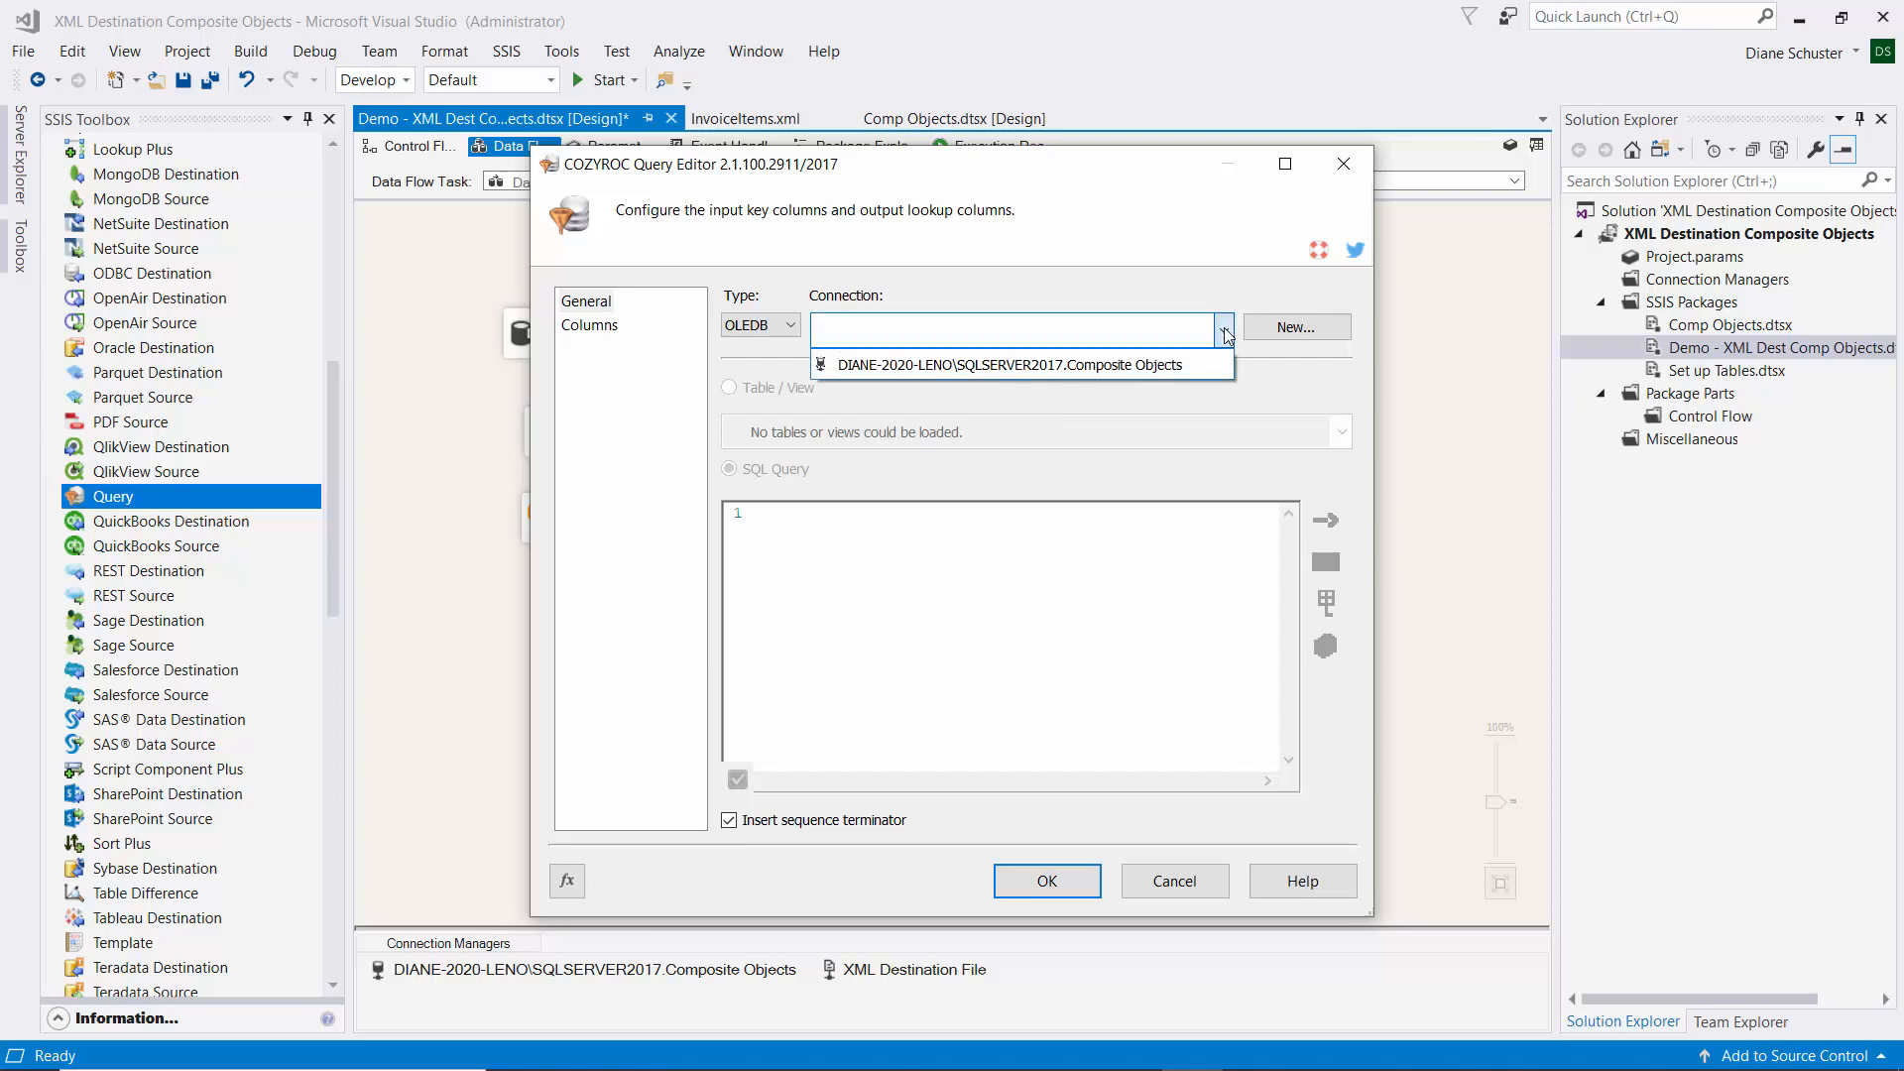
click(1187, 364)
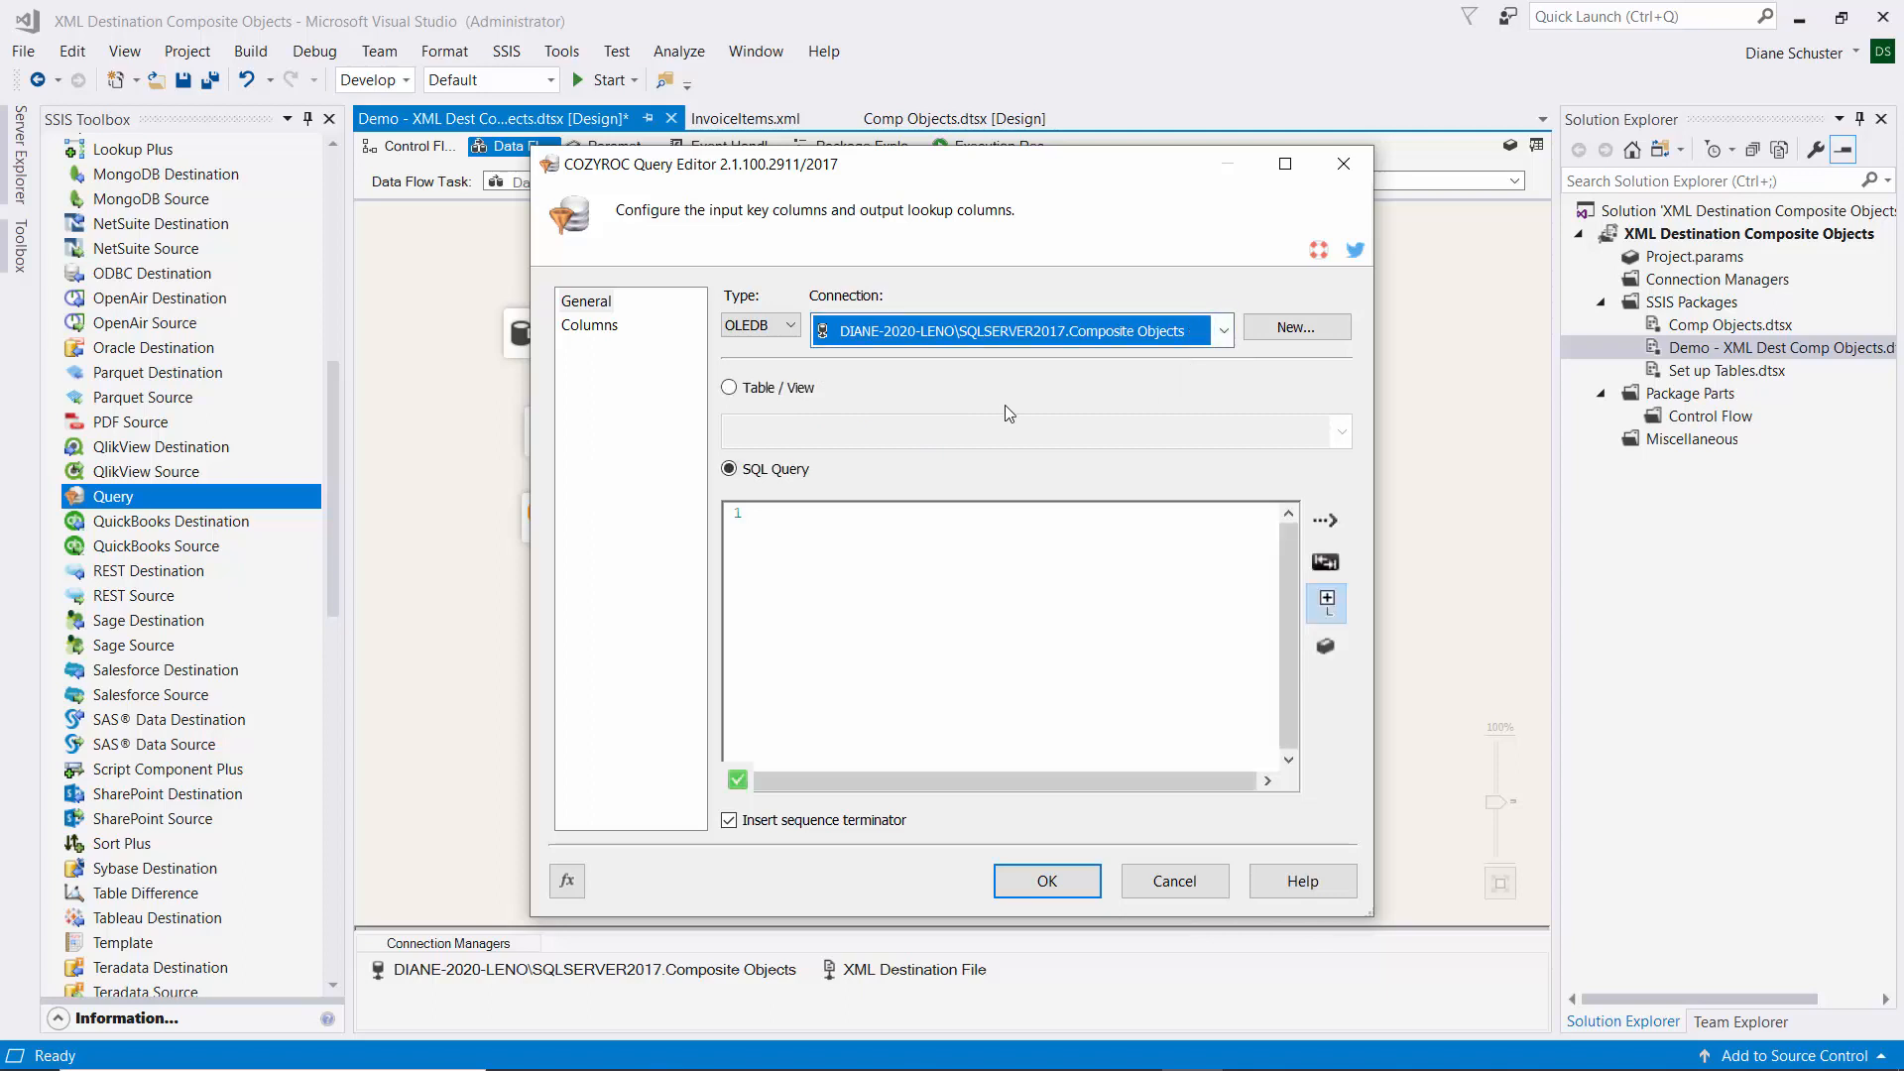
click(729, 388)
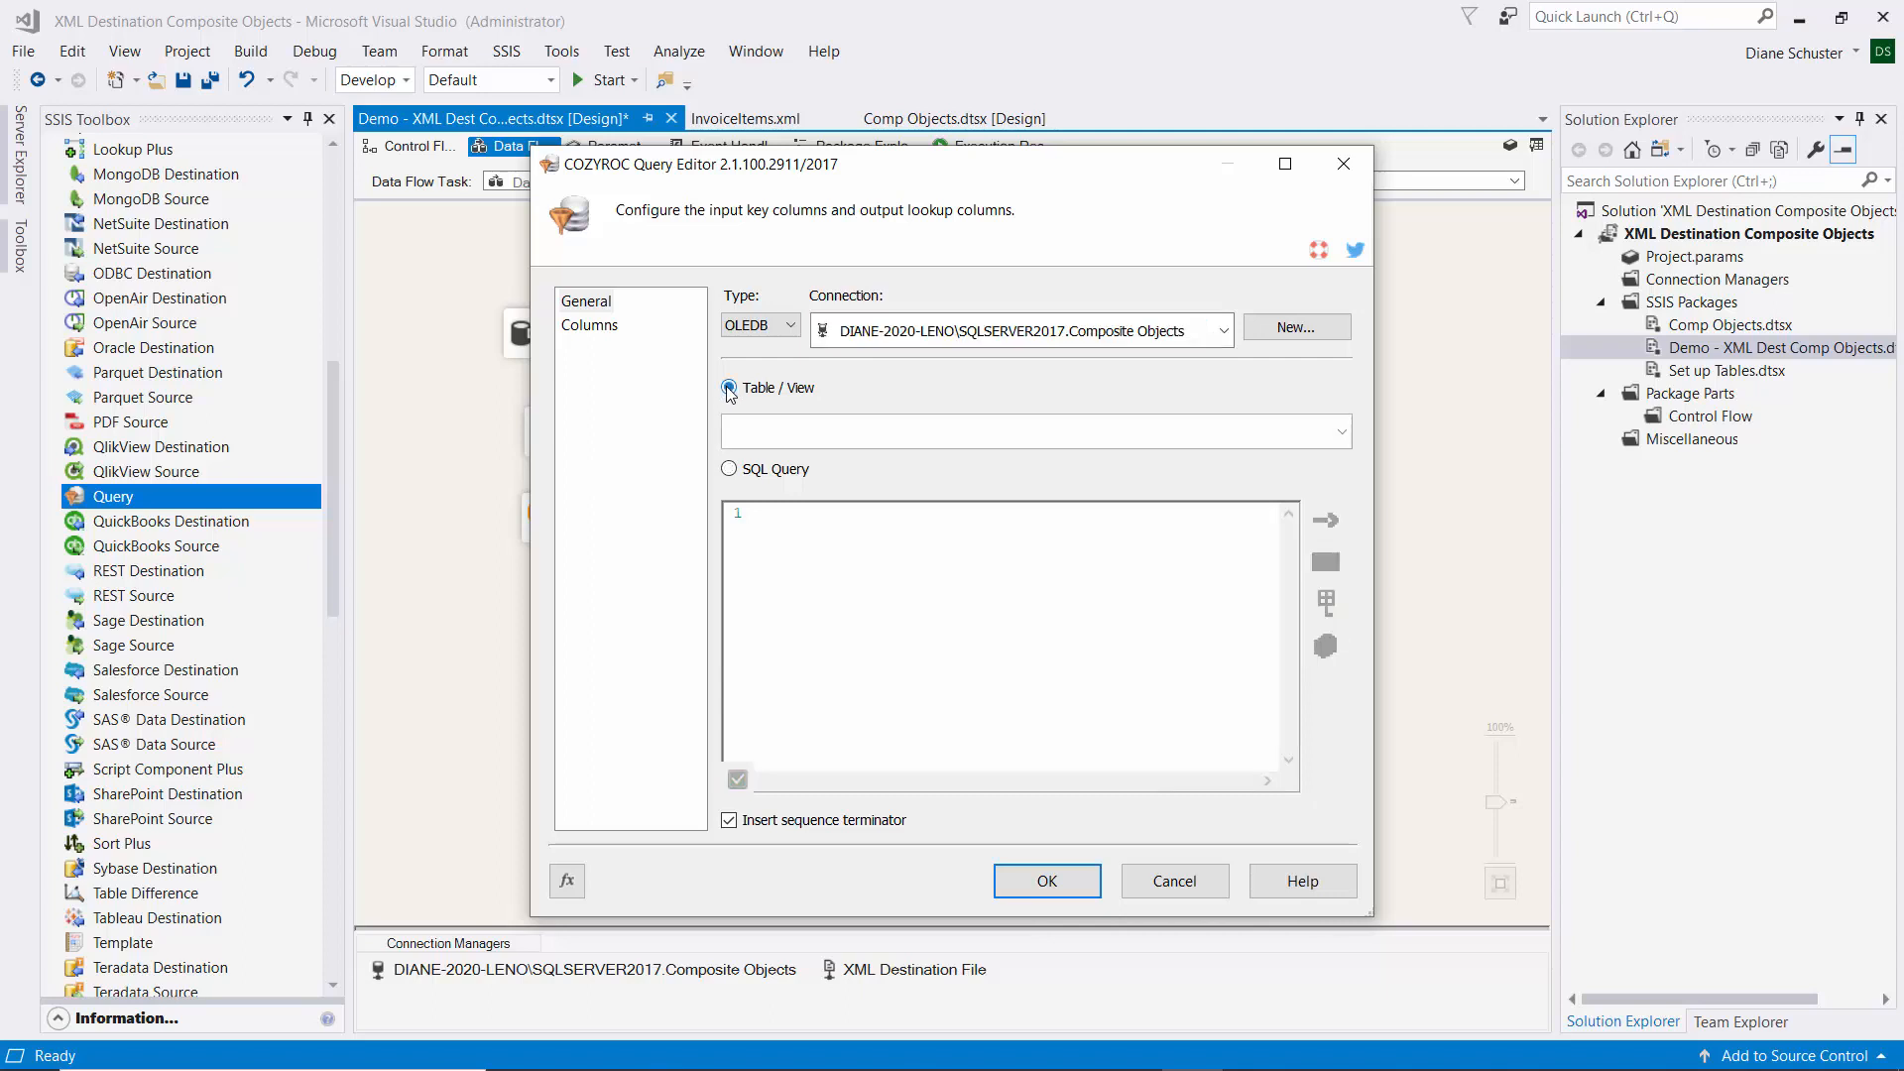
click(1344, 433)
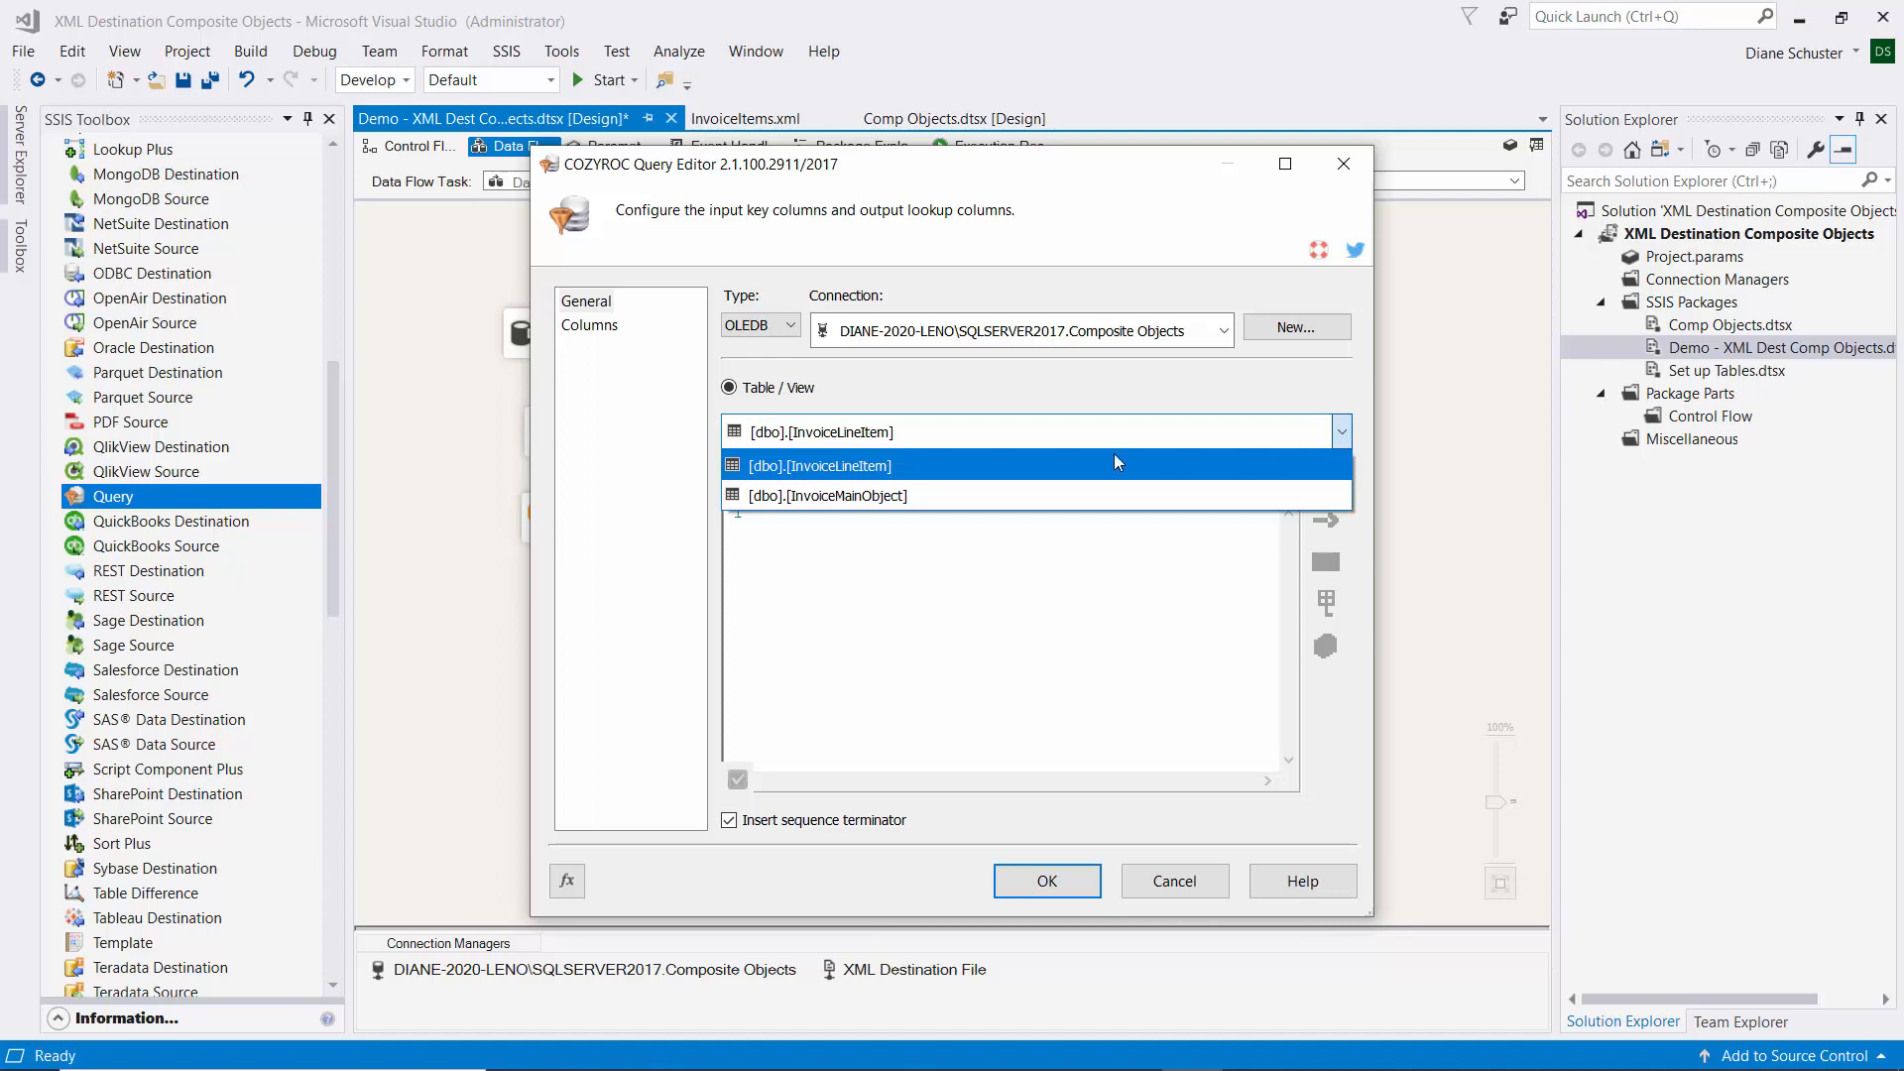
click(870, 466)
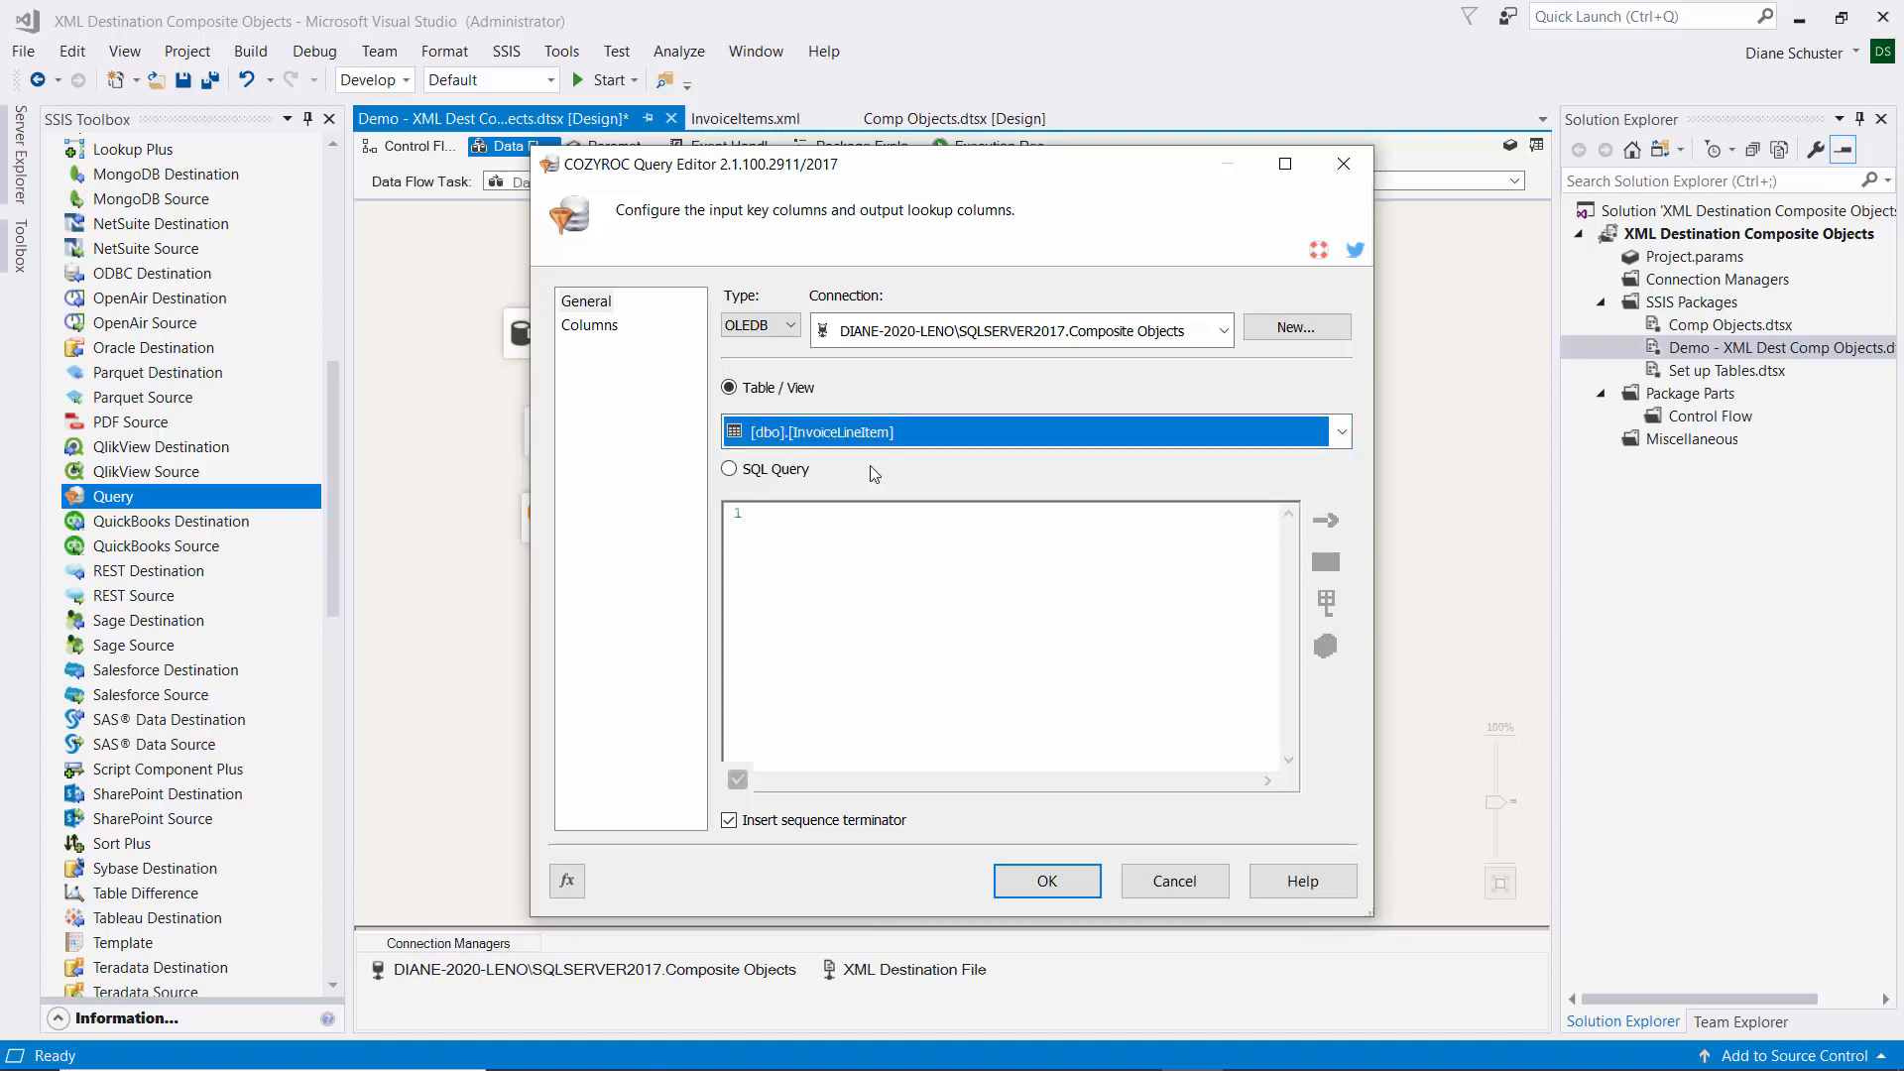
Return ItemName, ItemPrice, ItemQuantity and TotalCost from the lookup and confirm.
click(599, 328)
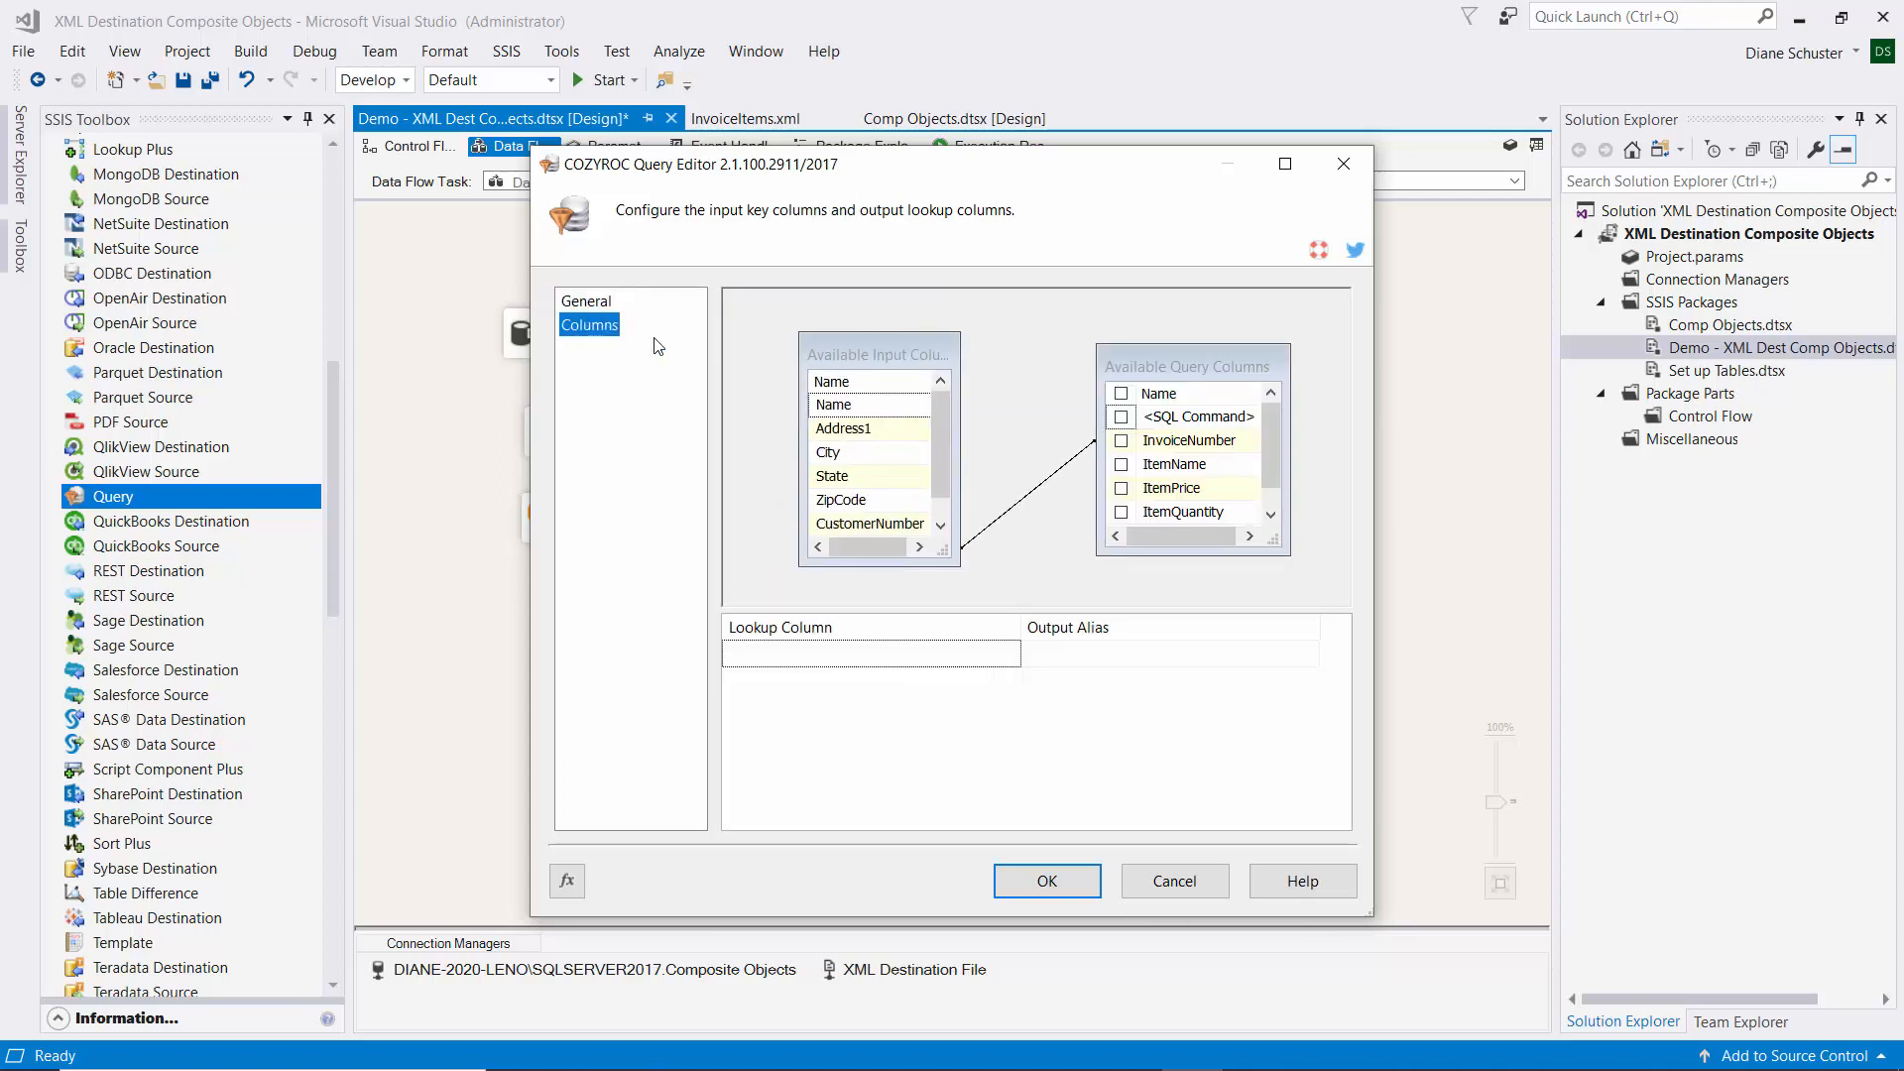
drag(958, 567, 973, 598)
drag(917, 341, 883, 335)
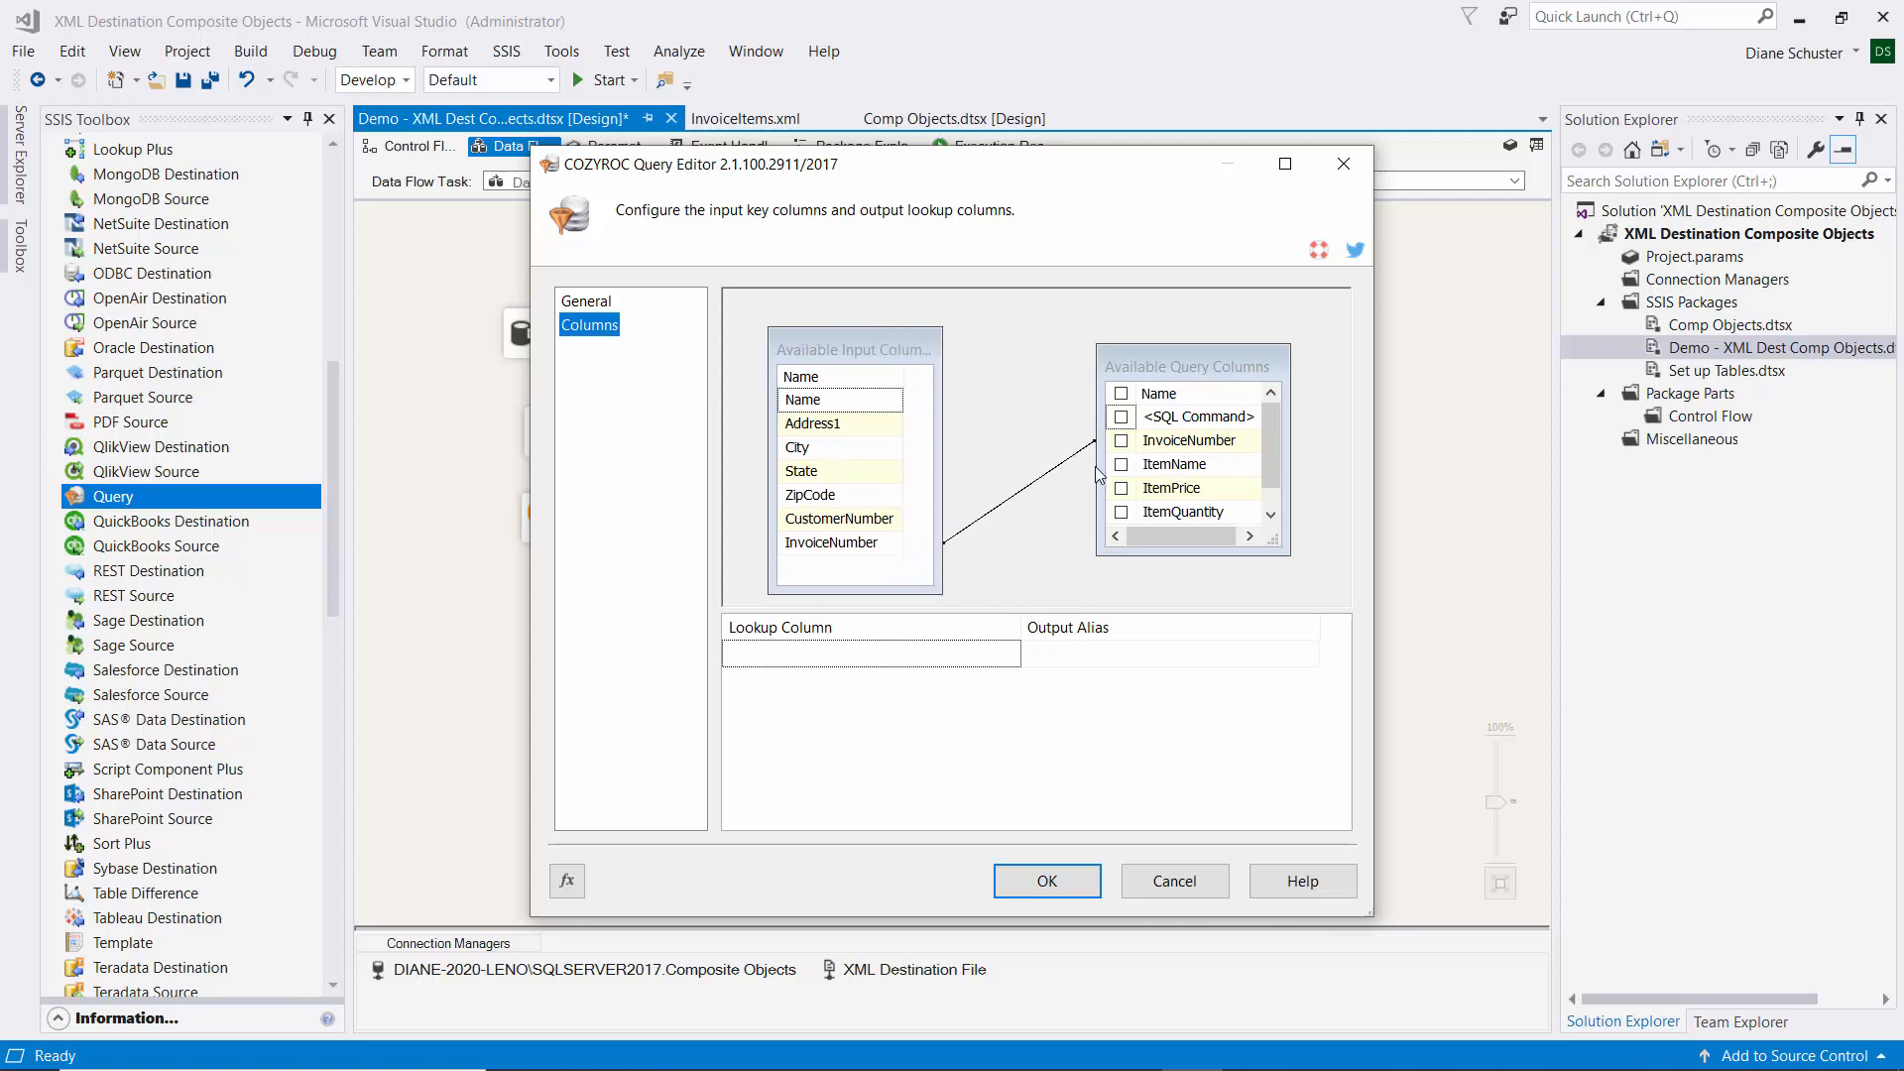
drag(1291, 557, 1307, 589)
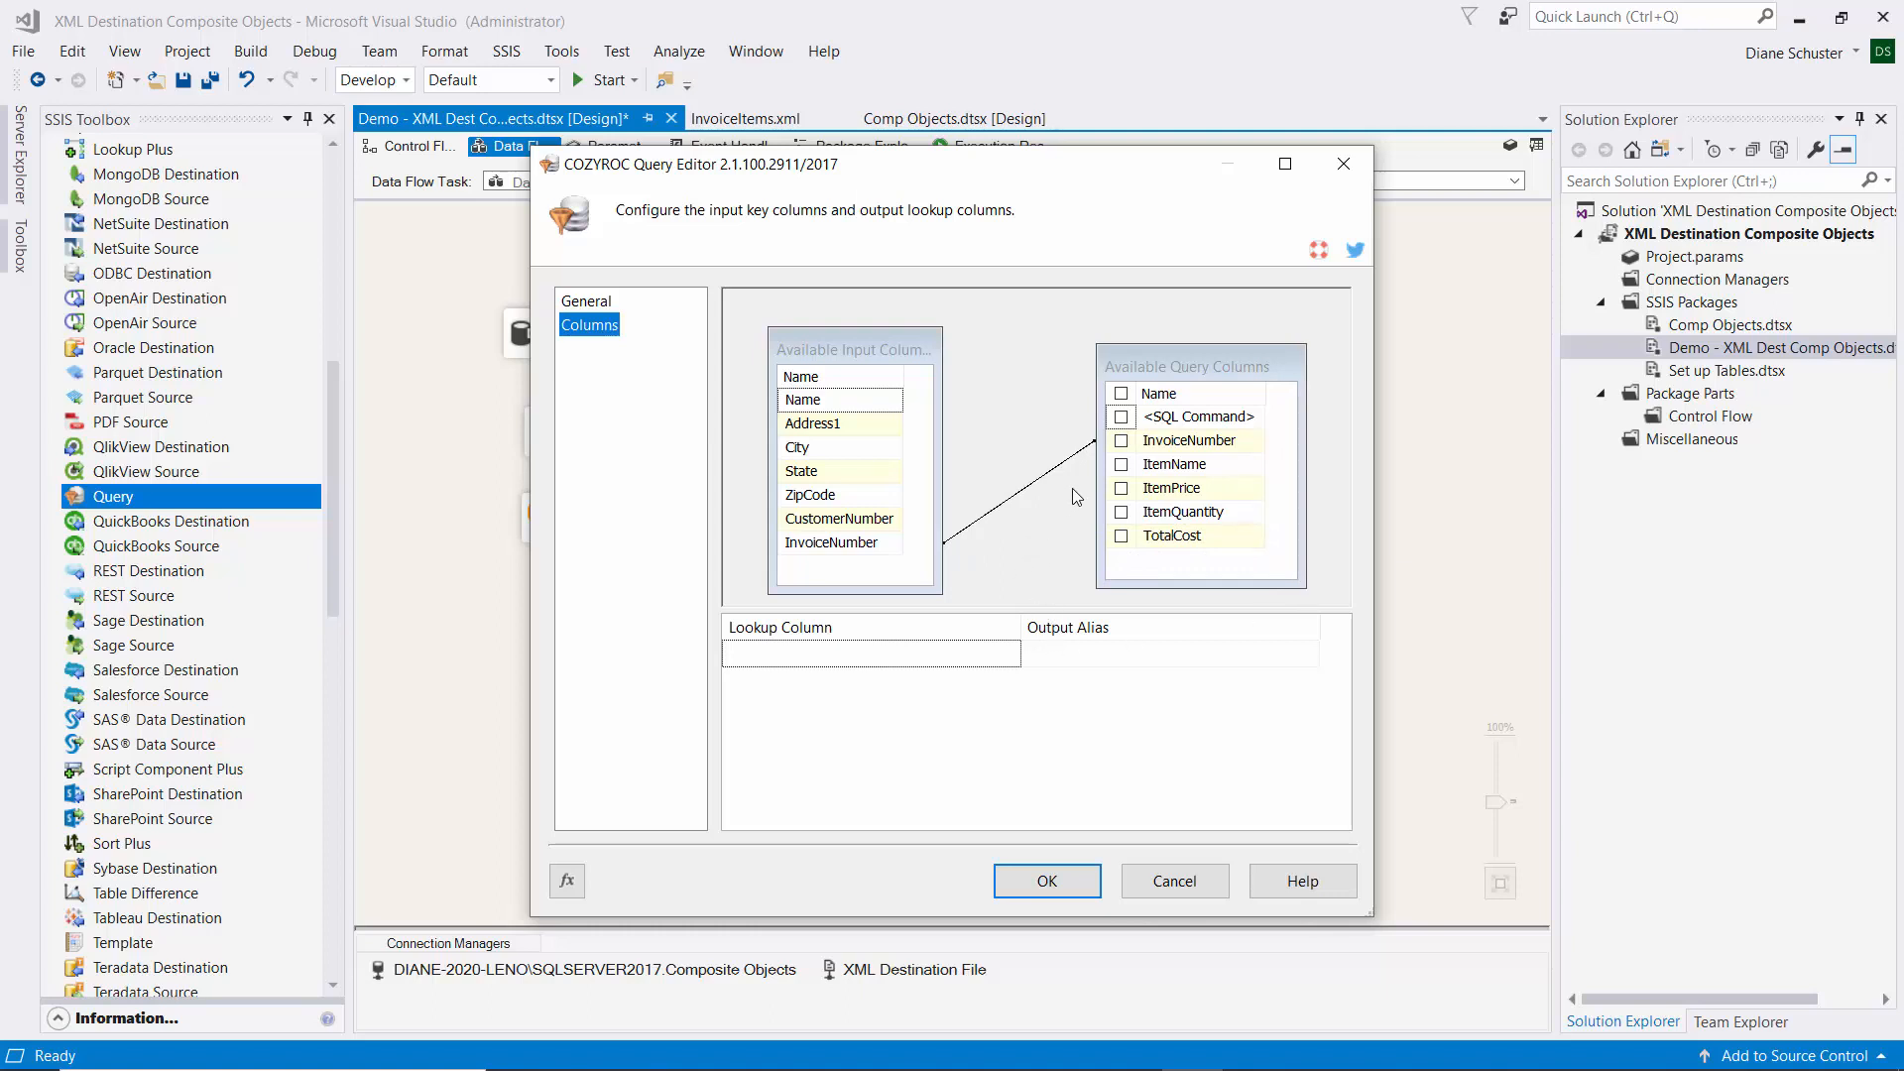
click(1121, 465)
click(1122, 489)
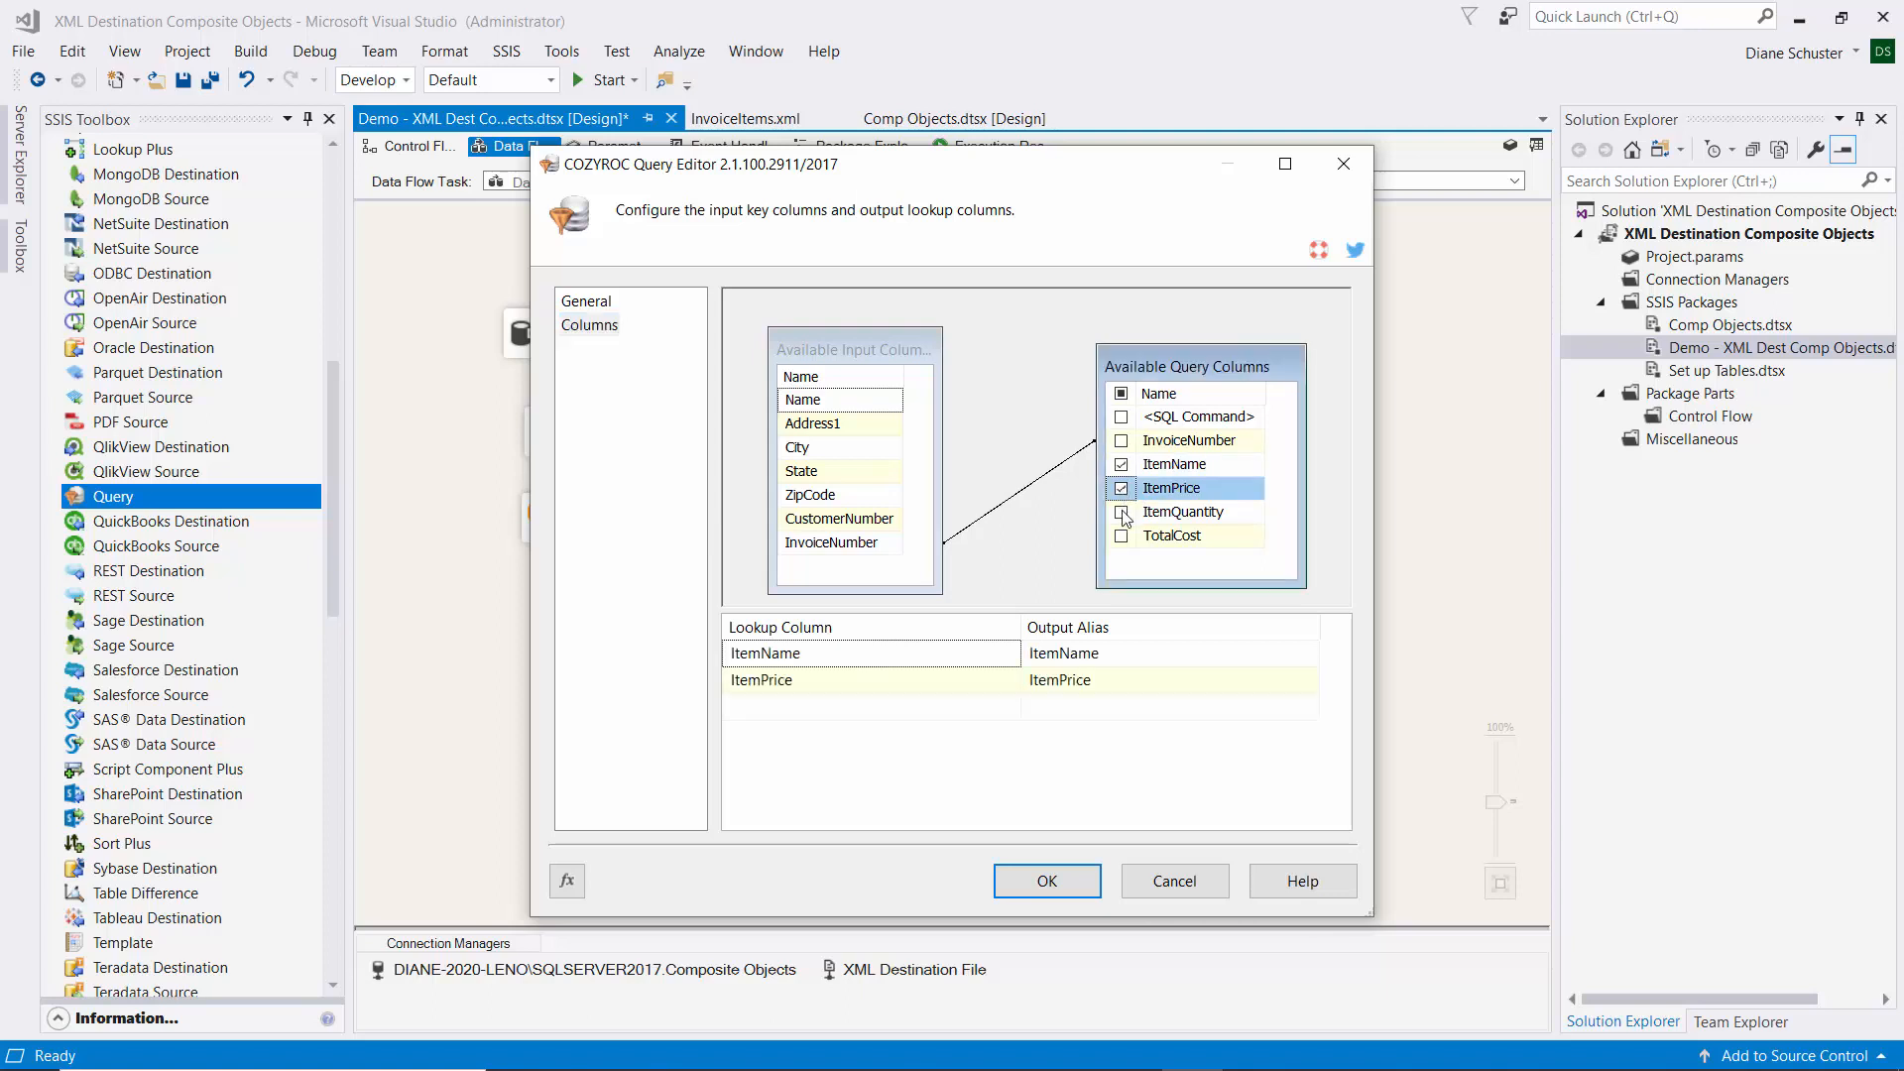
click(1122, 513)
click(1122, 537)
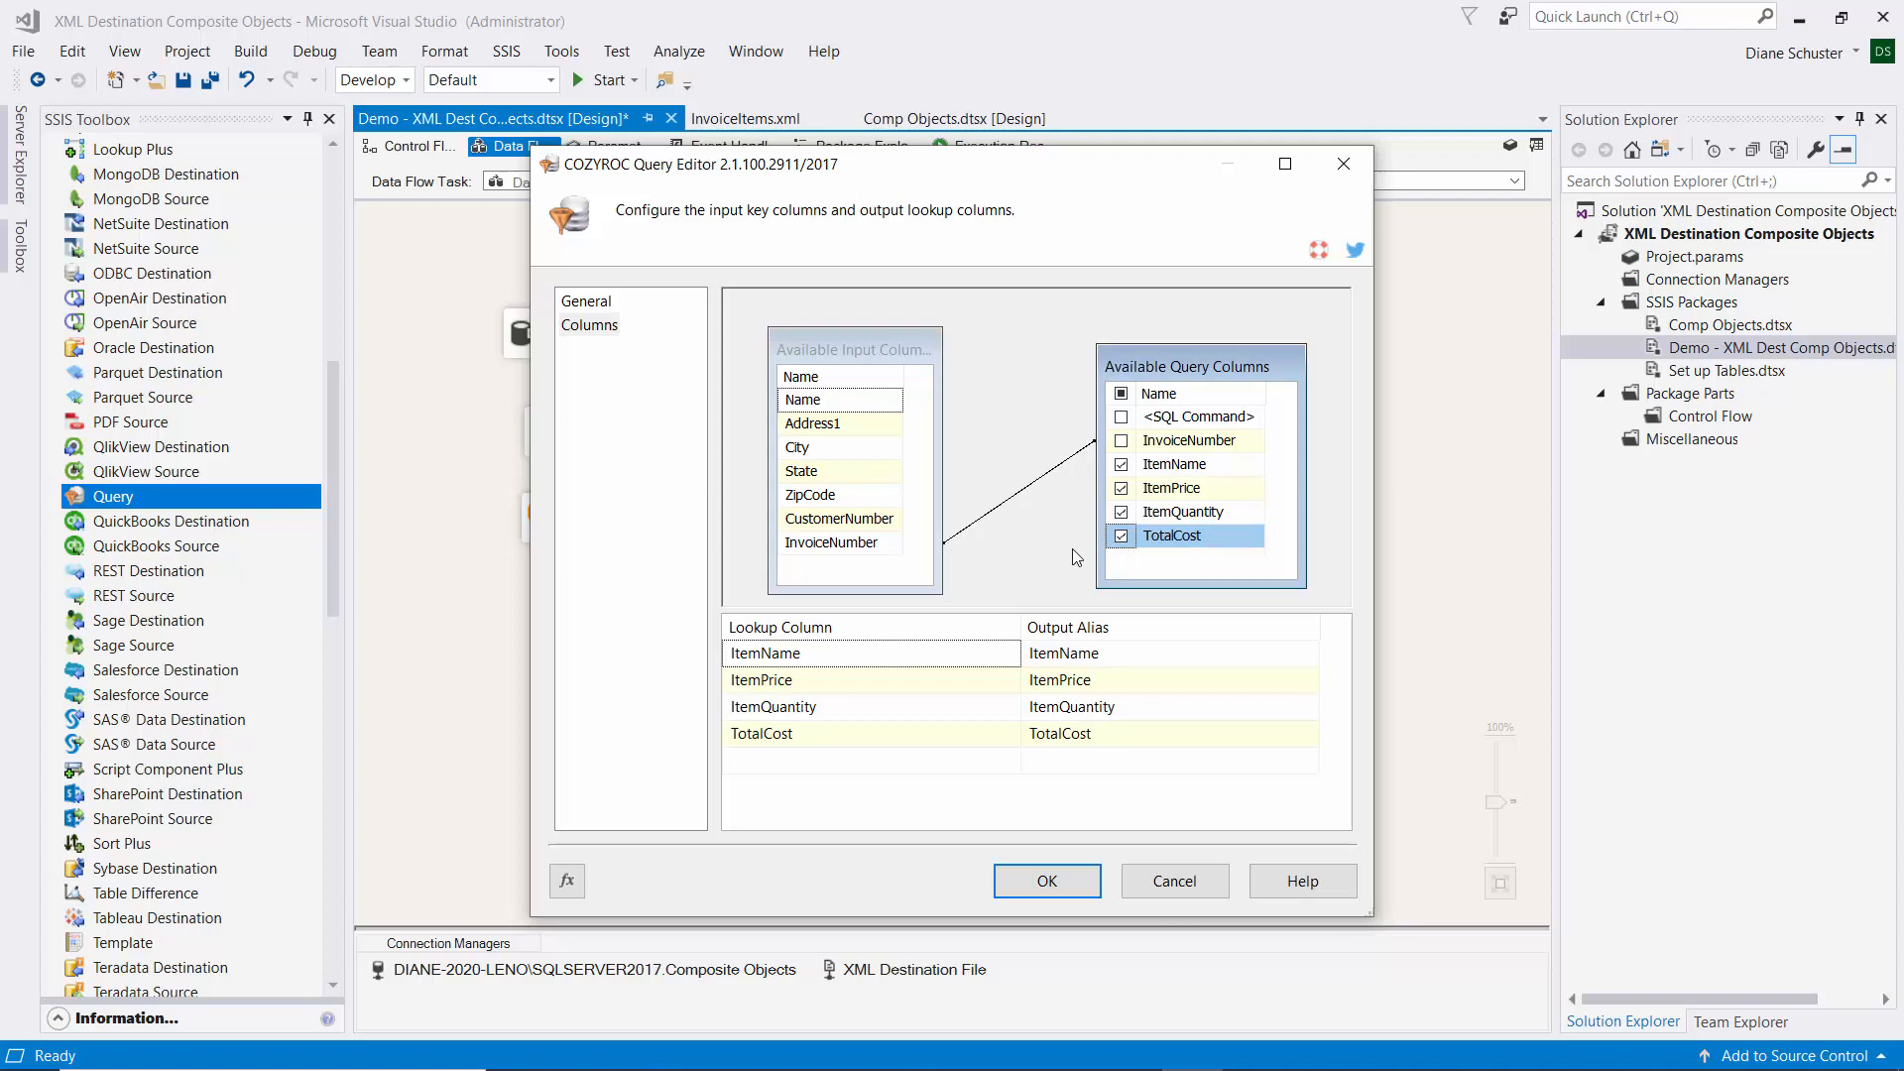
click(1075, 884)
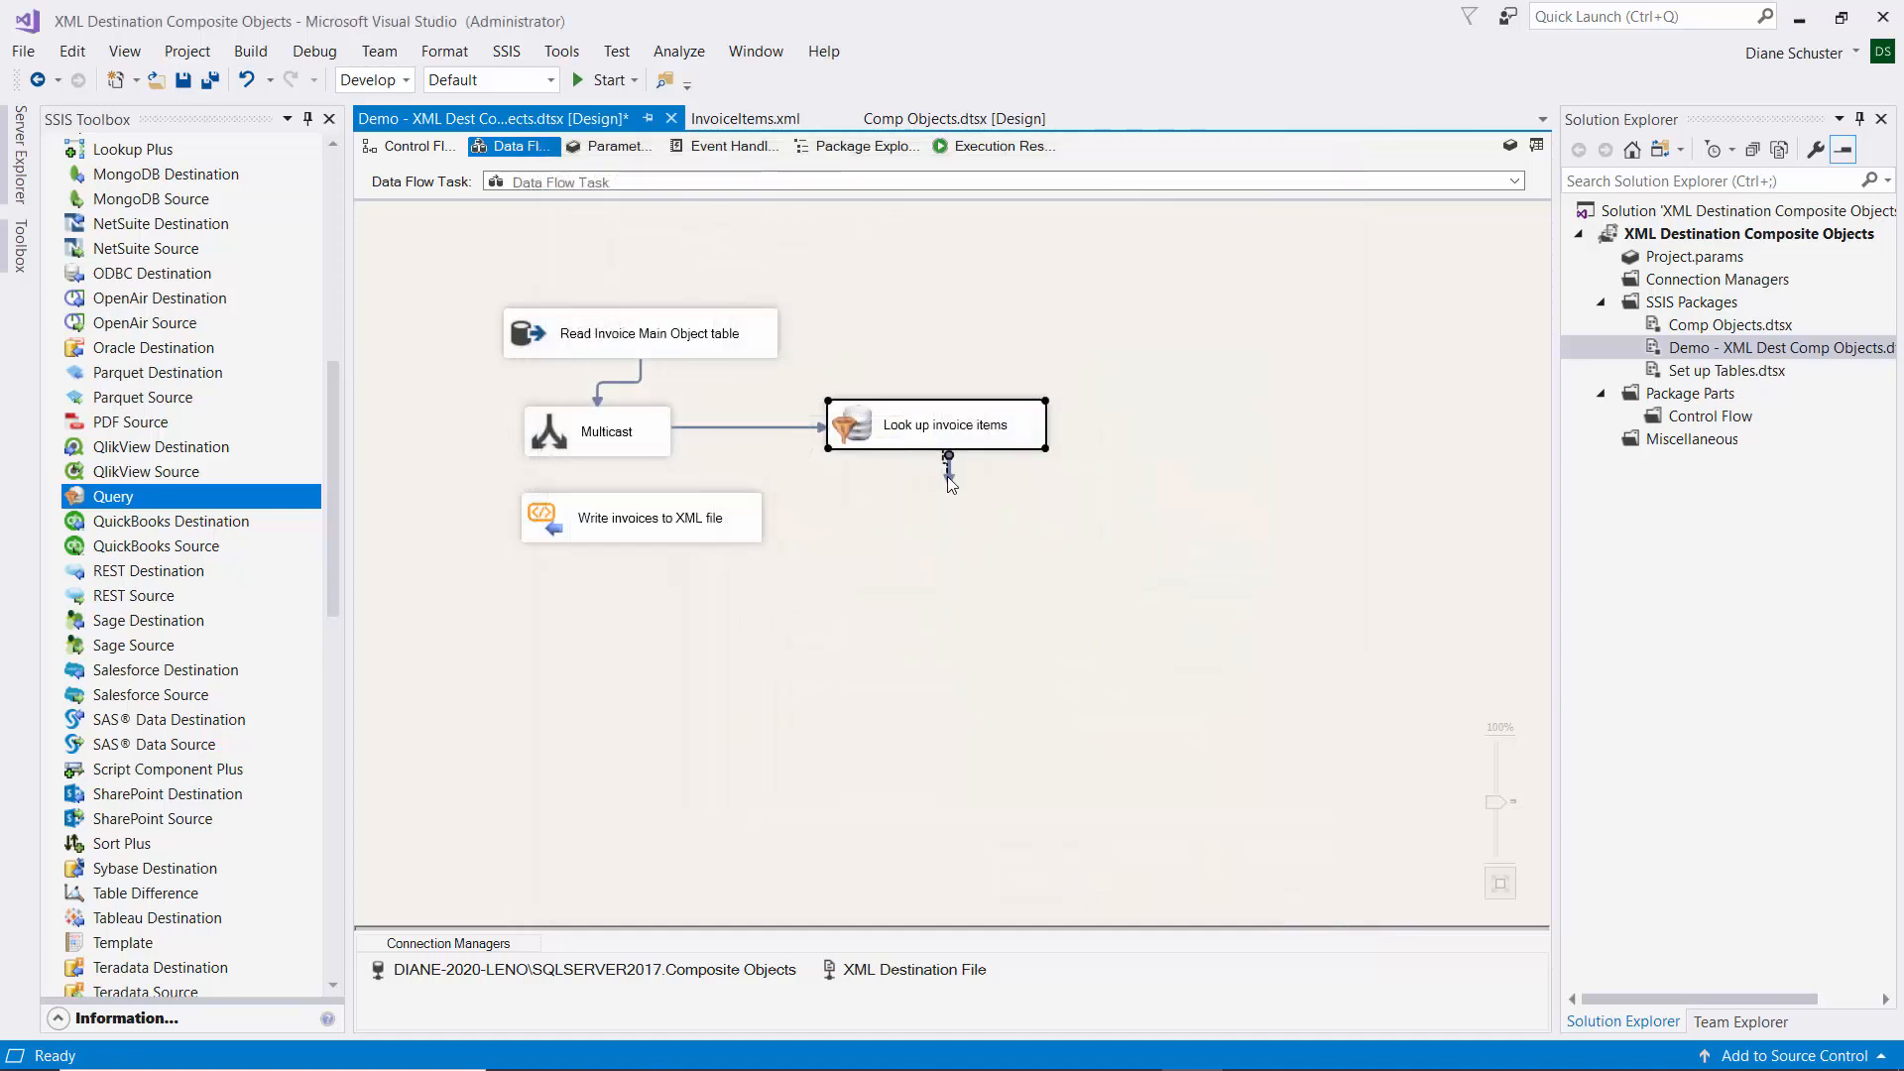
Connect Look up invoice items as the InvoiceLineItem input, and Multicast, to the XML writer.
drag(948, 478, 680, 502)
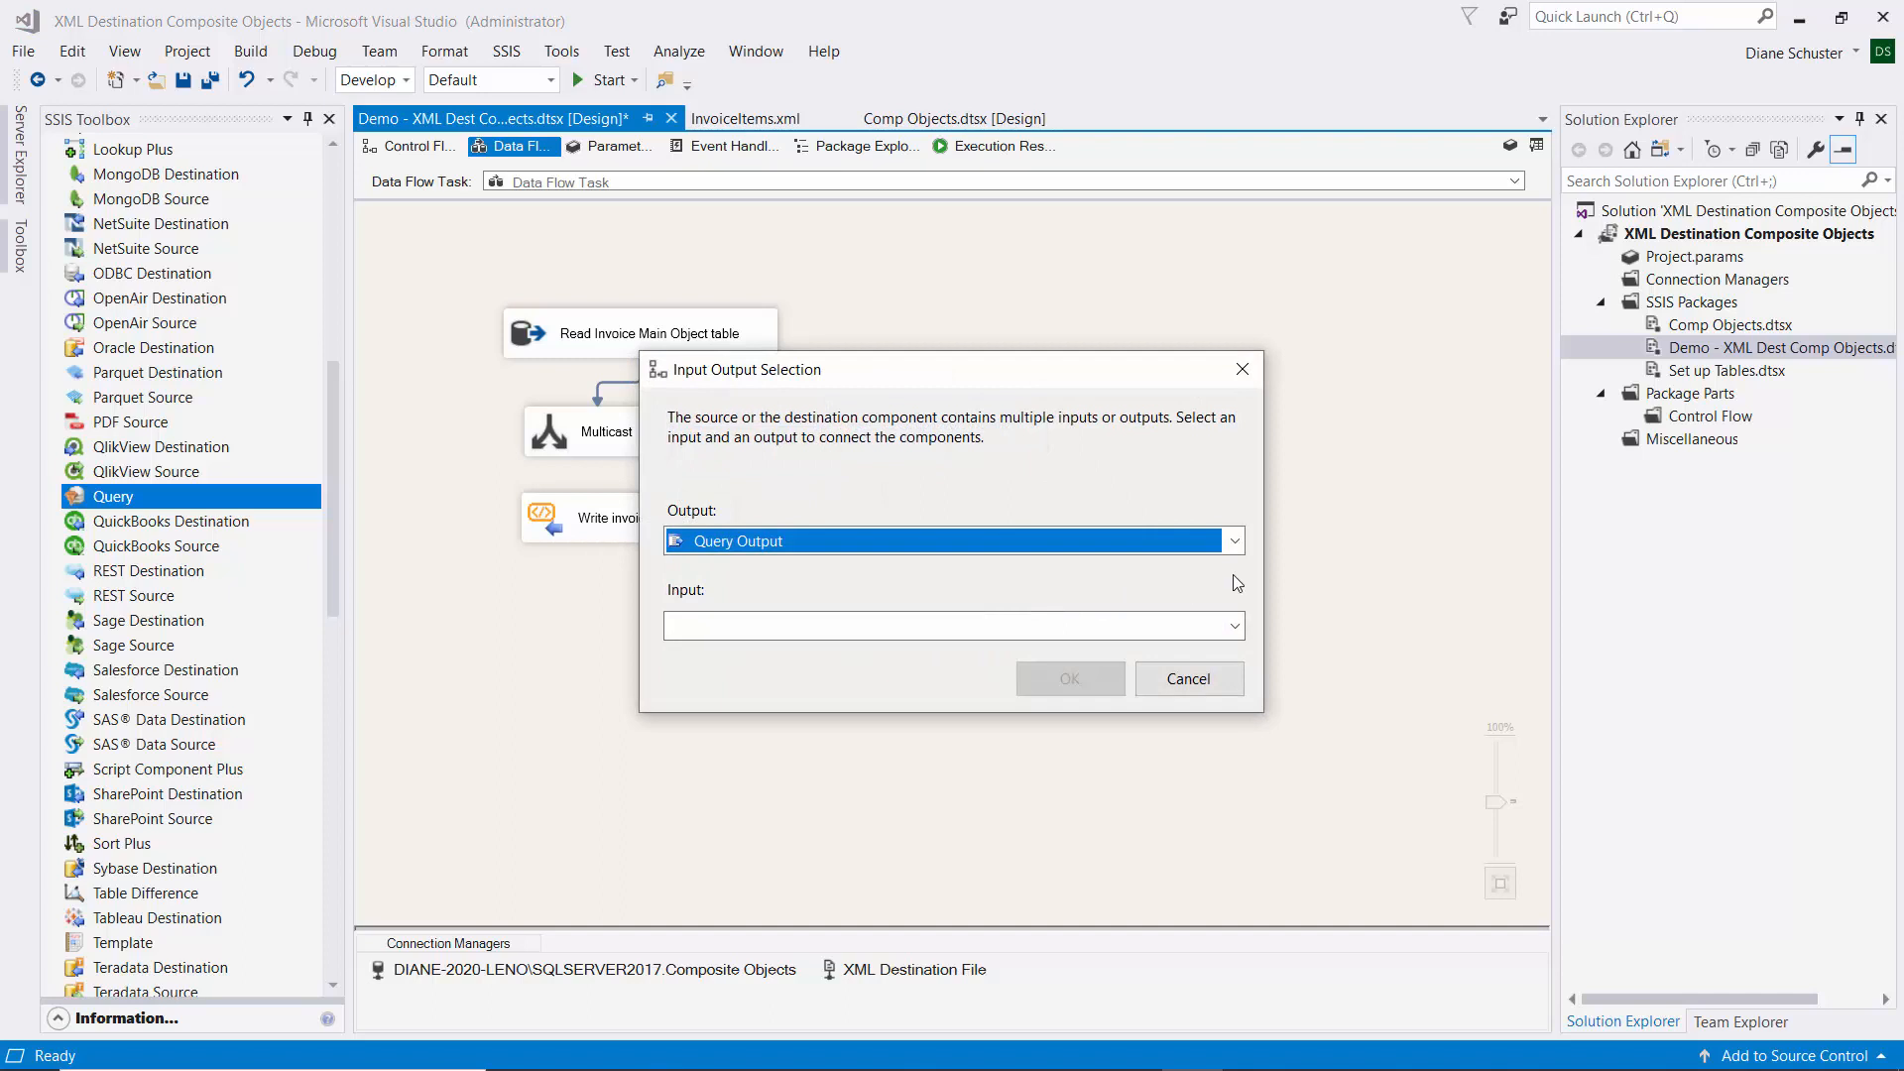
click(1235, 626)
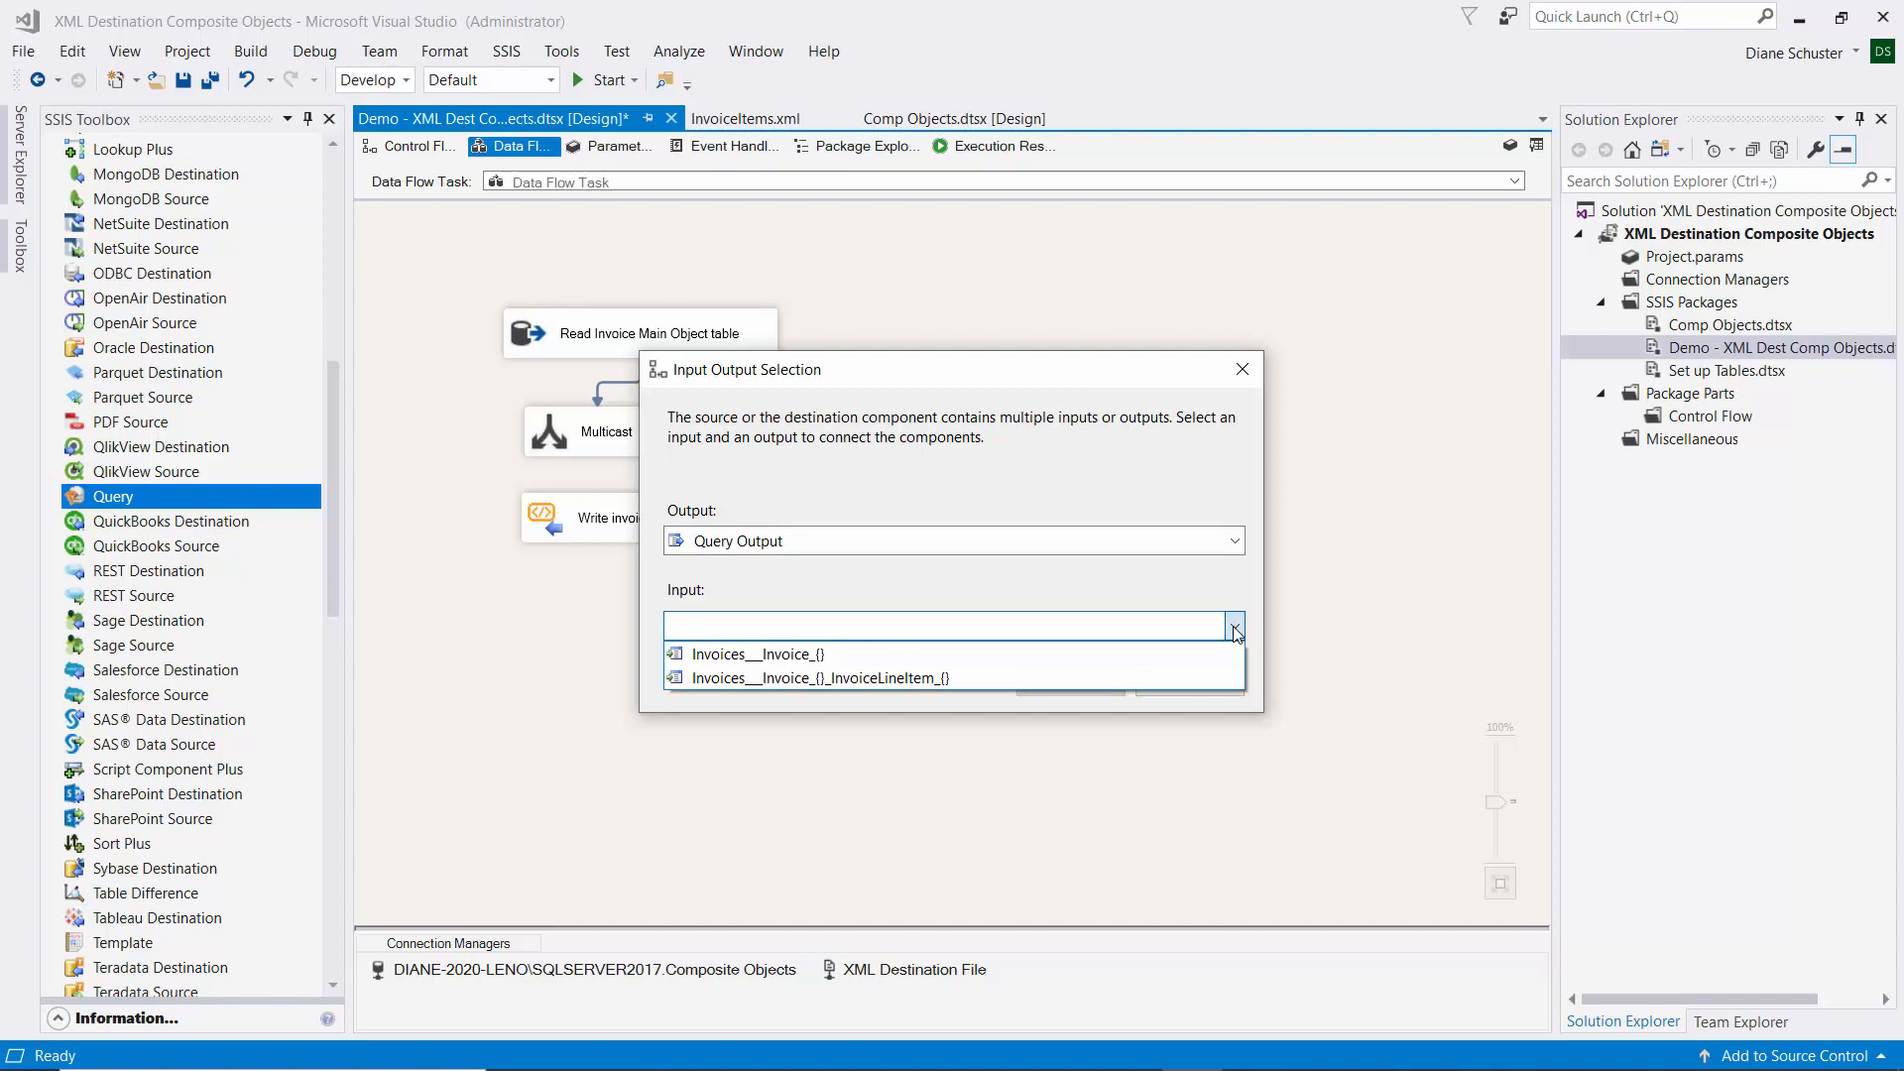
click(754, 678)
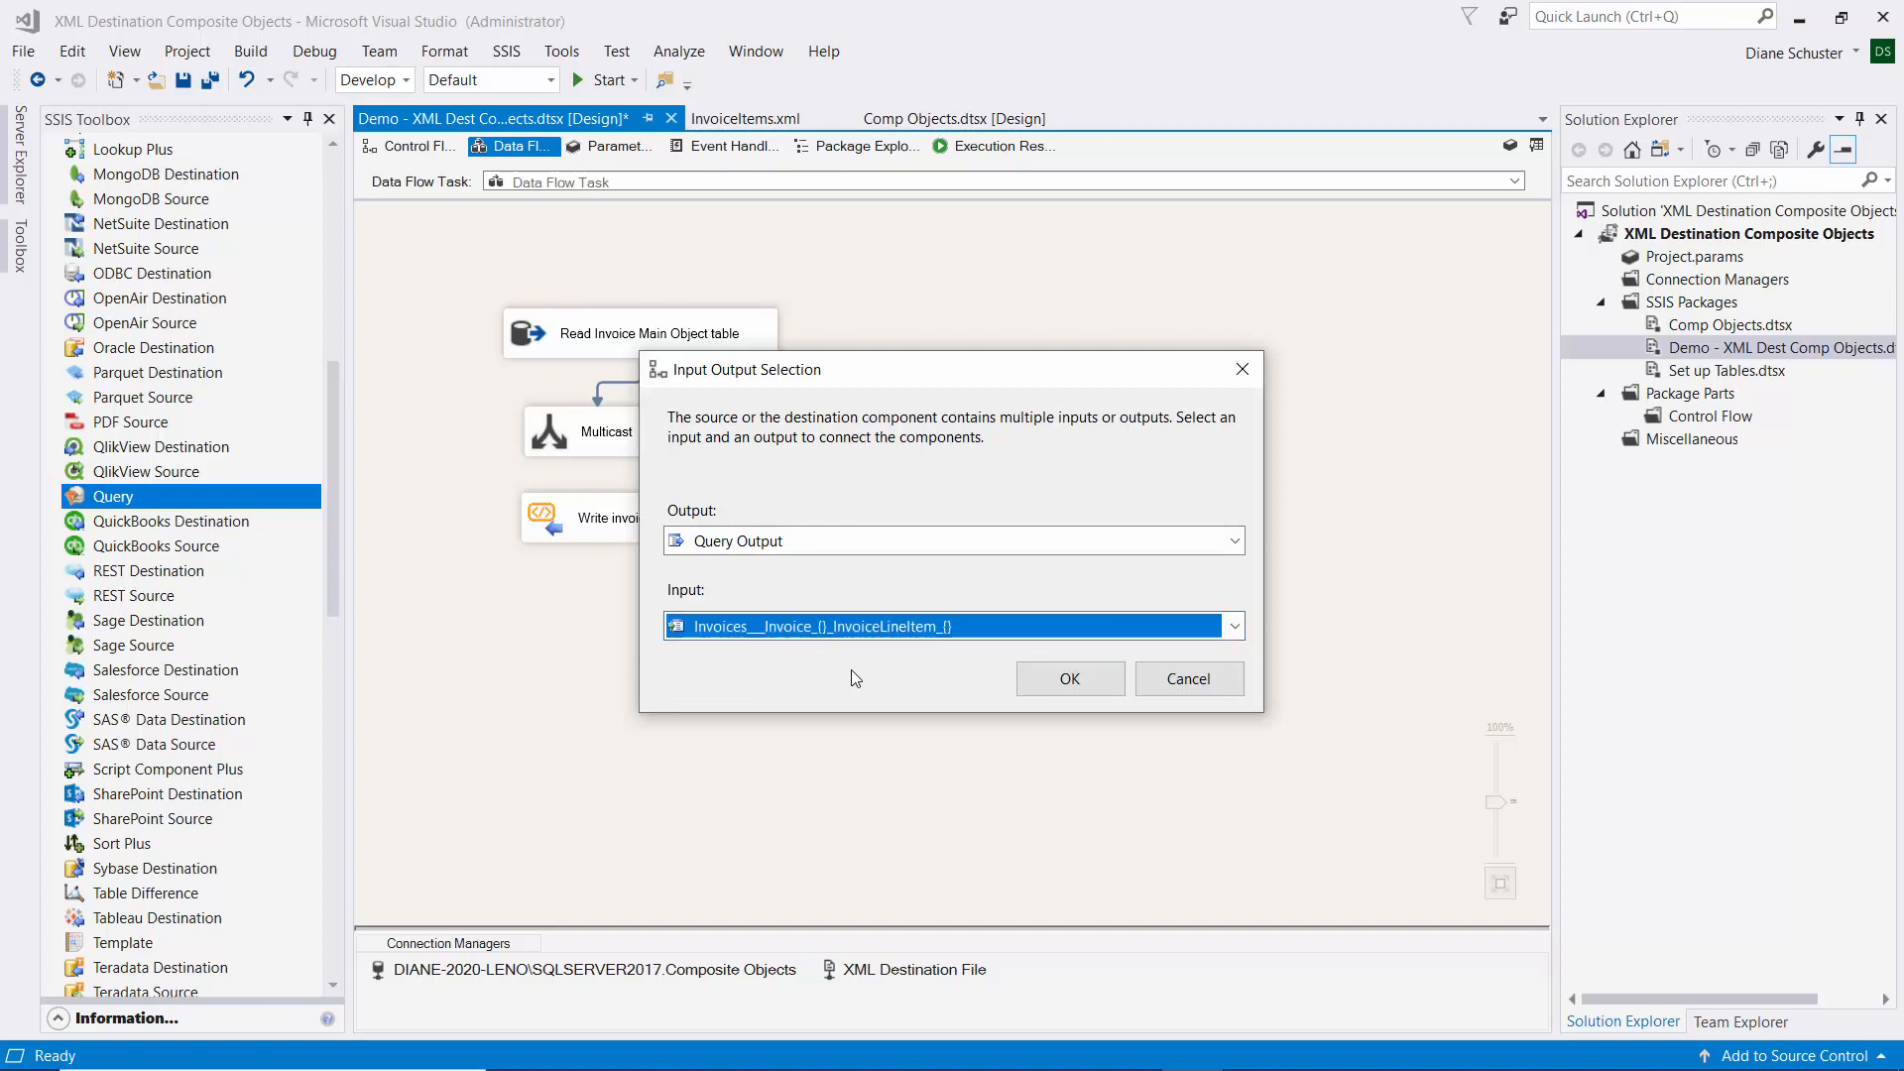
click(1087, 677)
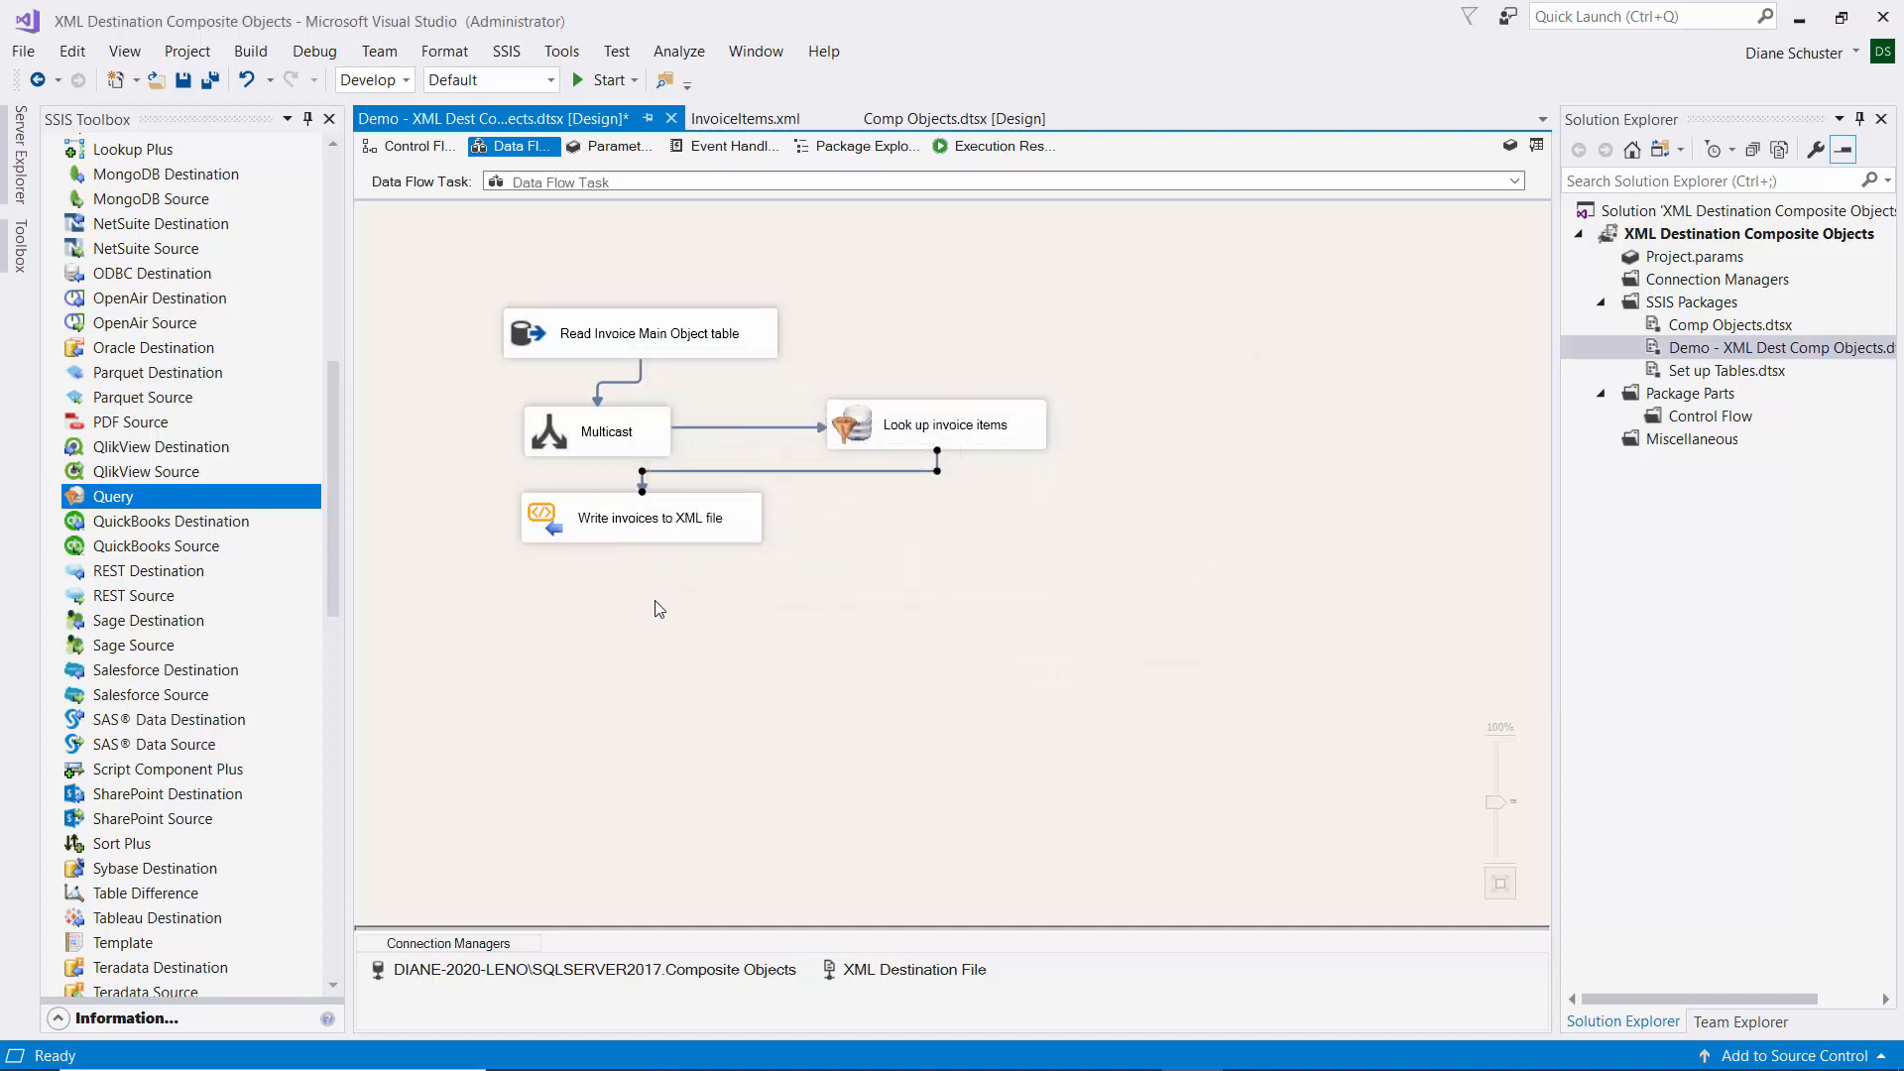
click(589, 425)
drag(611, 489, 614, 518)
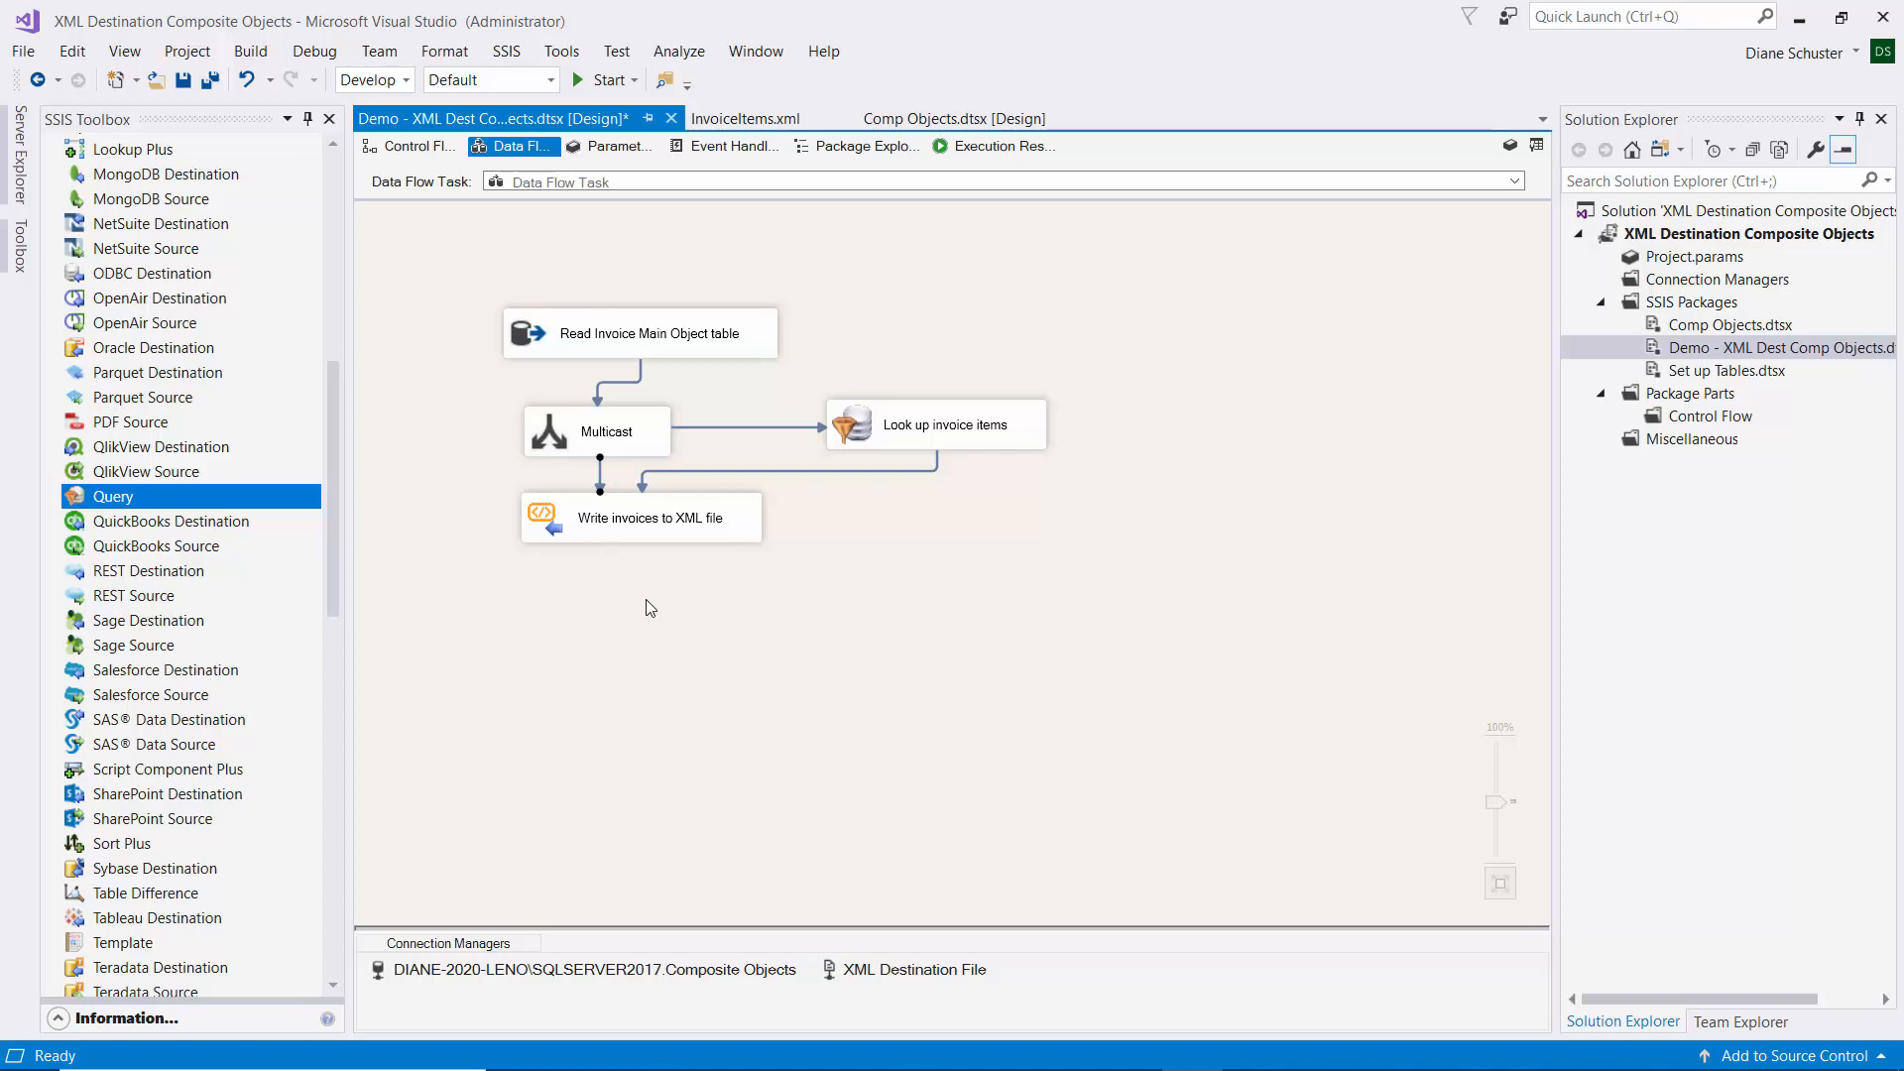
Show the XML writer's Mapping page maximized with the destination column list repositioned.
double_click(744, 516)
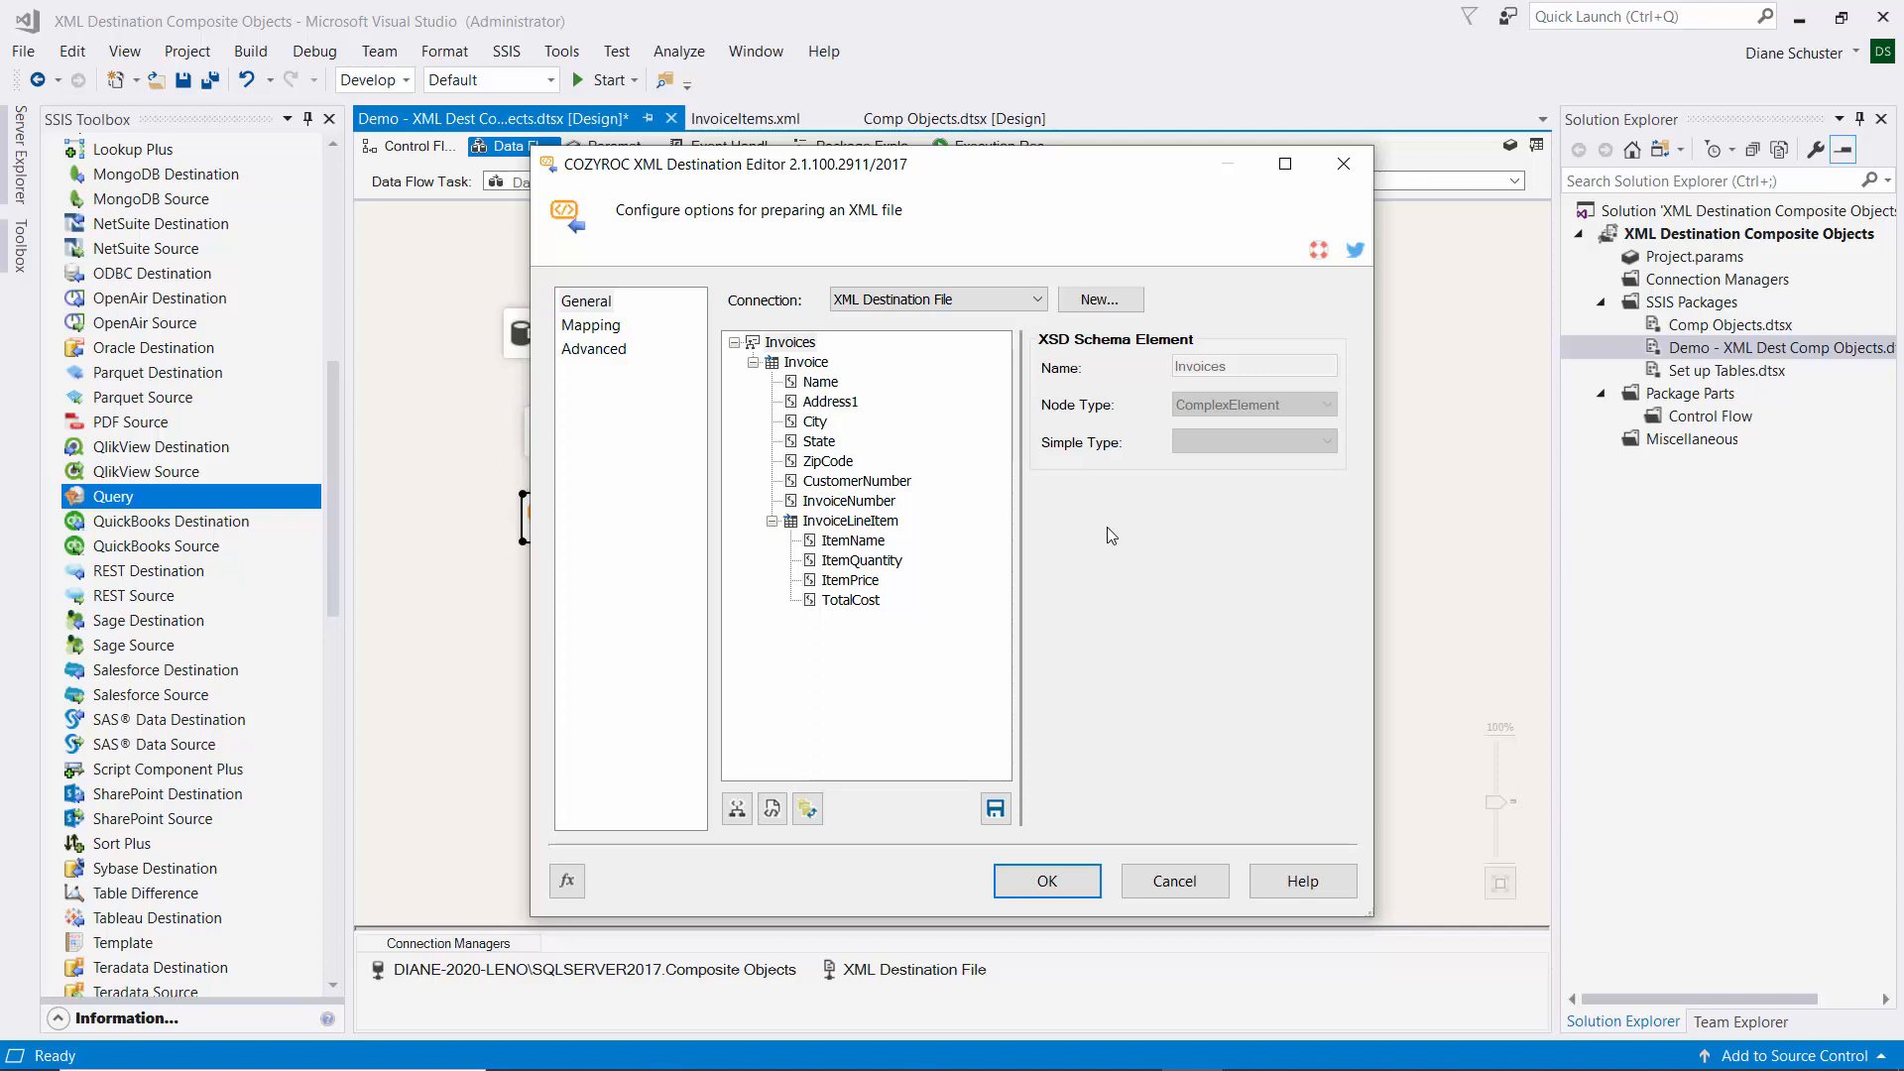
click(586, 328)
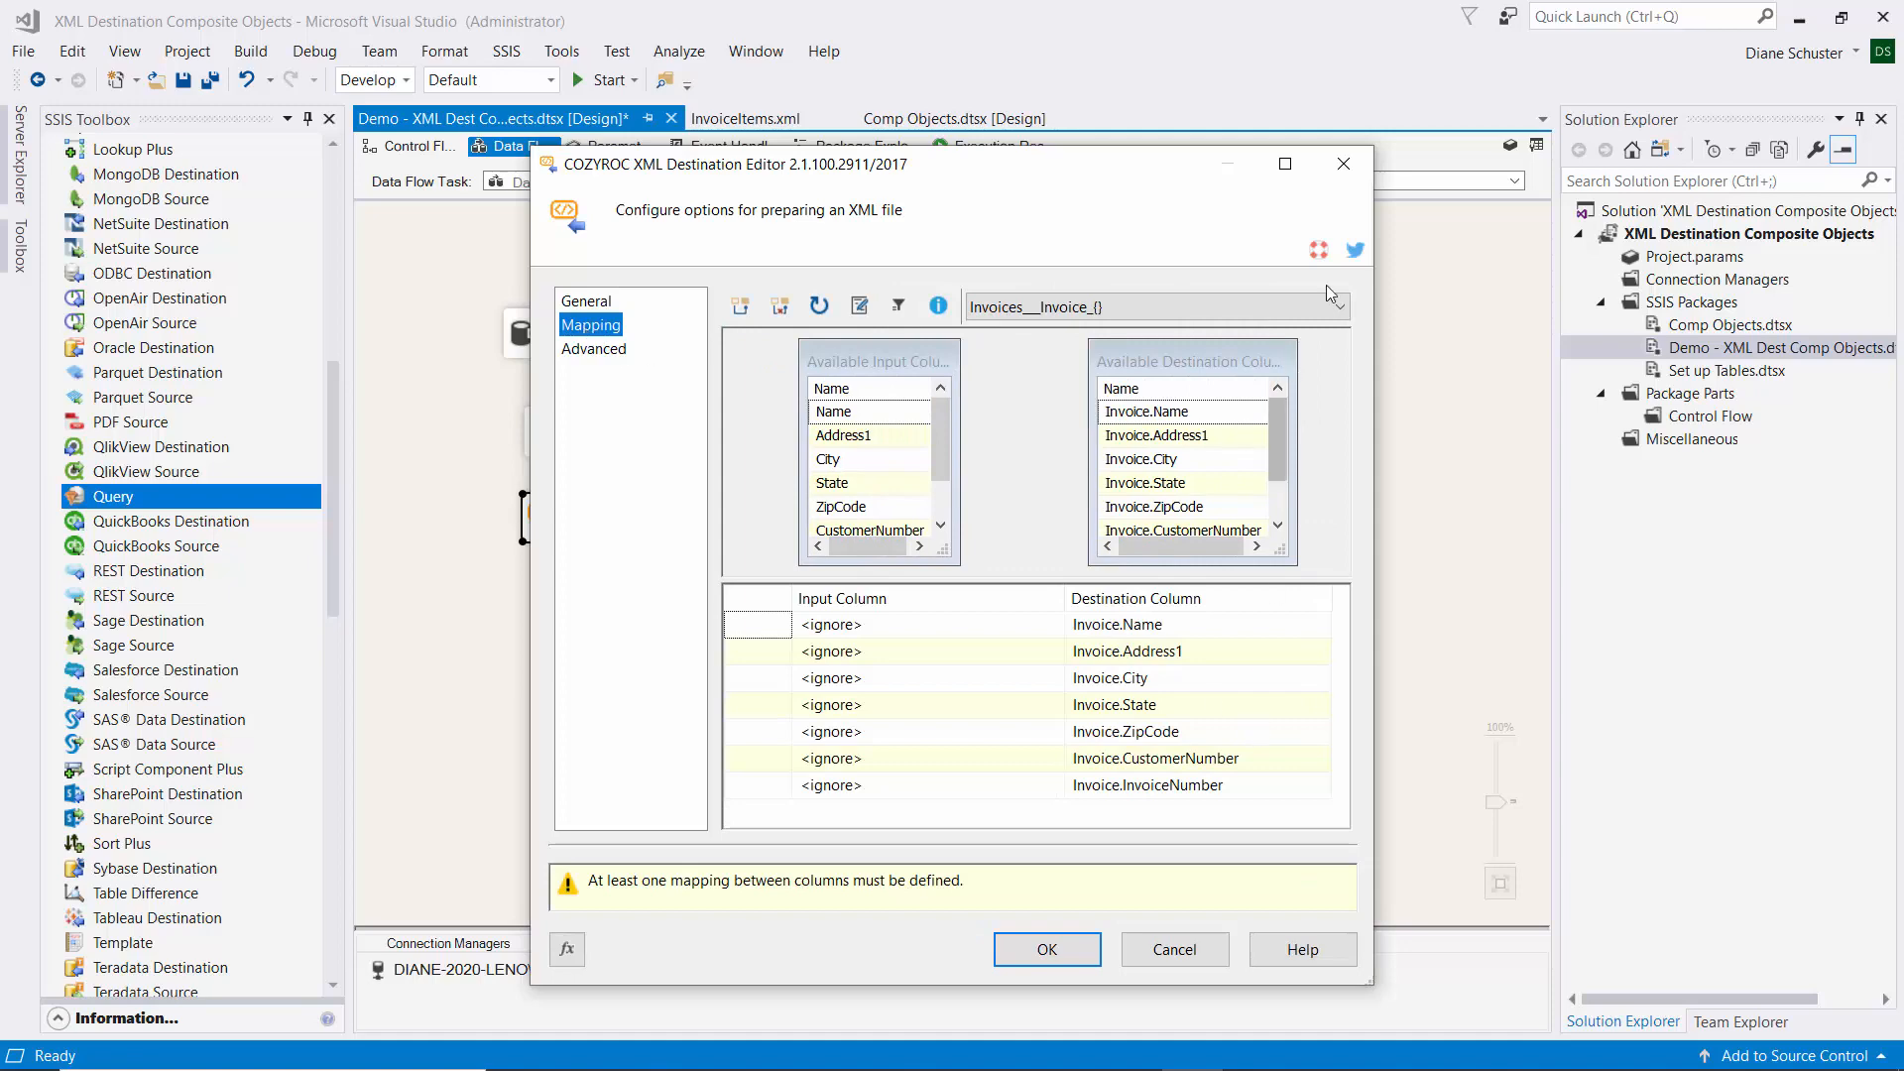
click(1285, 163)
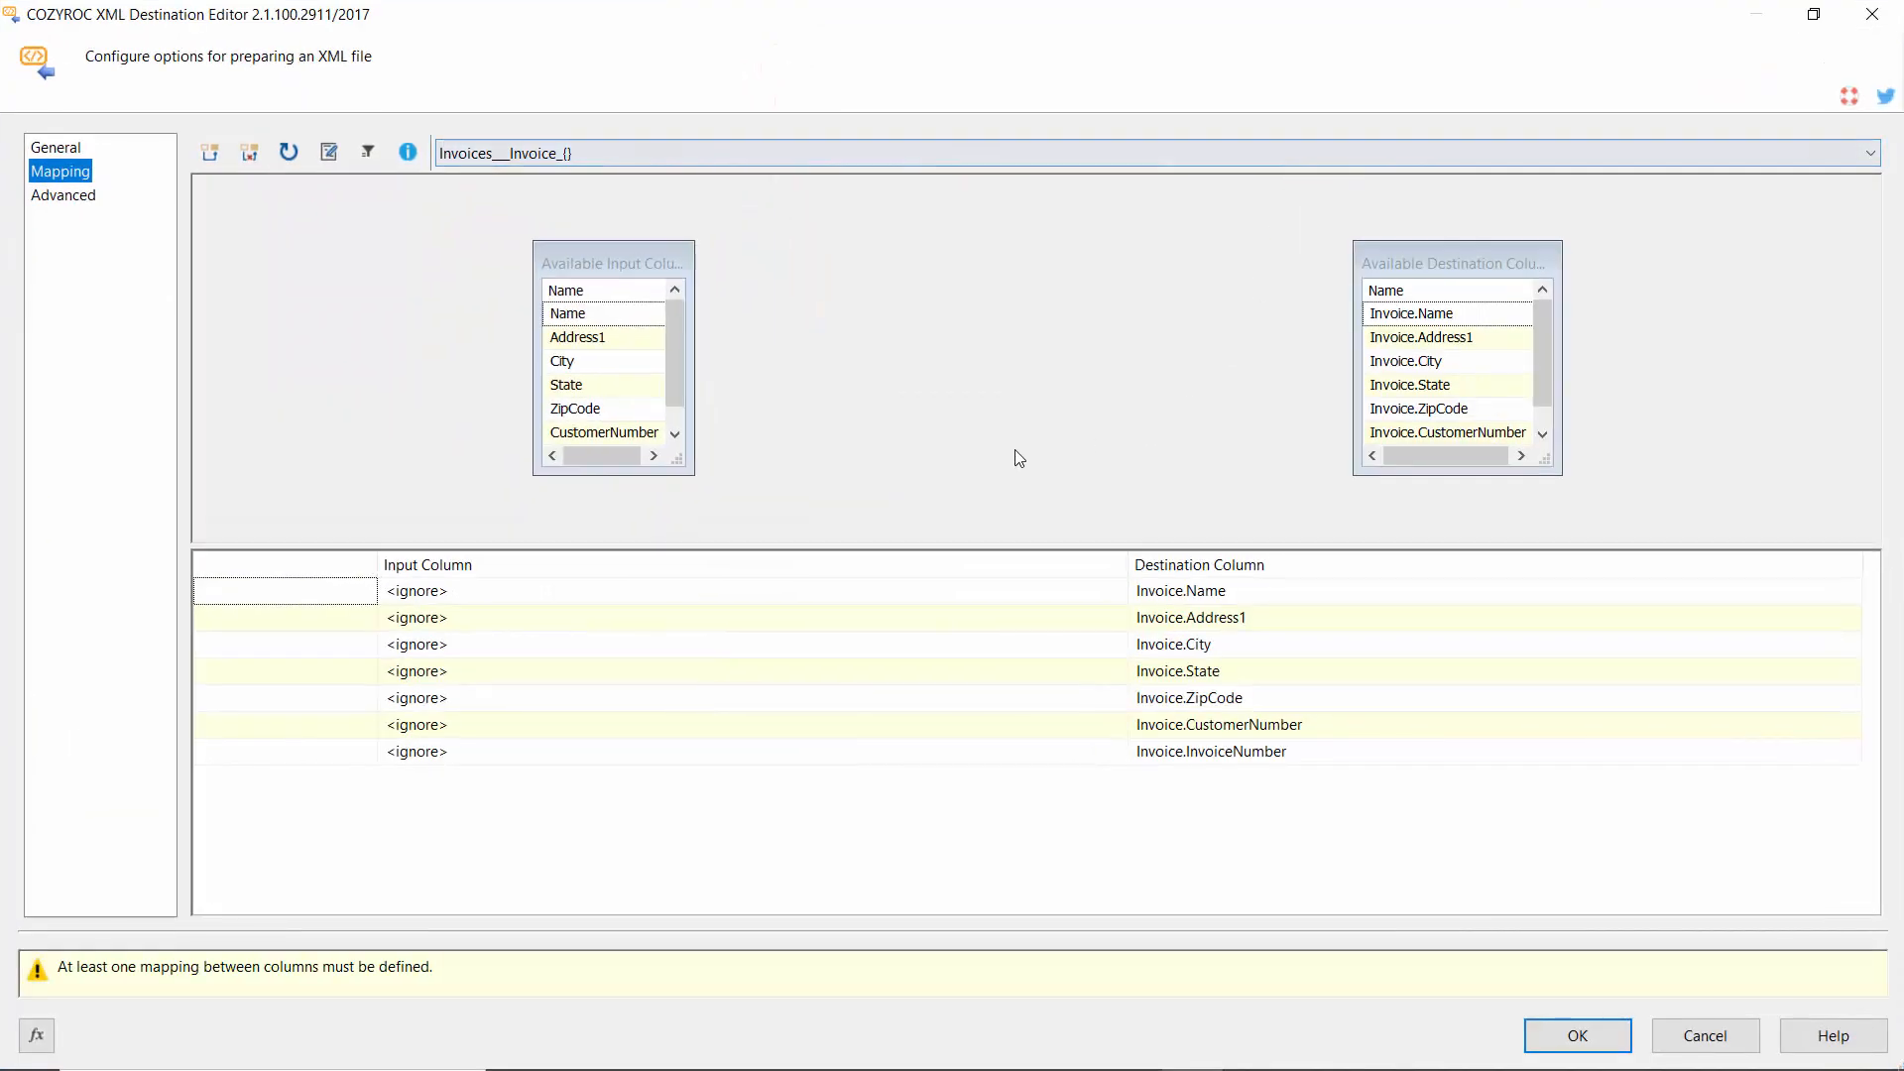
drag(1459, 263, 1239, 264)
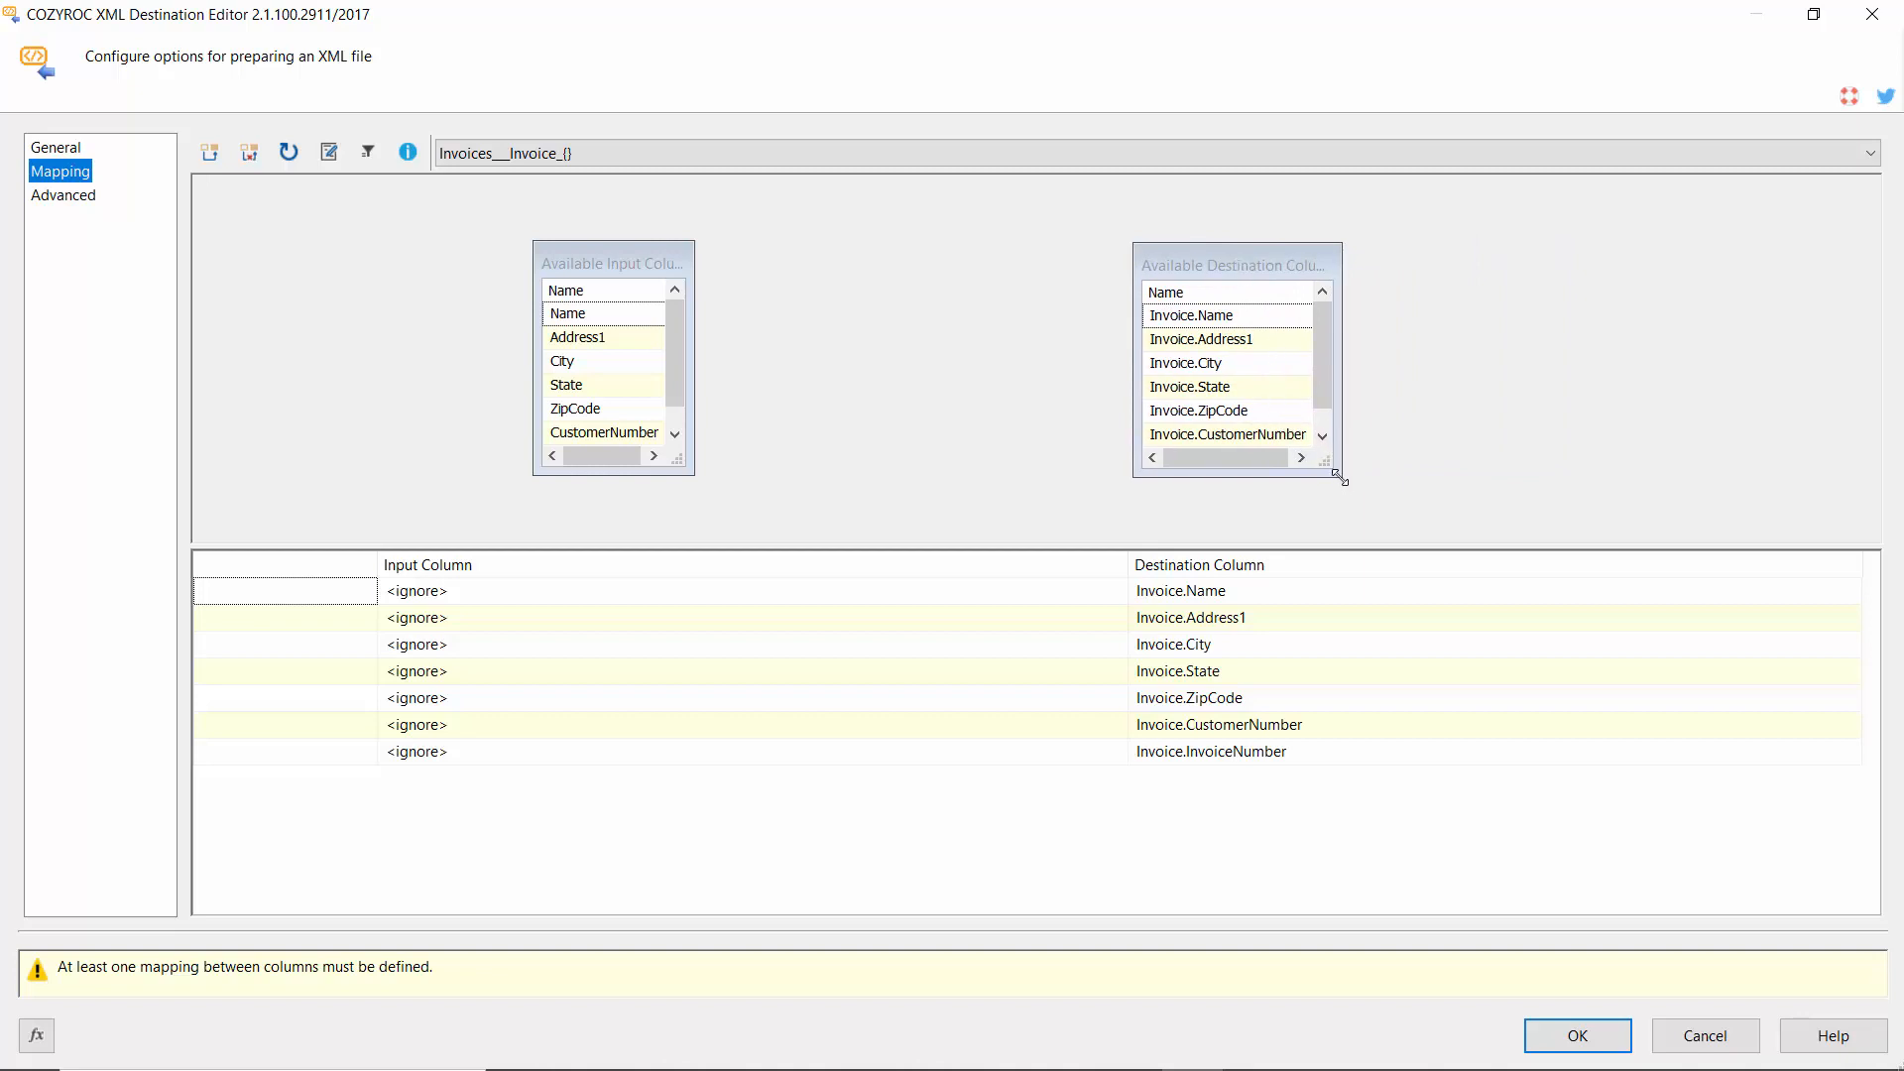
drag(1339, 480, 1360, 503)
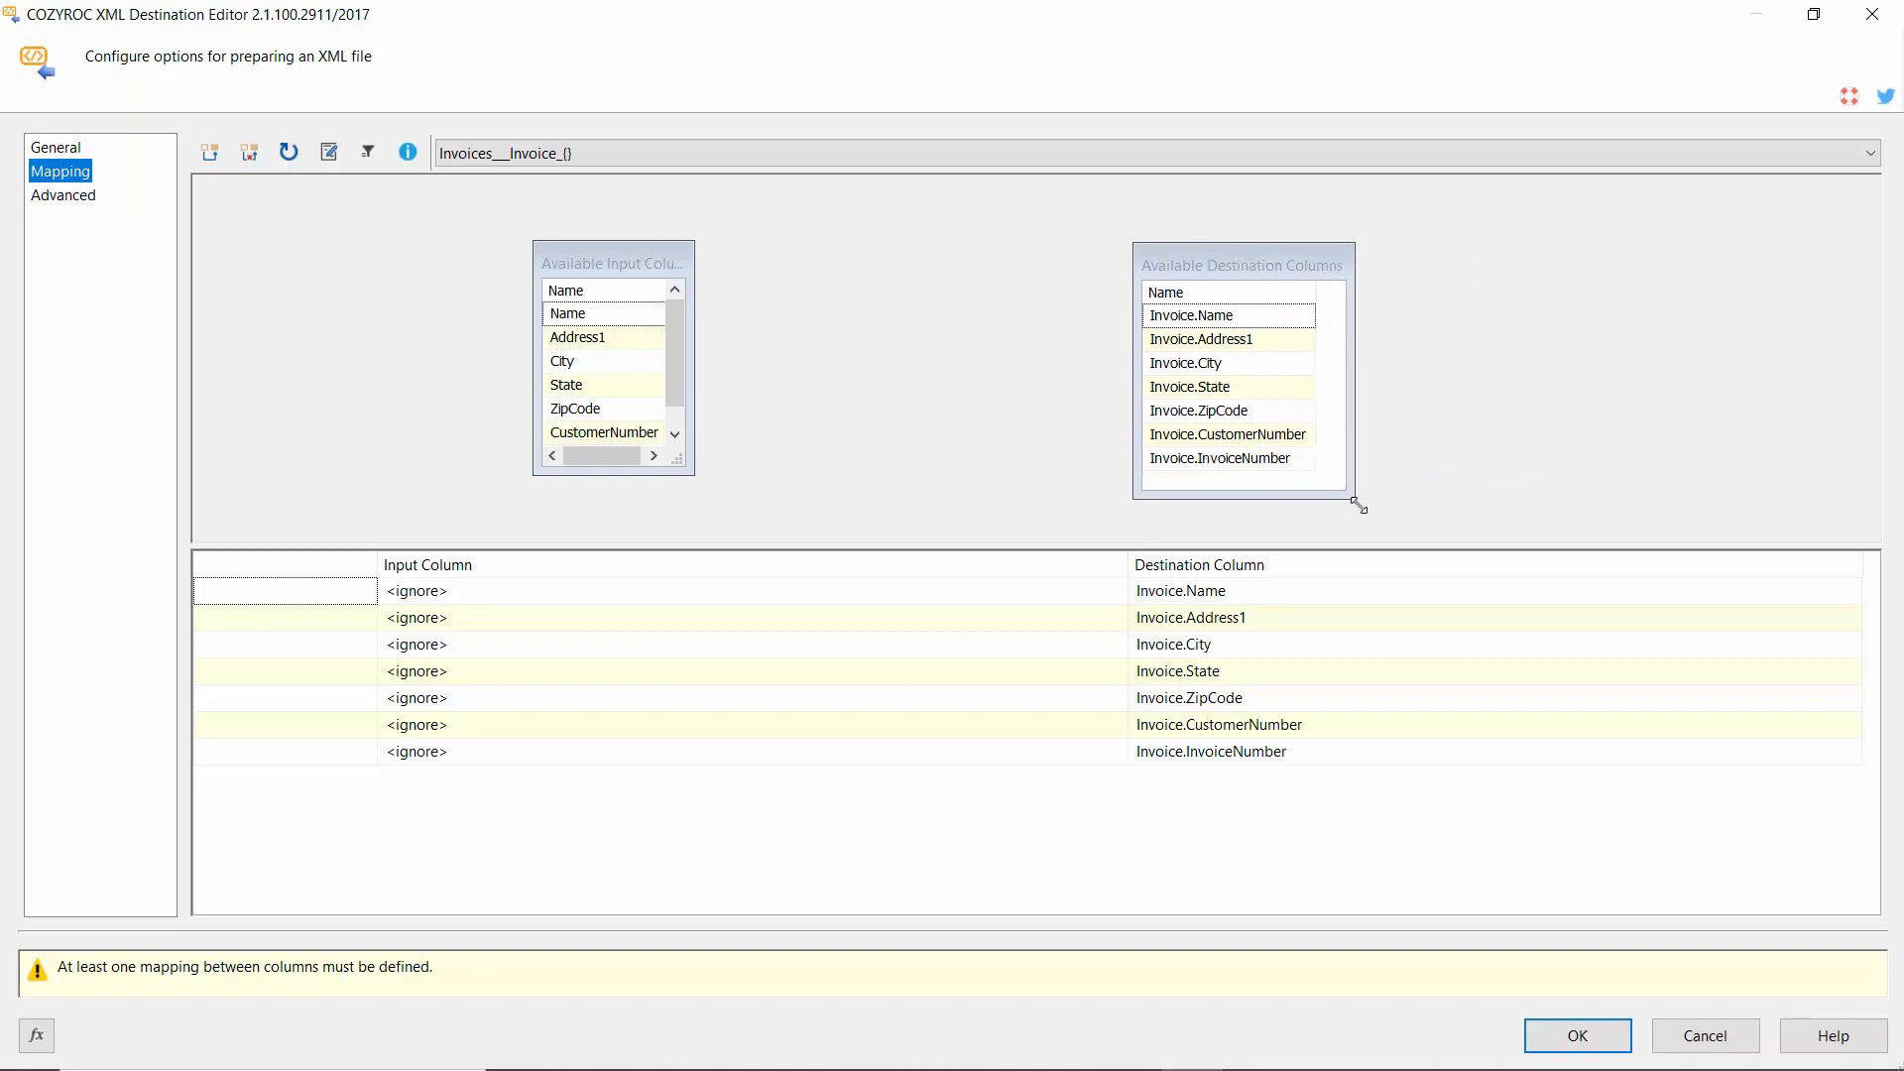
right_click(647, 315)
Map Name, Address1, City, State, ZipCode, CustomerNumber and InvoiceNumber to their Invoice.* columns.
drag(650, 313, 1156, 317)
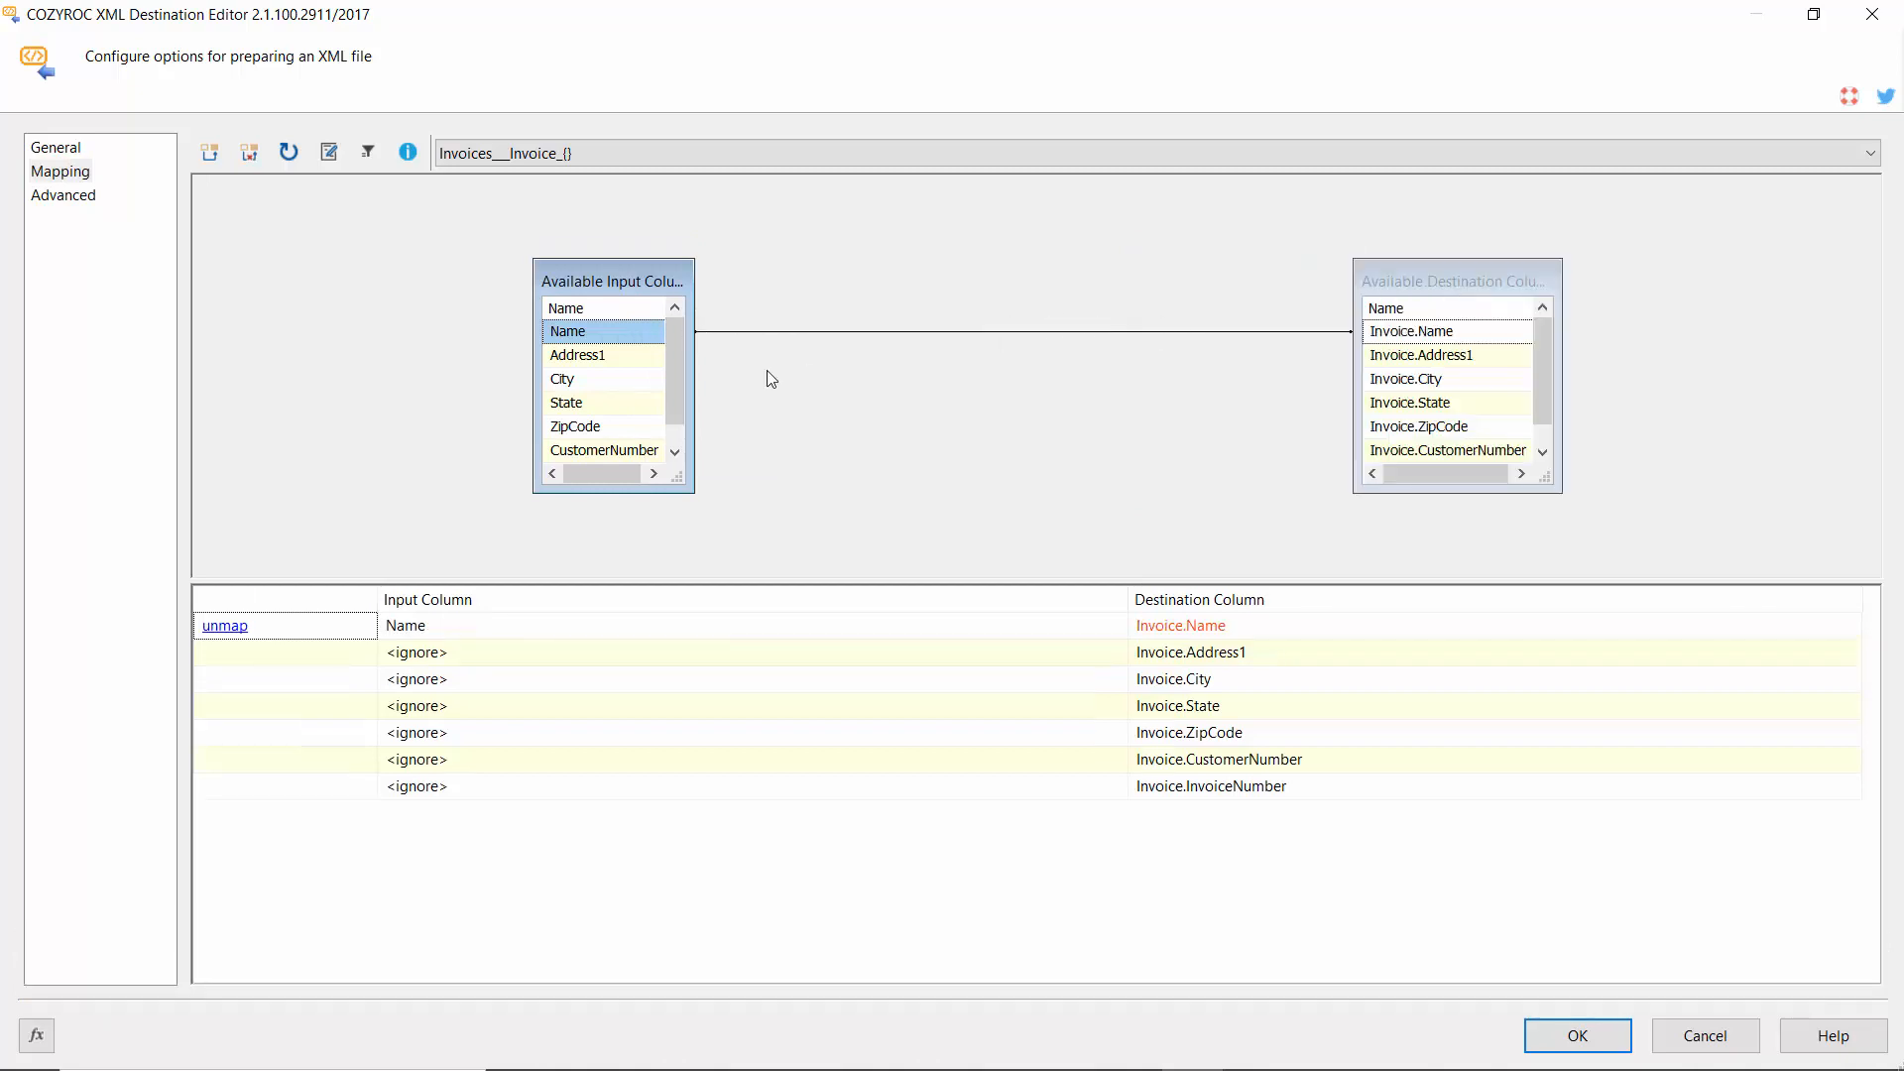
drag(623, 356, 1386, 362)
drag(632, 384, 1361, 379)
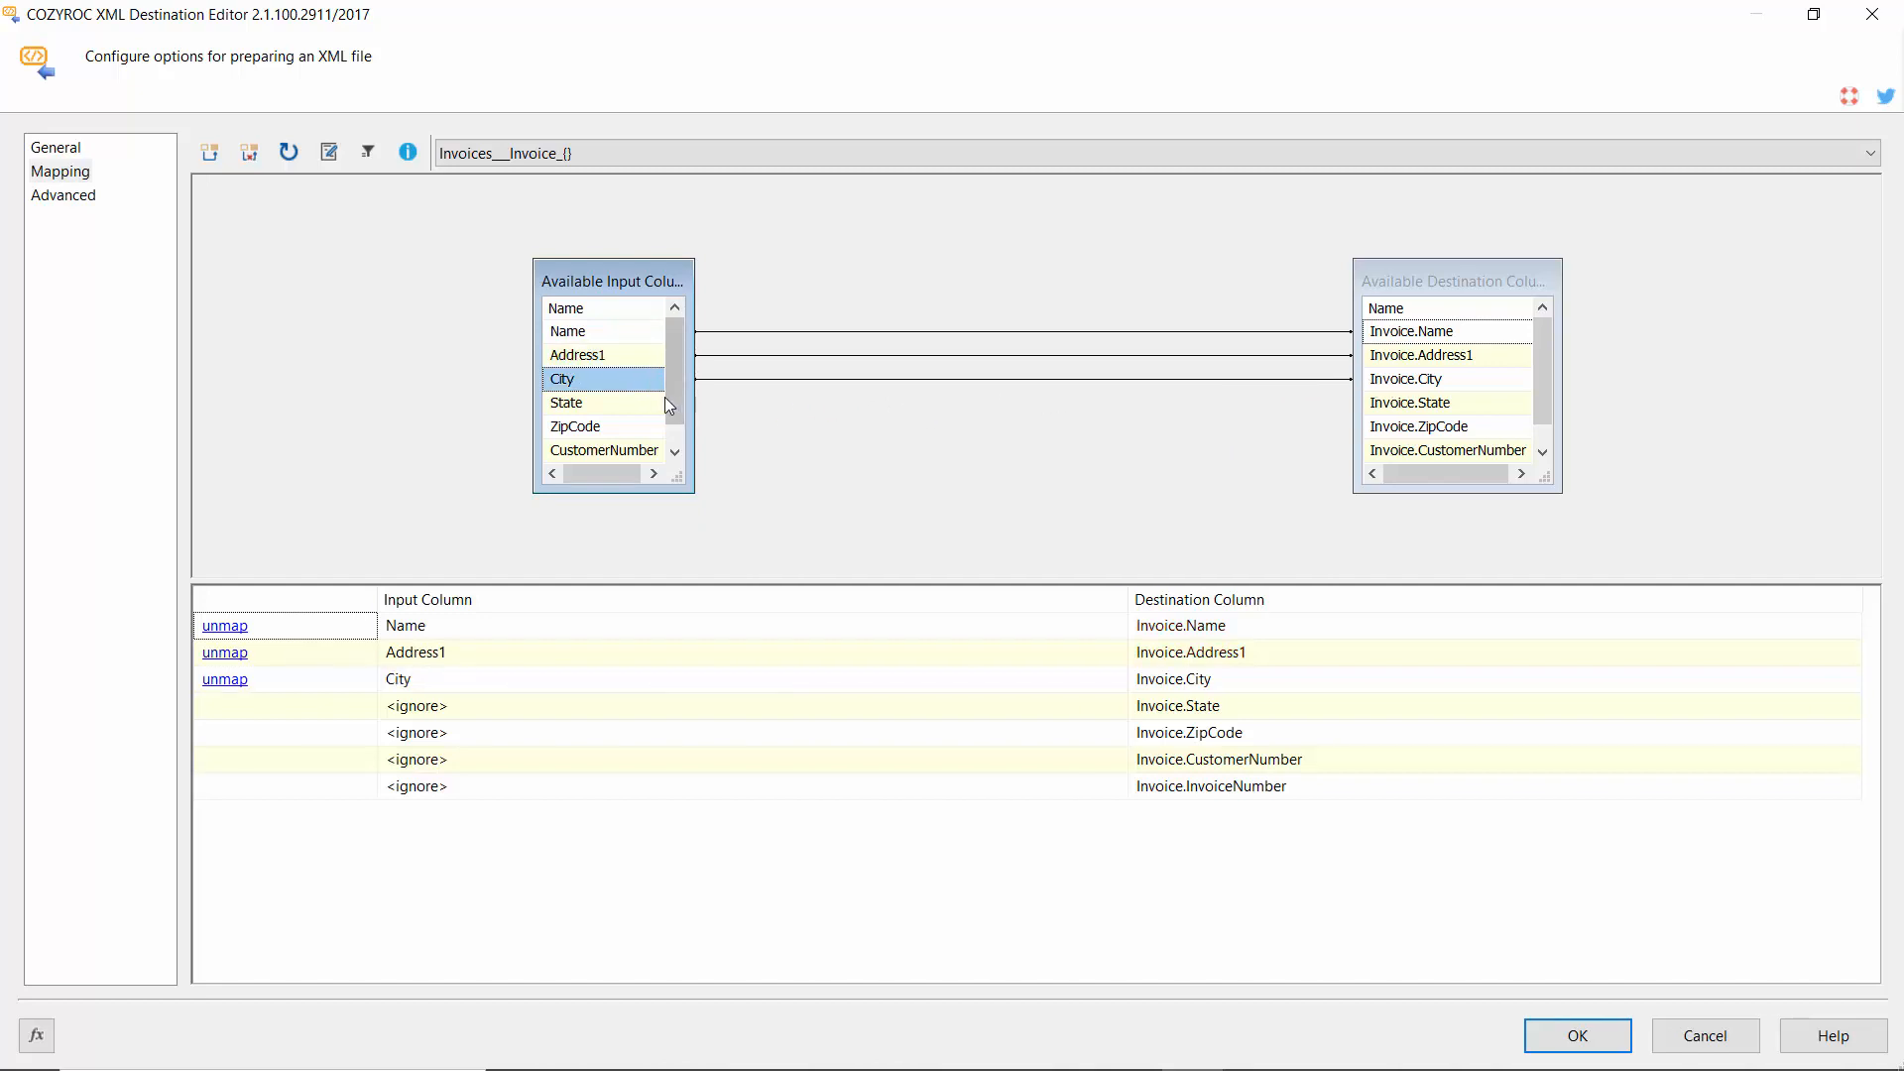
drag(644, 402, 1391, 412)
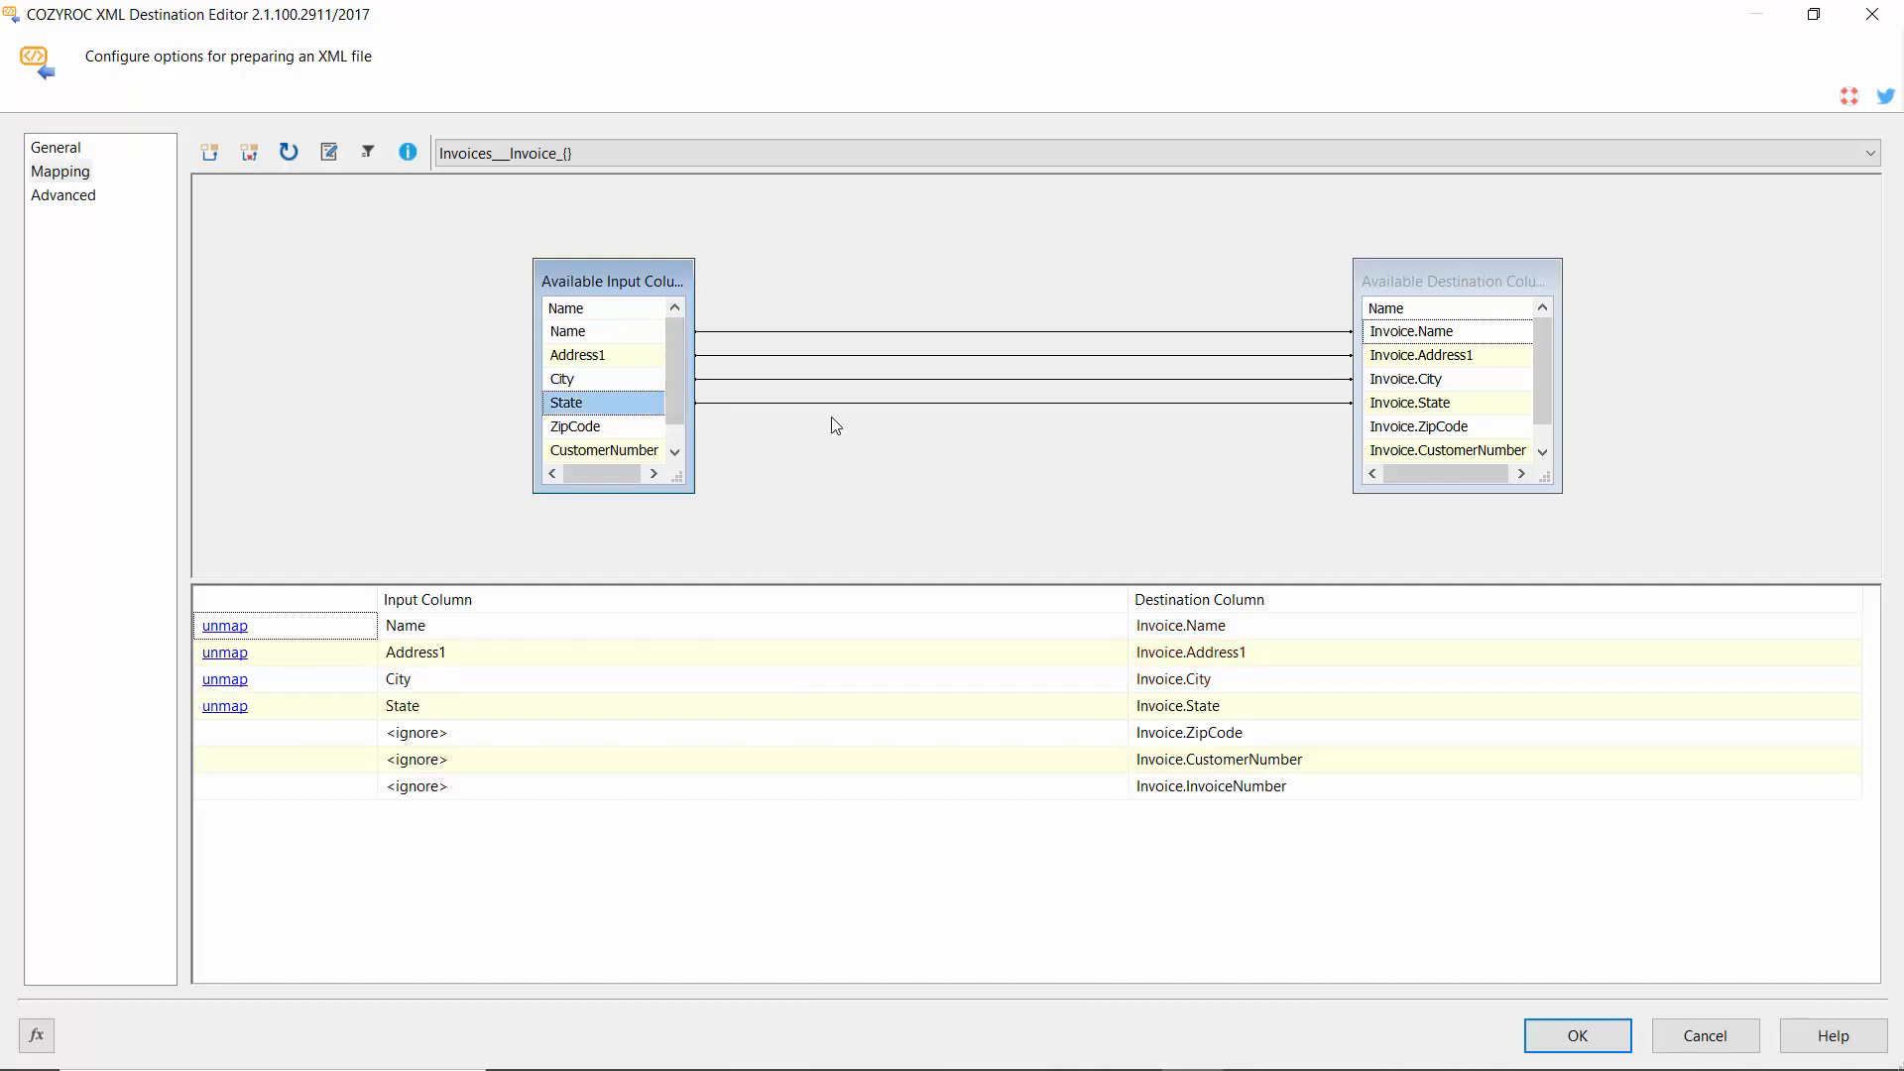
drag(640, 426, 1384, 438)
drag(704, 510, 710, 527)
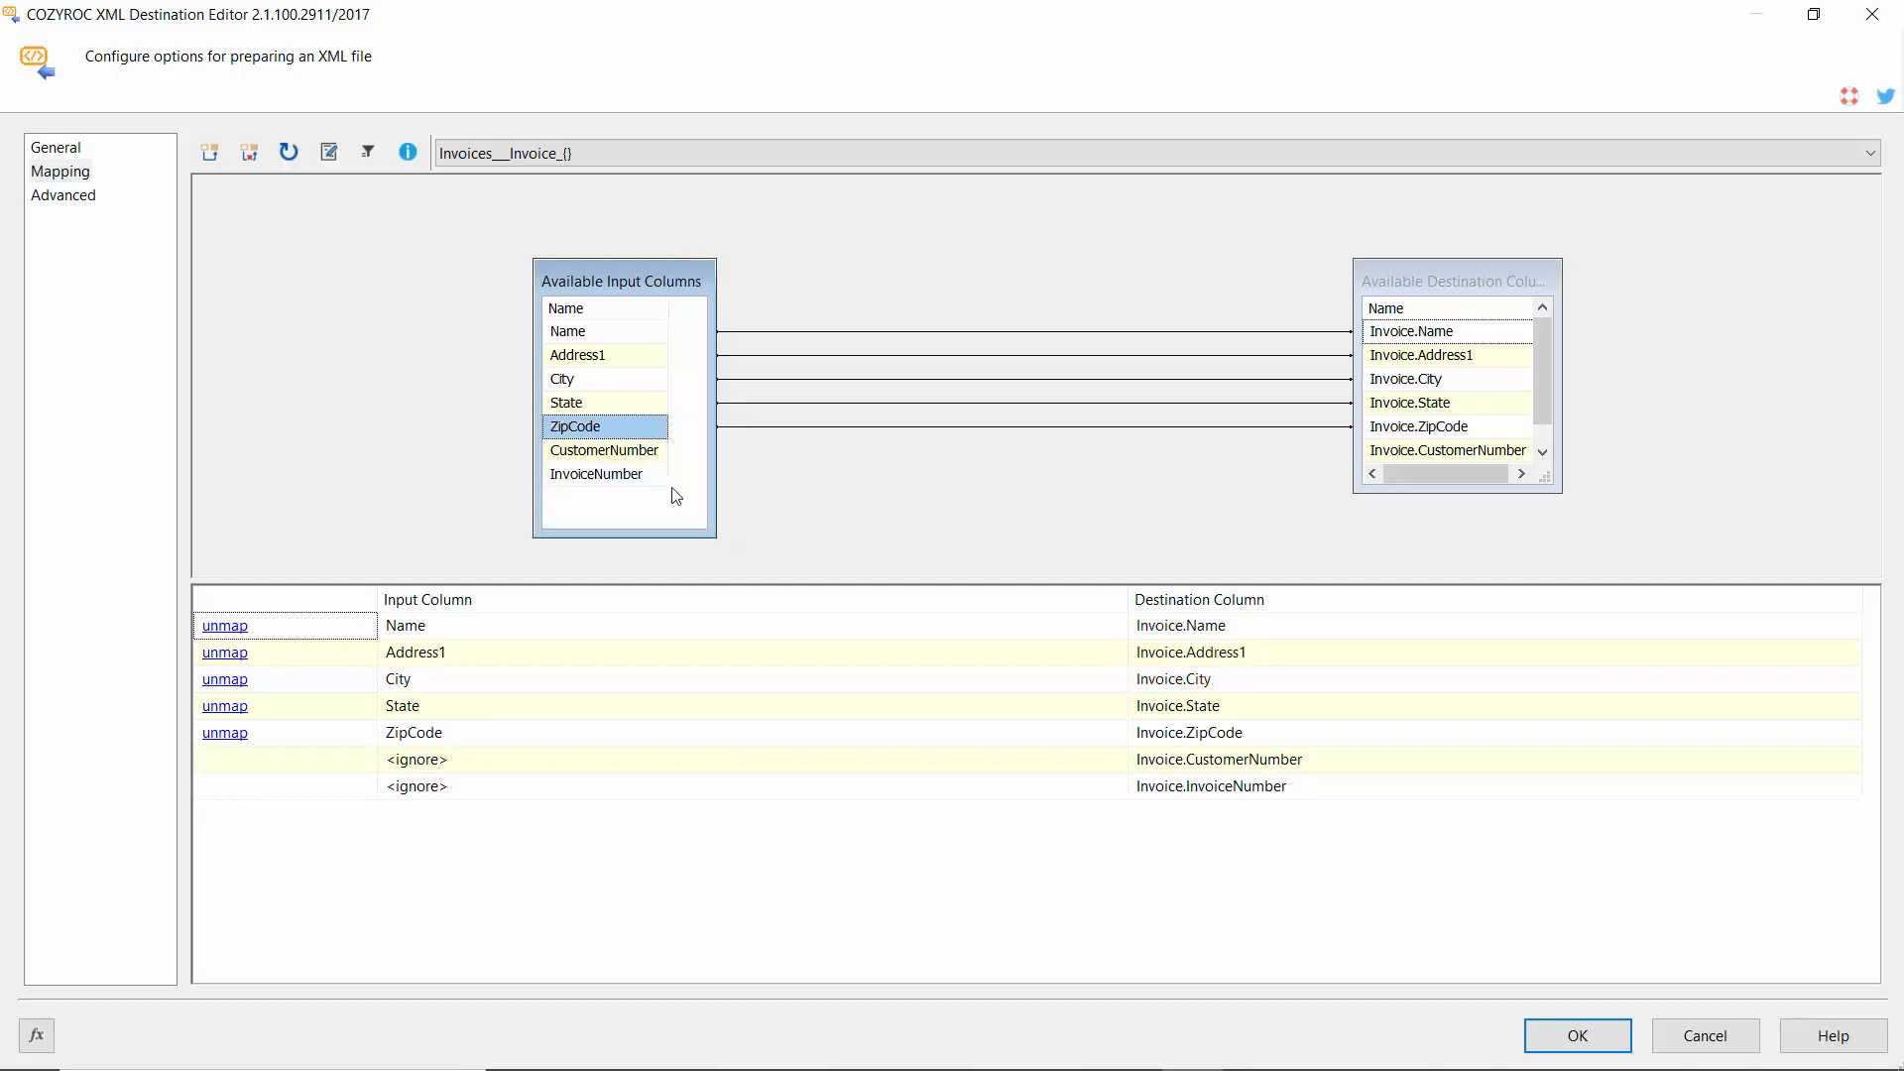
drag(657, 452, 1382, 454)
drag(1559, 491, 1579, 524)
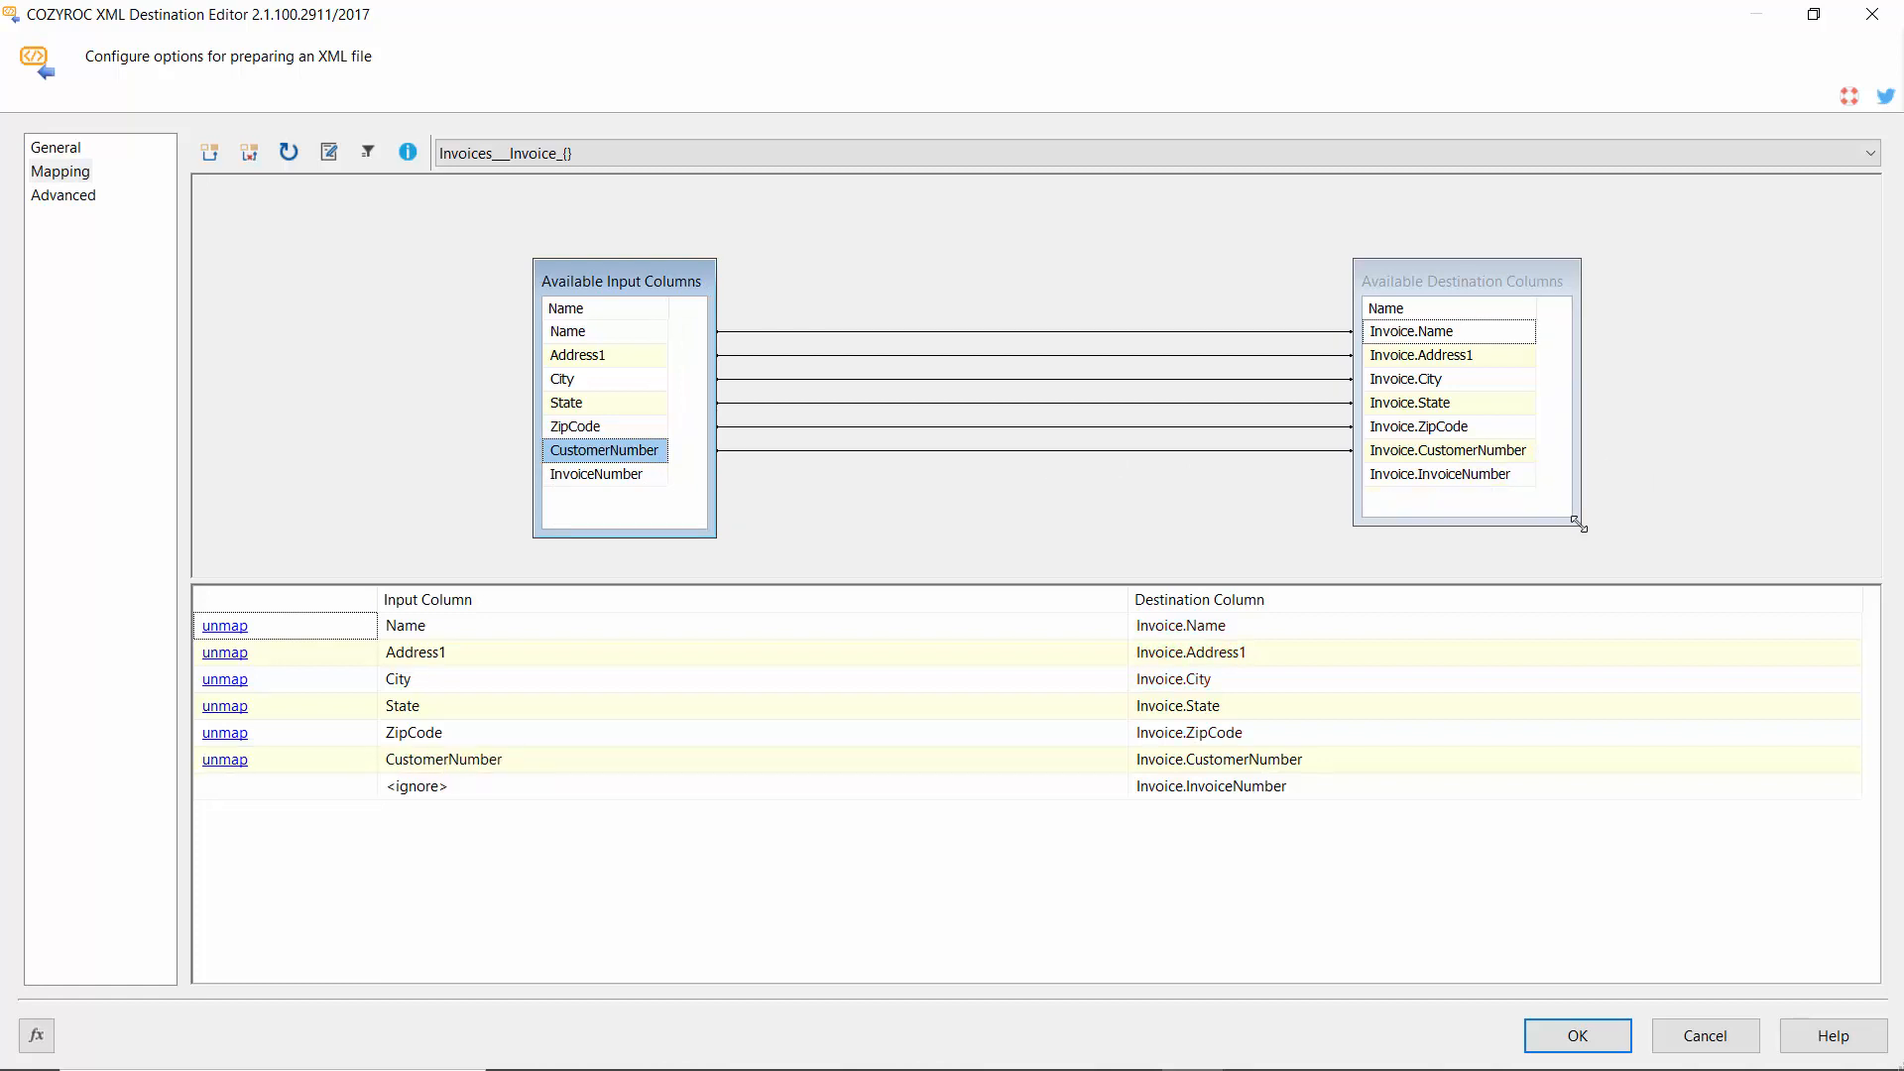
click(642, 479)
drag(642, 479, 1394, 493)
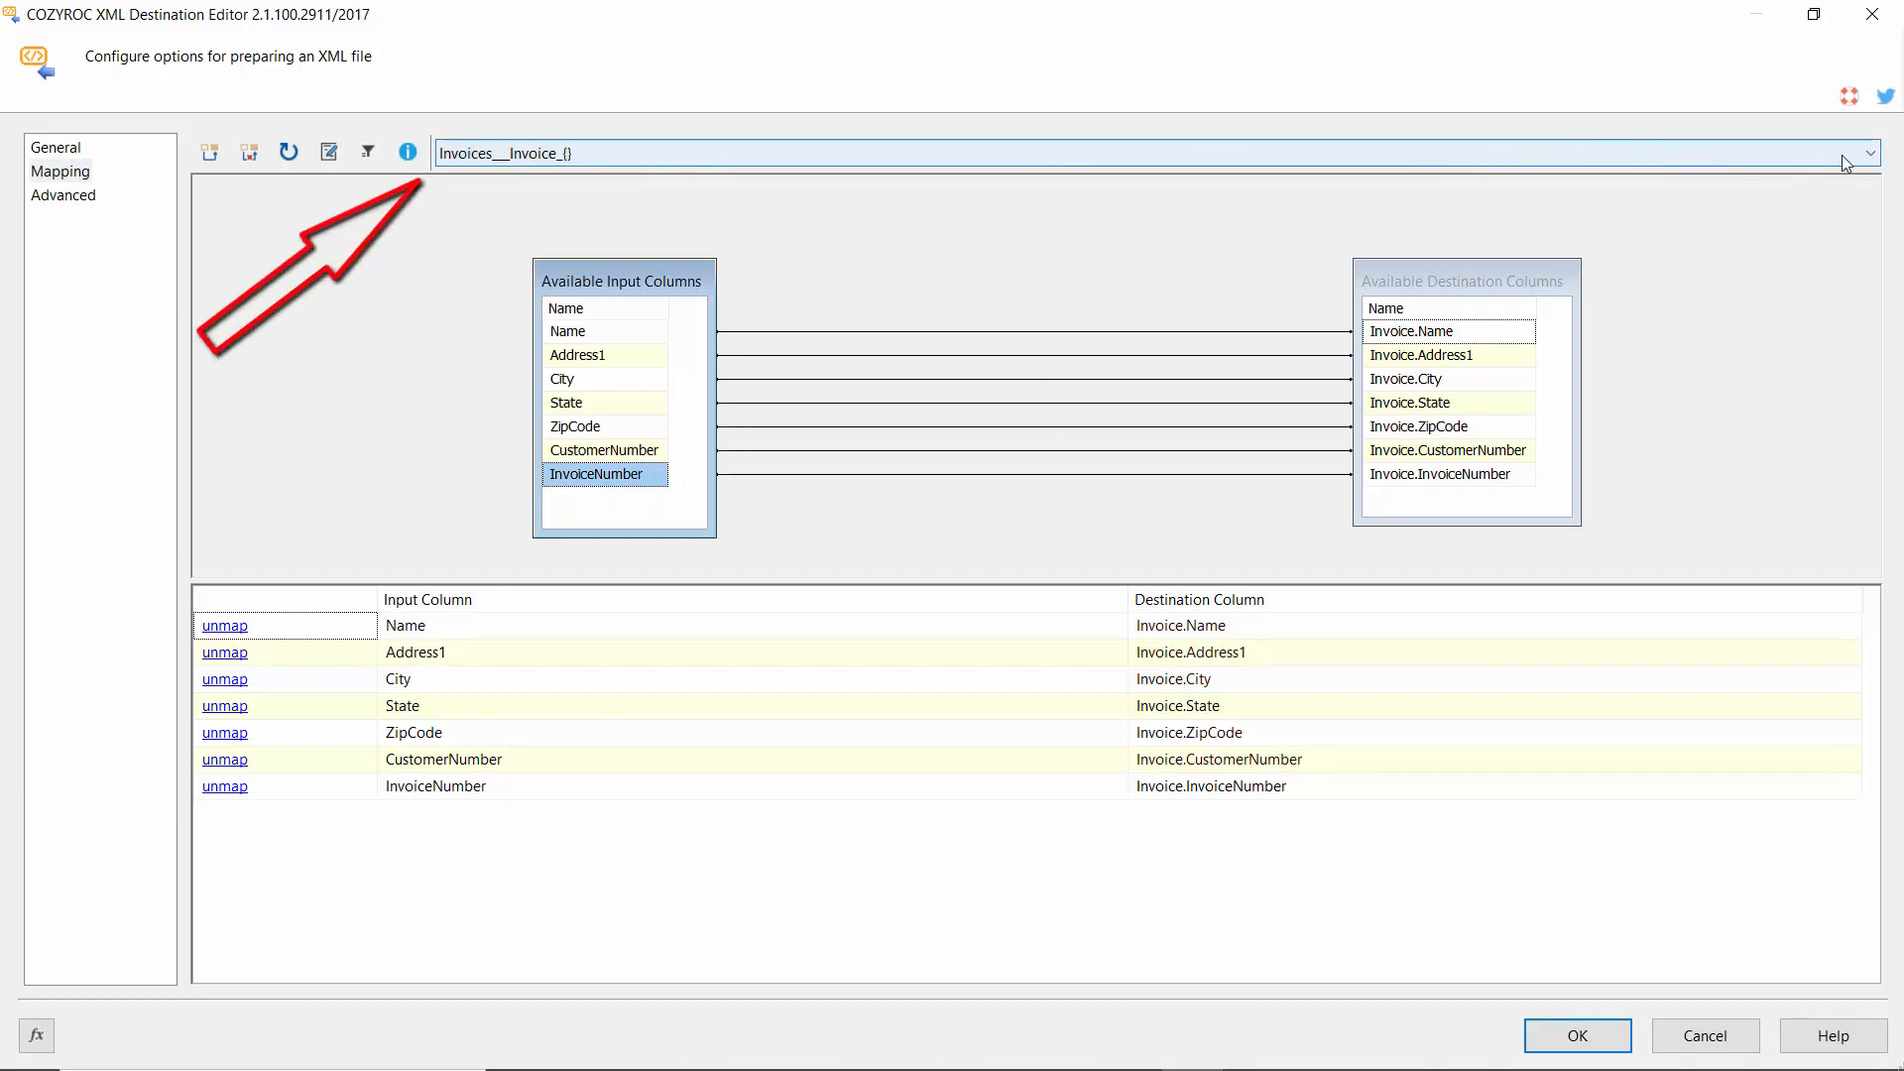
click(1870, 155)
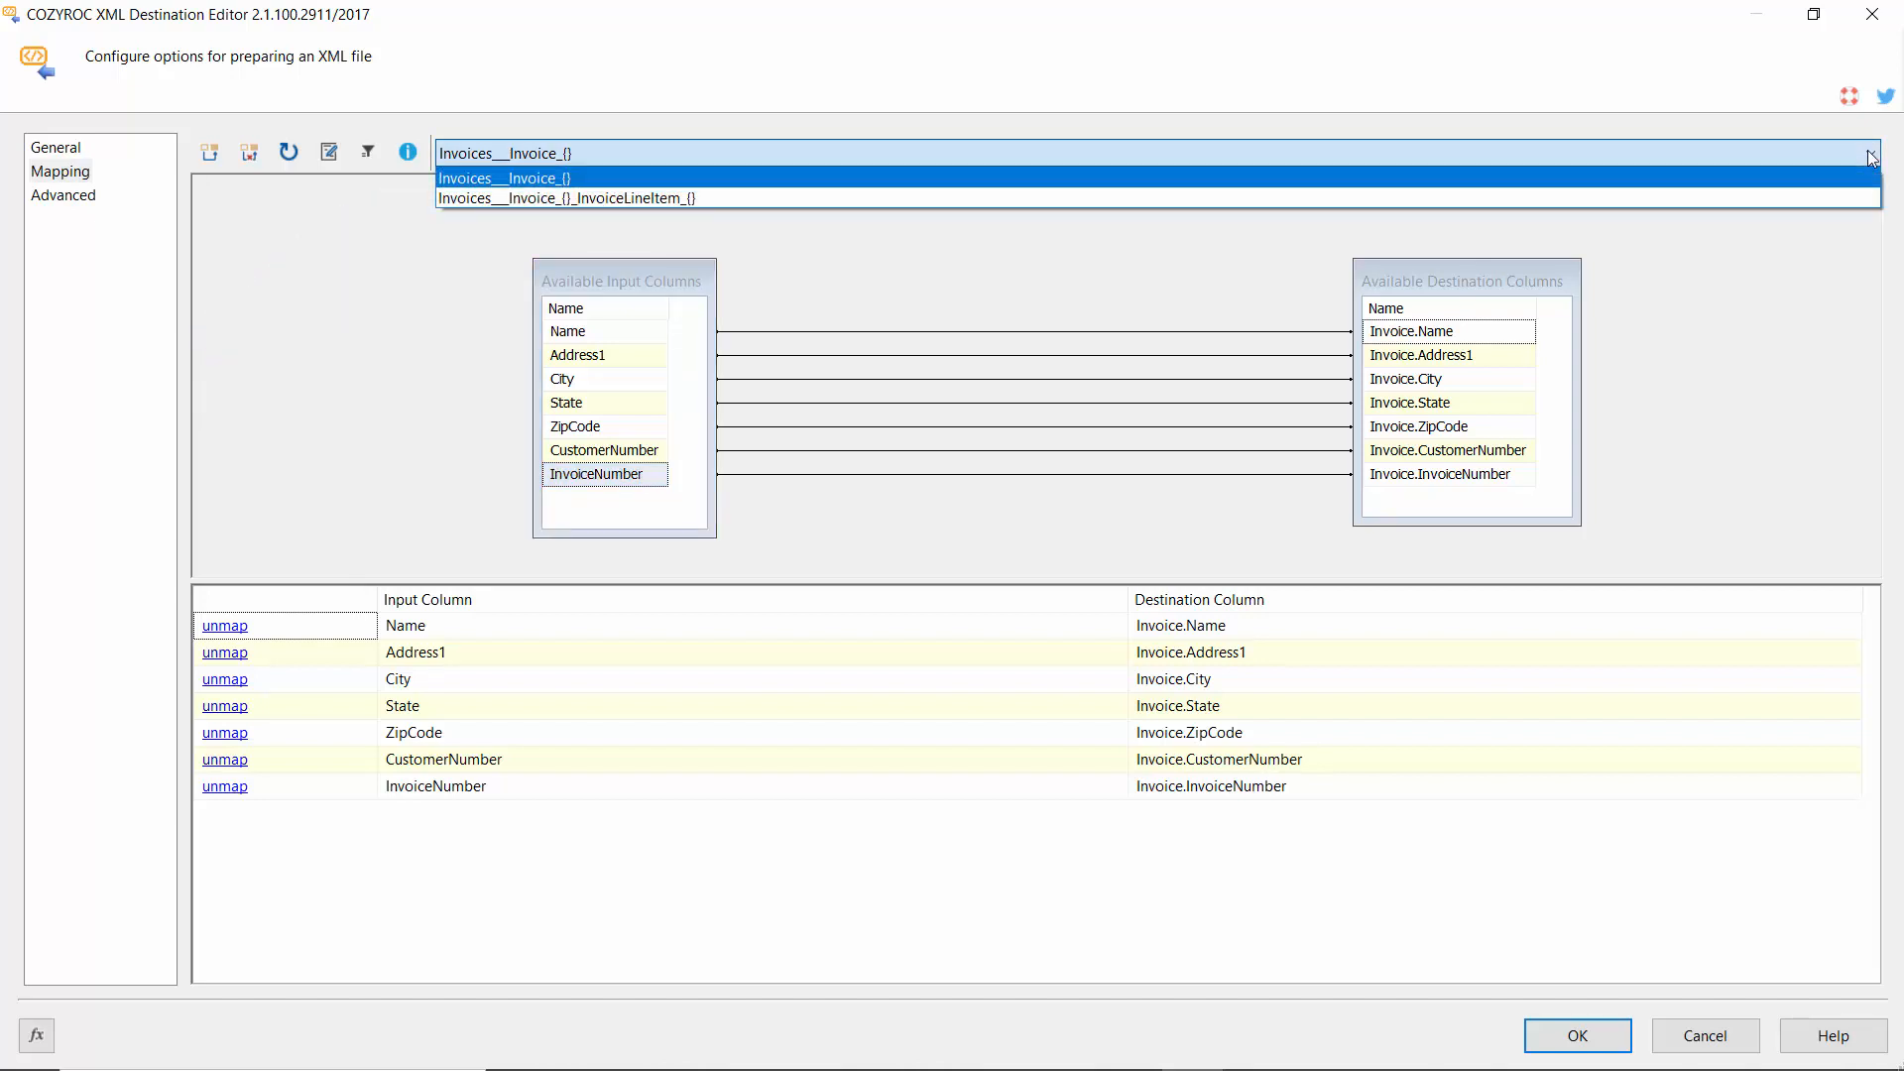
Map ItemName, ItemPrice, ItemQuantity and TotalCost to their InvoiceLineItem destination columns and confirm.
click(698, 198)
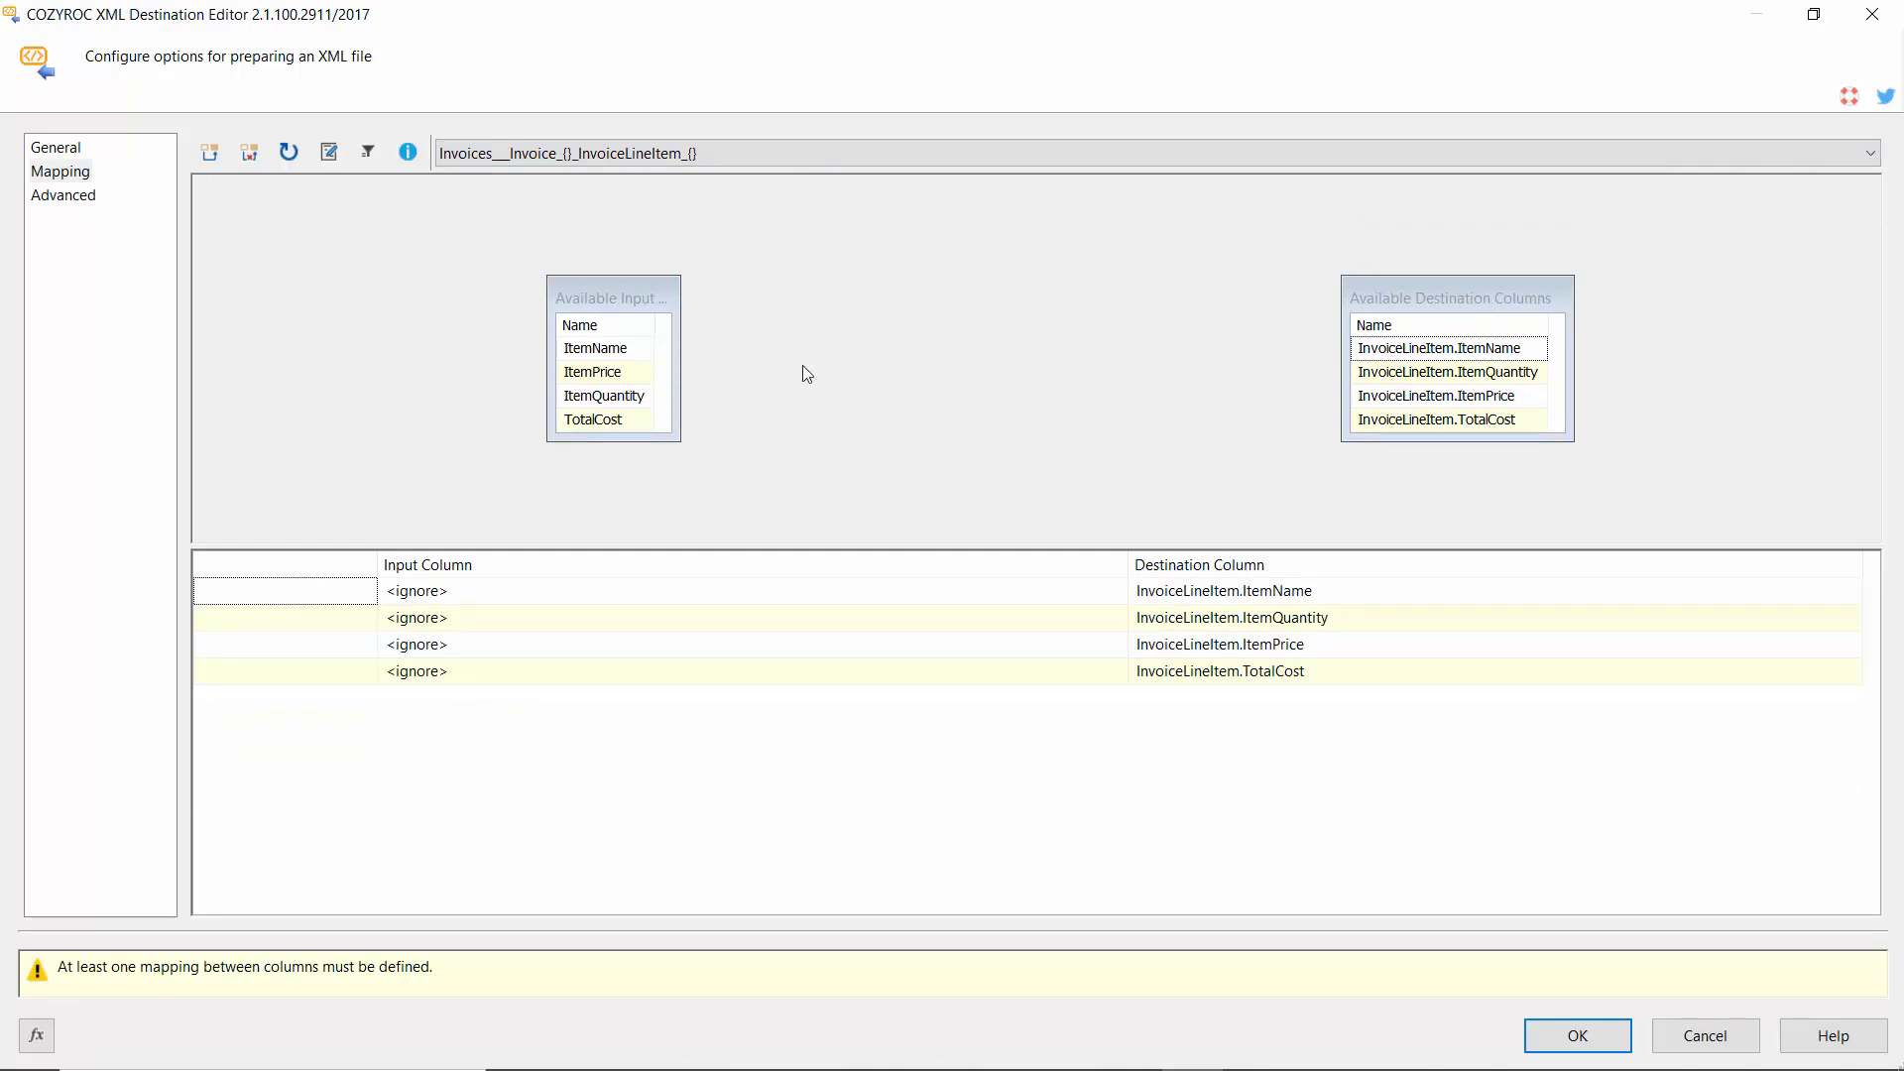
drag(680, 442, 701, 476)
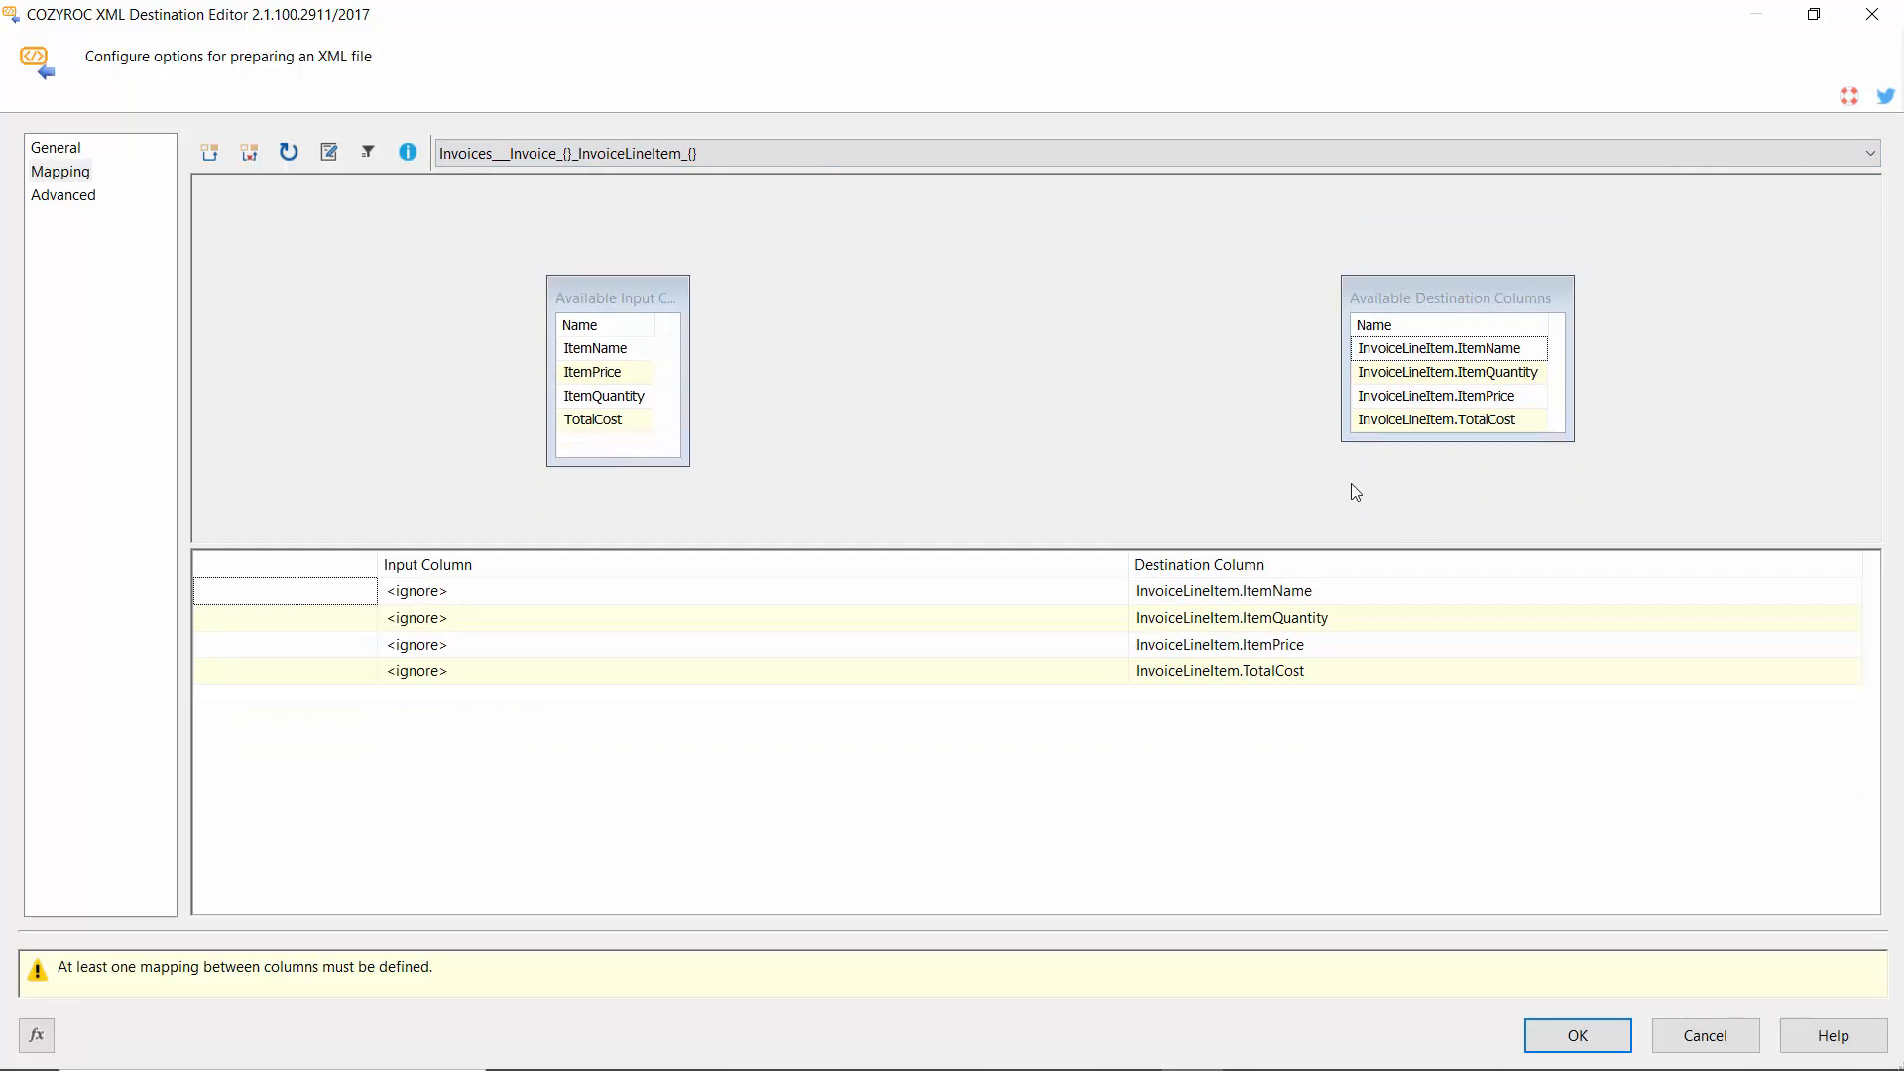
drag(1568, 434, 1578, 455)
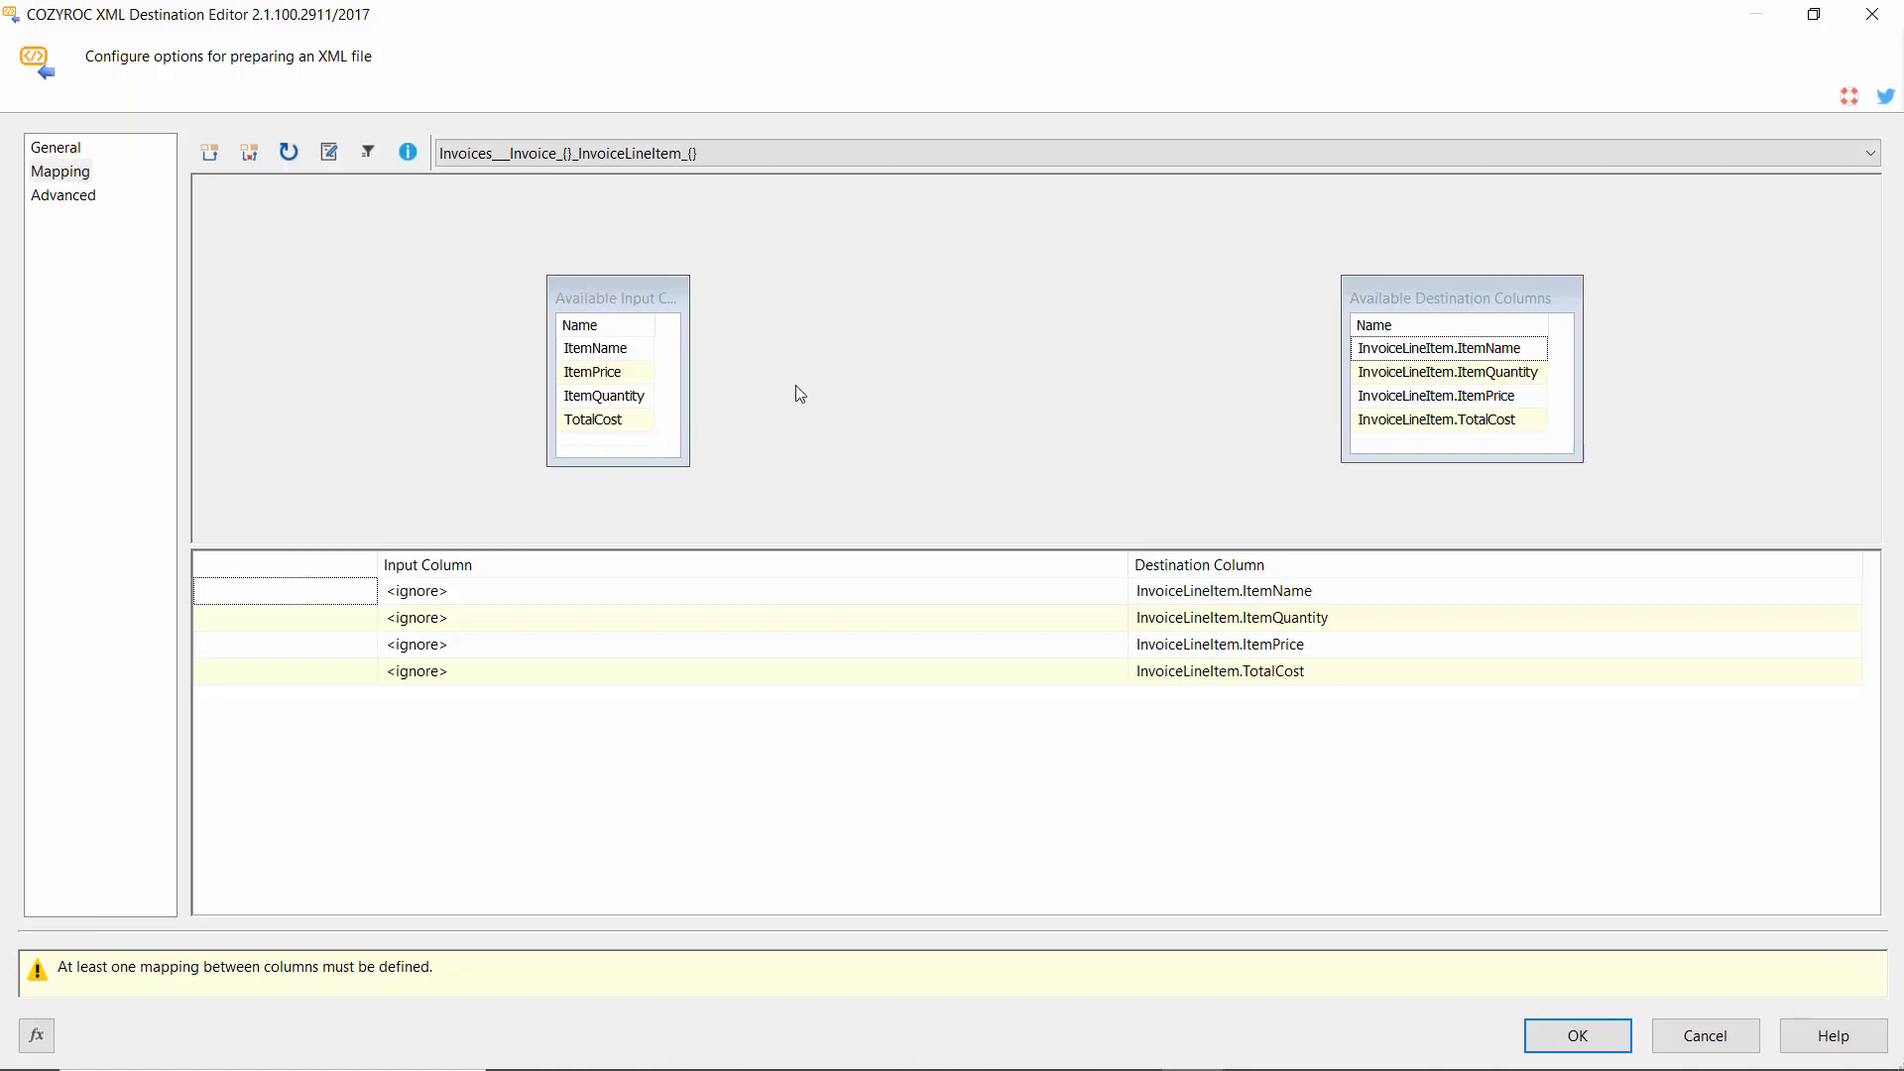
click(629, 352)
drag(629, 352, 1379, 355)
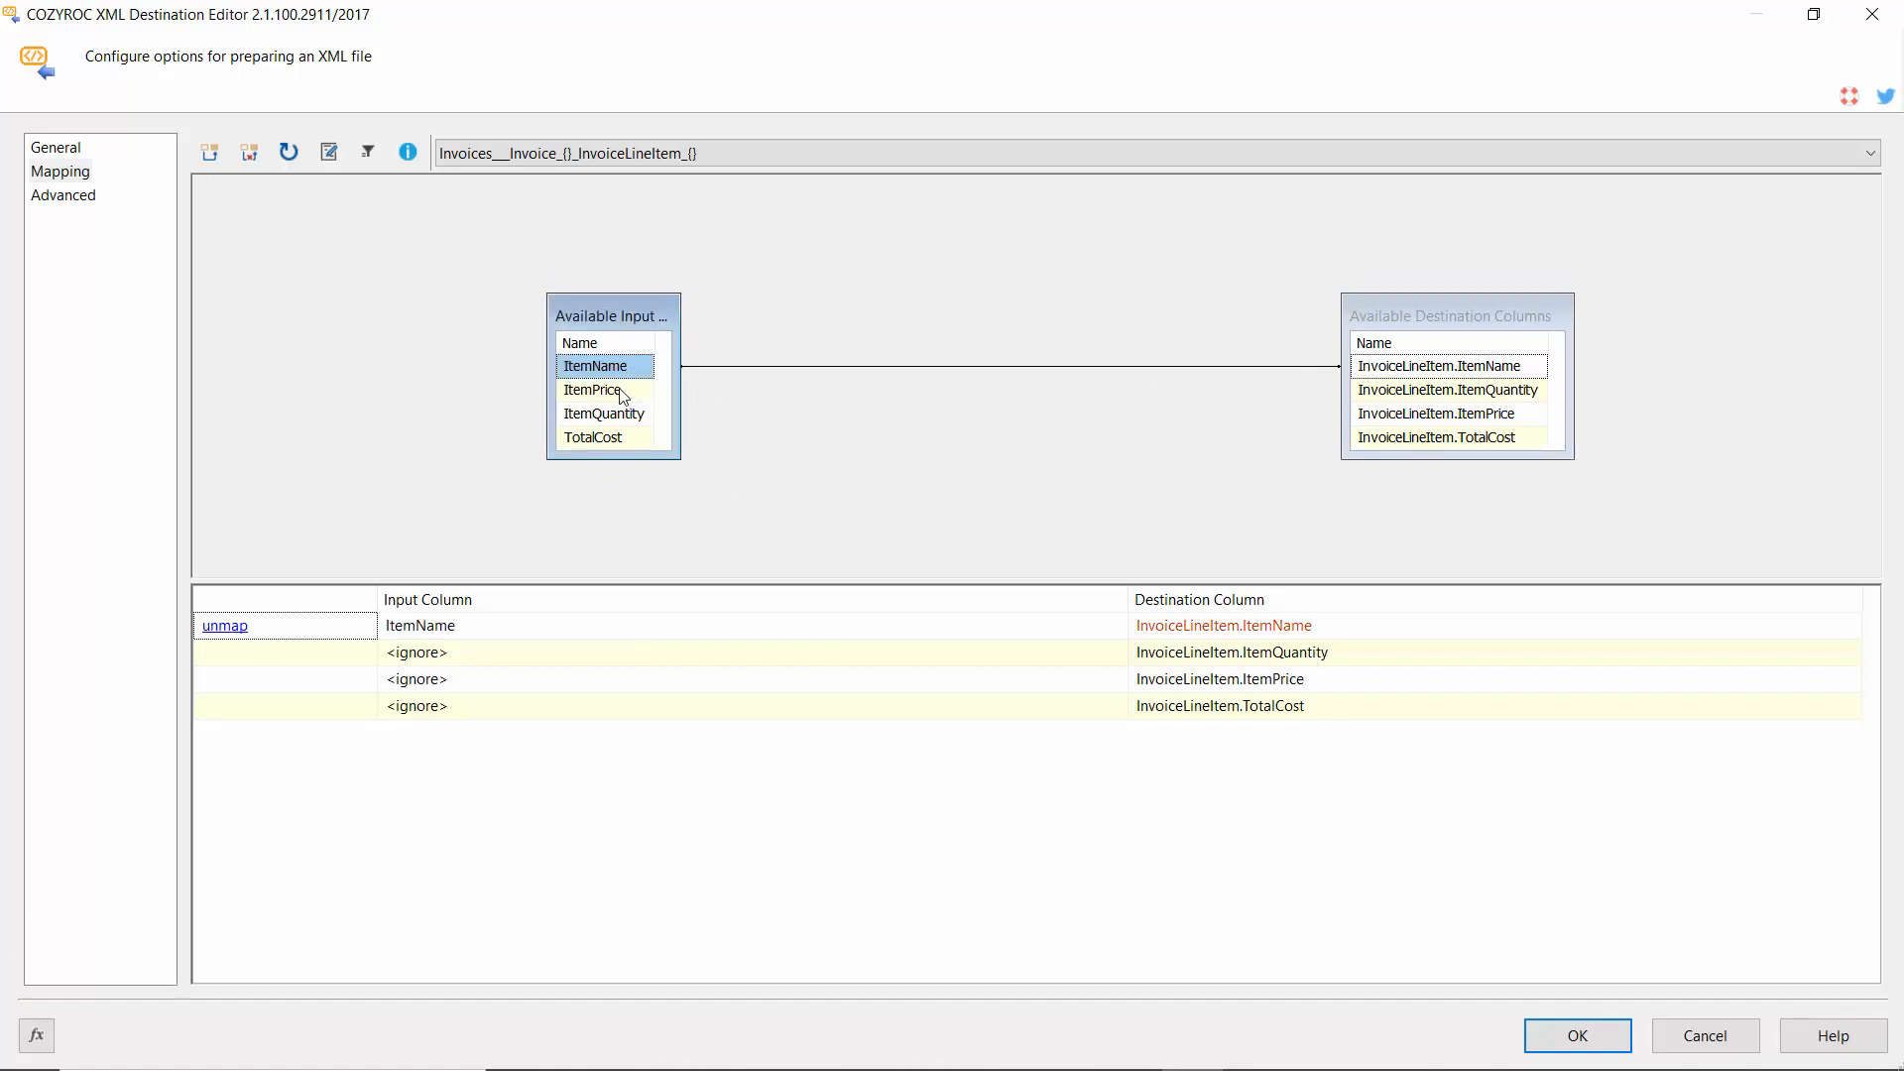
drag(640, 389, 1375, 417)
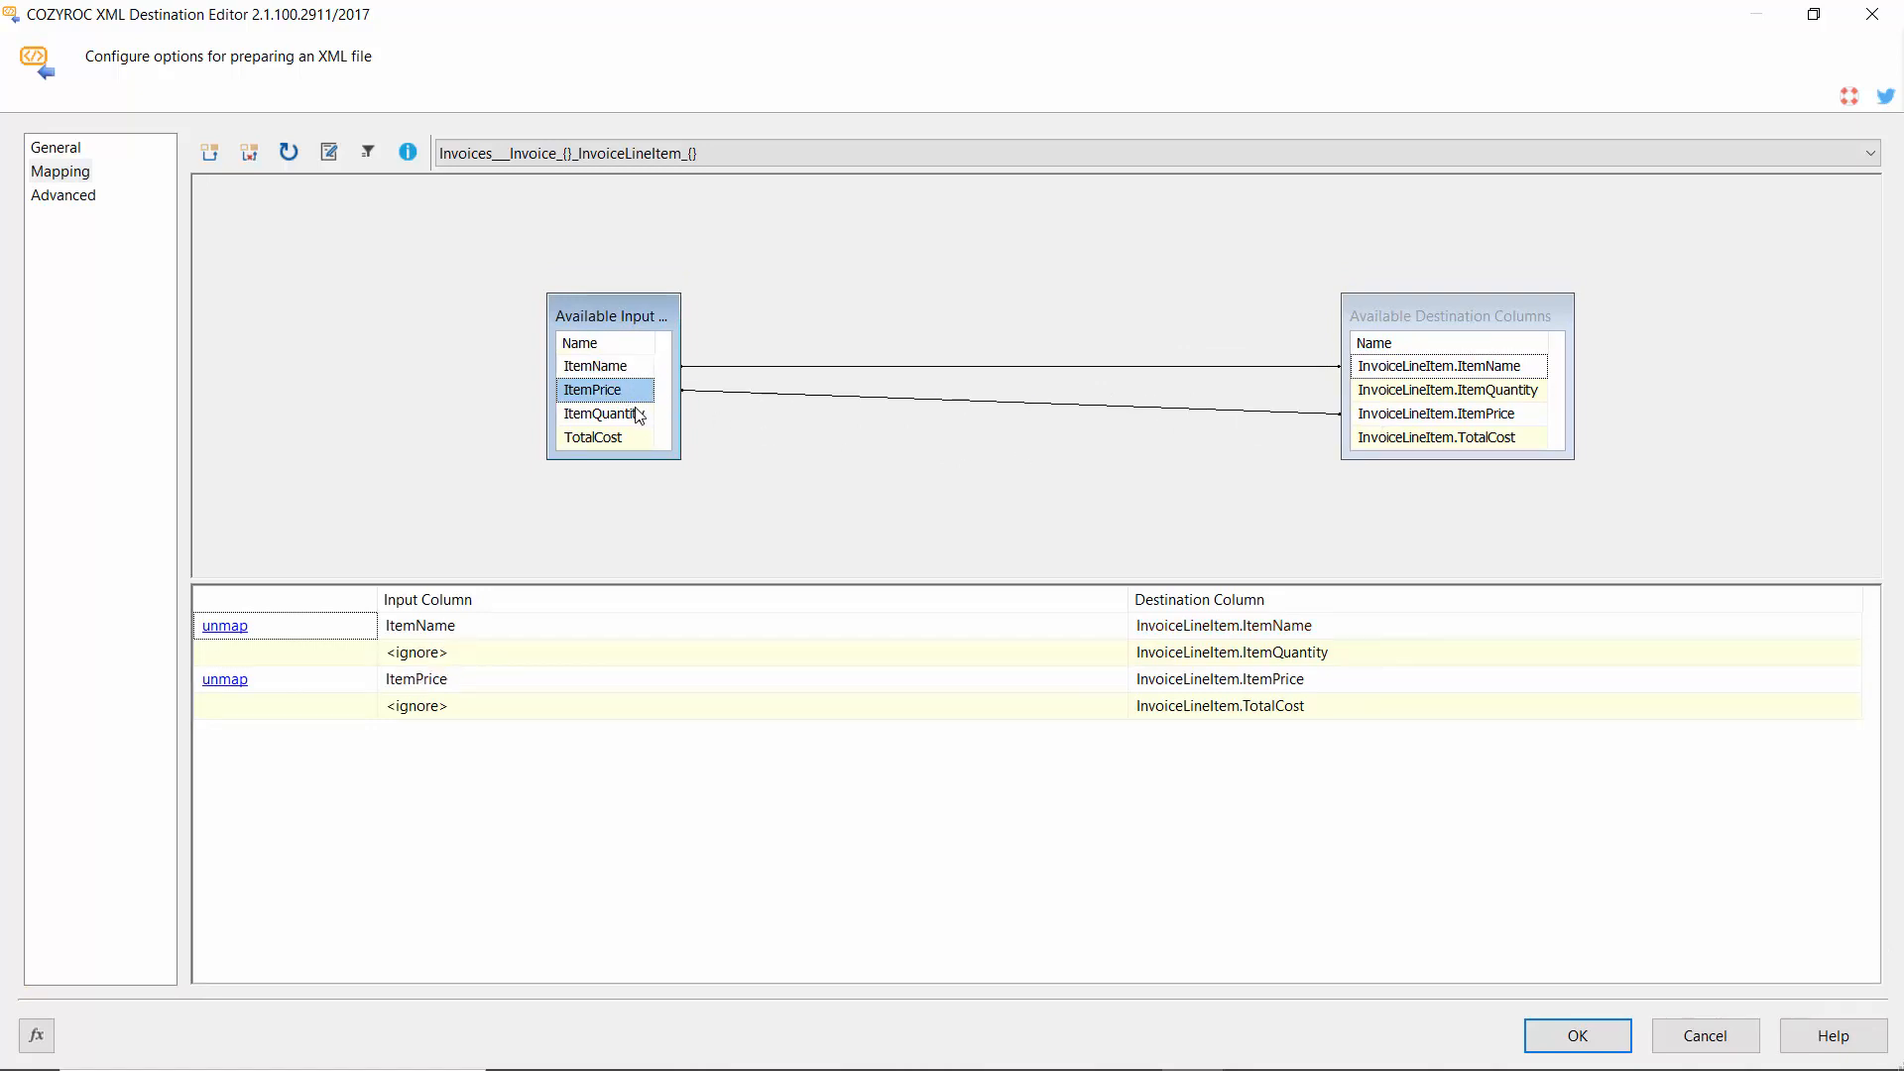
drag(640, 414, 1369, 395)
drag(645, 438, 1380, 442)
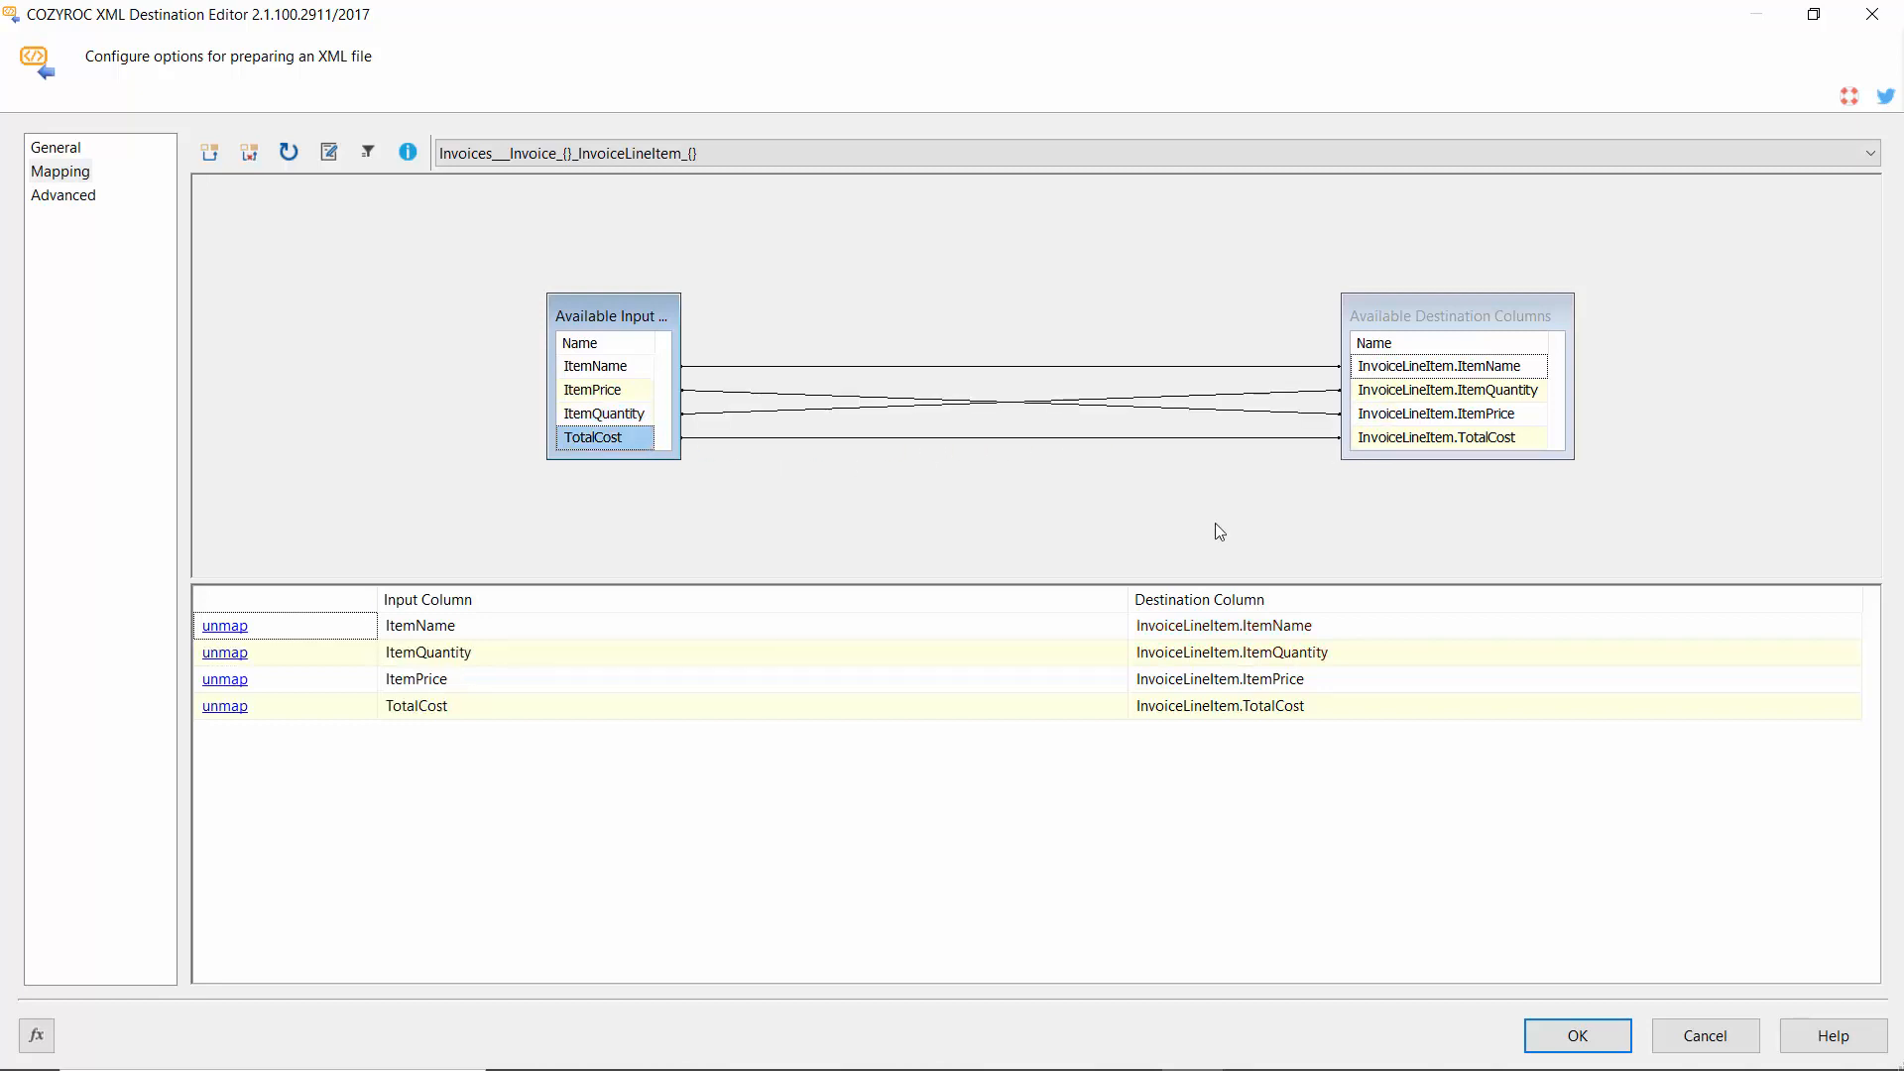
click(1568, 1039)
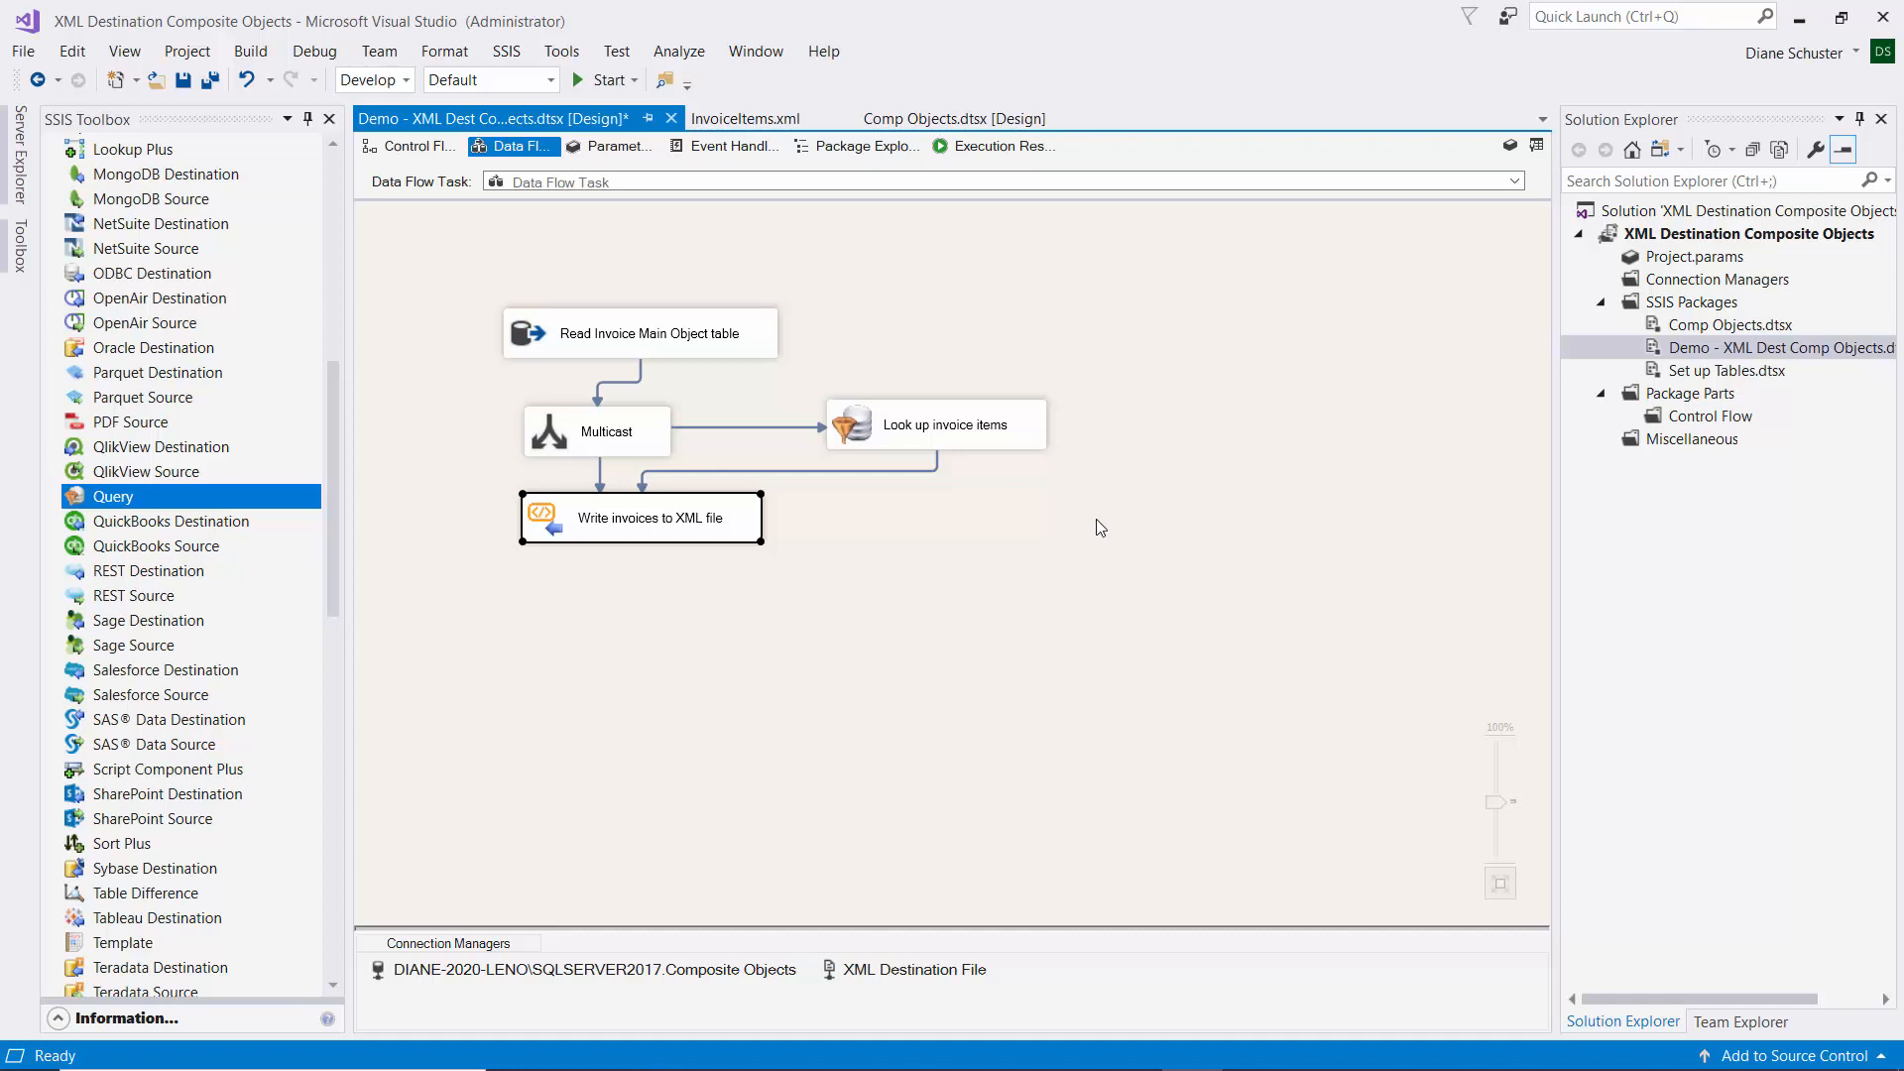
Open the Advanced Editor for Look up invoice items at its Input and Output Properties.
right_click(1030, 434)
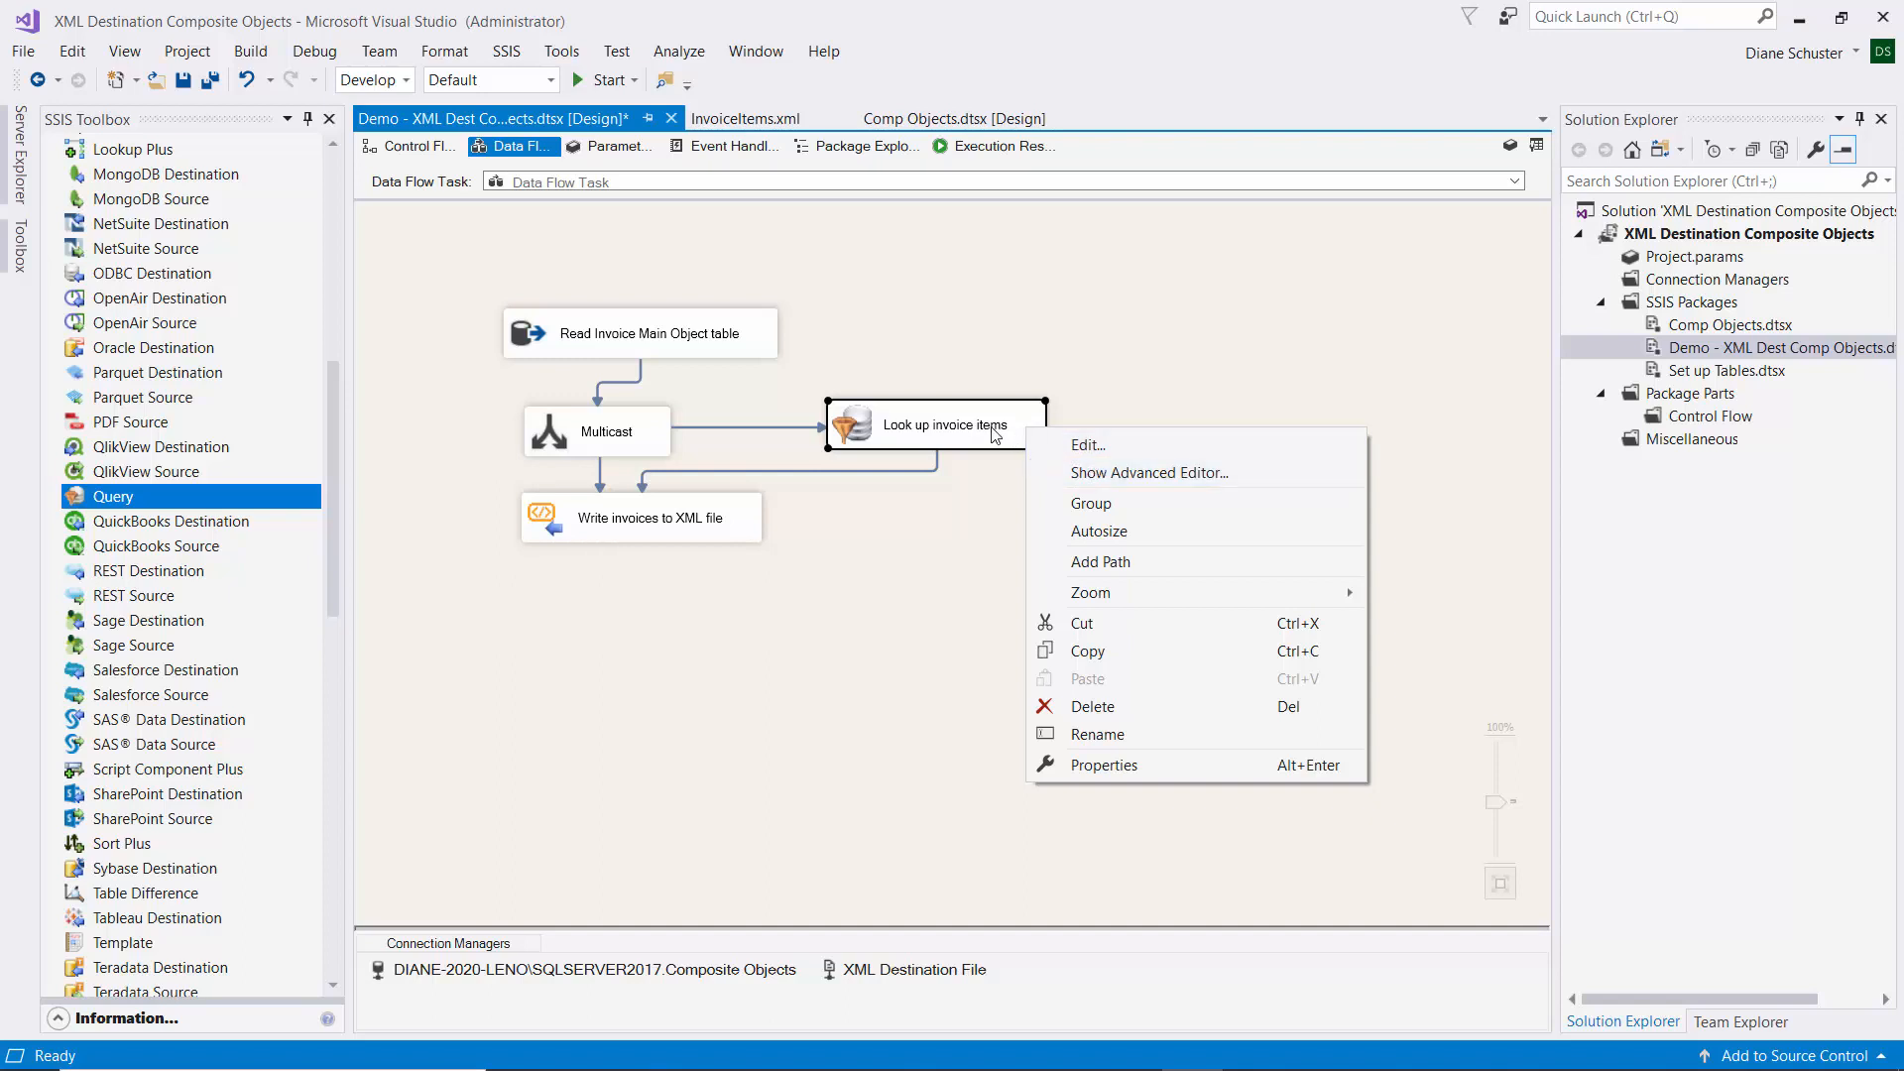
click(1104, 474)
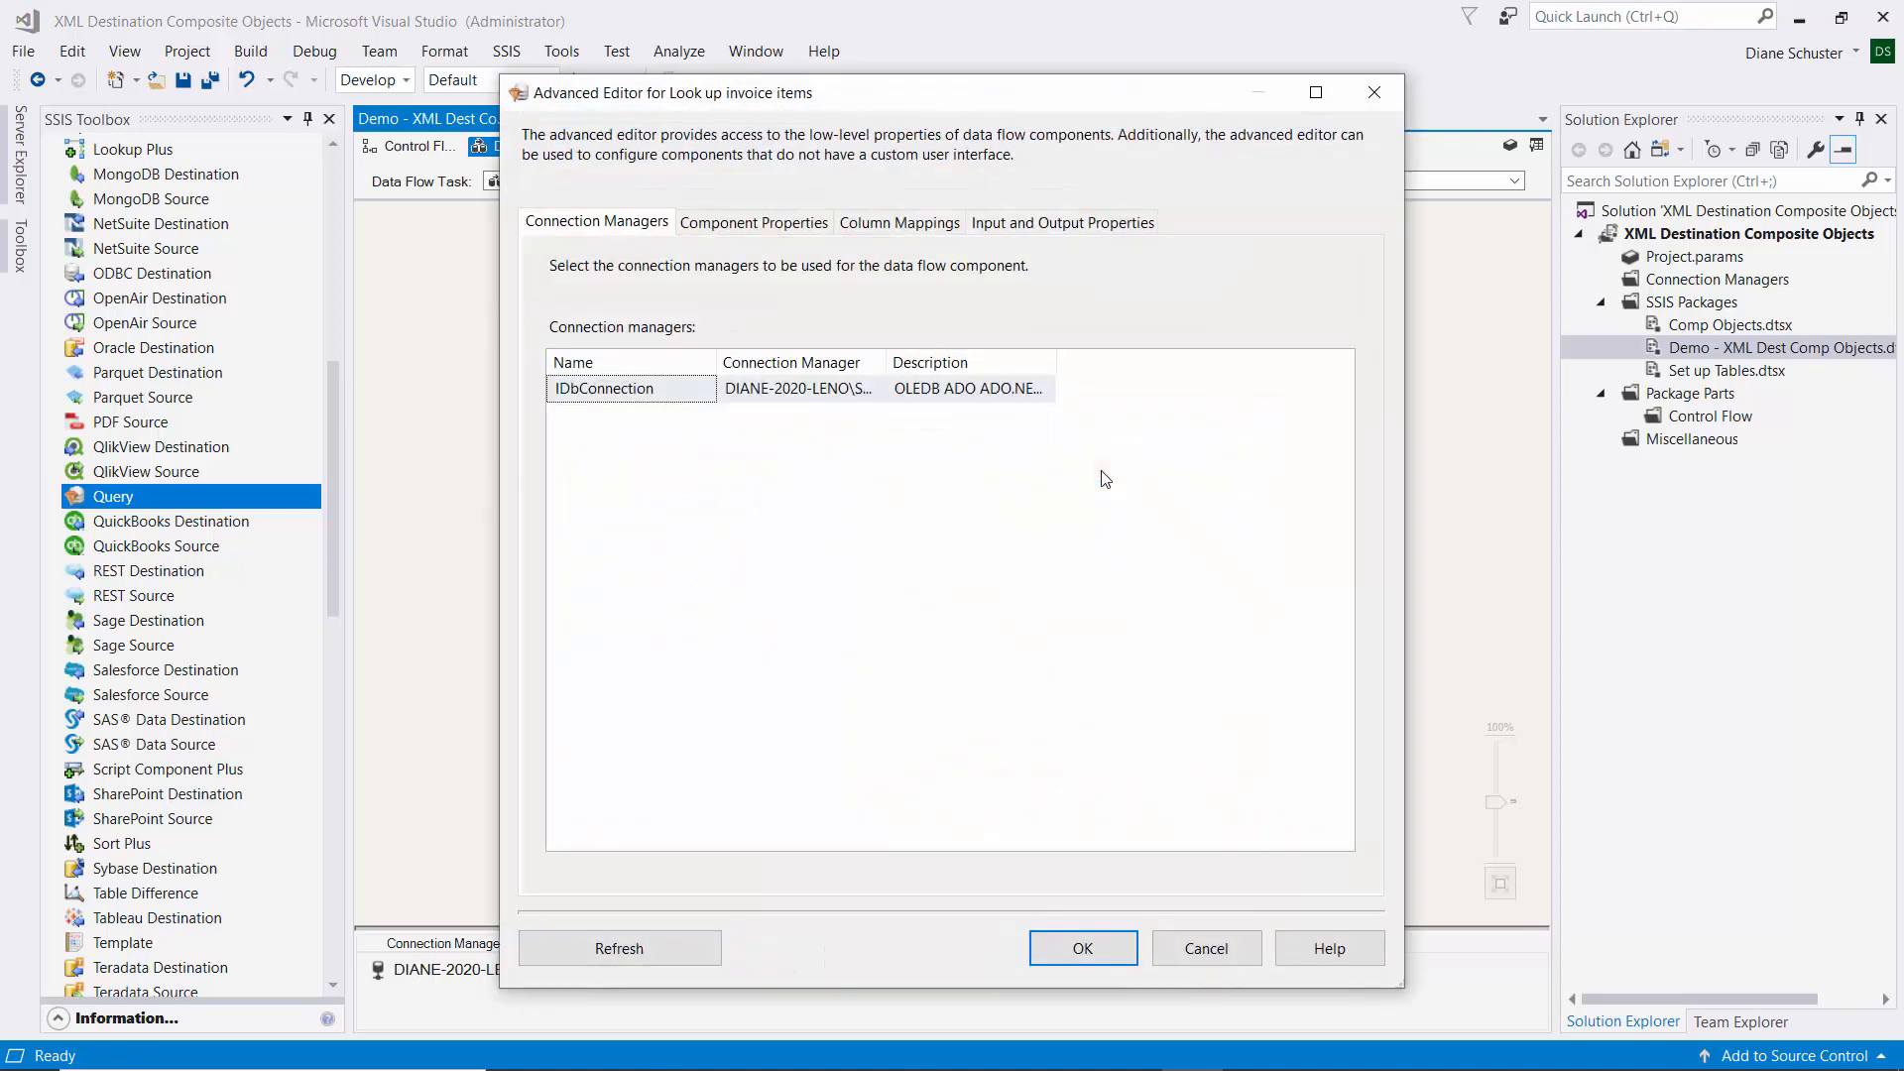
click(1068, 224)
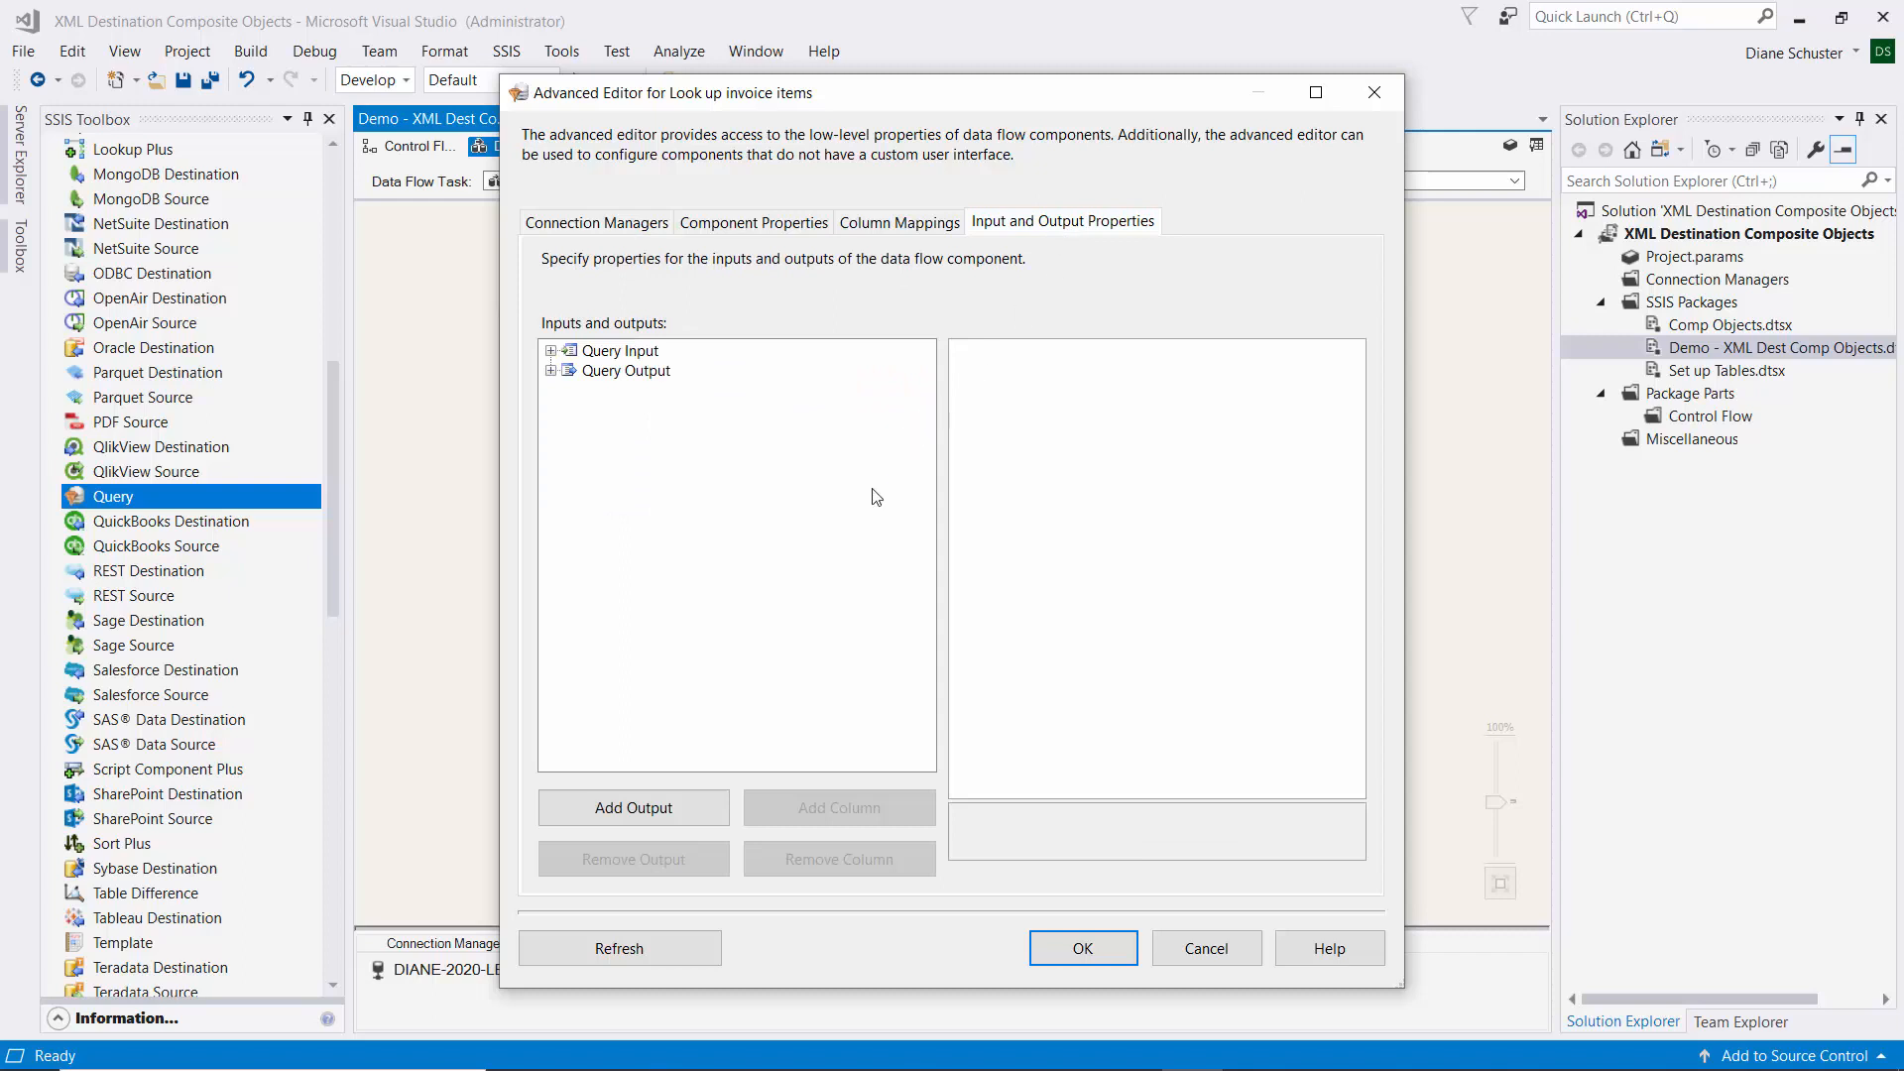
Set the Scale of the ItemPrice output column under Query Output to 2.
click(551, 372)
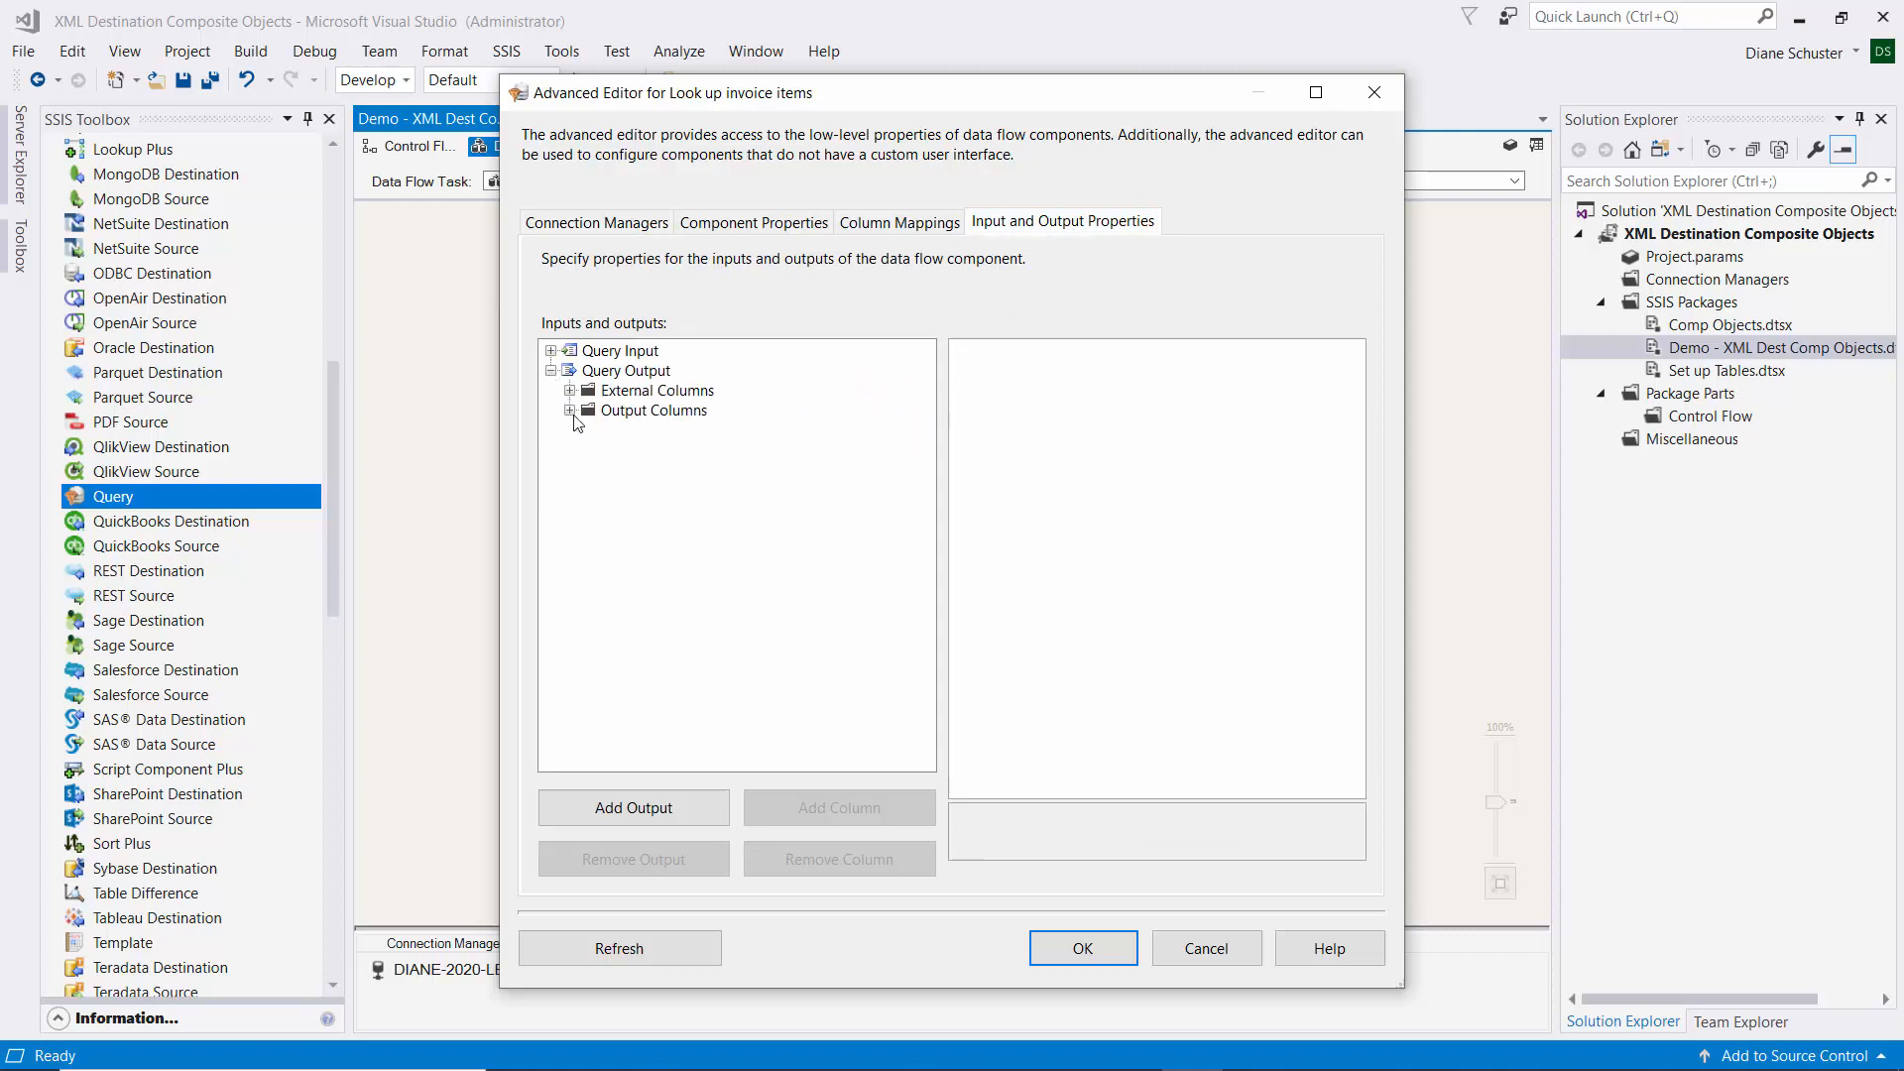
click(570, 411)
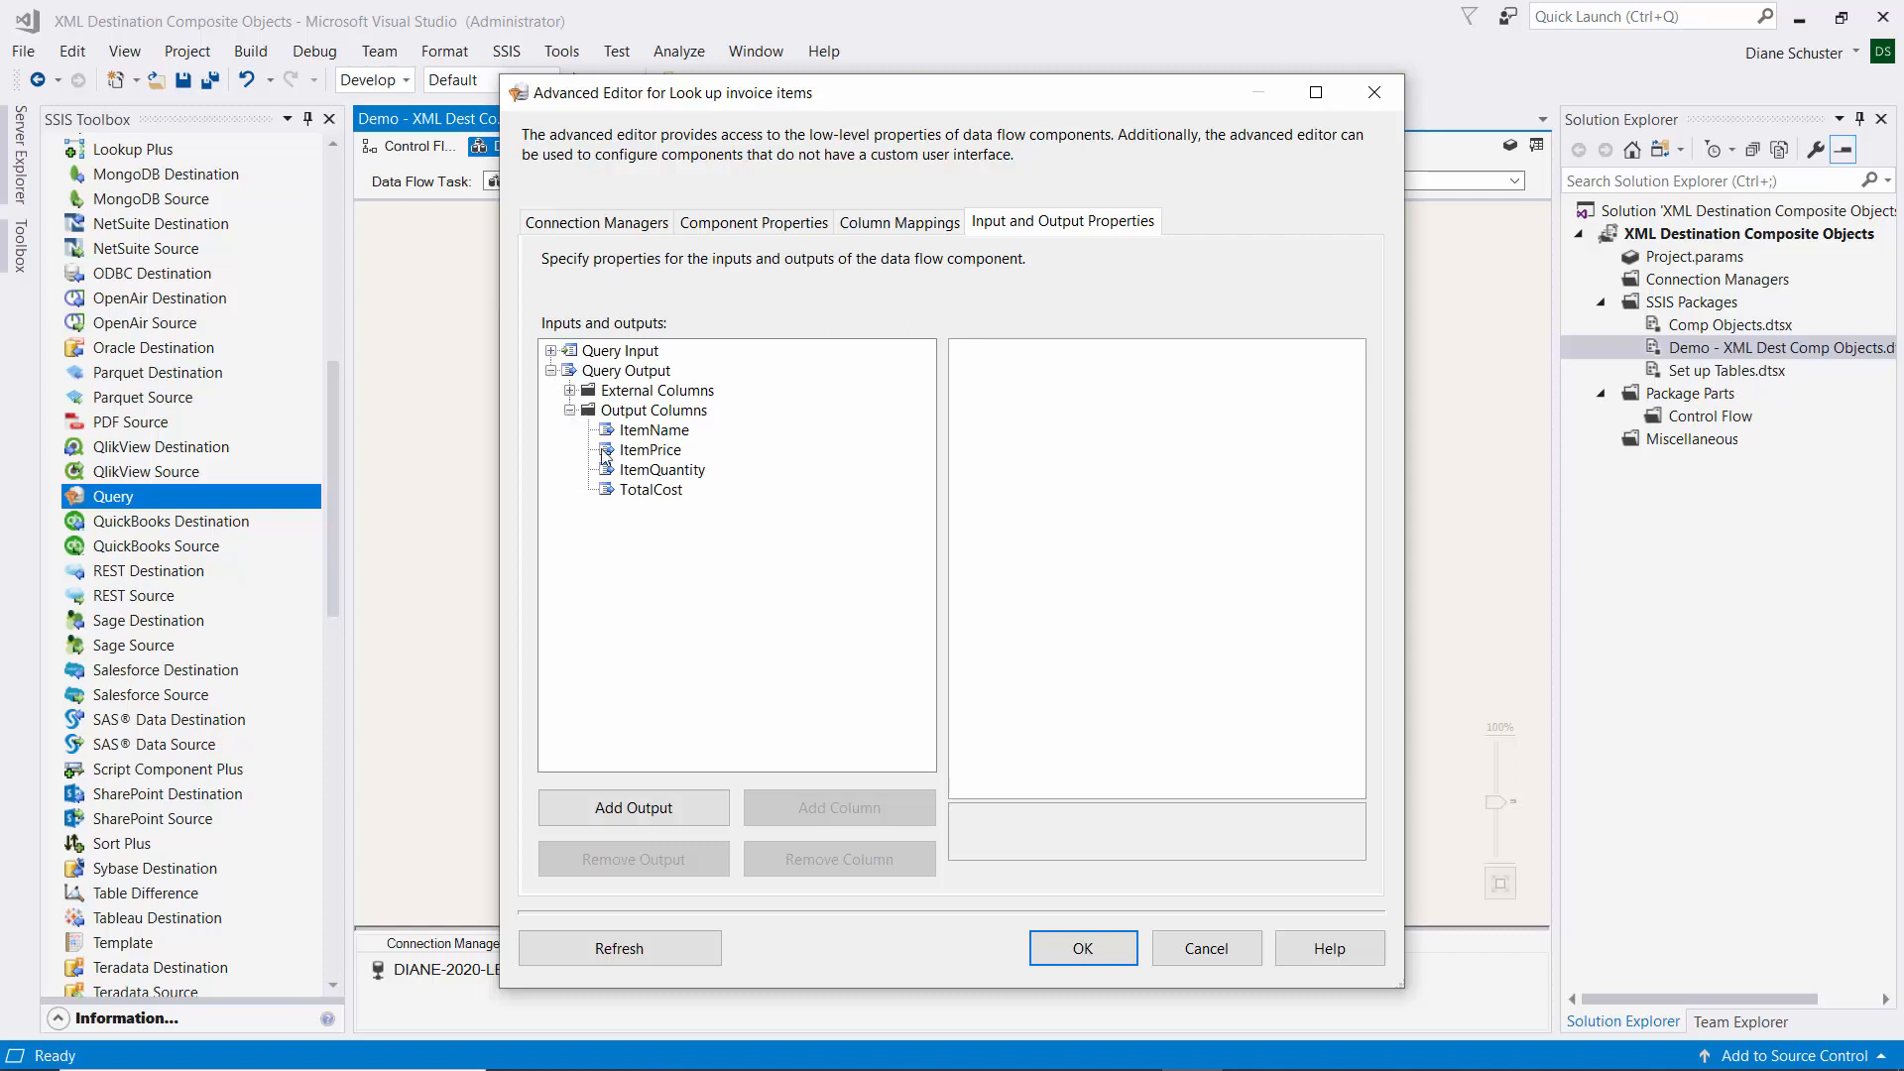
click(662, 453)
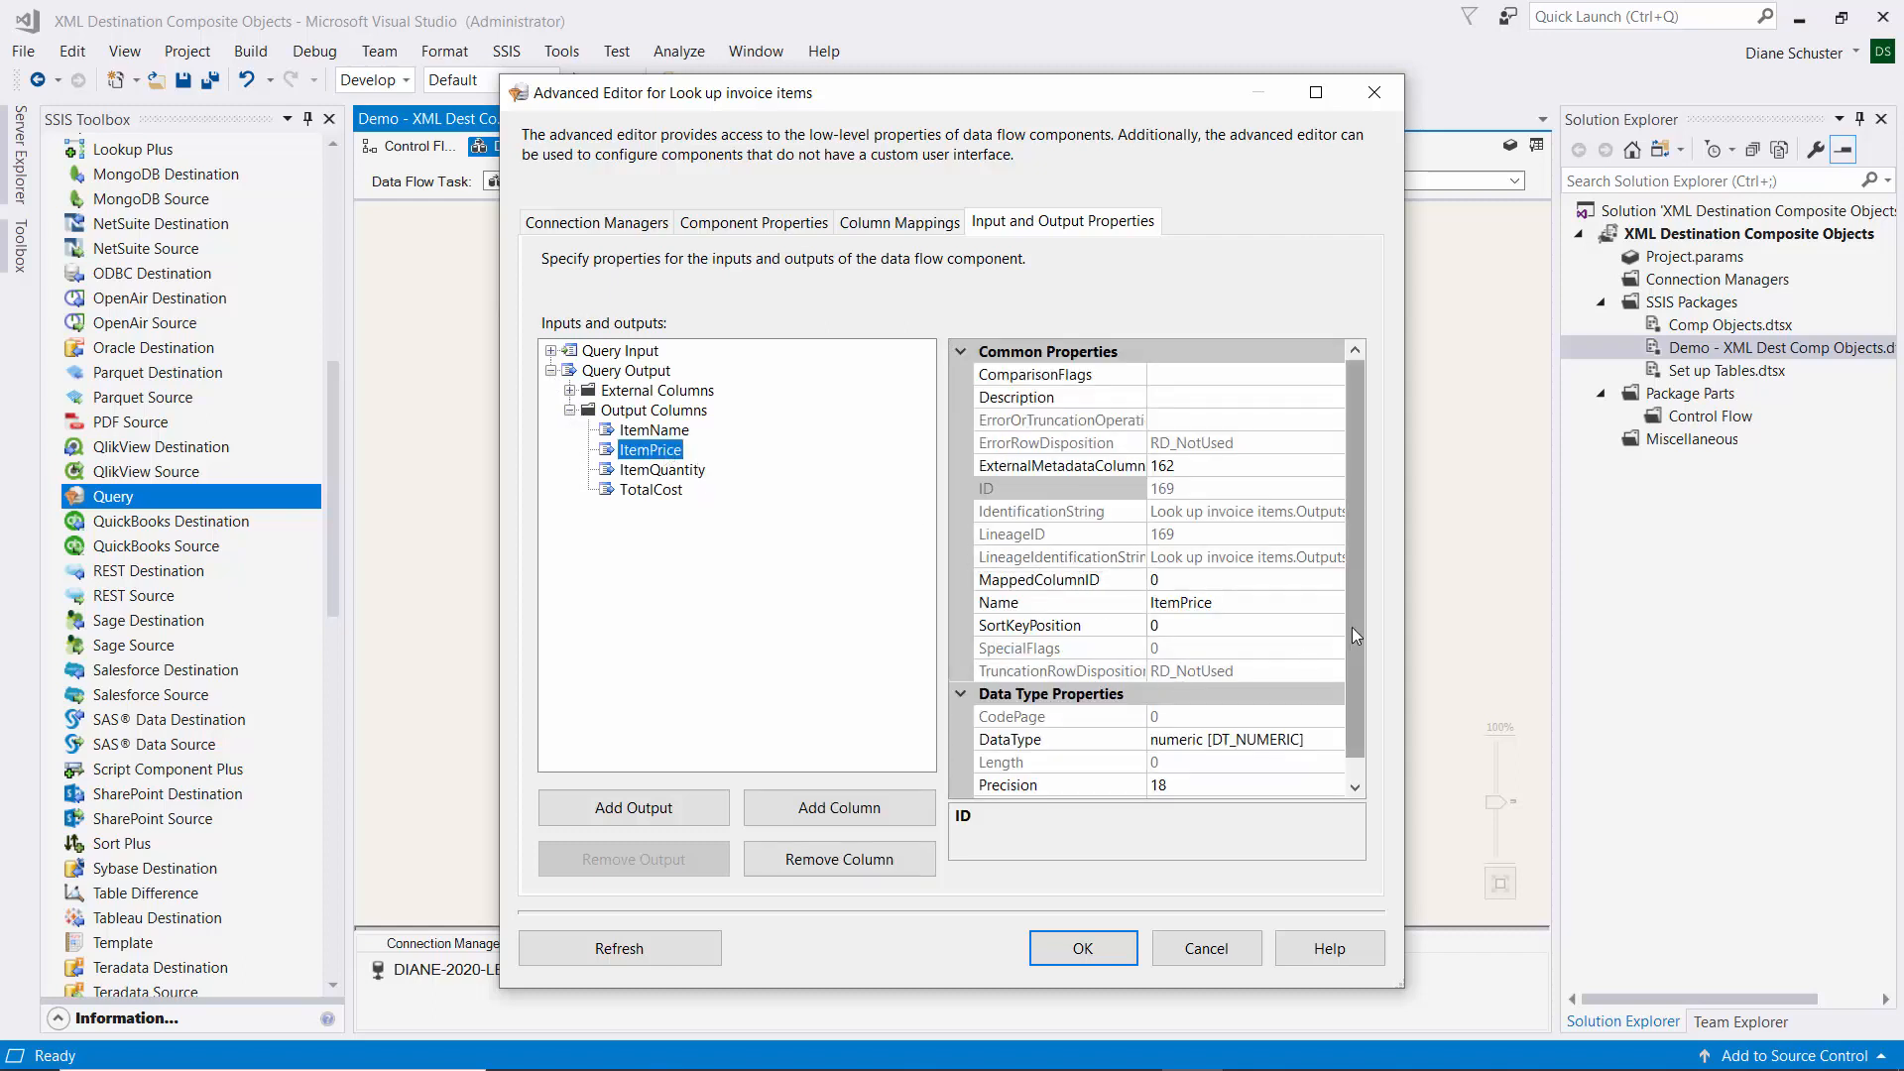
drag(1356, 635, 1360, 674)
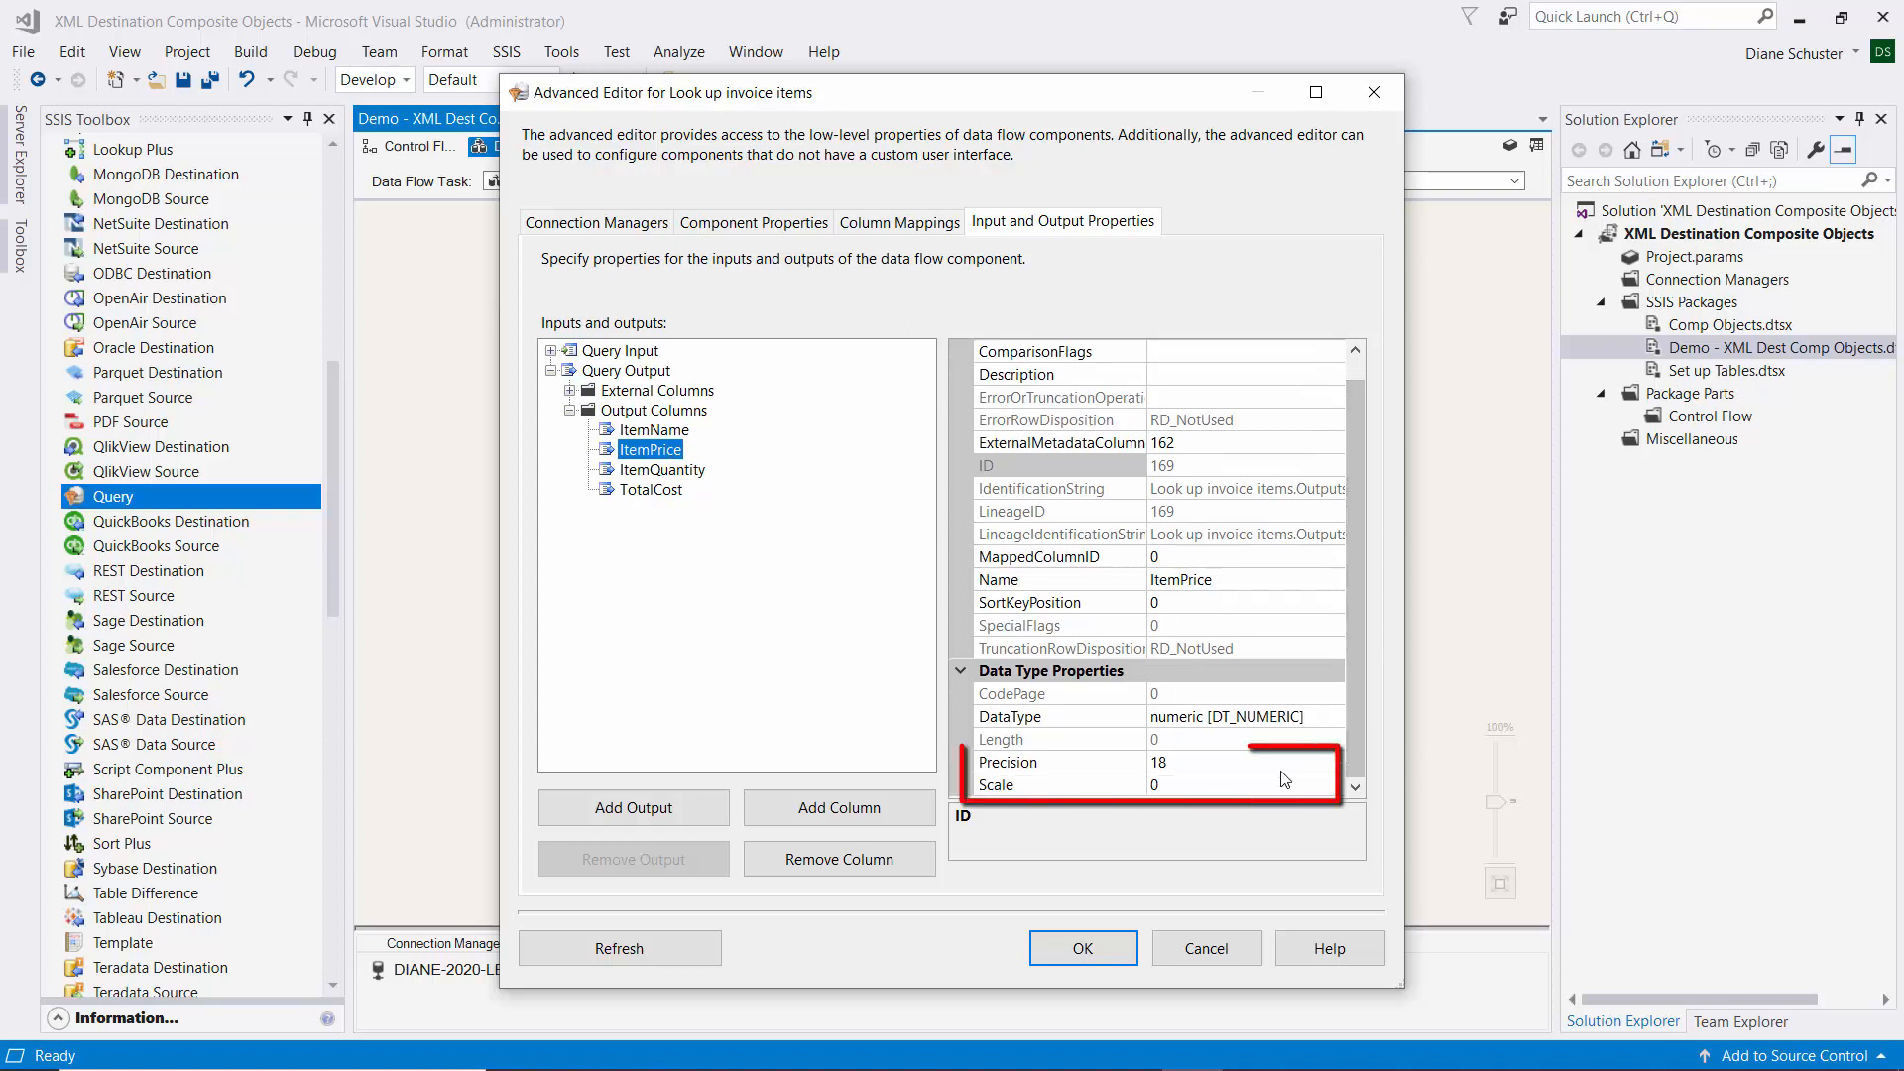
click(1177, 792)
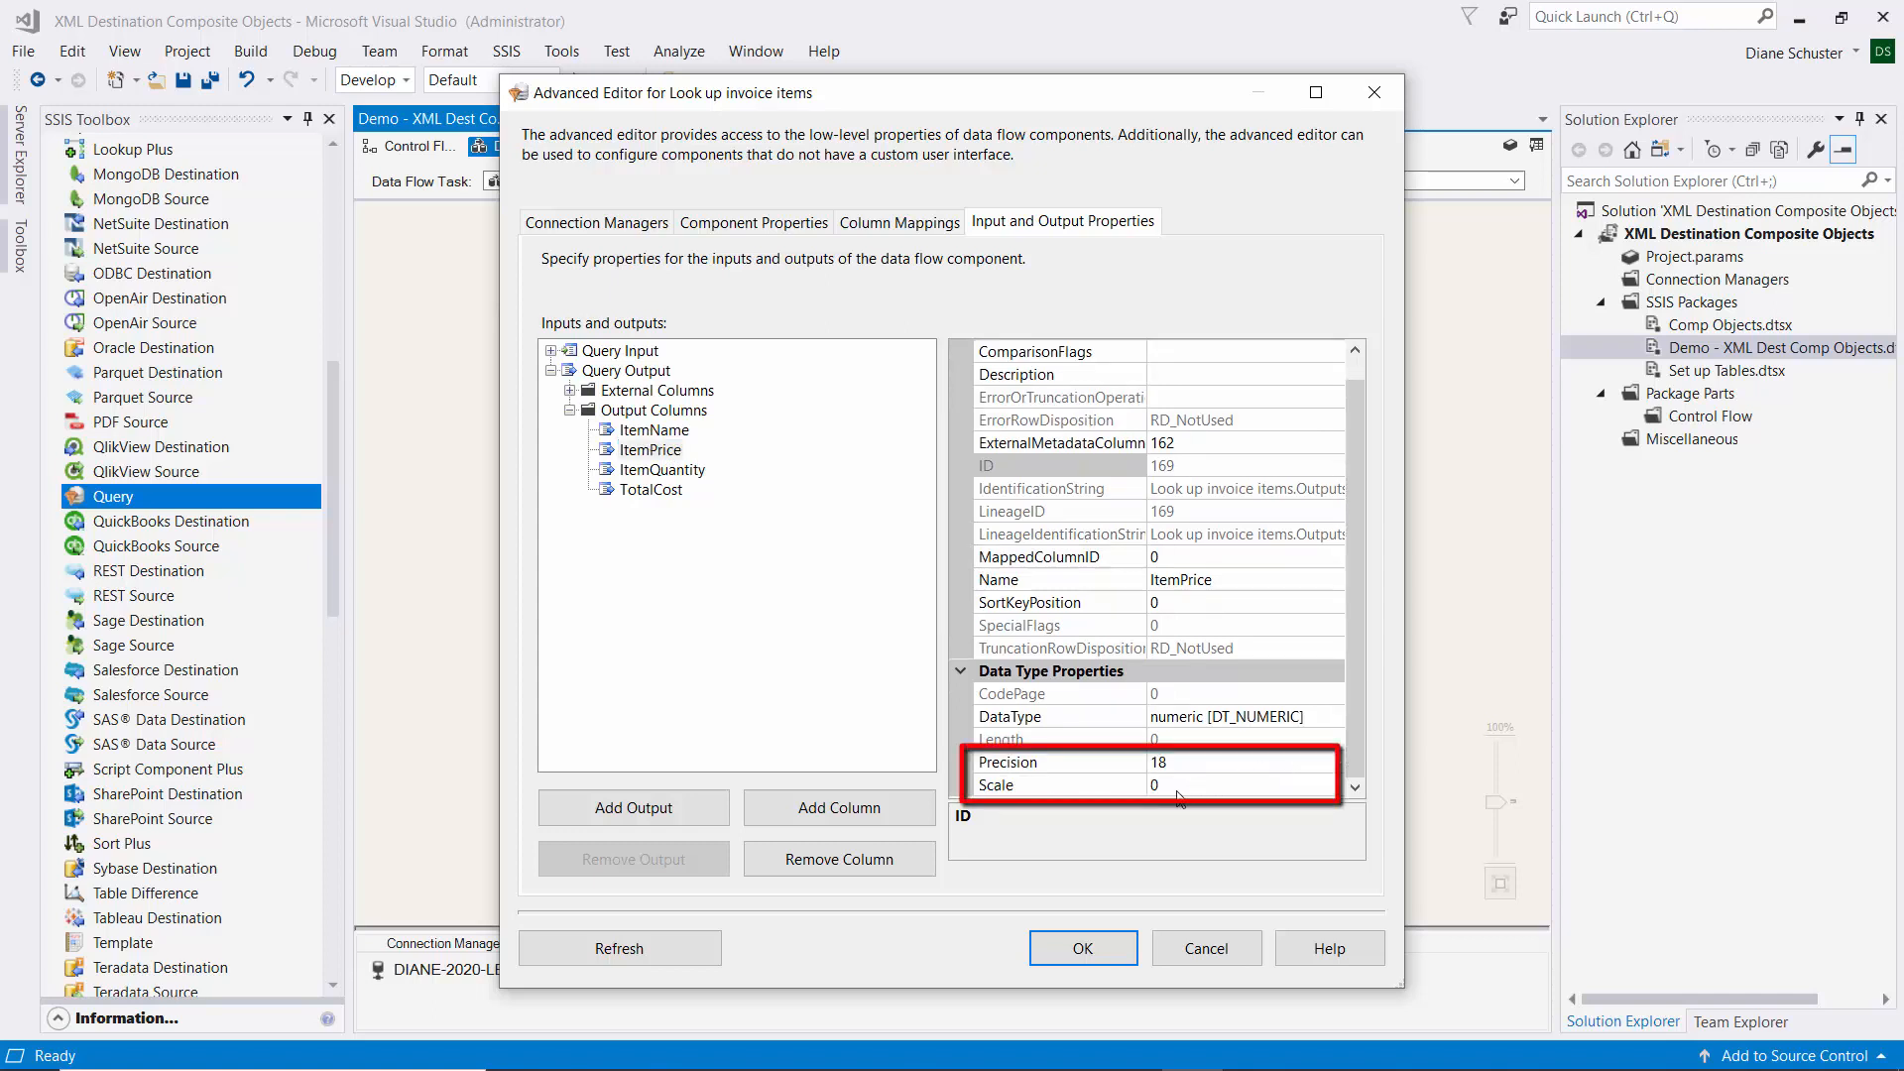
click(1178, 791)
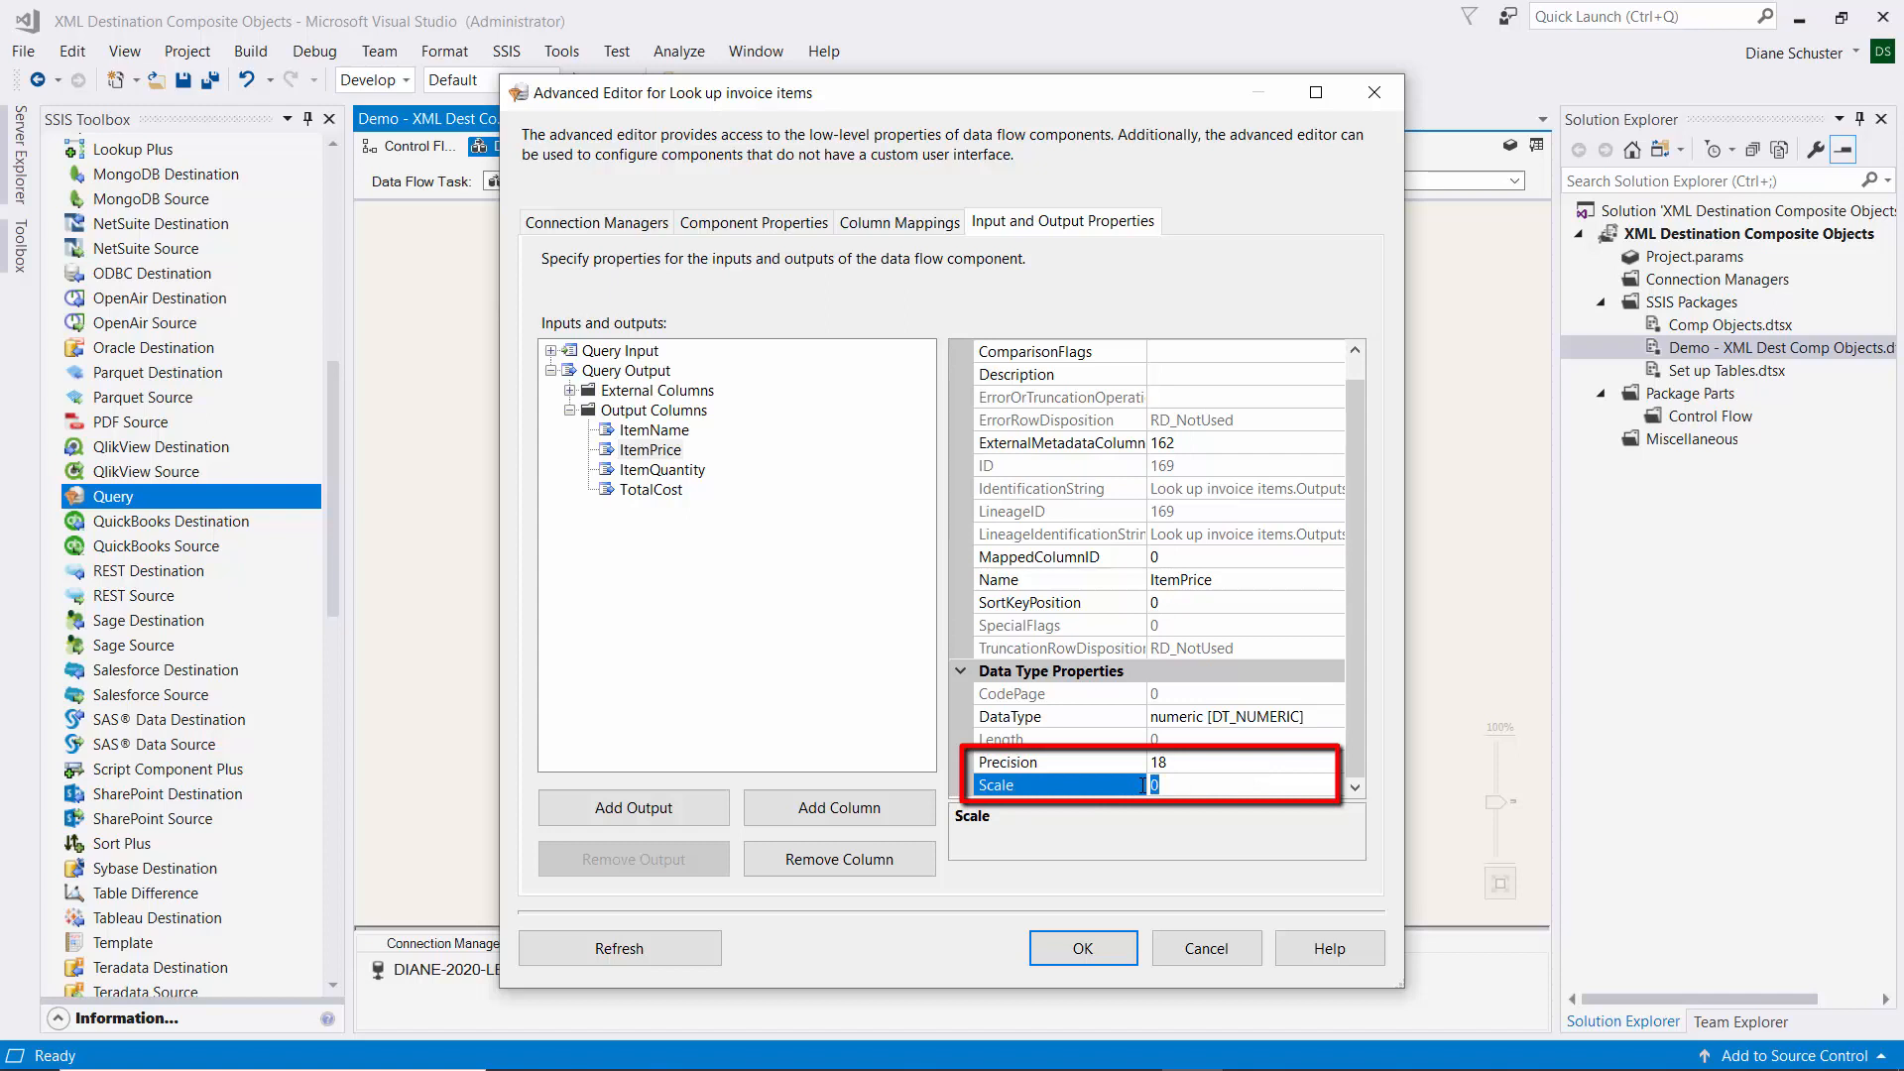
text(2)
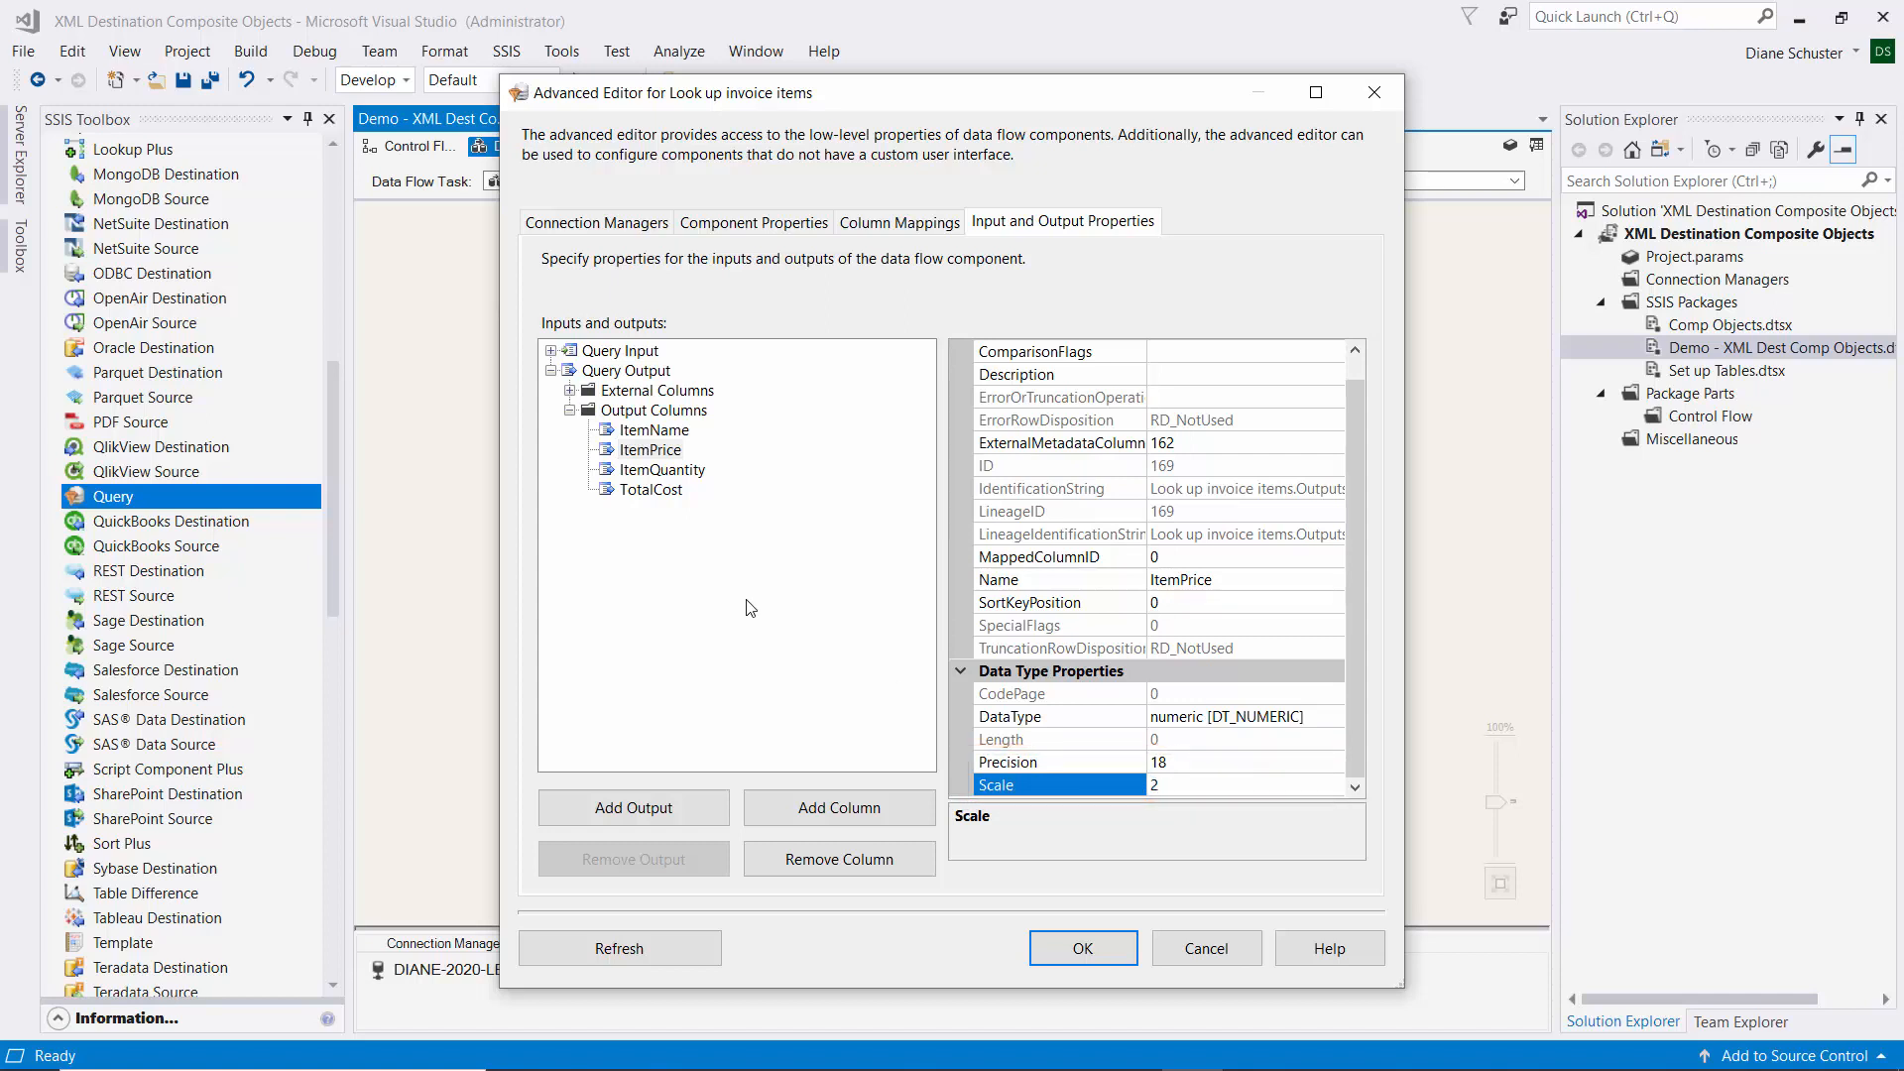
Change TotalCost's Scale from 0 to 2 and apply the changes.
click(645, 493)
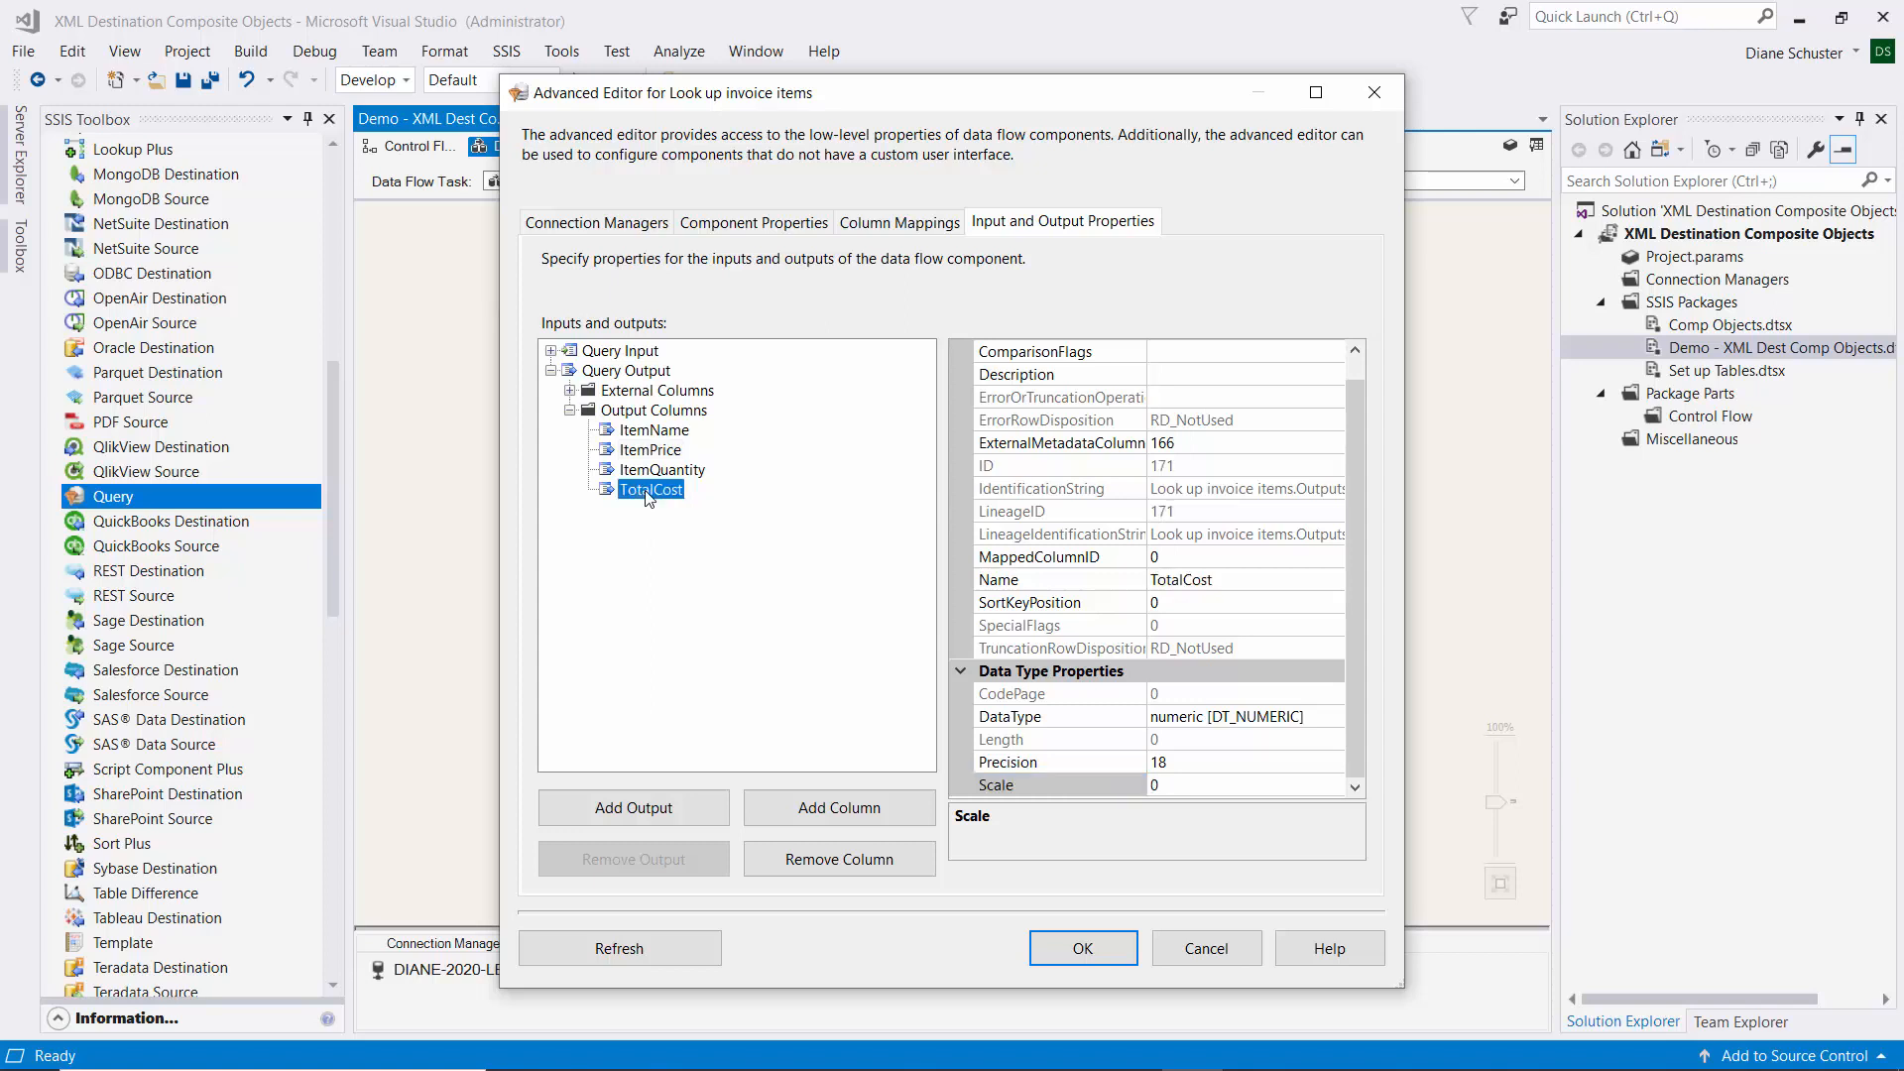
click(1190, 786)
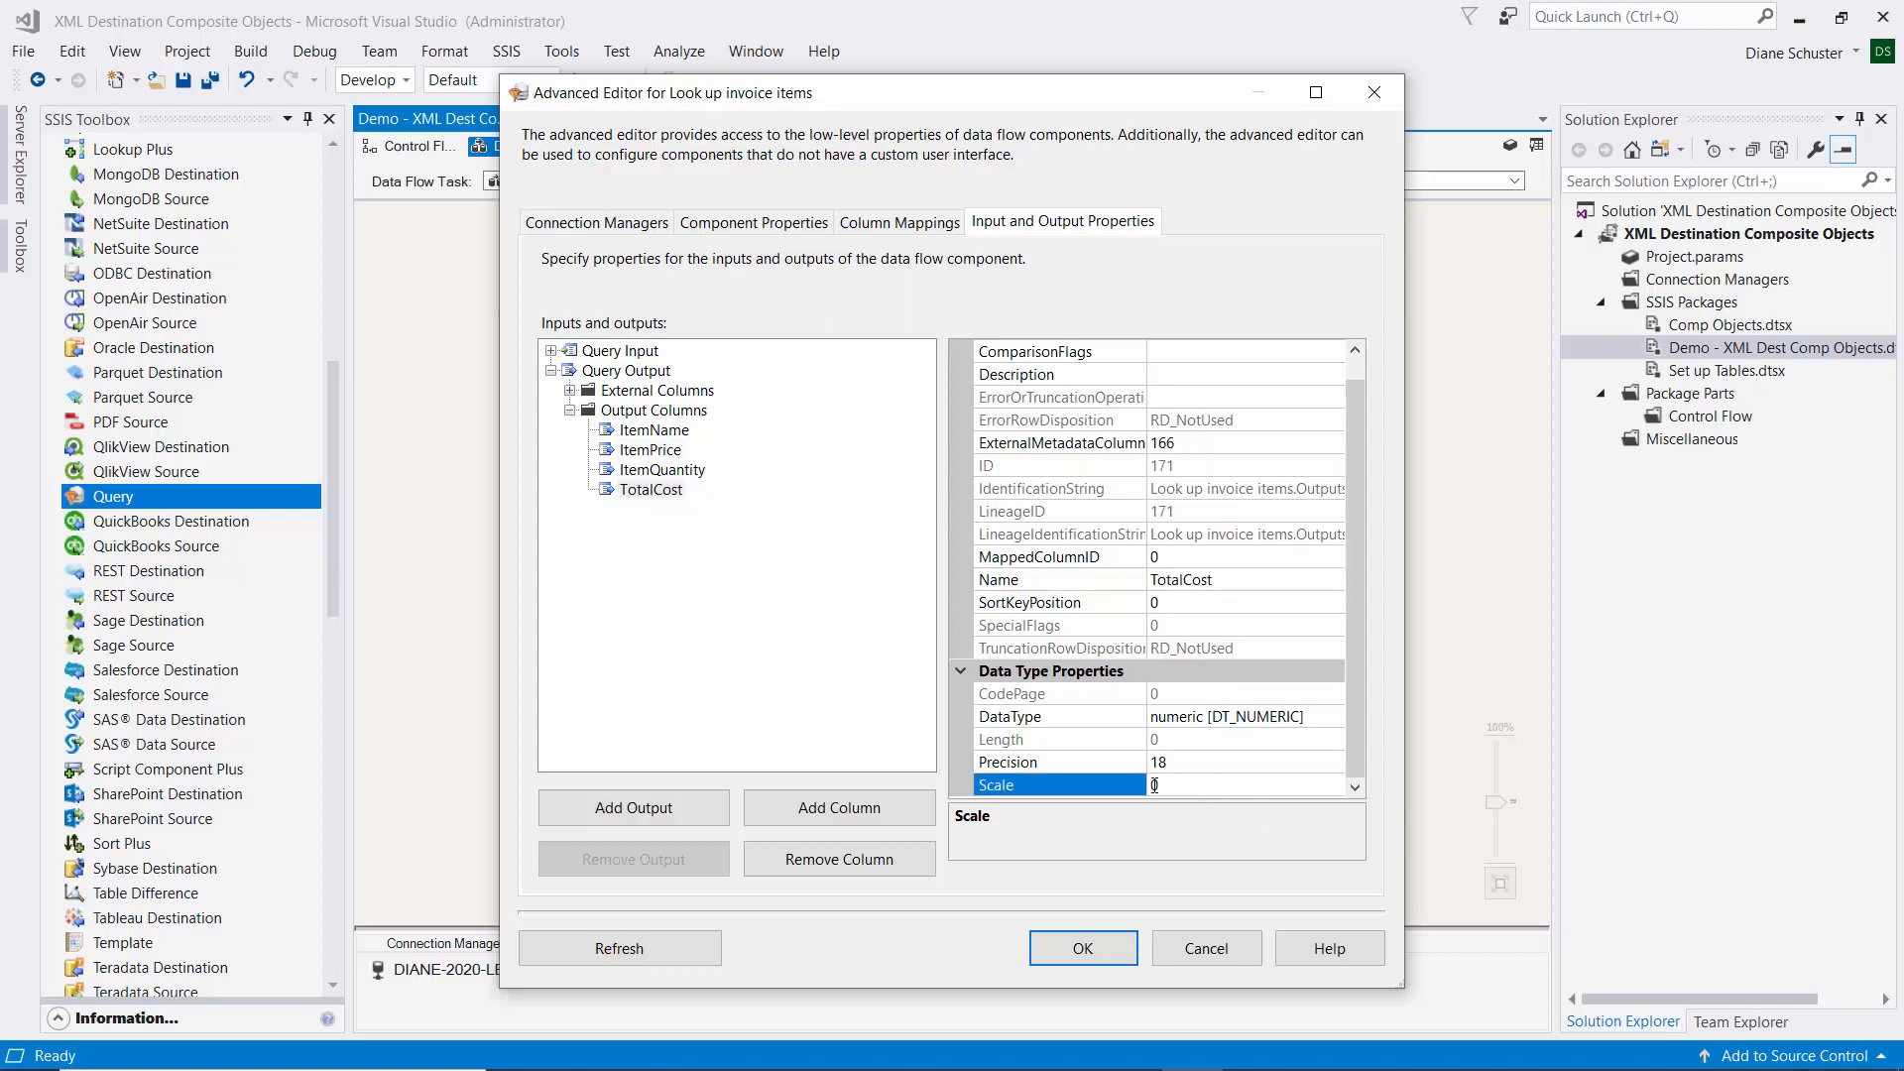
drag(1157, 785, 1138, 785)
text(2)
click(1107, 954)
click(975, 811)
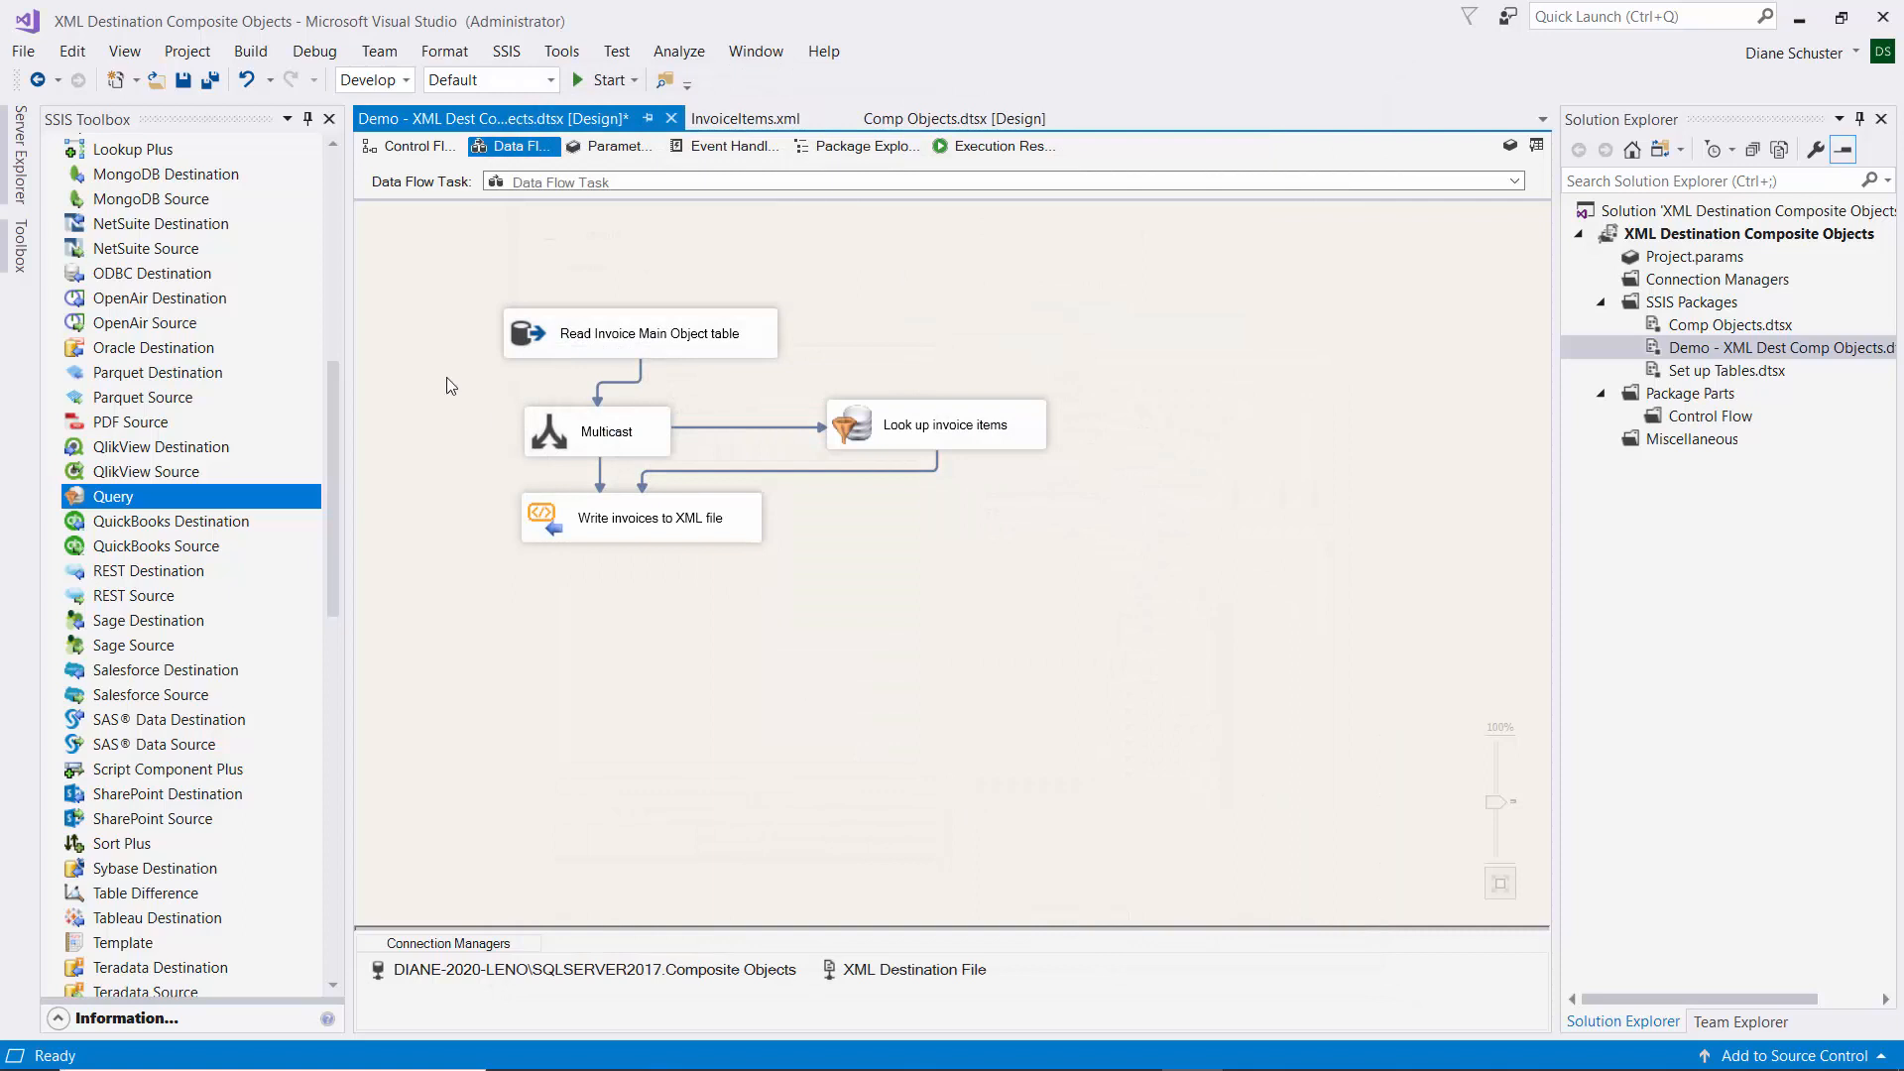
Save all, execute the Demo package (4 invoices, 9 line items written), then stop debugging.
click(210, 79)
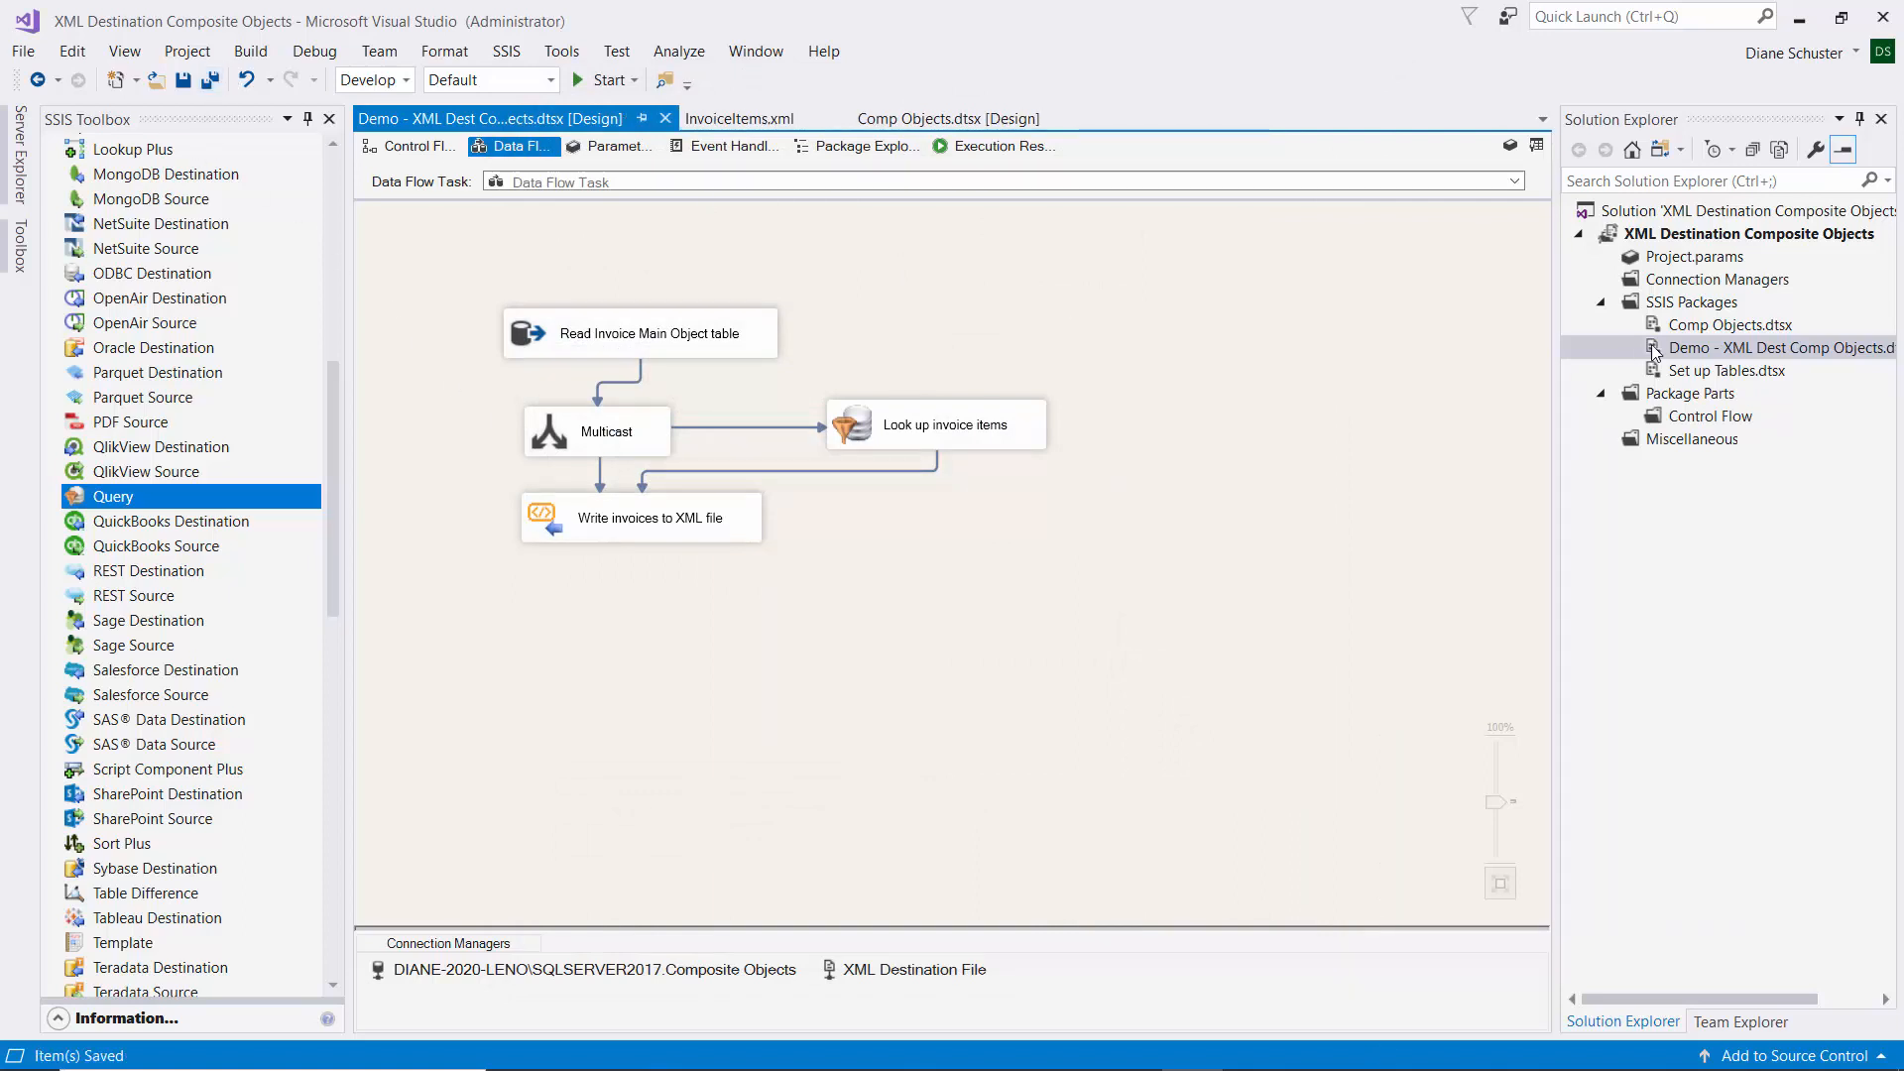
right_click(1696, 355)
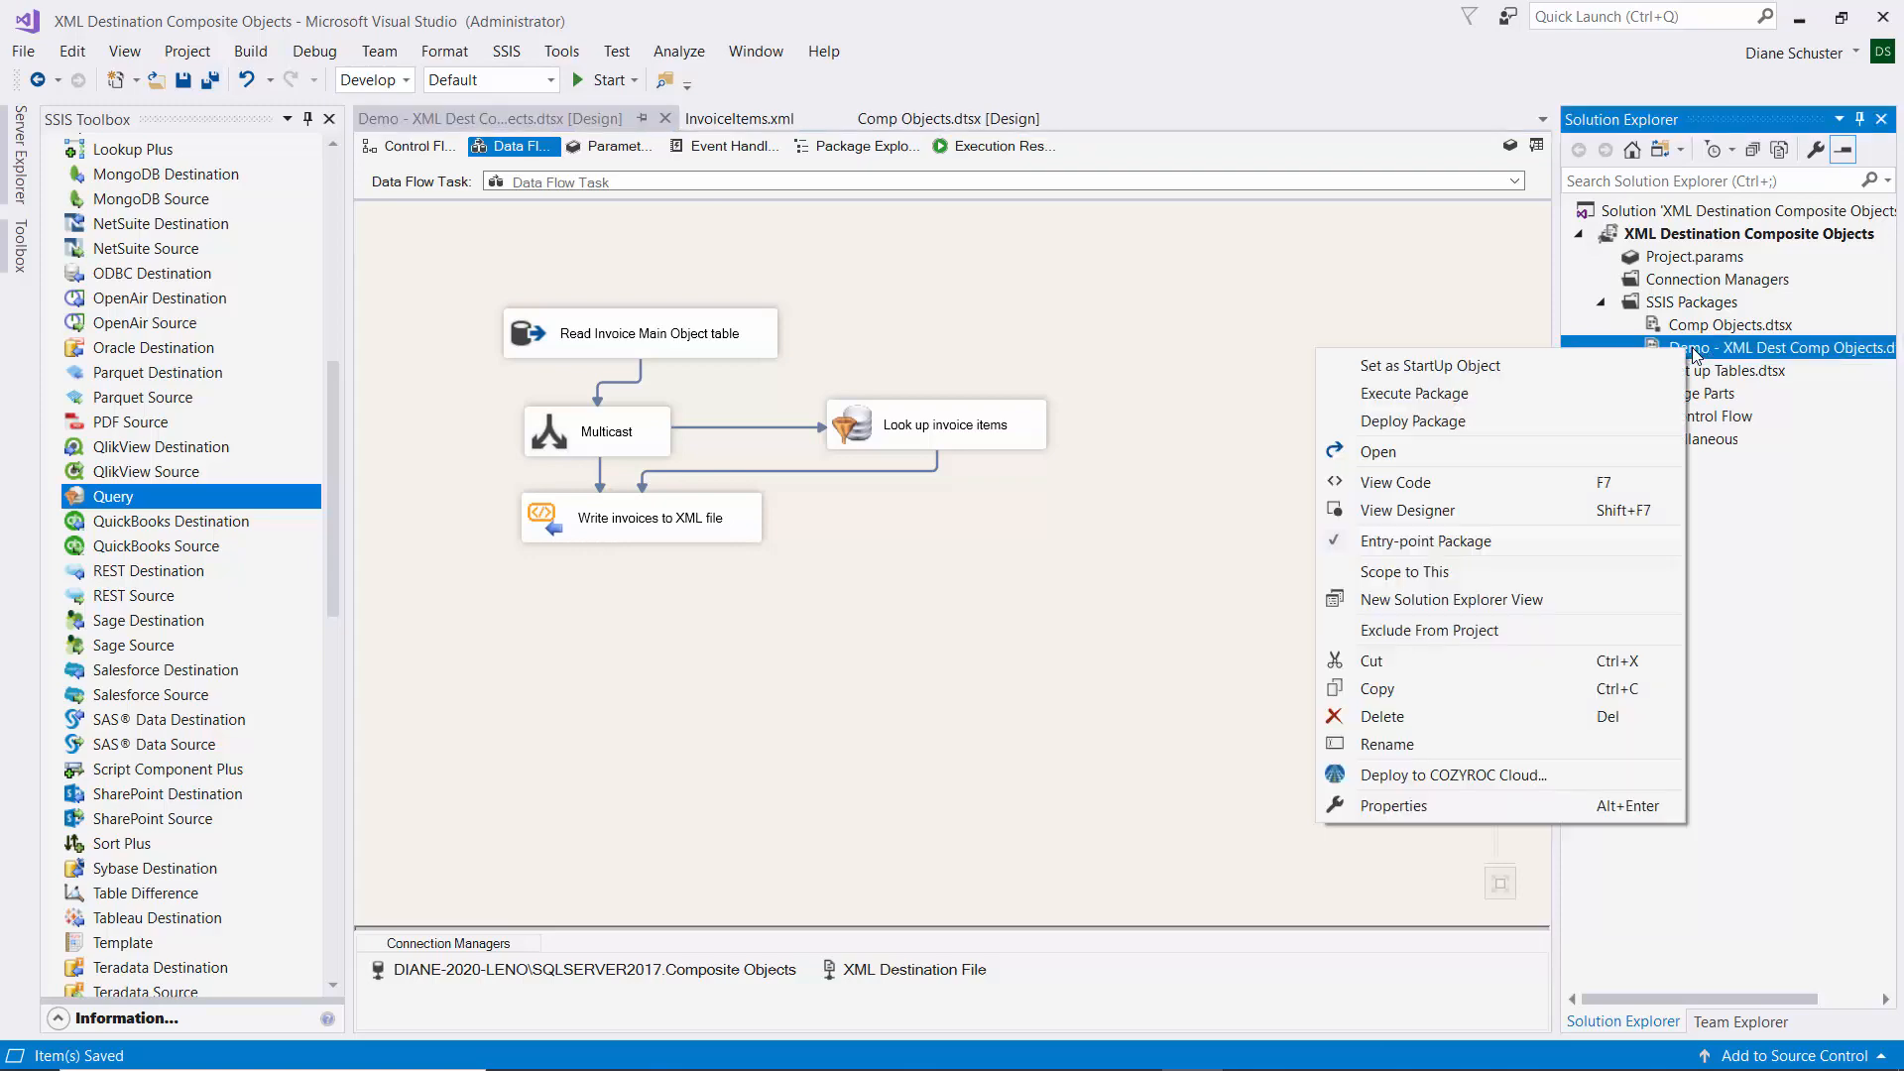
click(1537, 392)
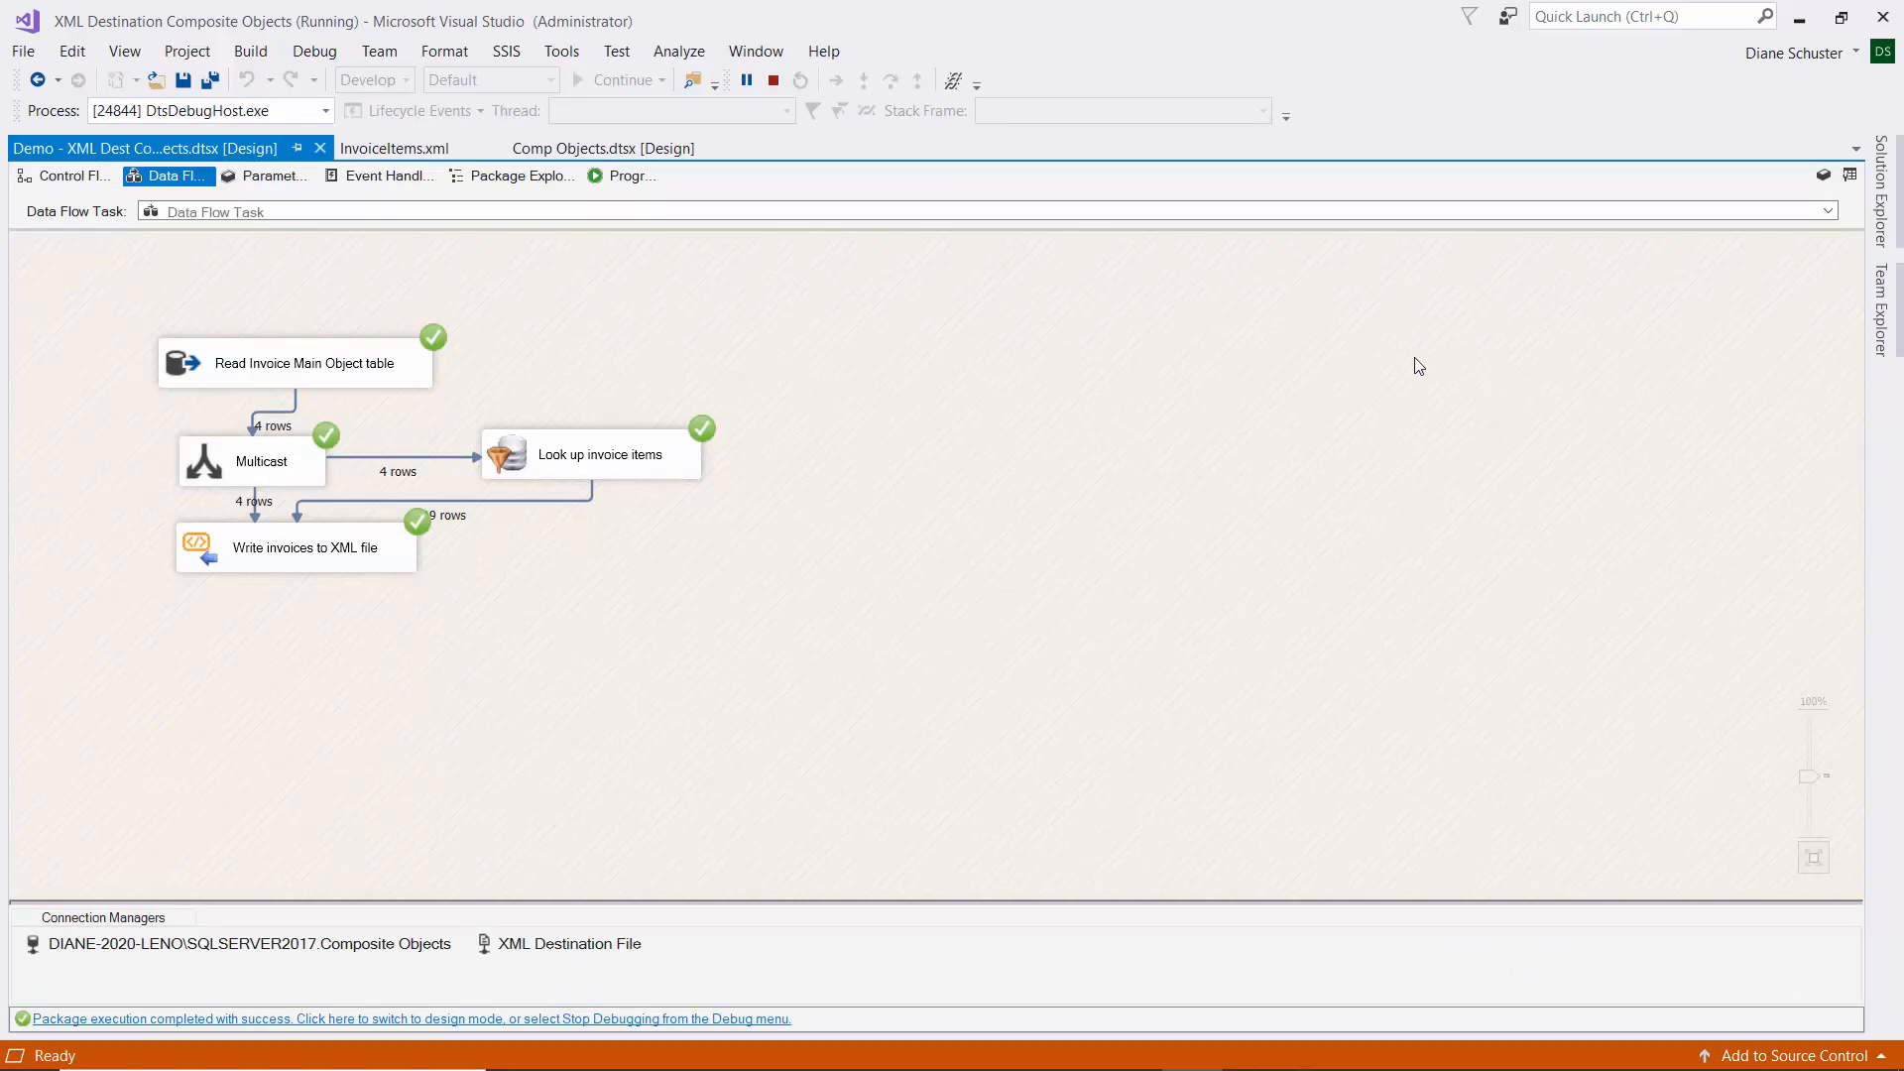
click(773, 81)
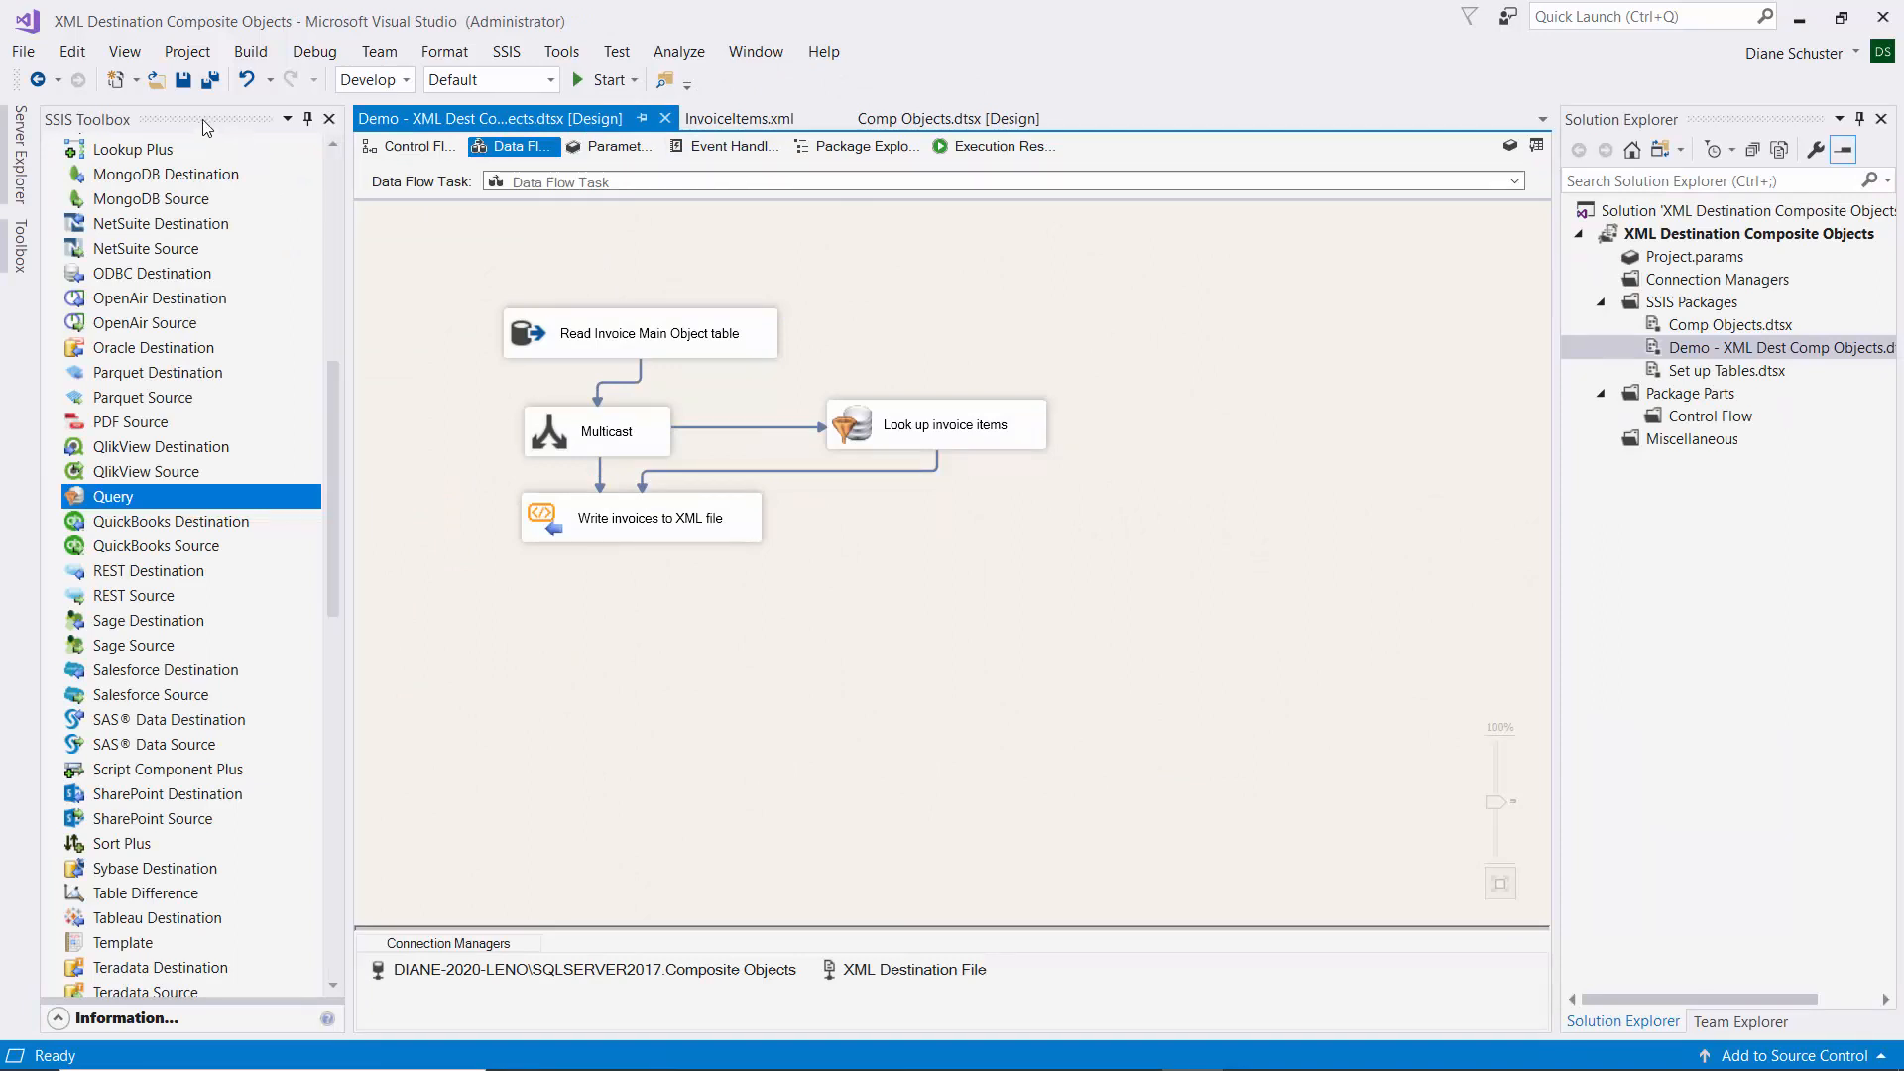
Open the XML Destination File from the File menu's recent files list.
click(22, 53)
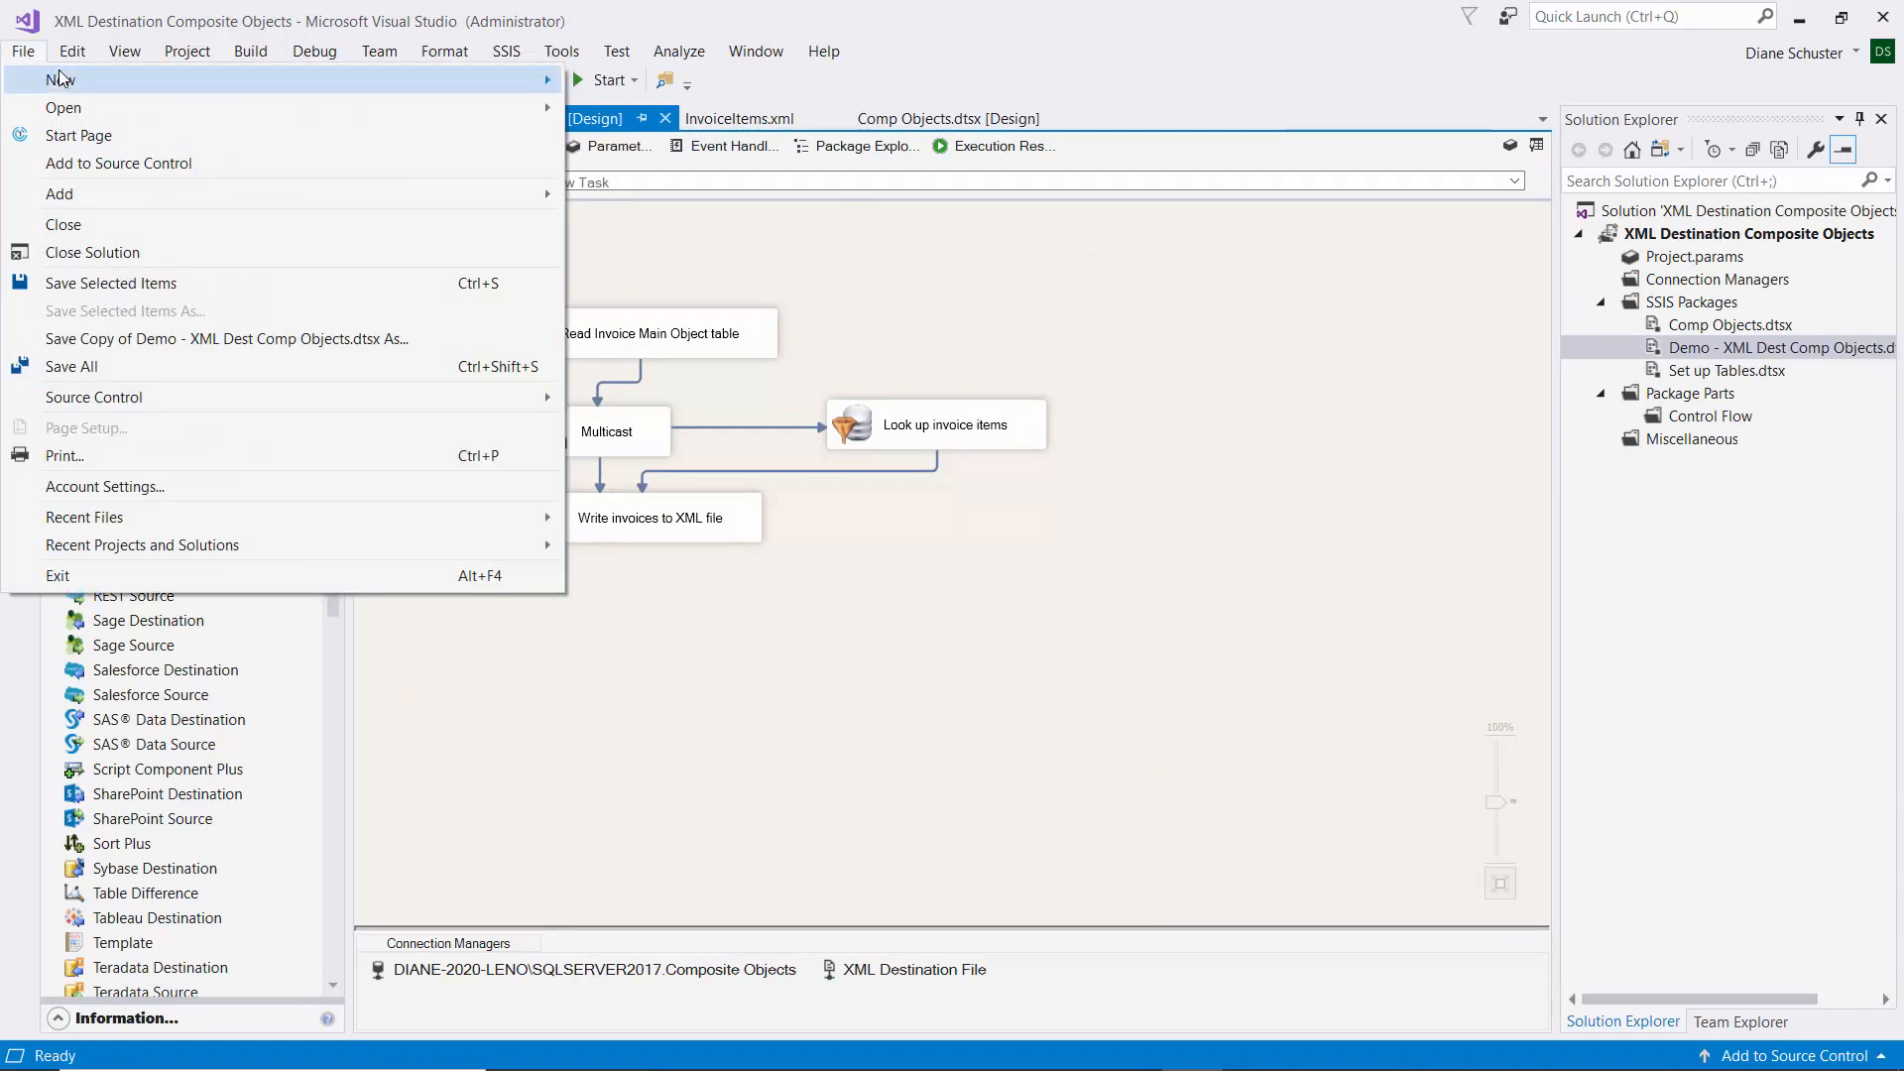
mouse_move(90, 119)
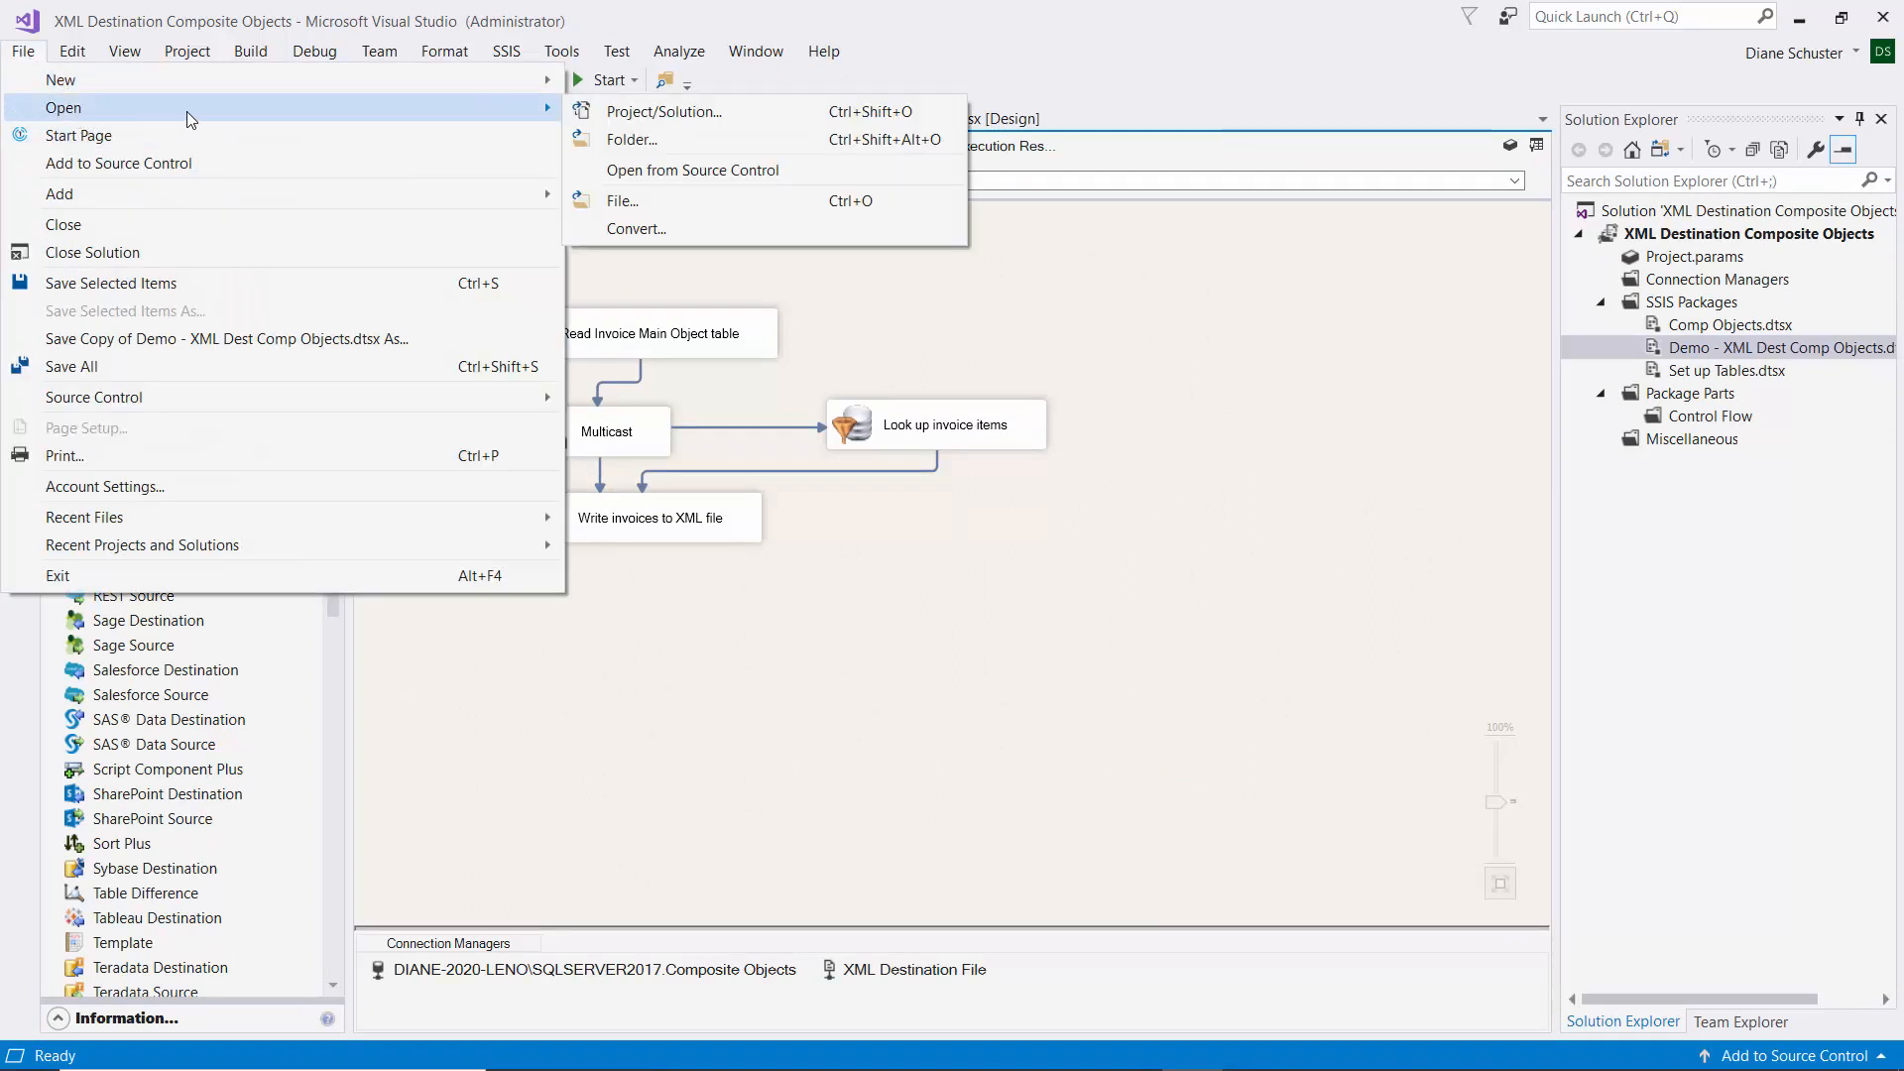
mouse_move(318, 514)
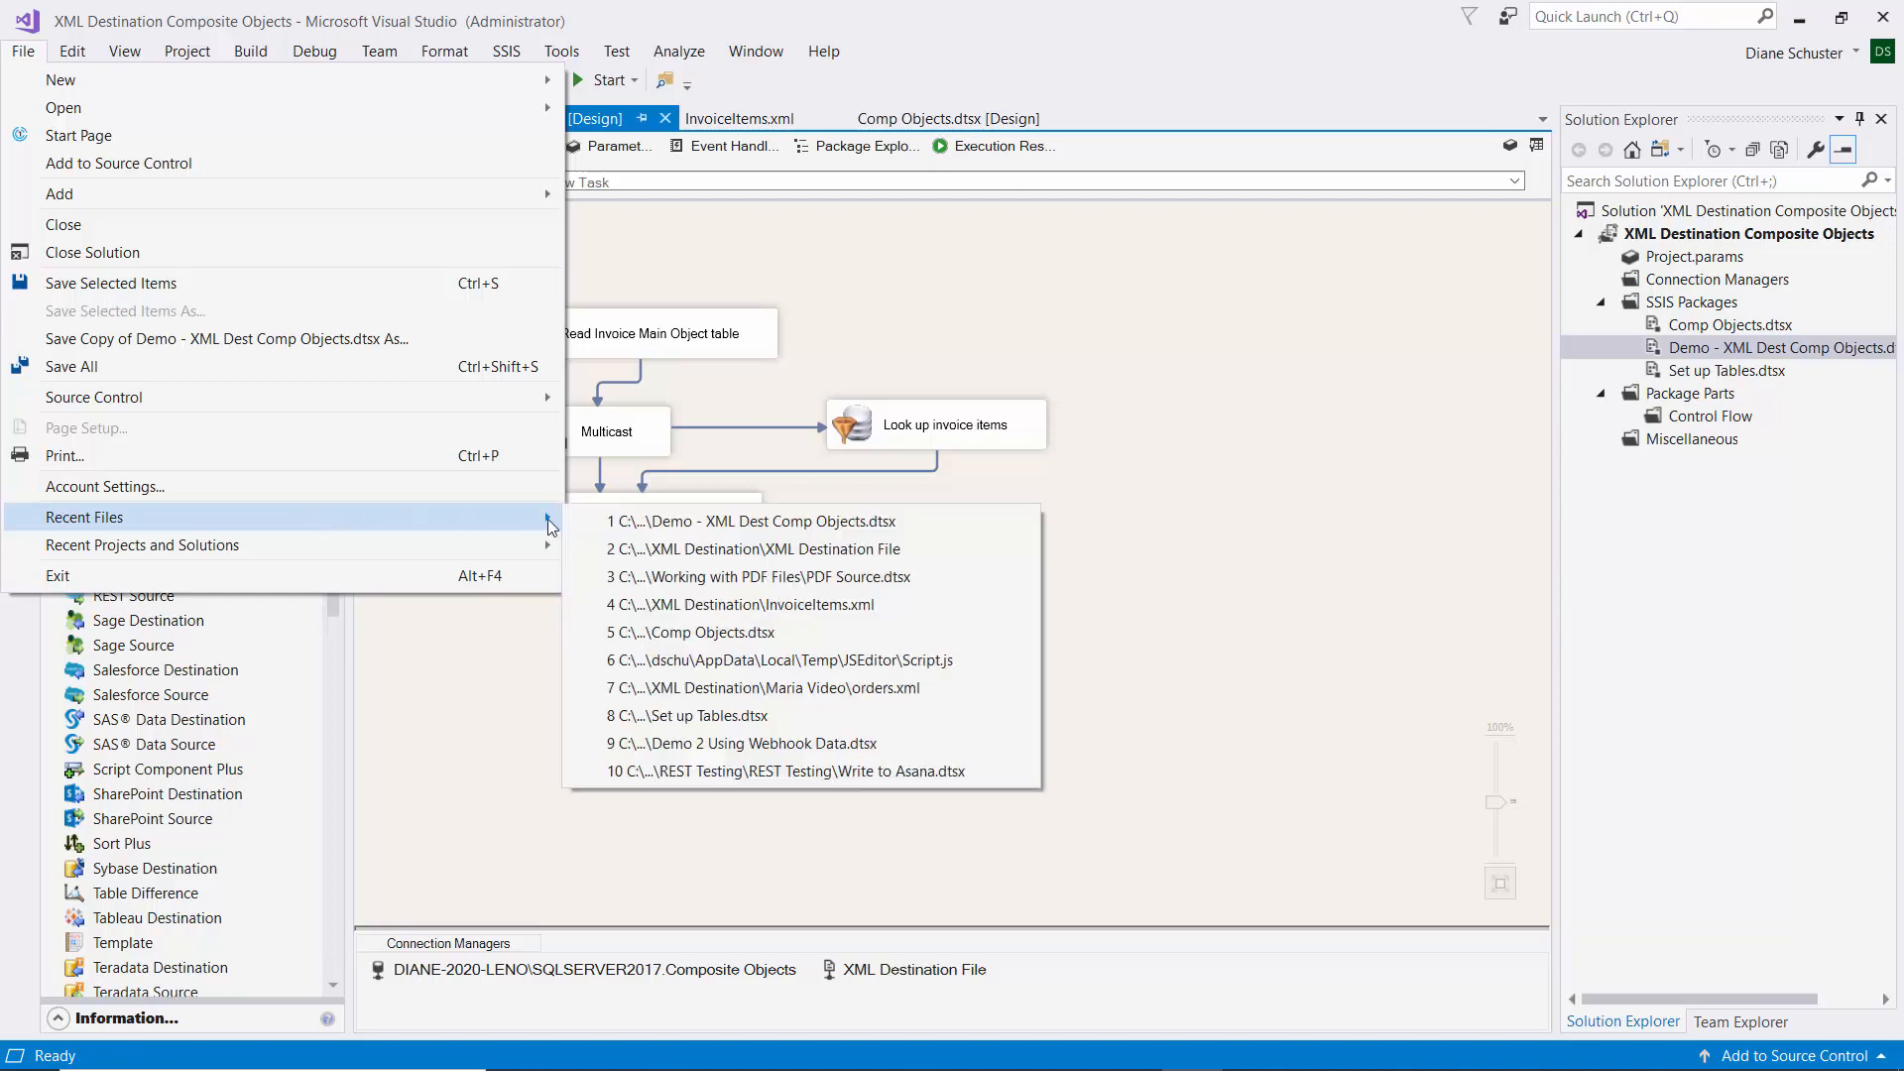
click(704, 544)
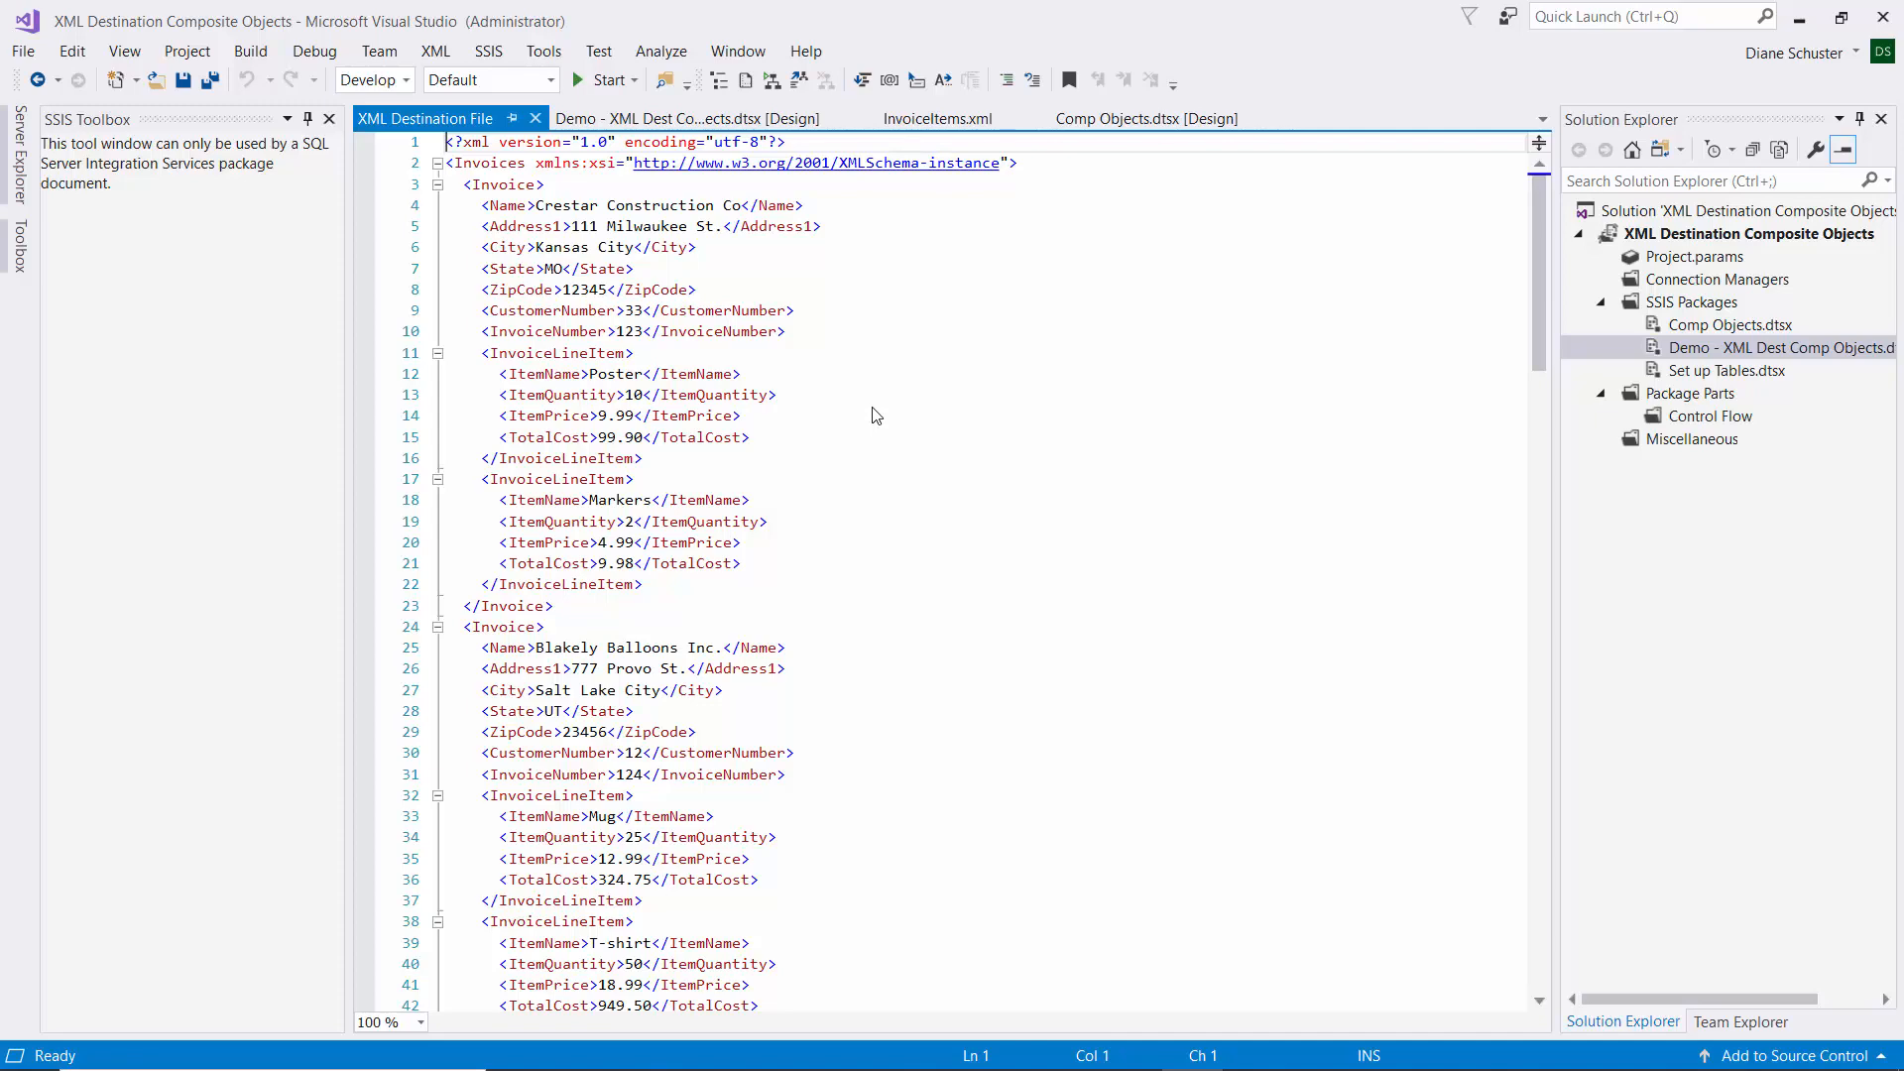
scroll(875, 415, down, 4)
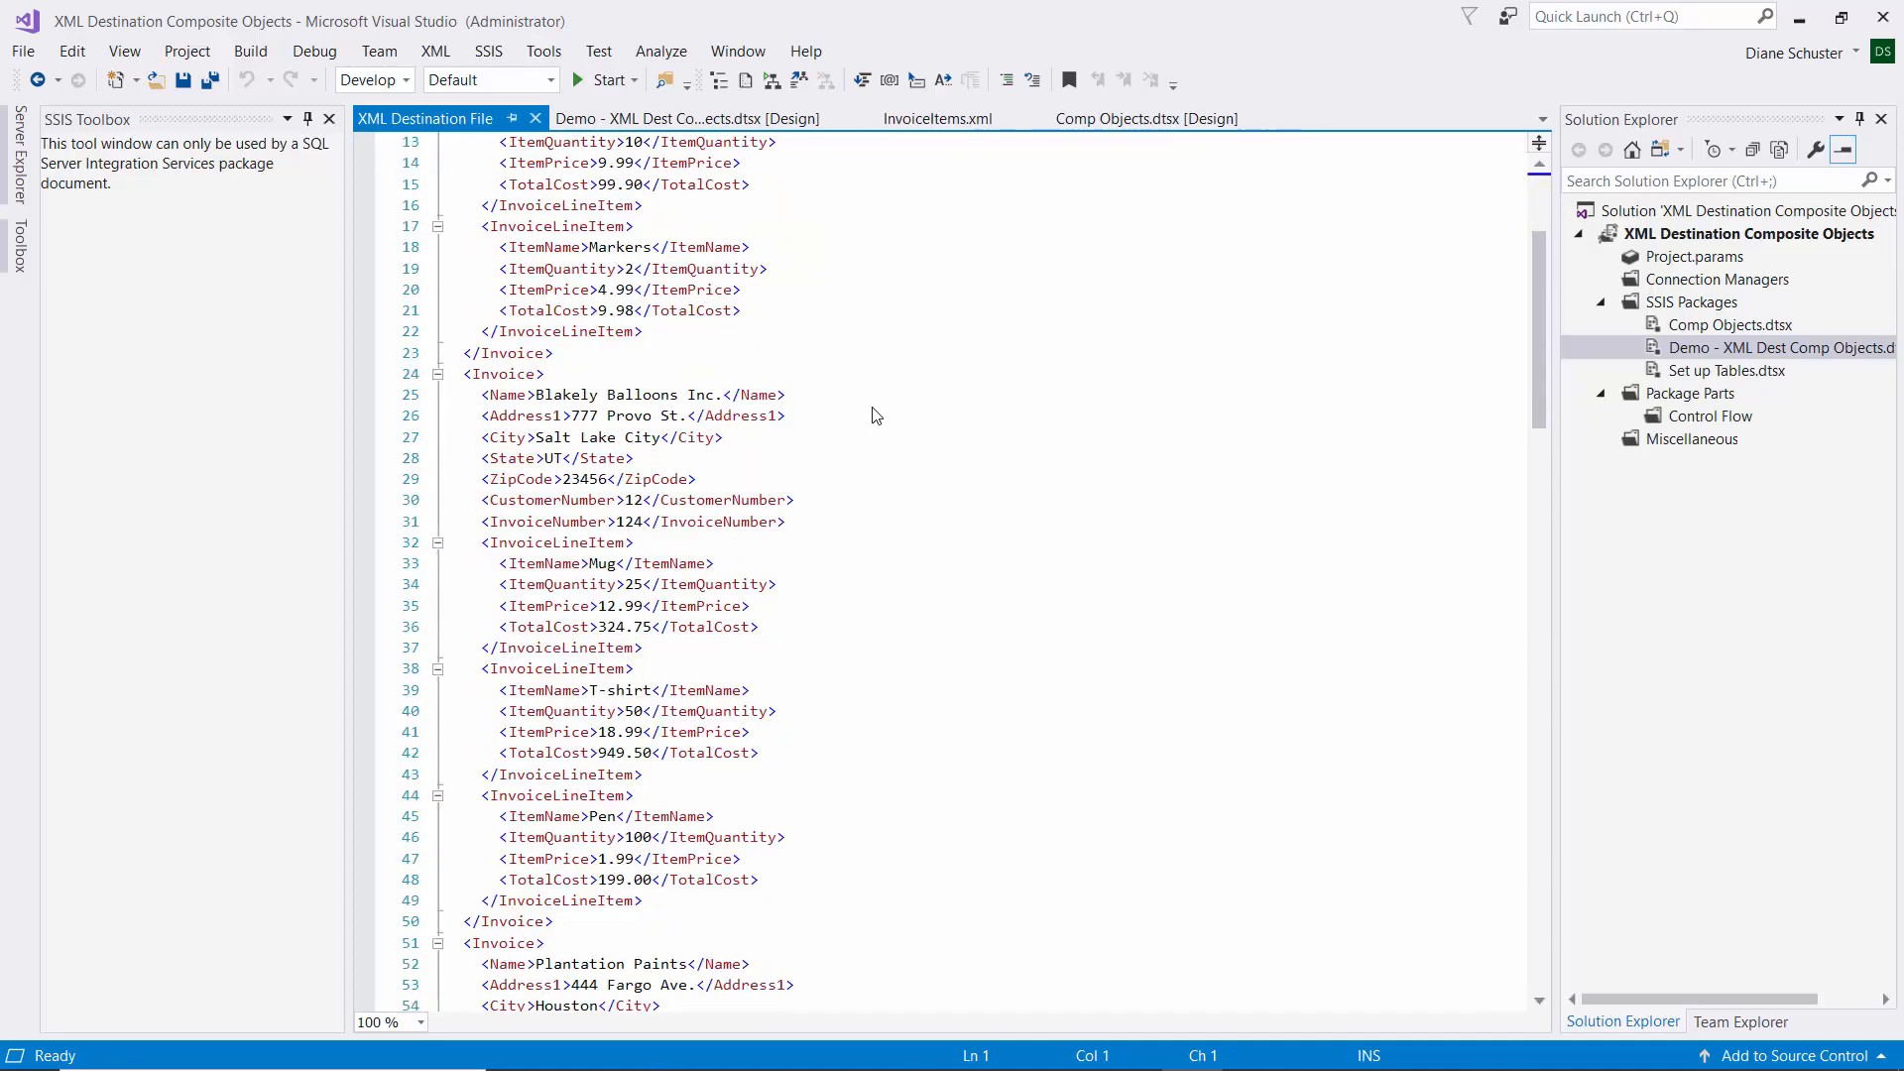
scroll(876, 415, down, 2)
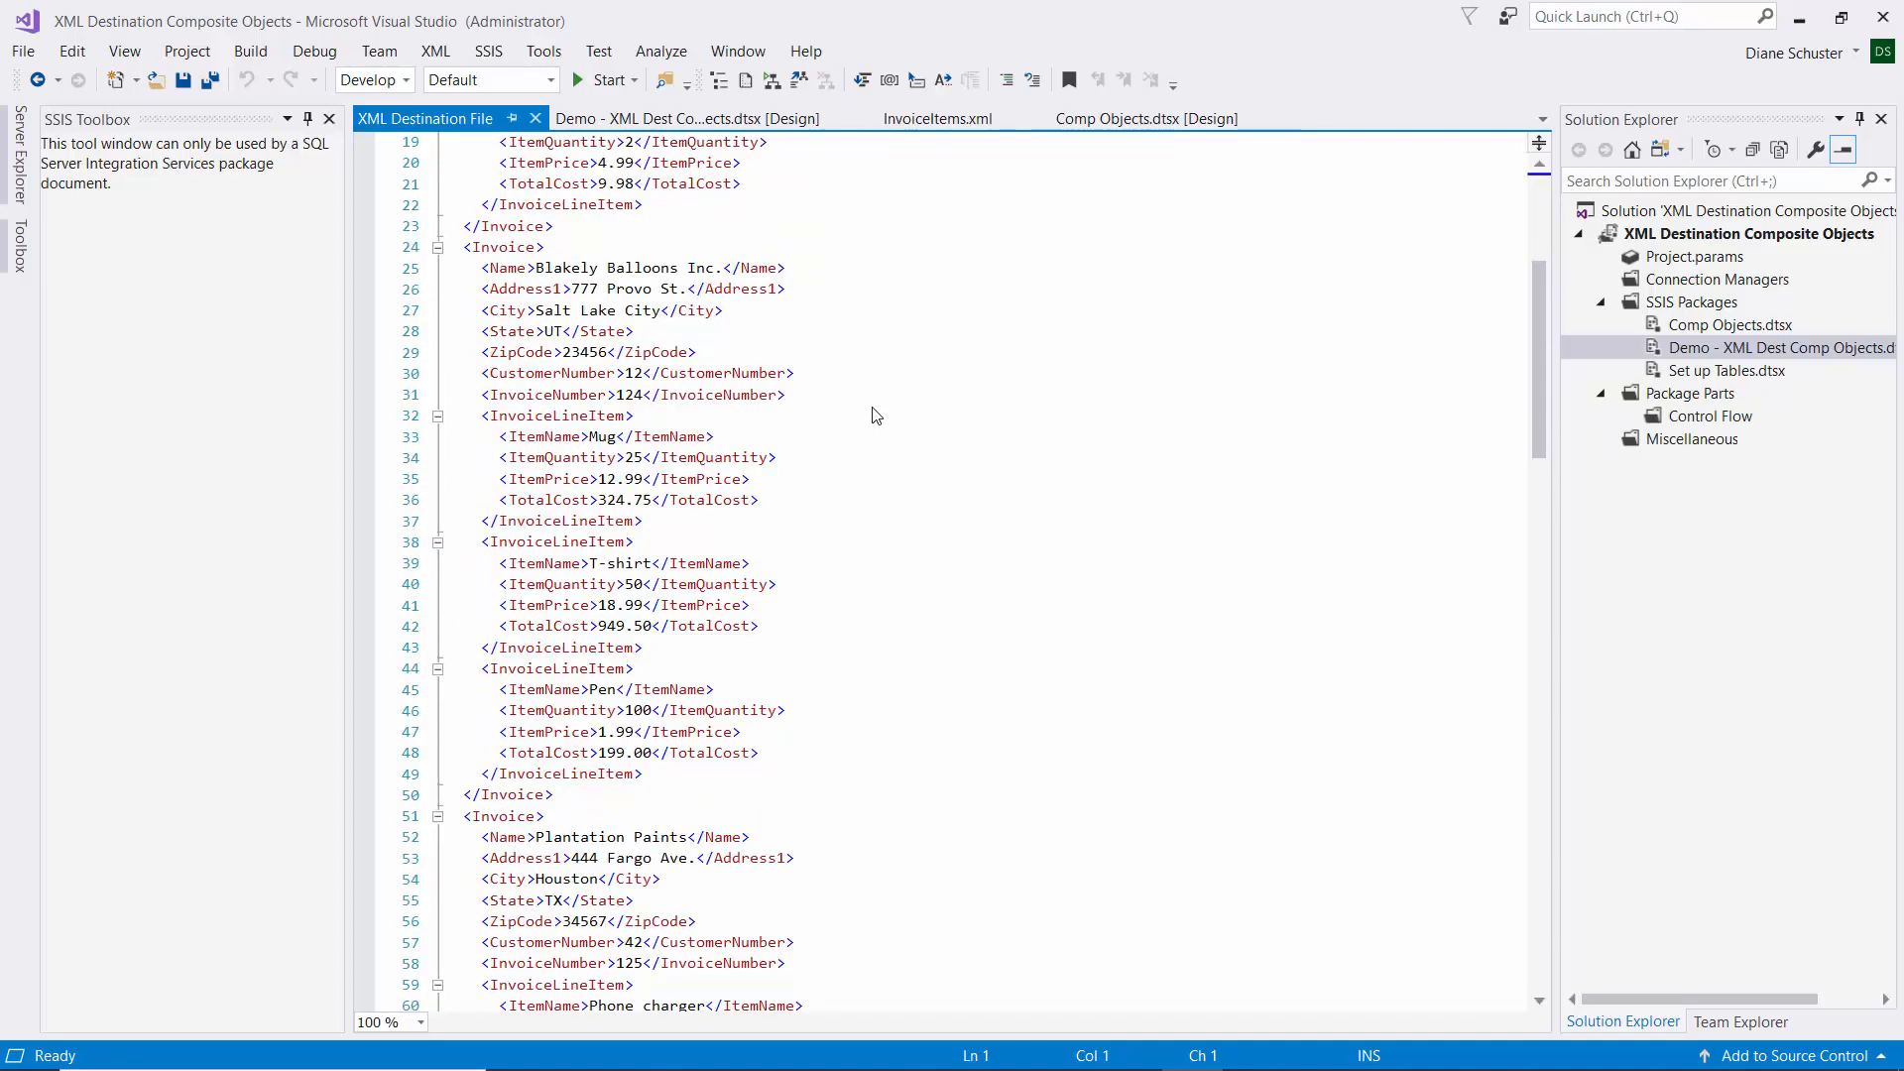
scroll(875, 414, down, 9)
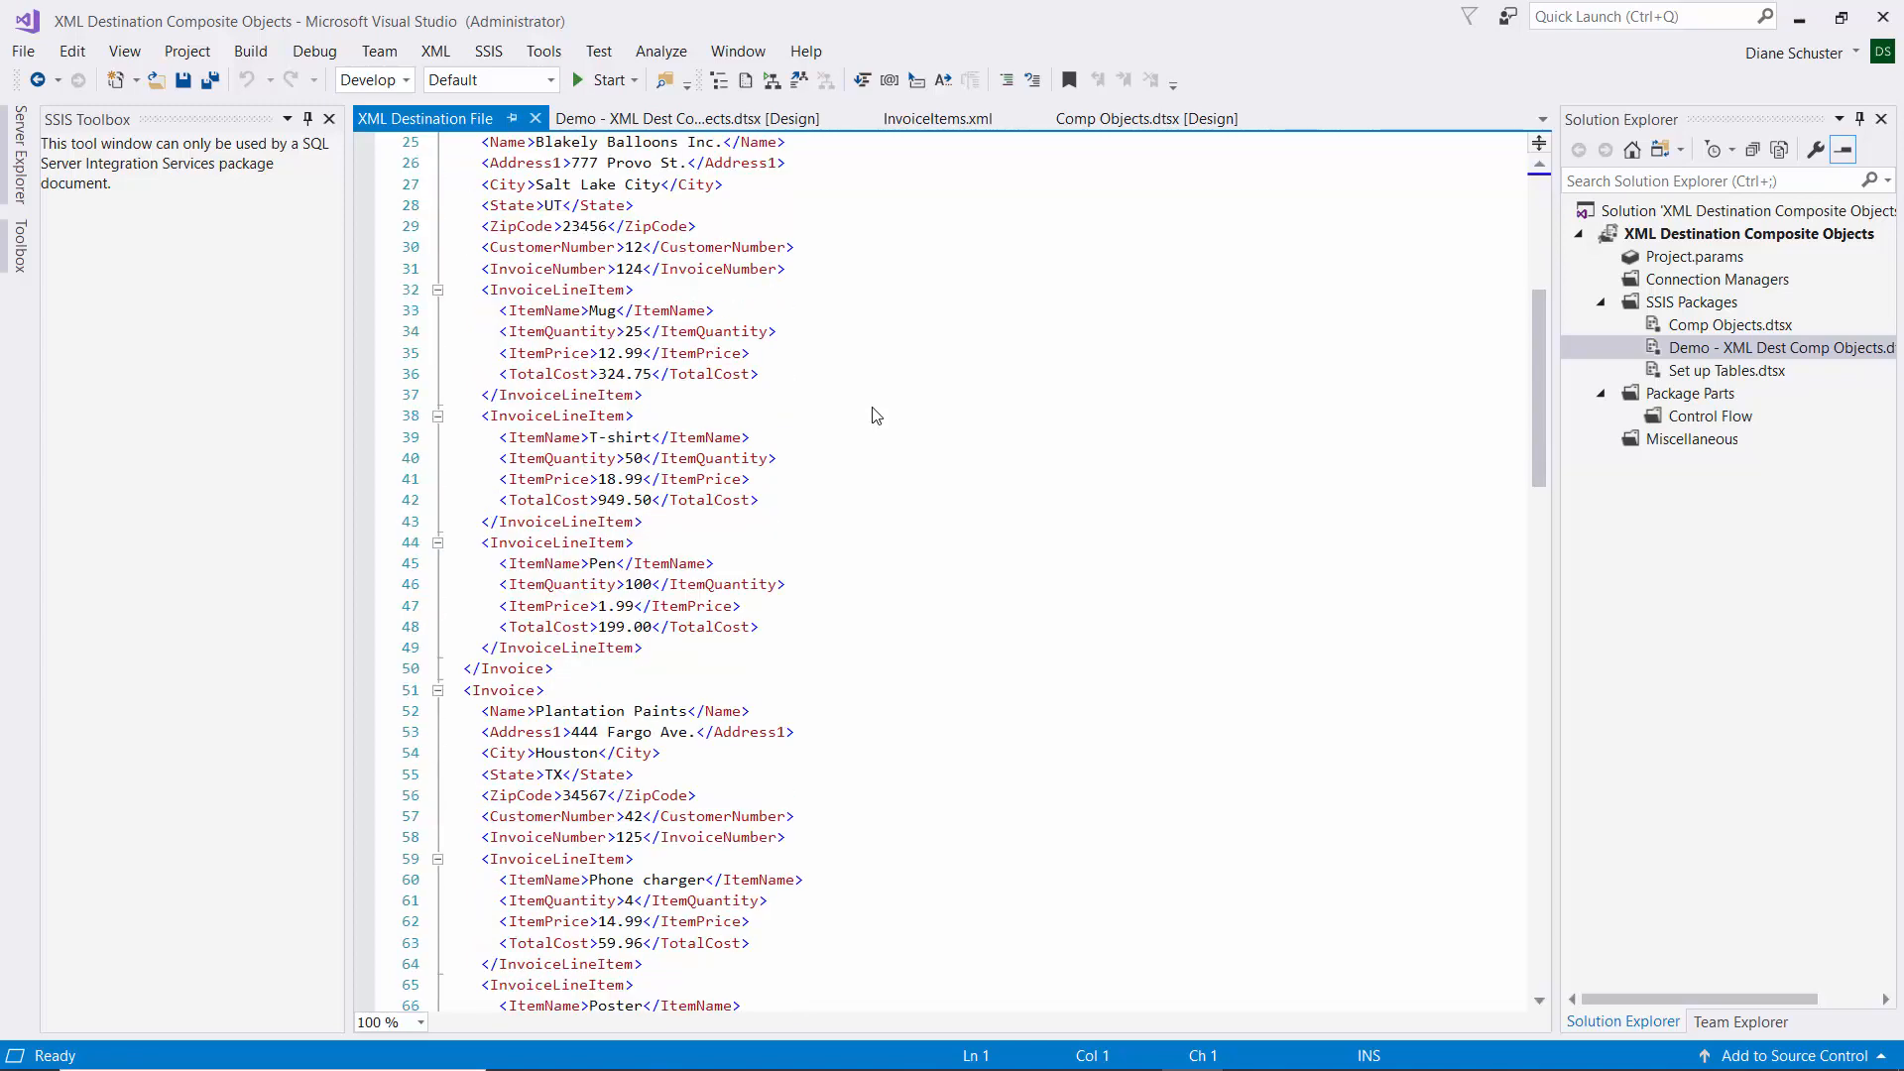
scroll(876, 414, down, 1)
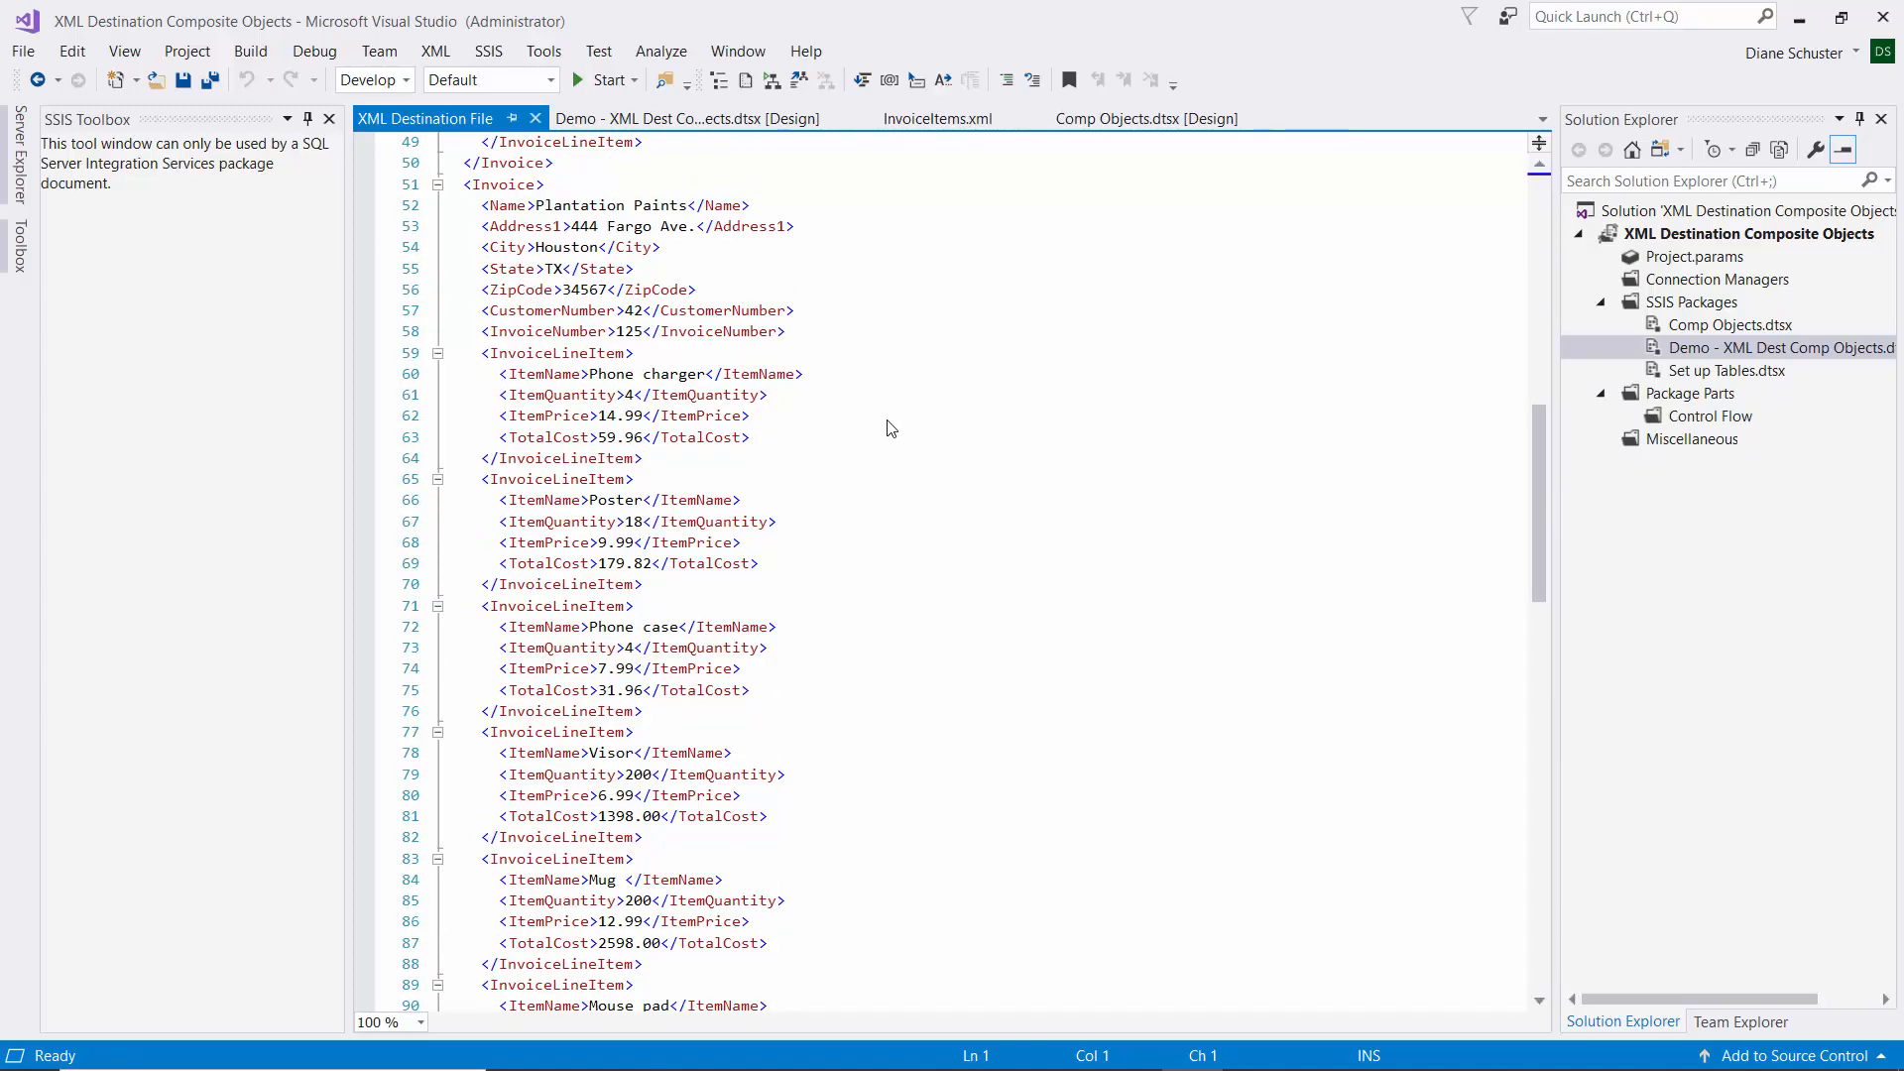
scroll(892, 429, down, 4)
scroll(892, 428, down, 10)
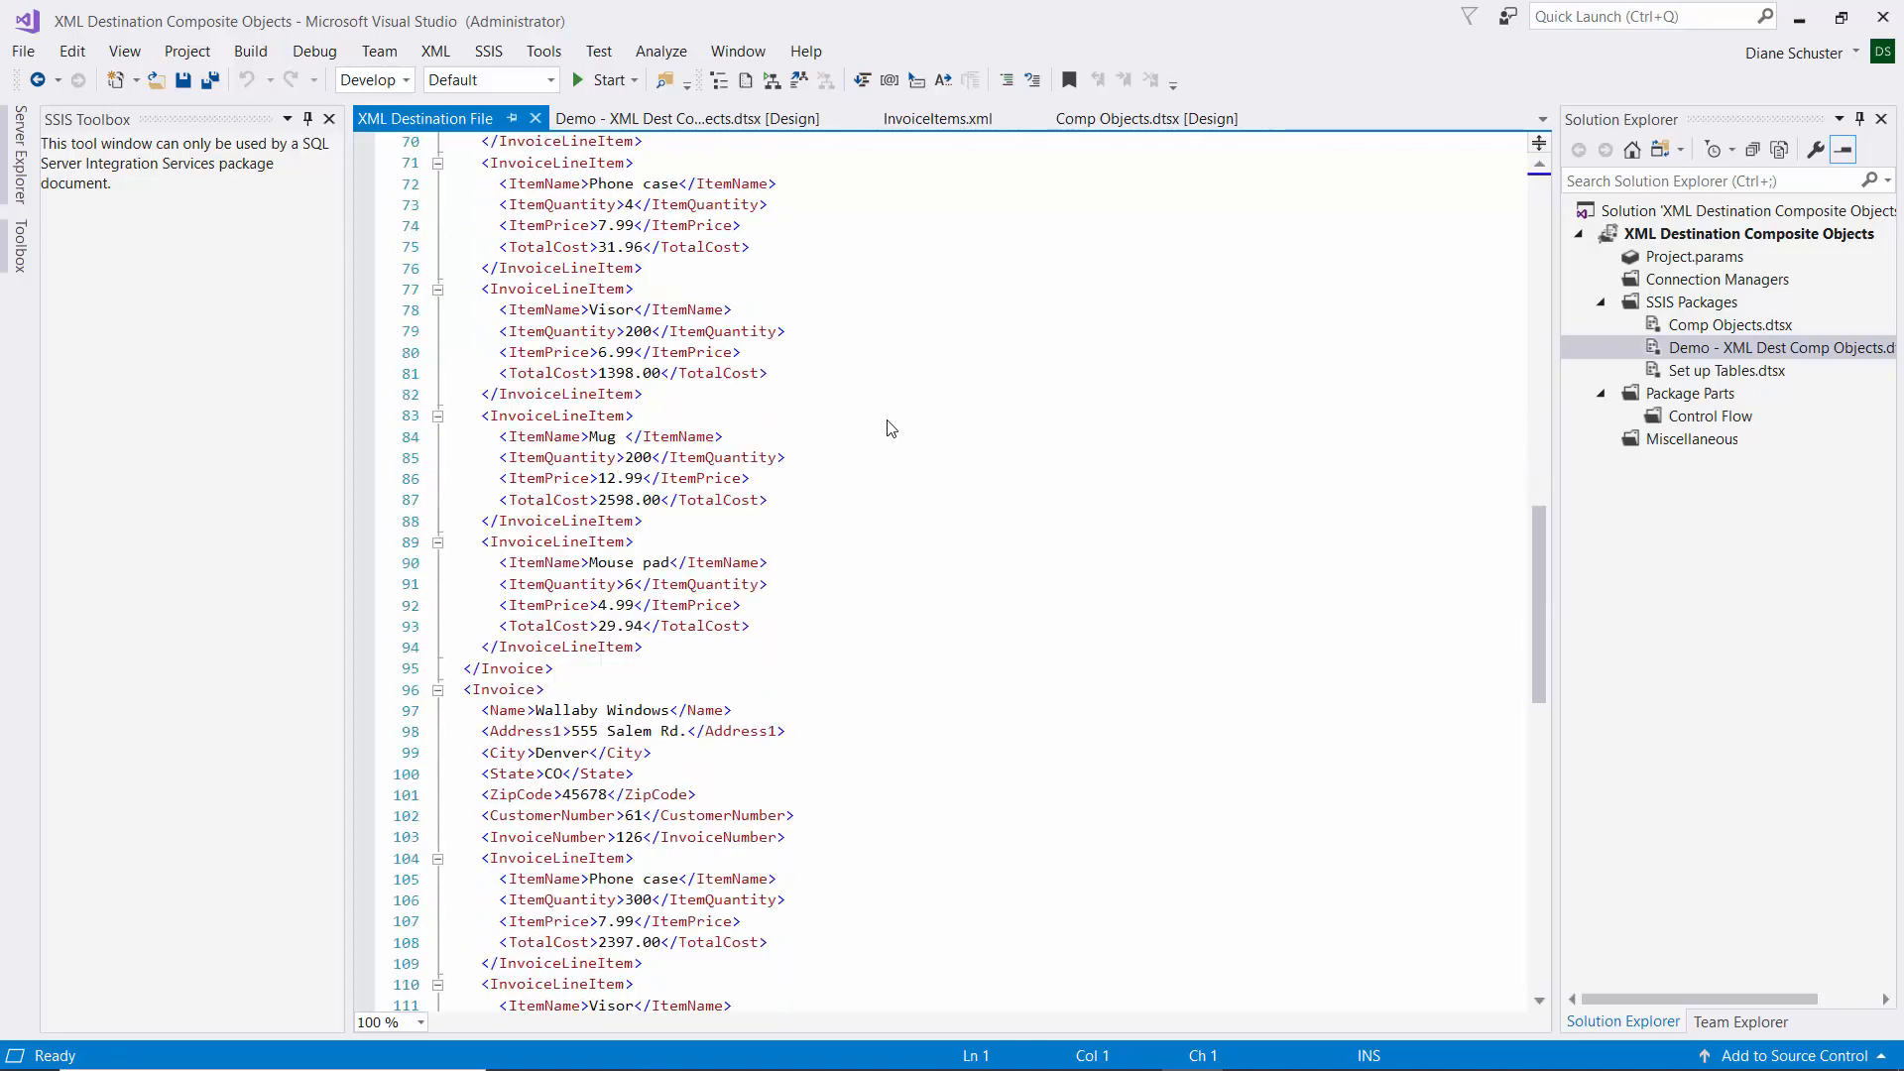